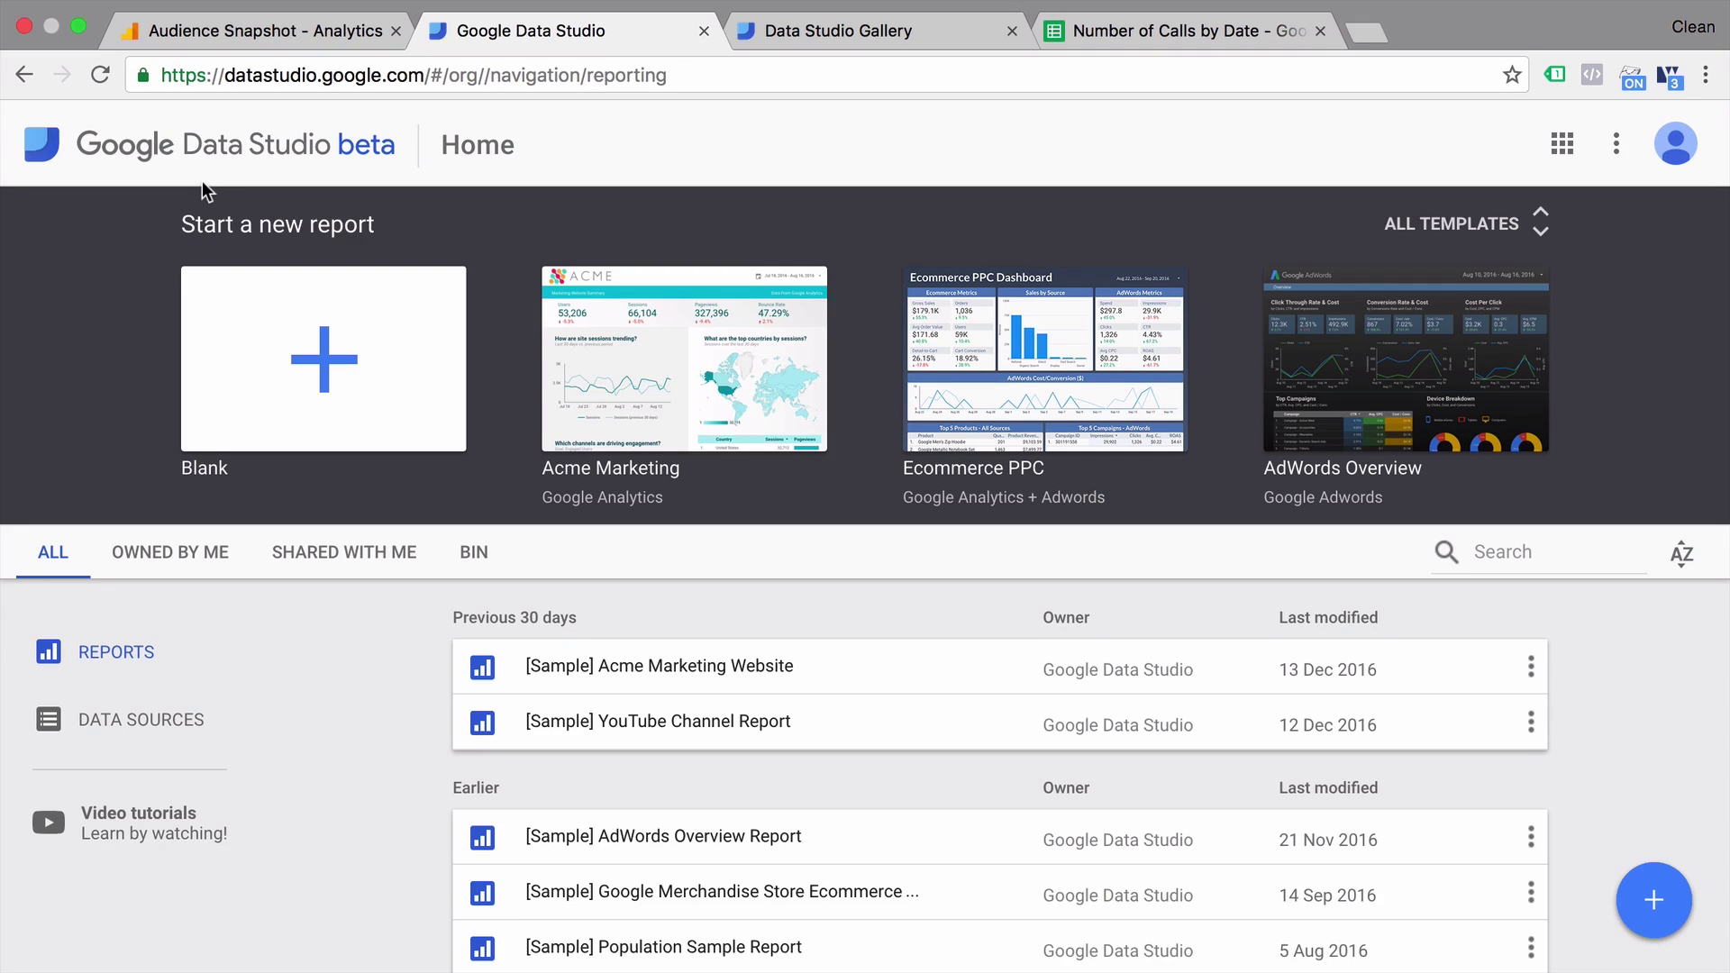
Examine the widgets of the Audience Snapshot dashboard in Google Analytics.
{"action": "left_click", "coordinate": [268, 36]}
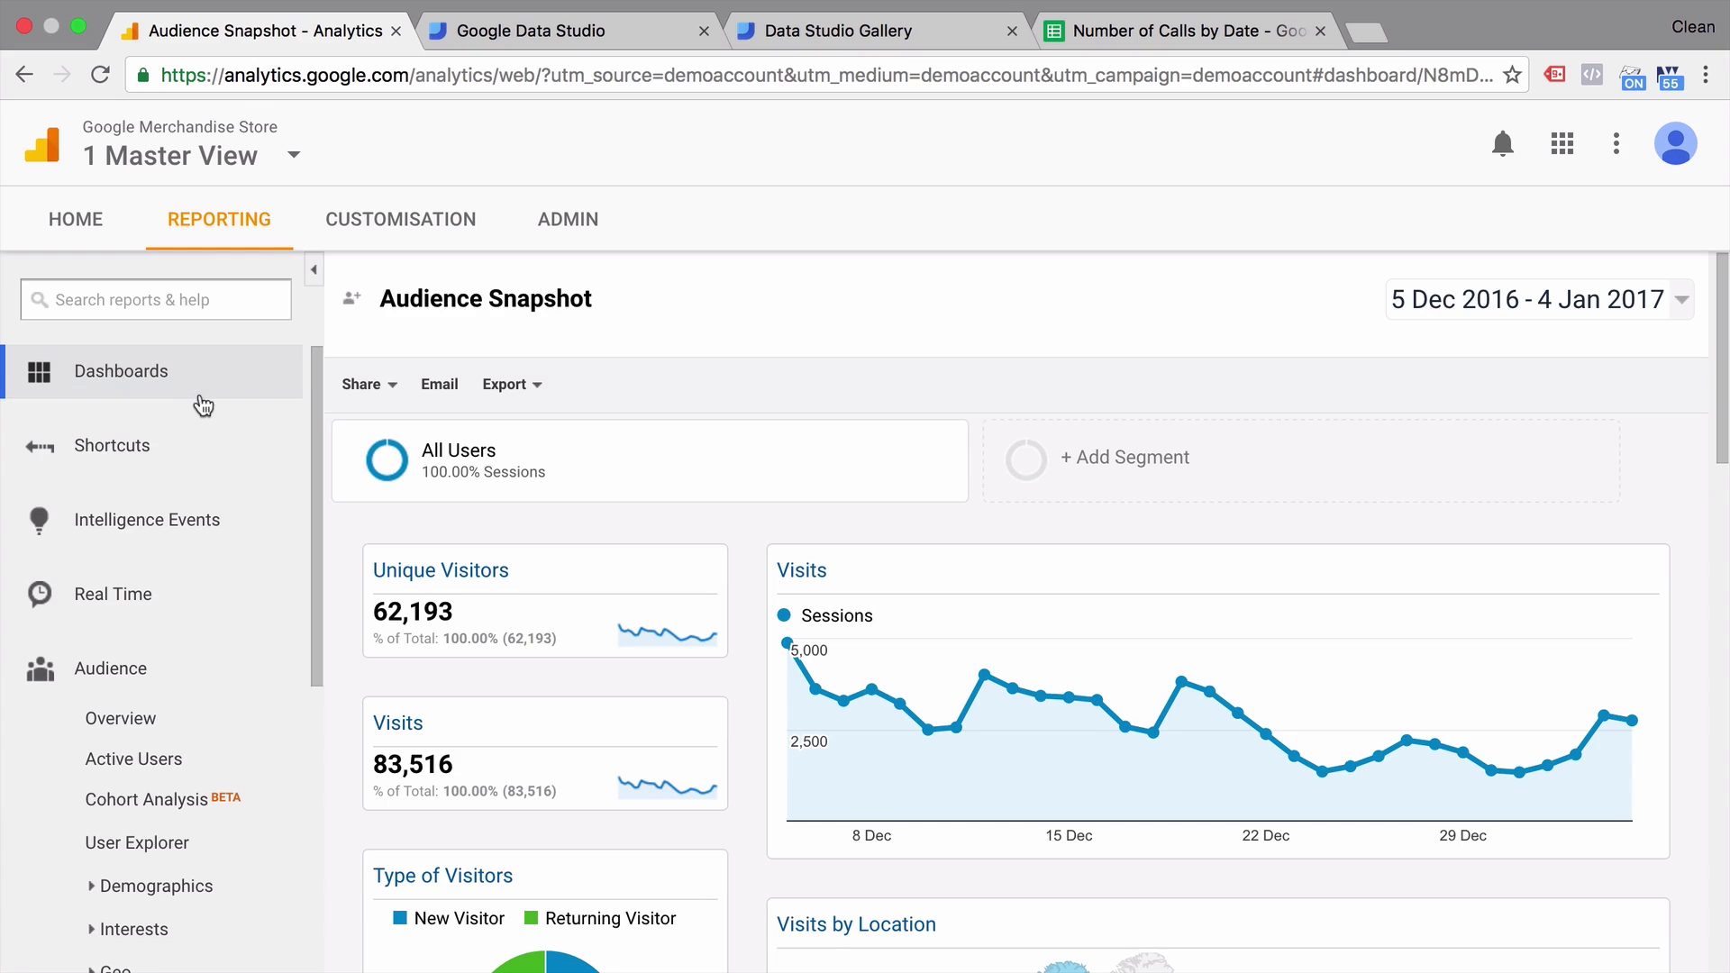
{"action": "scroll", "coordinate": [780, 693], "scroll_direction": "down", "scroll_amount": 5}
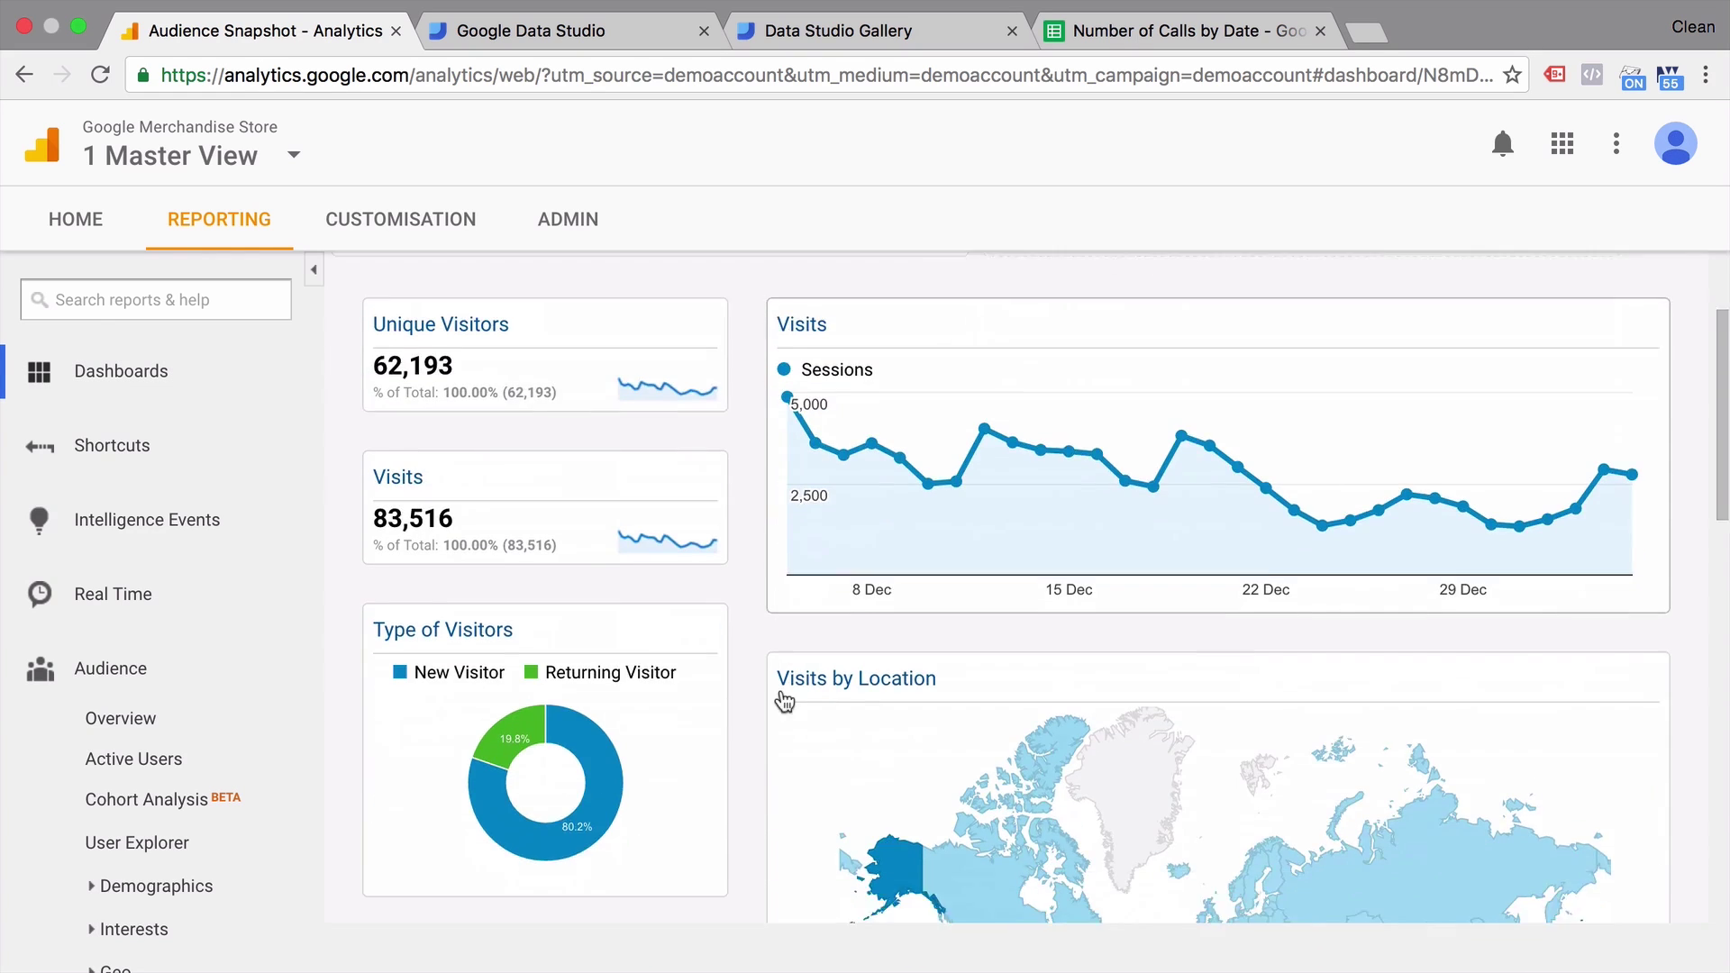
{"action": "scroll", "coordinate": [780, 694], "scroll_direction": "up", "scroll_amount": 5}
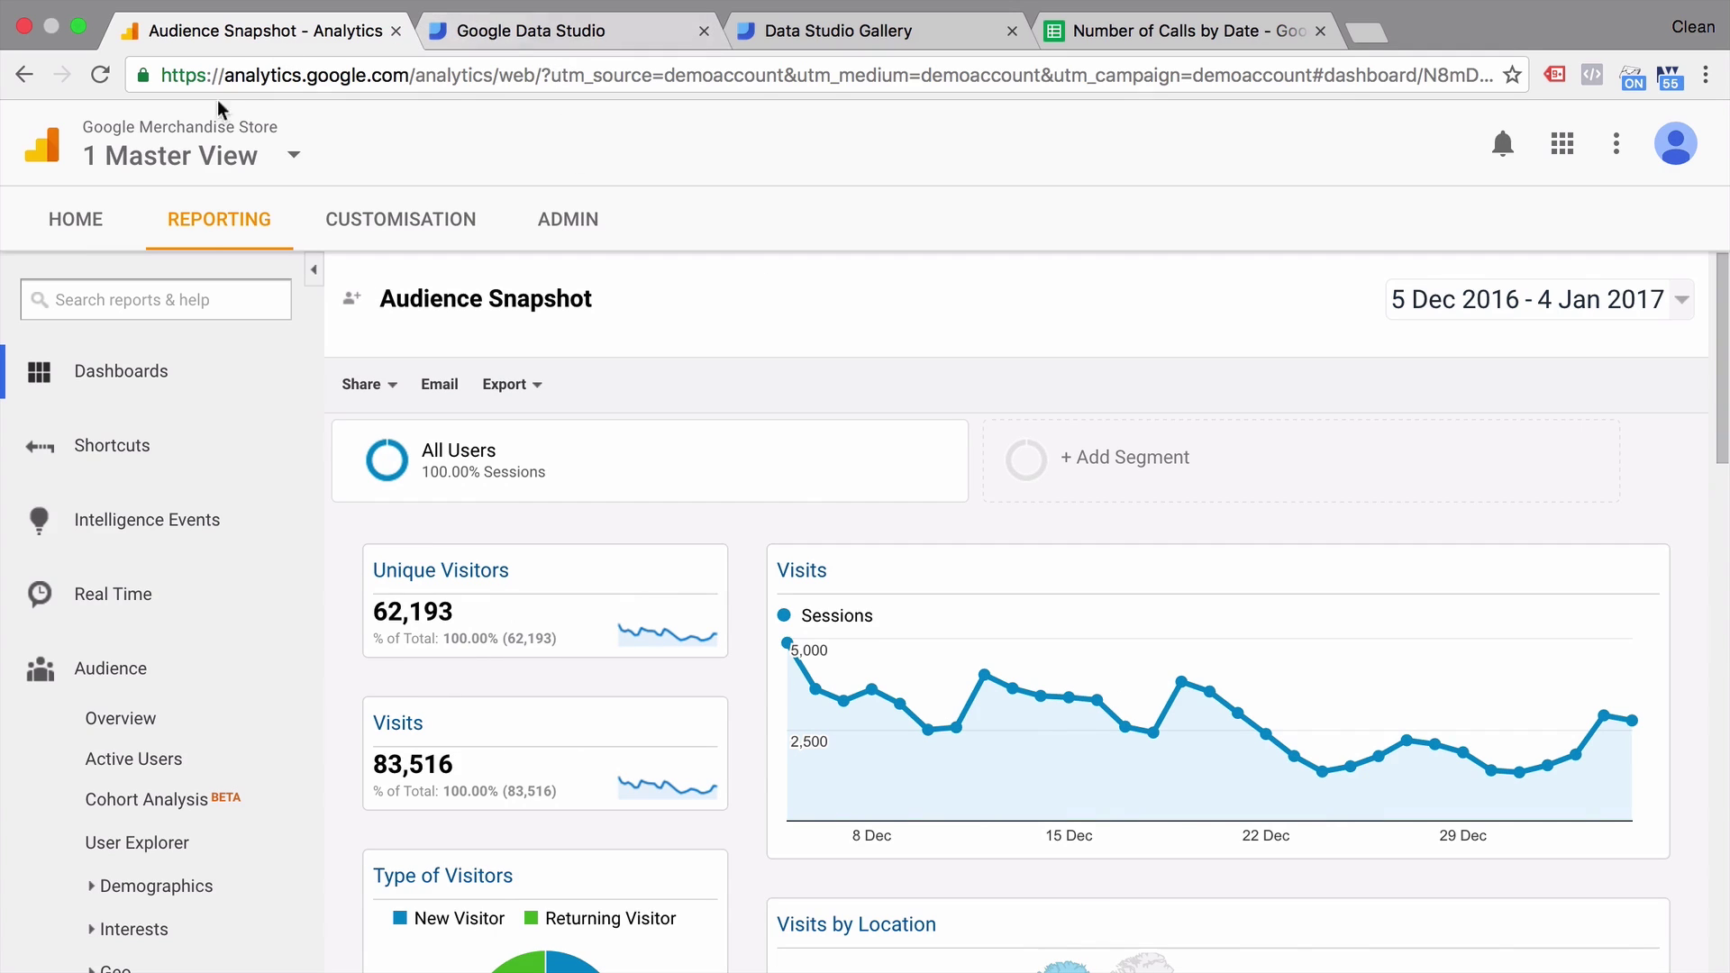
Switch to Google Data Studio, create a blank report and start creating a new data source for it.
{"action": "left_click", "coordinate": [531, 45]}
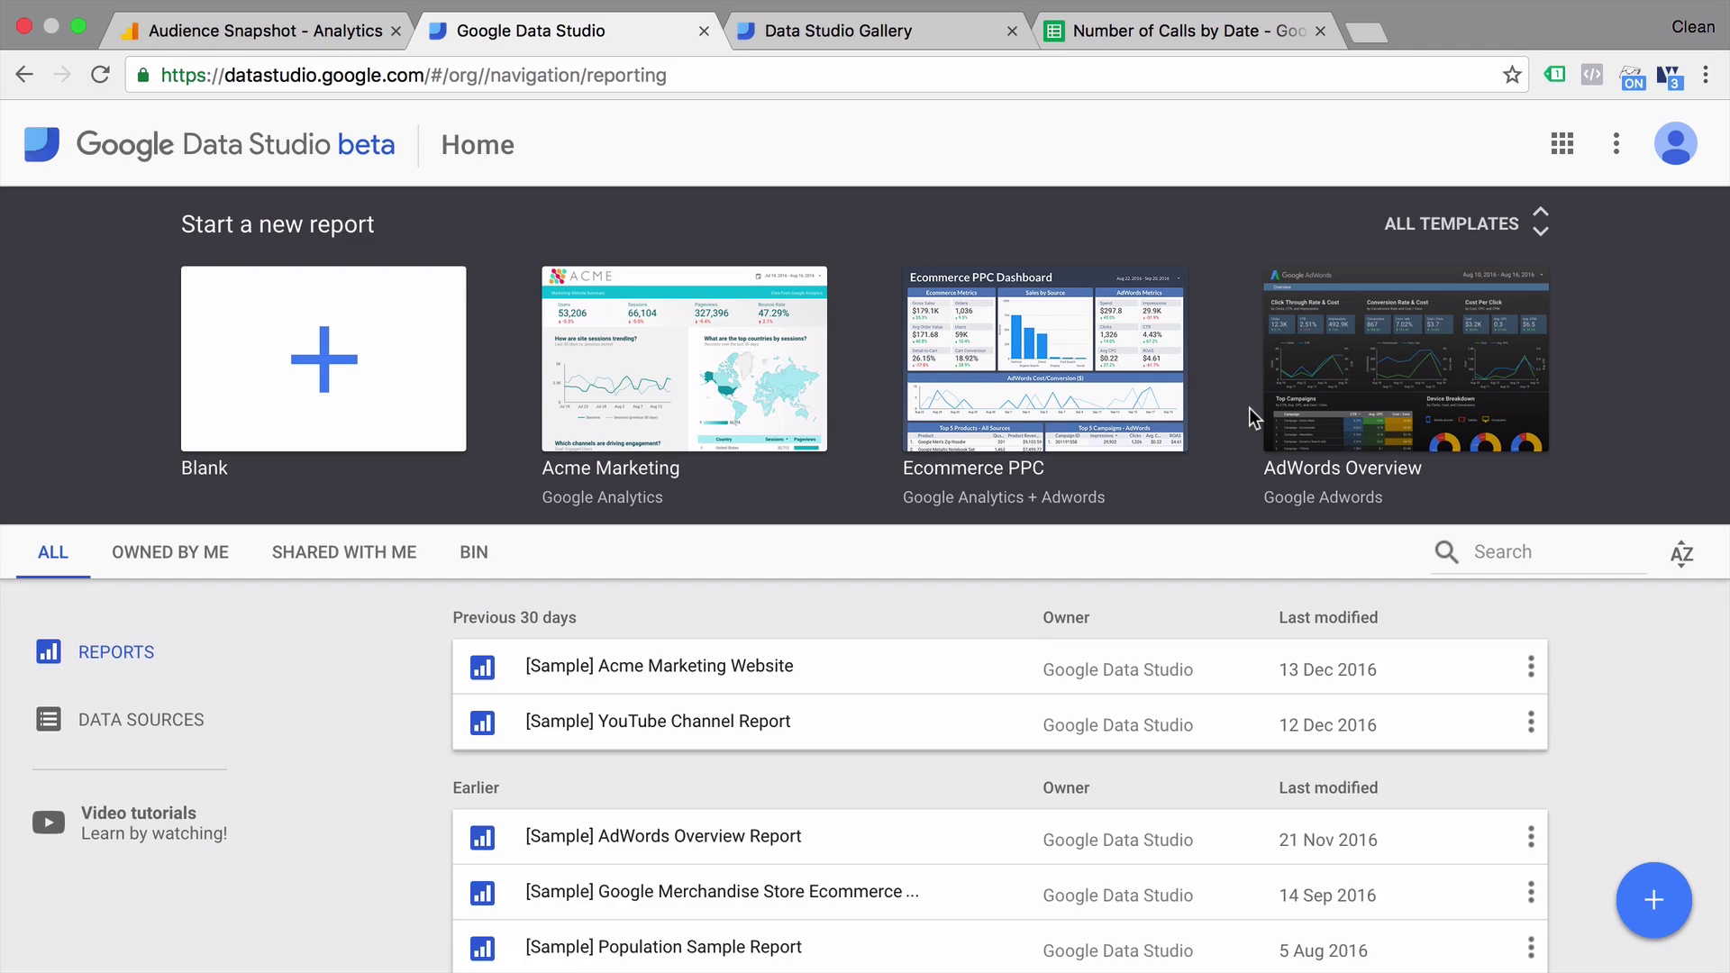
{"action": "left_click", "coordinate": [308, 297]}
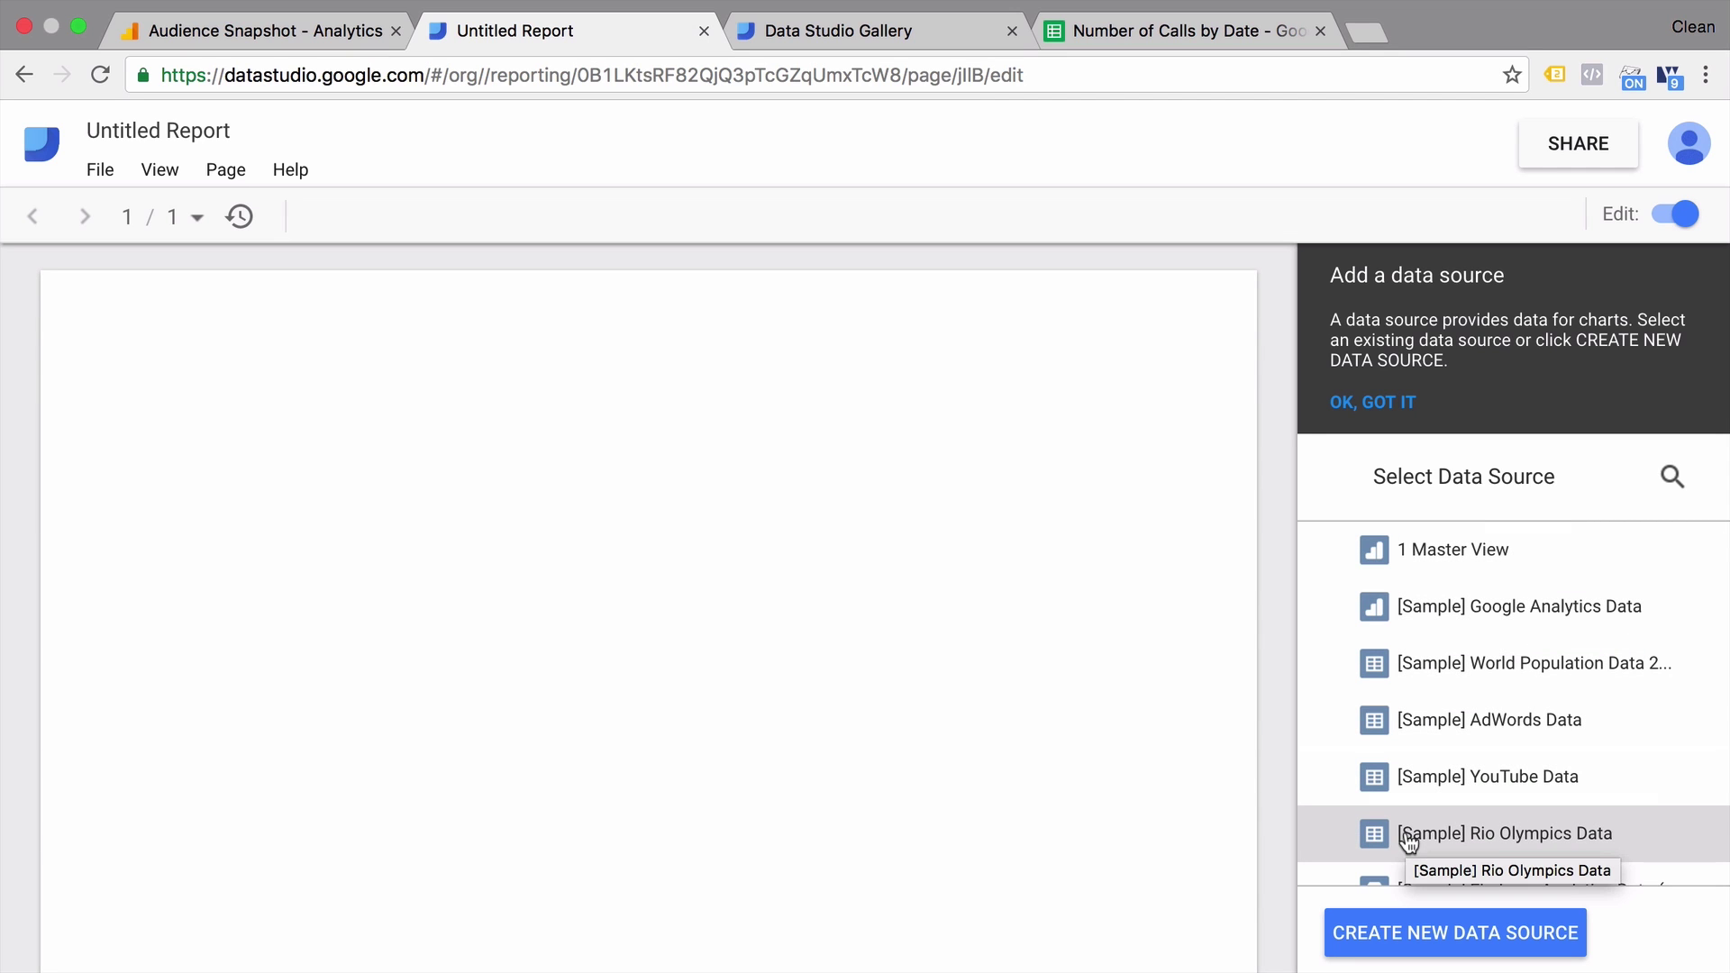
{"action": "left_click", "coordinate": [1408, 935]}
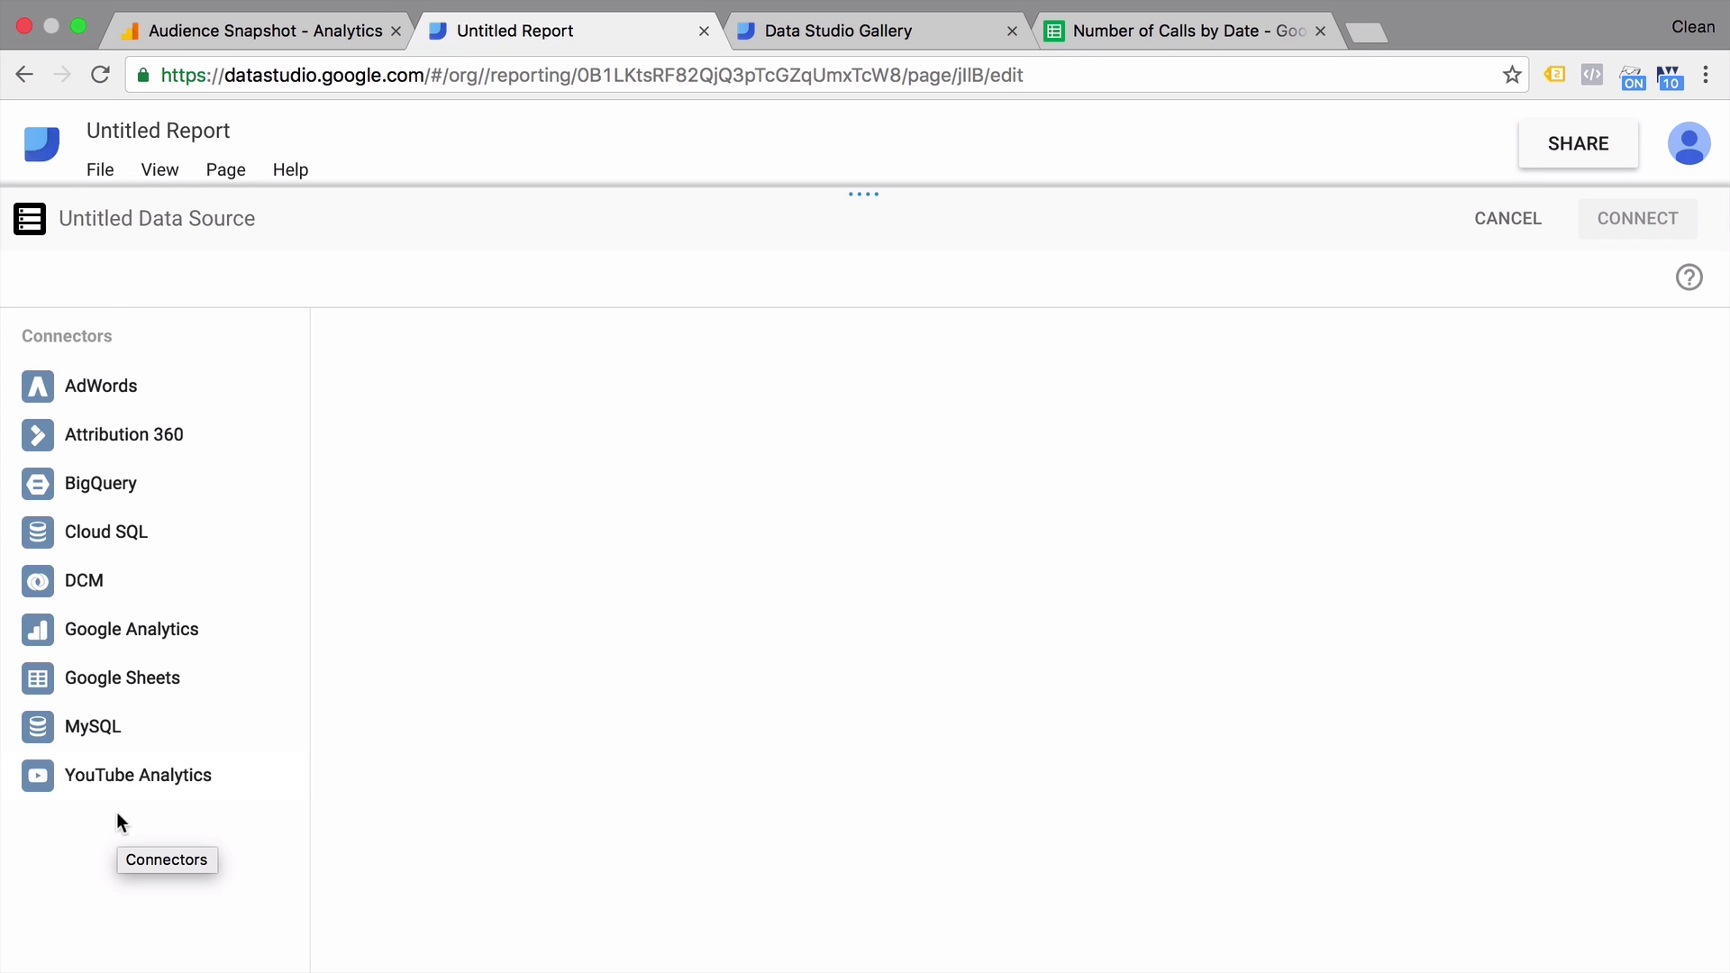
Choose Google Analytics as the connector and authorize Data Studio to view the Google Analytics data.
{"action": "left_click", "coordinate": [105, 674]}
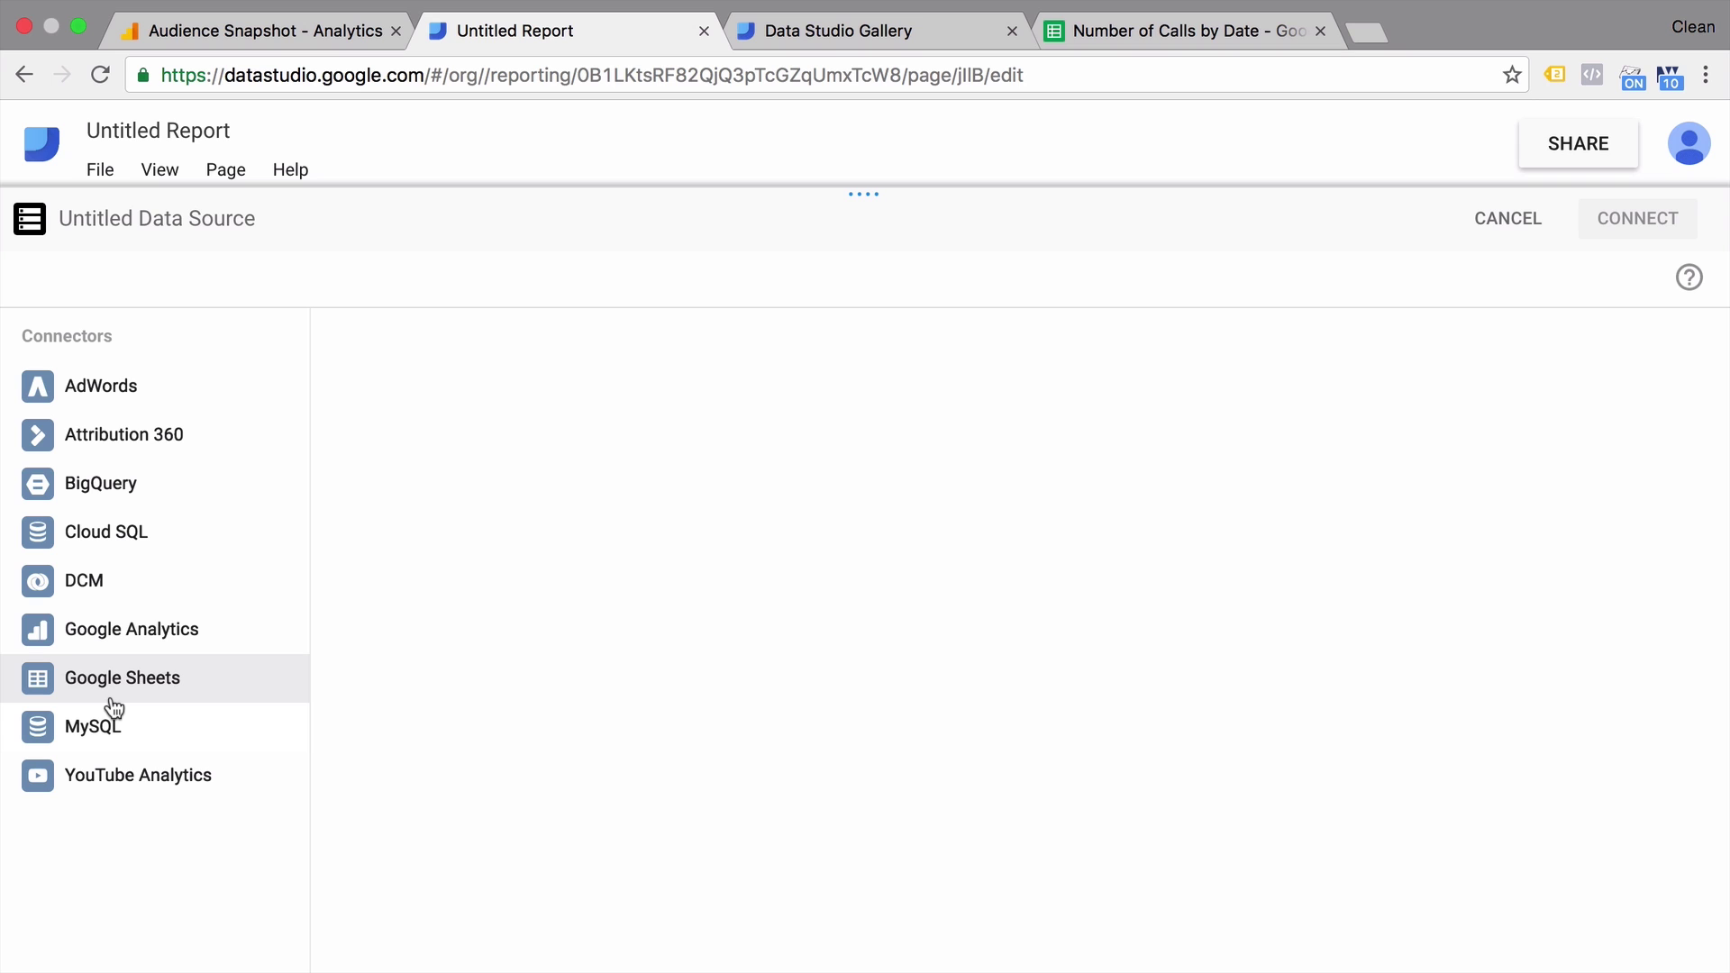
{"action": "left_click", "coordinate": [191, 638]}
{"action": "left_click", "coordinate": [514, 507]}
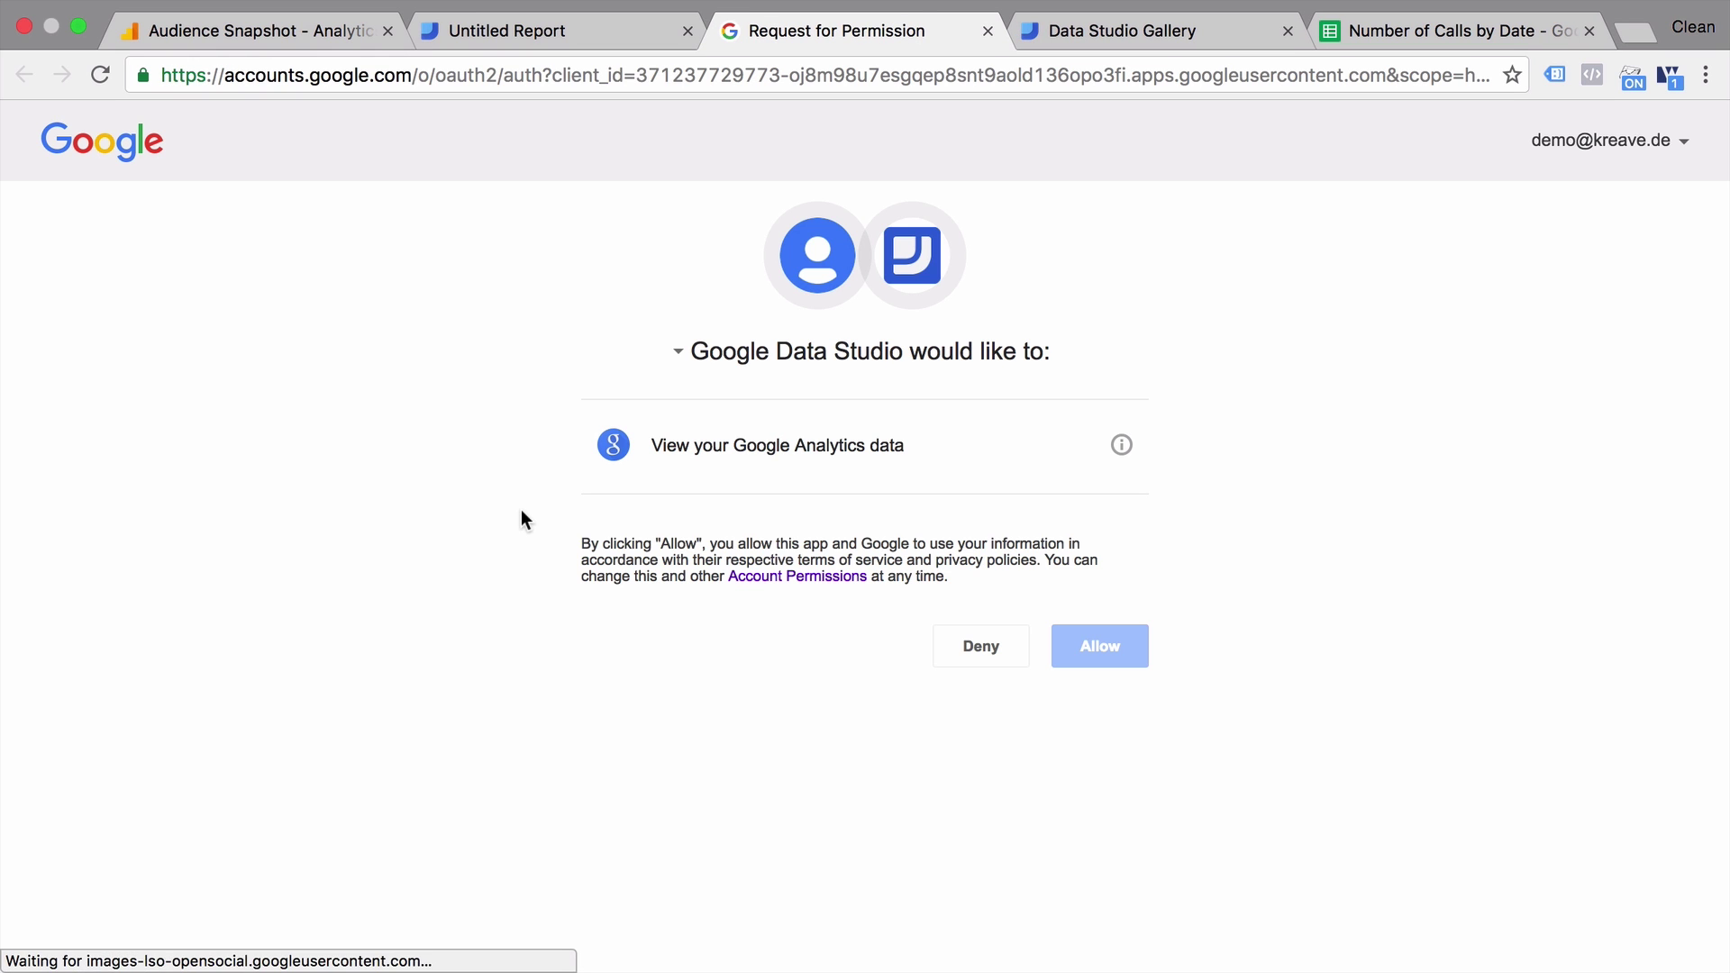
{"action": "left_click", "coordinate": [1101, 646]}
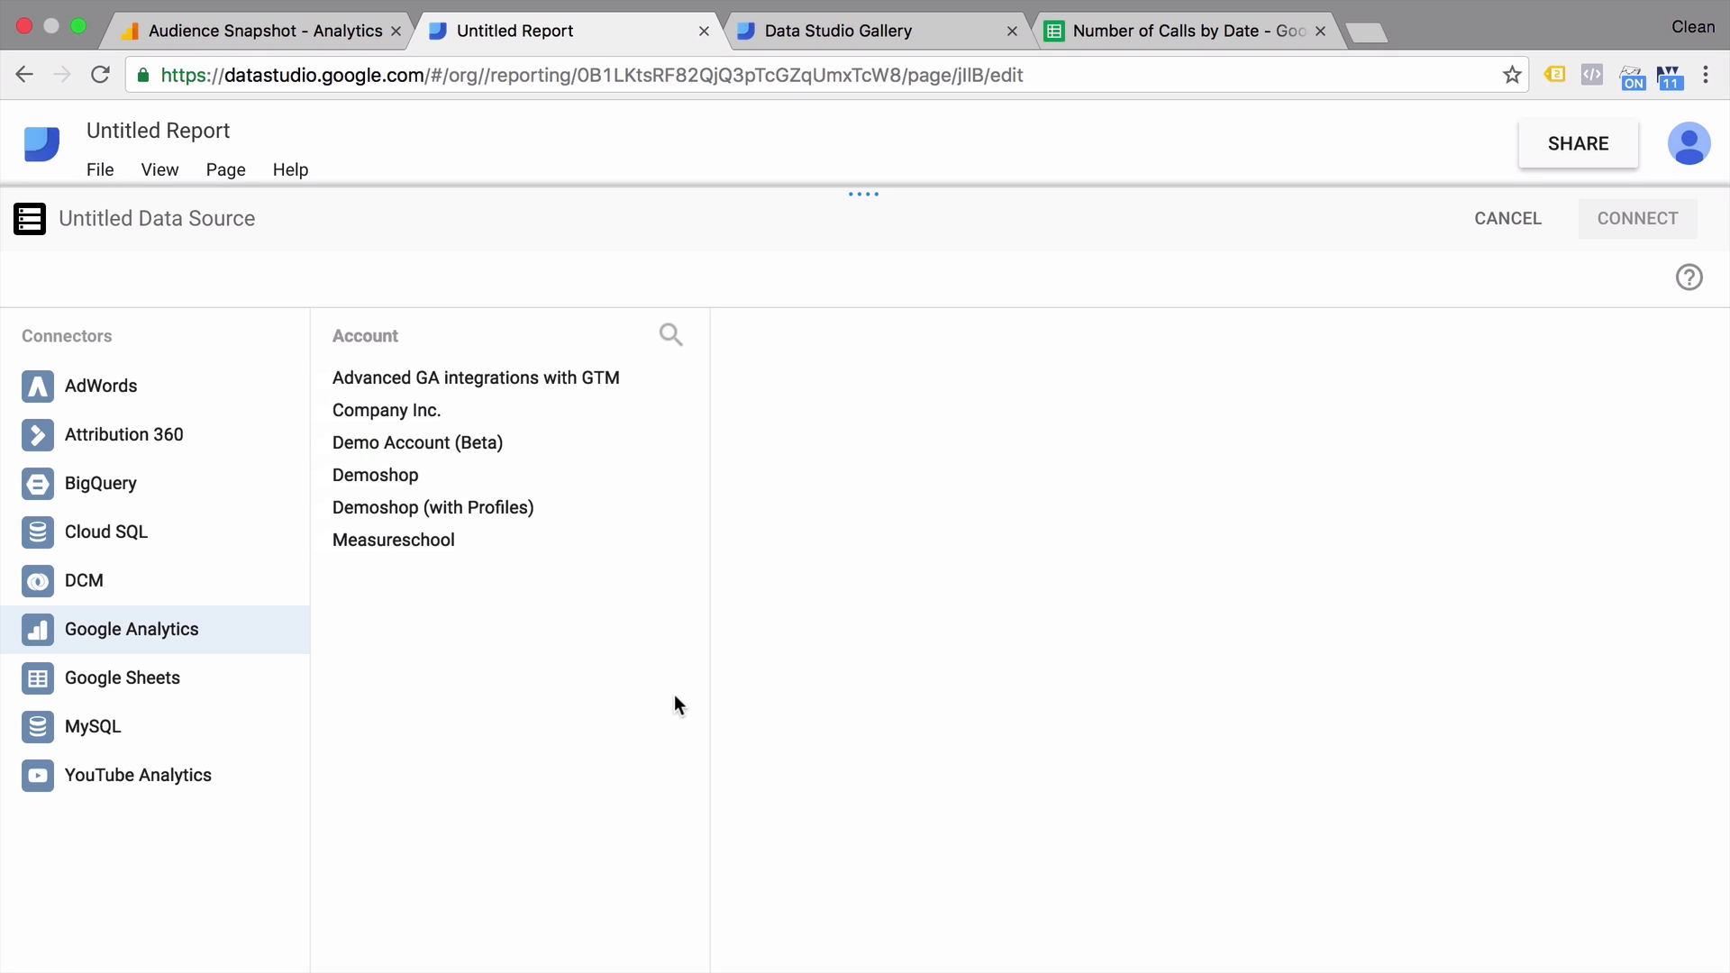
Connect the data source to Demo Account (Beta), property Google Merchandise Store, view 1 Master View.
{"action": "left_click", "coordinate": [465, 450]}
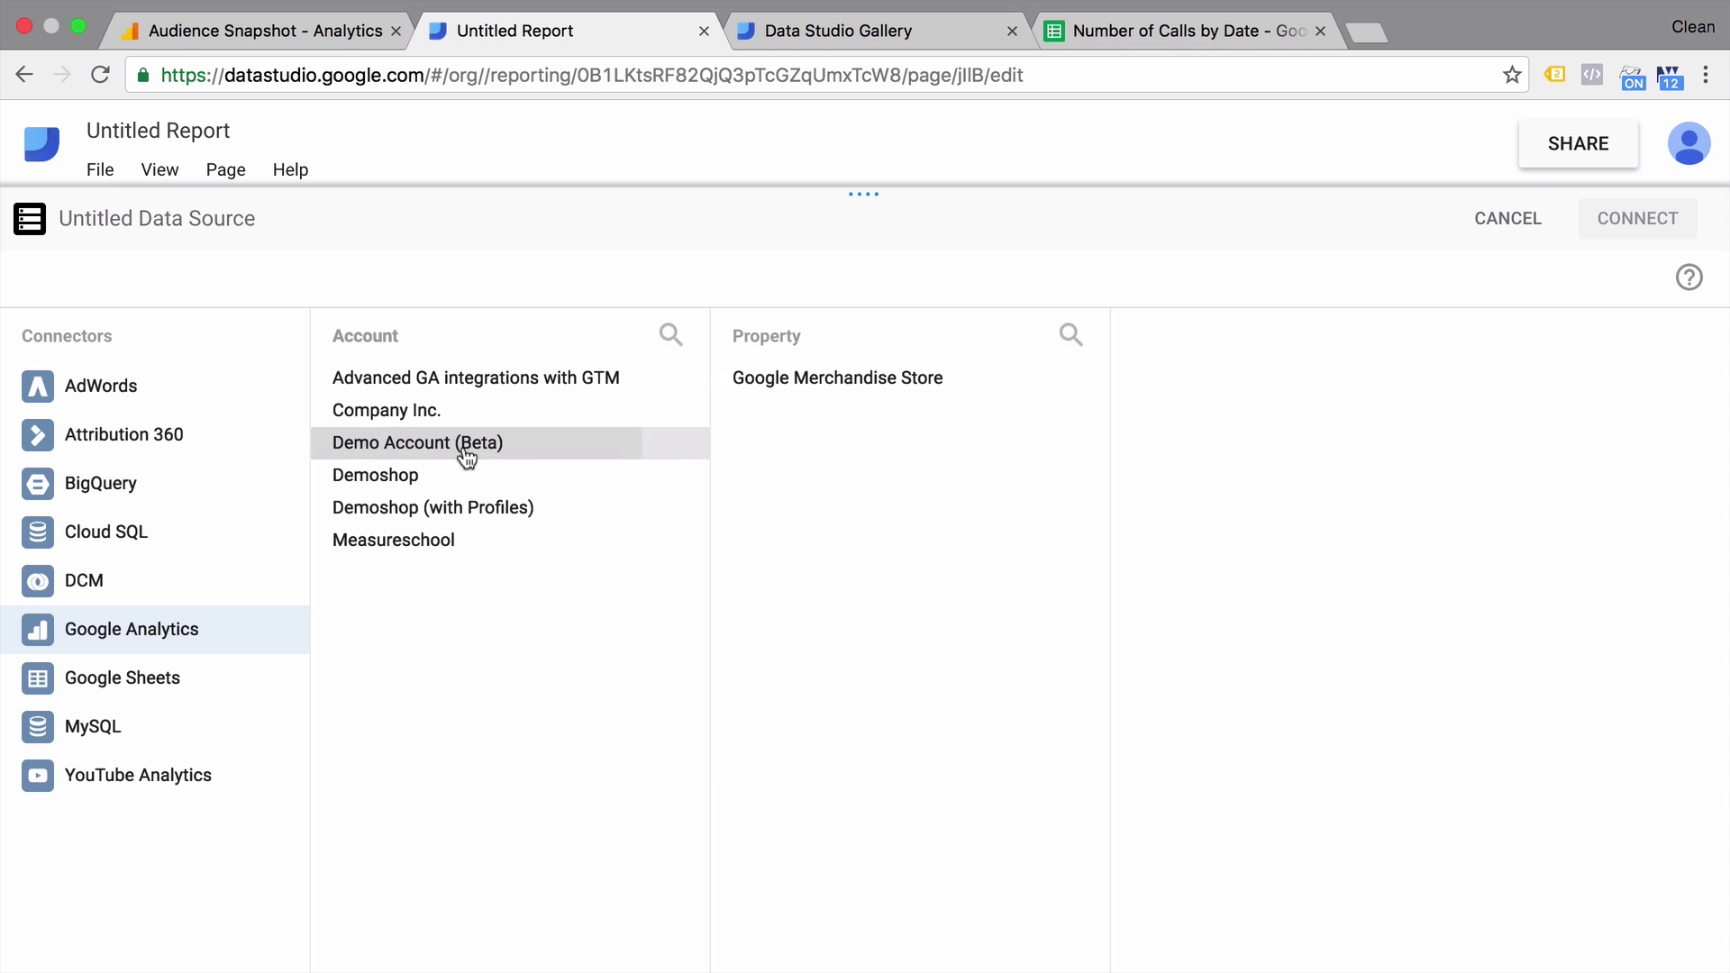
{"action": "left_click", "coordinate": [856, 383]}
{"action": "left_click", "coordinate": [1212, 379]}
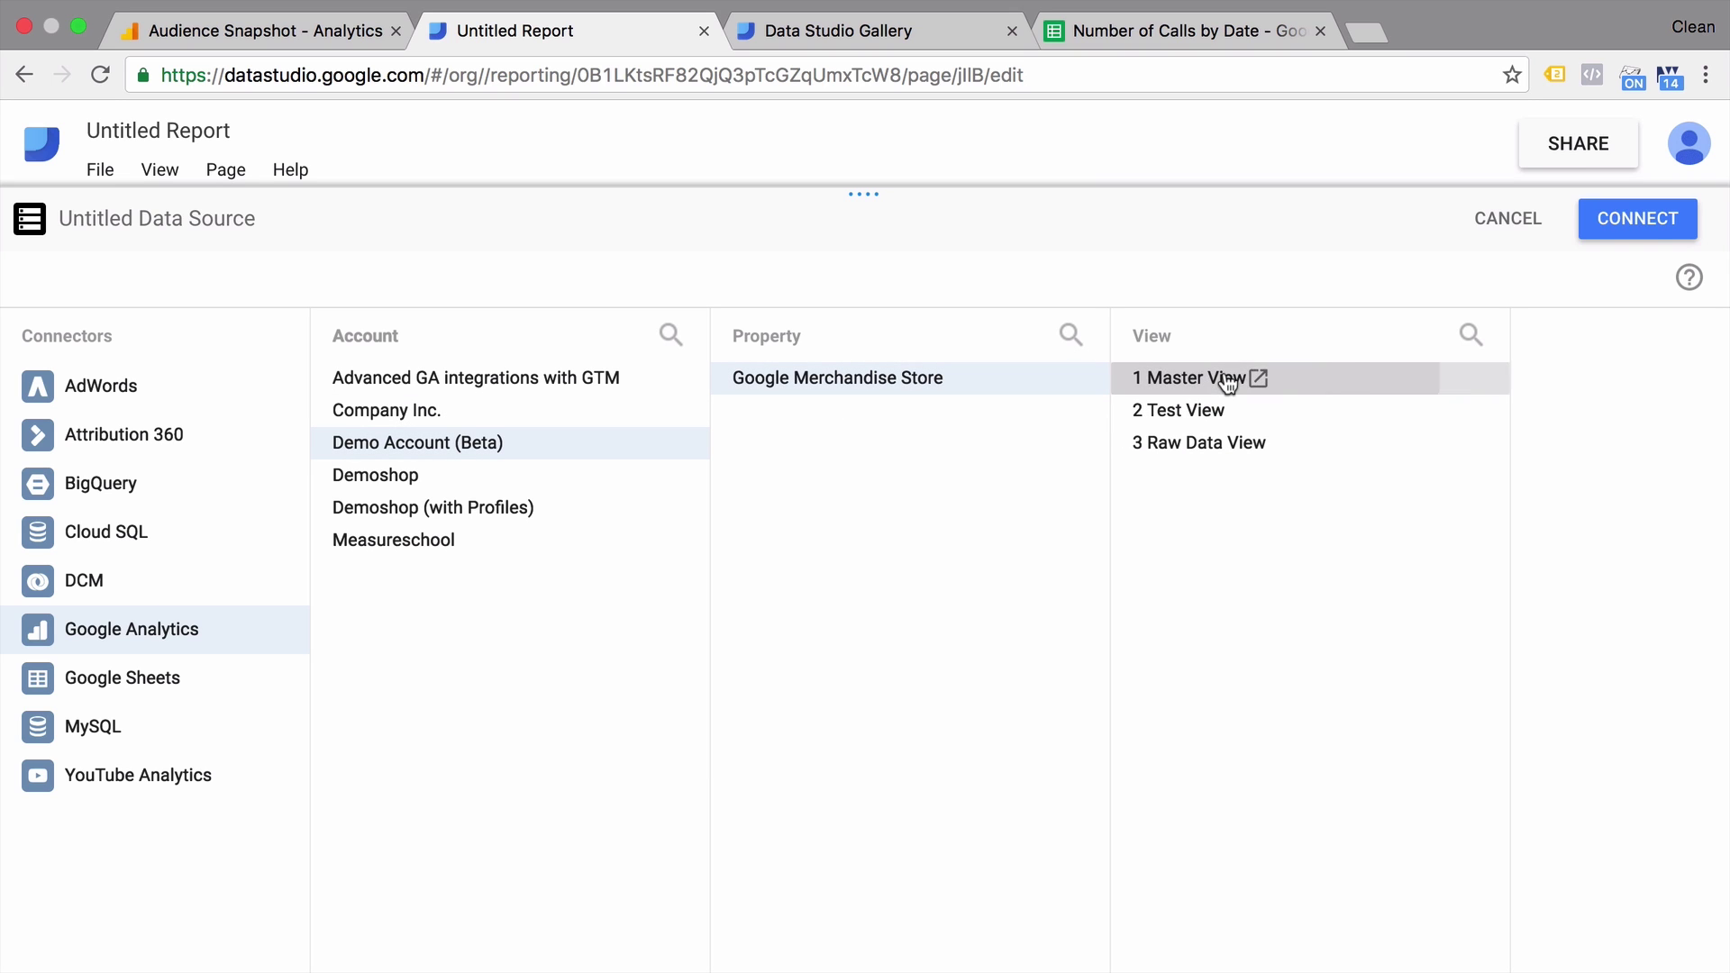
{"action": "left_click", "coordinate": [1641, 236]}
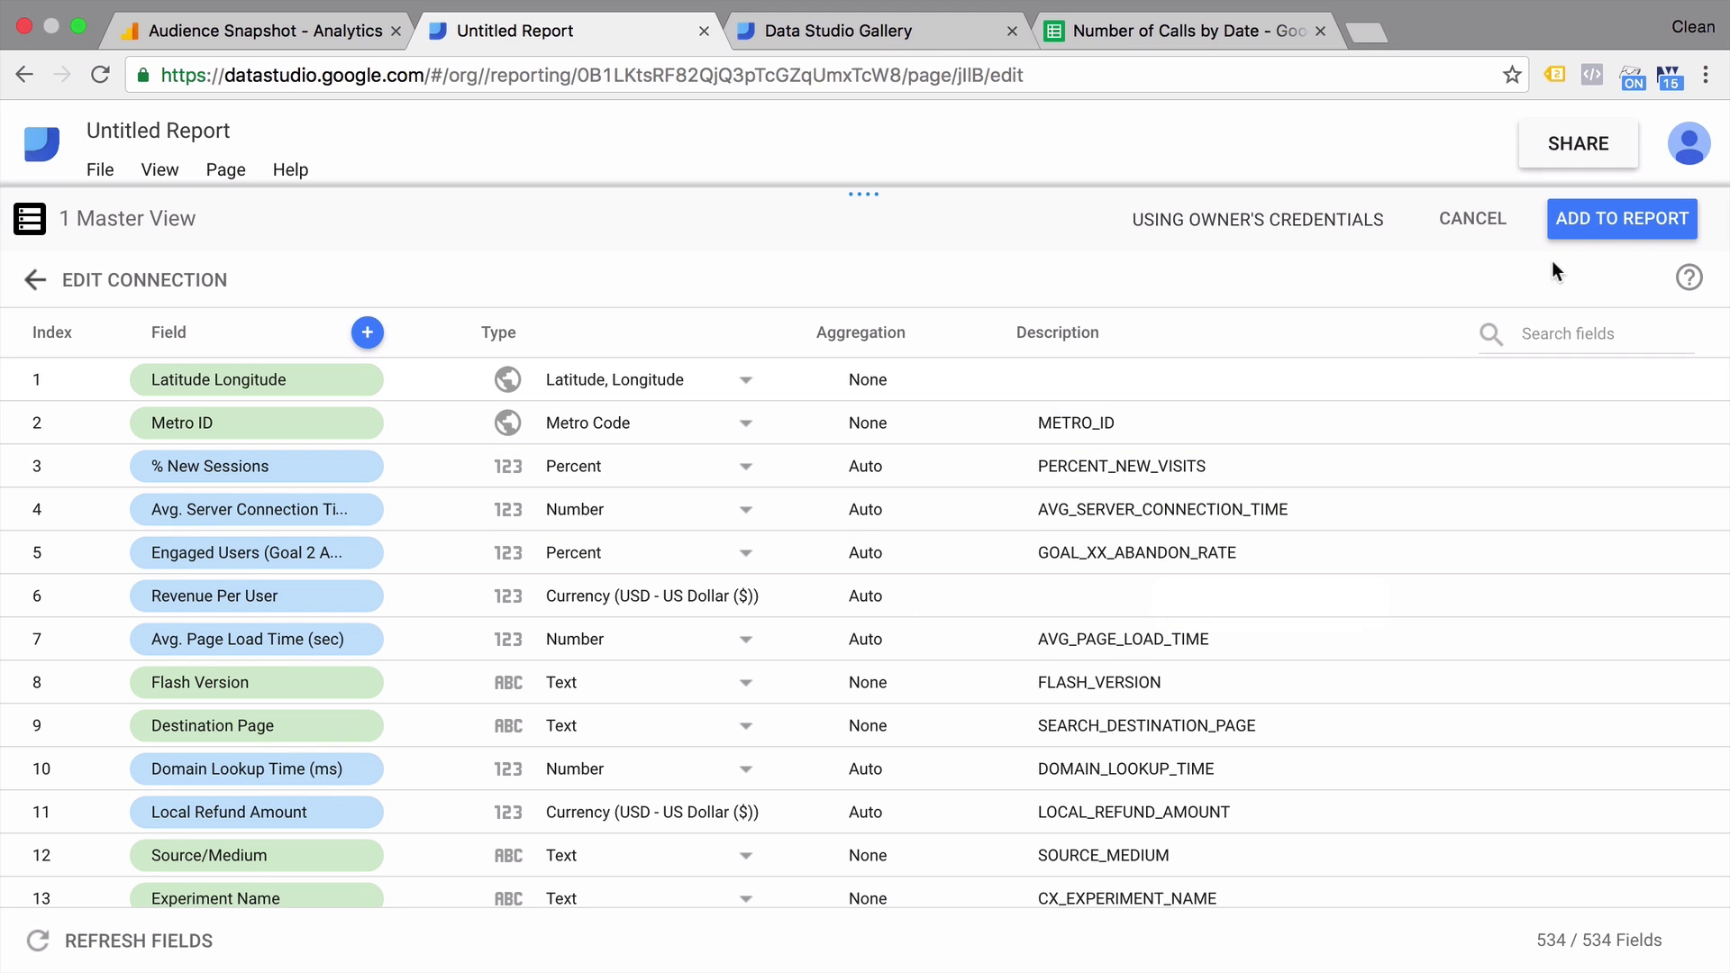
Add the 1 Master View data source to the report and confirm the addition.
{"action": "left_click", "coordinate": [1602, 225]}
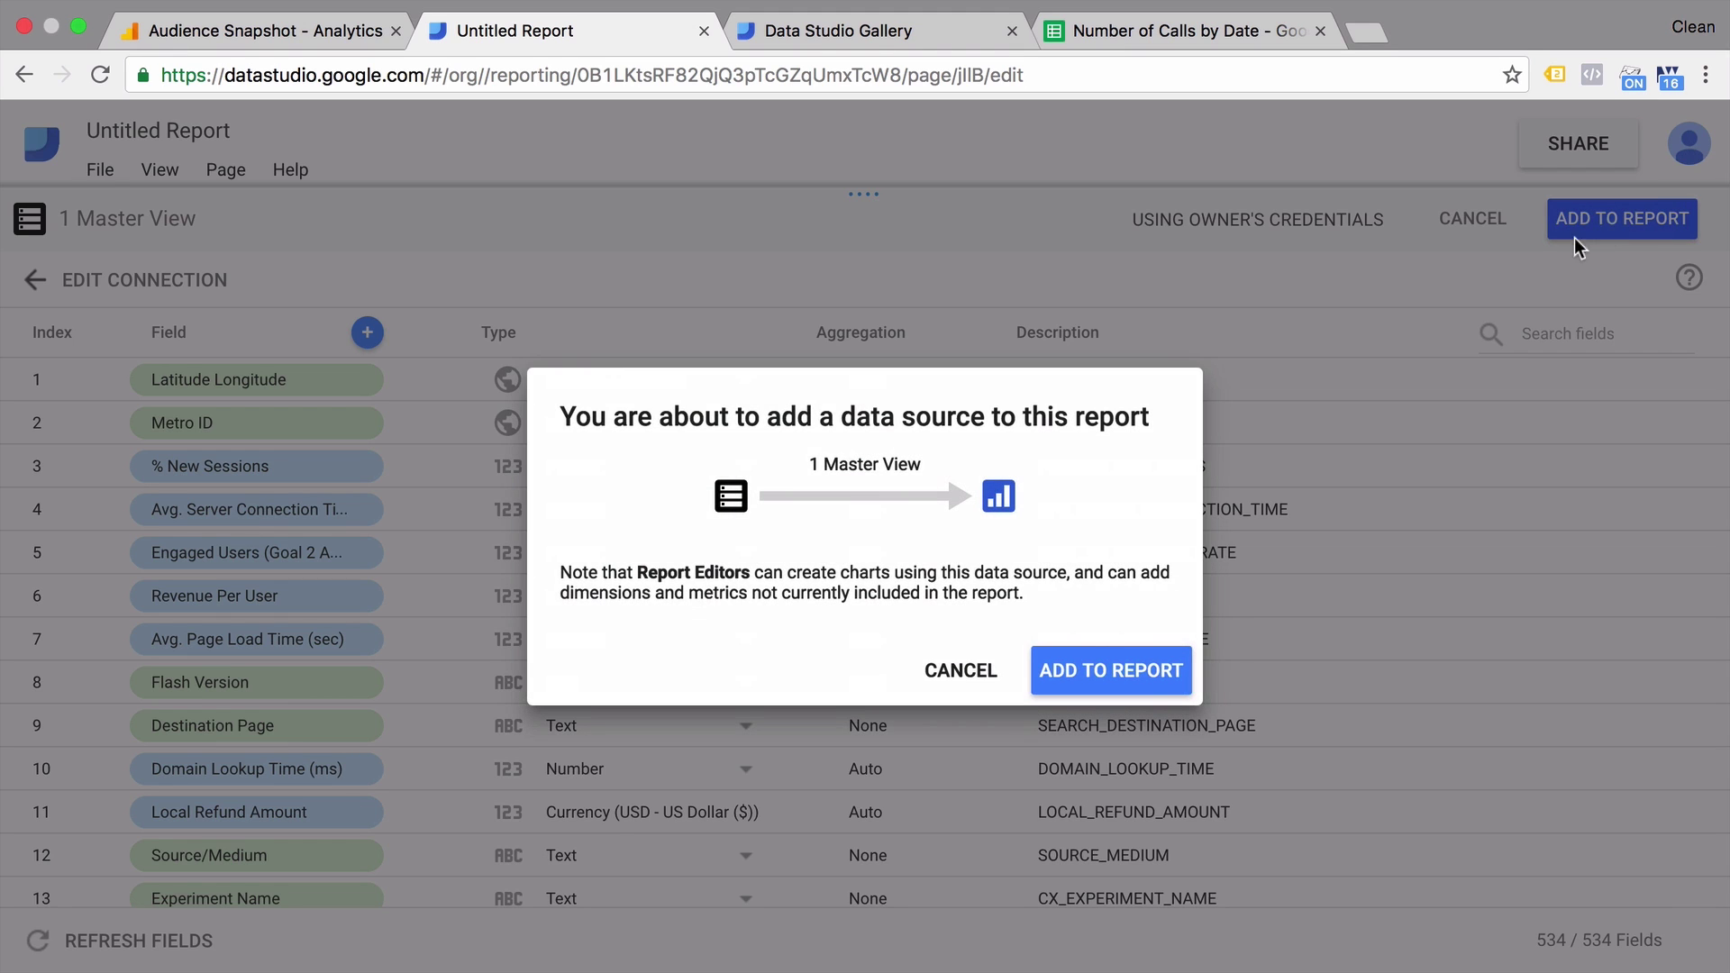
{"action": "left_click", "coordinate": [1111, 670]}
{"action": "left_click", "coordinate": [1101, 654]}
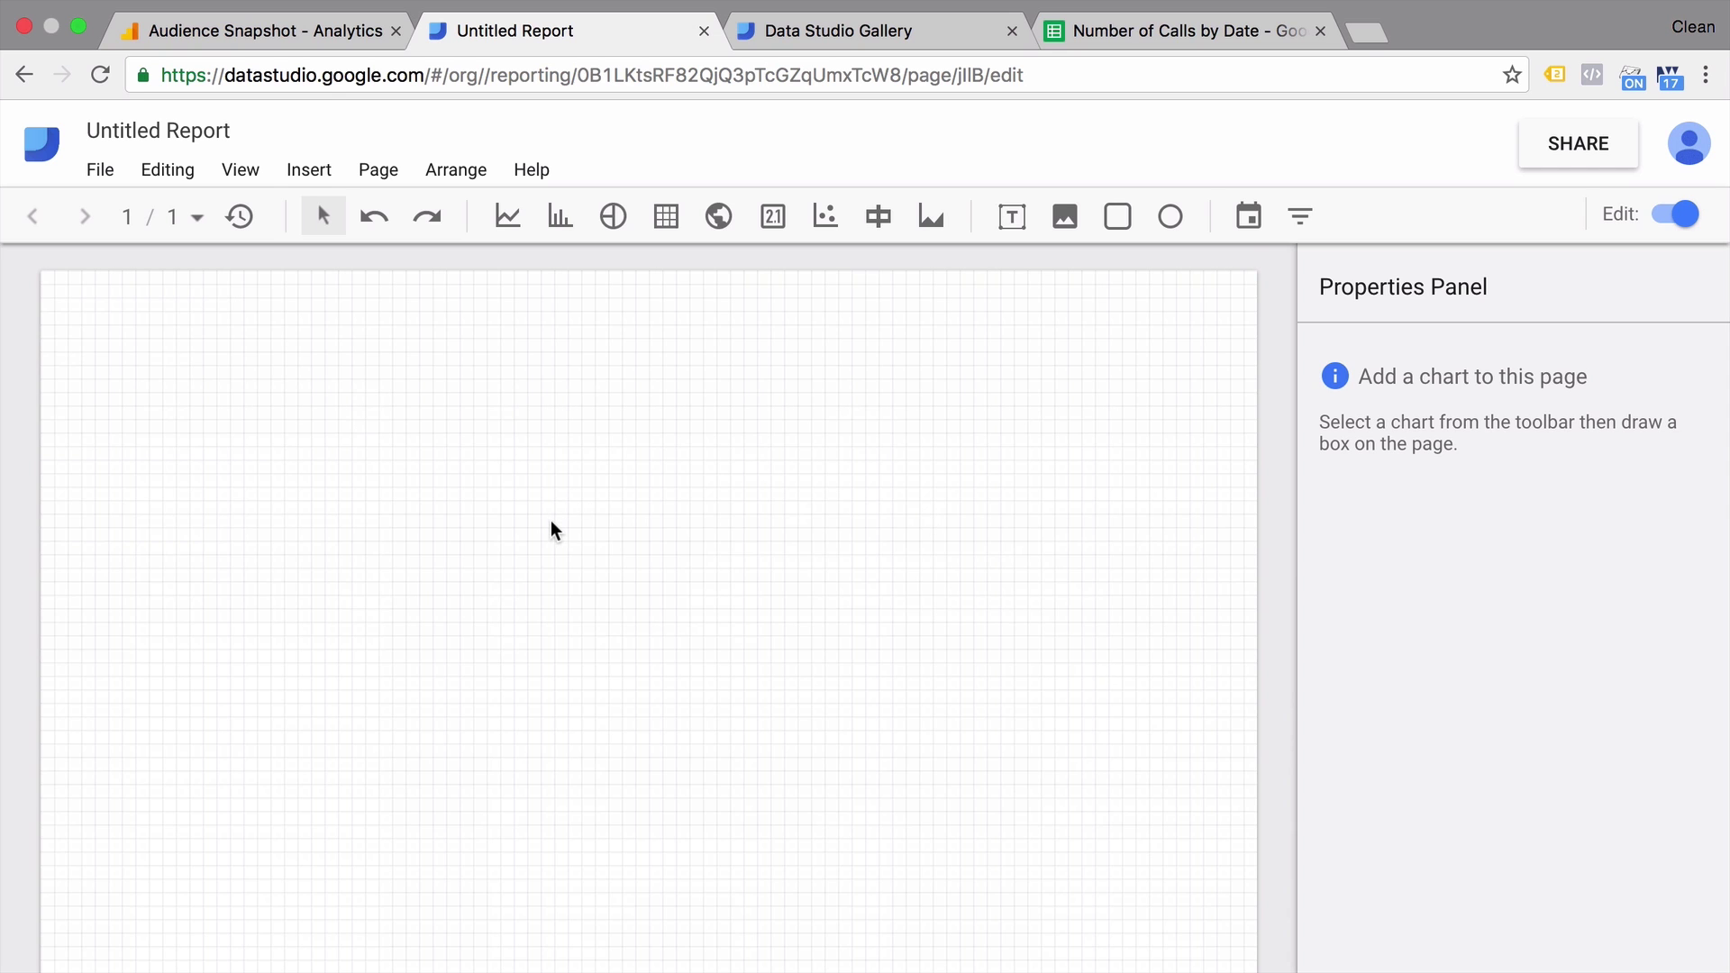
Set the report pages to landscape orientation in the report and theme settings.
{"action": "scroll", "coordinate": [553, 530], "scroll_direction": "down", "scroll_amount": 1}
{"action": "scroll", "coordinate": [553, 530], "scroll_direction": "up", "scroll_amount": 1}
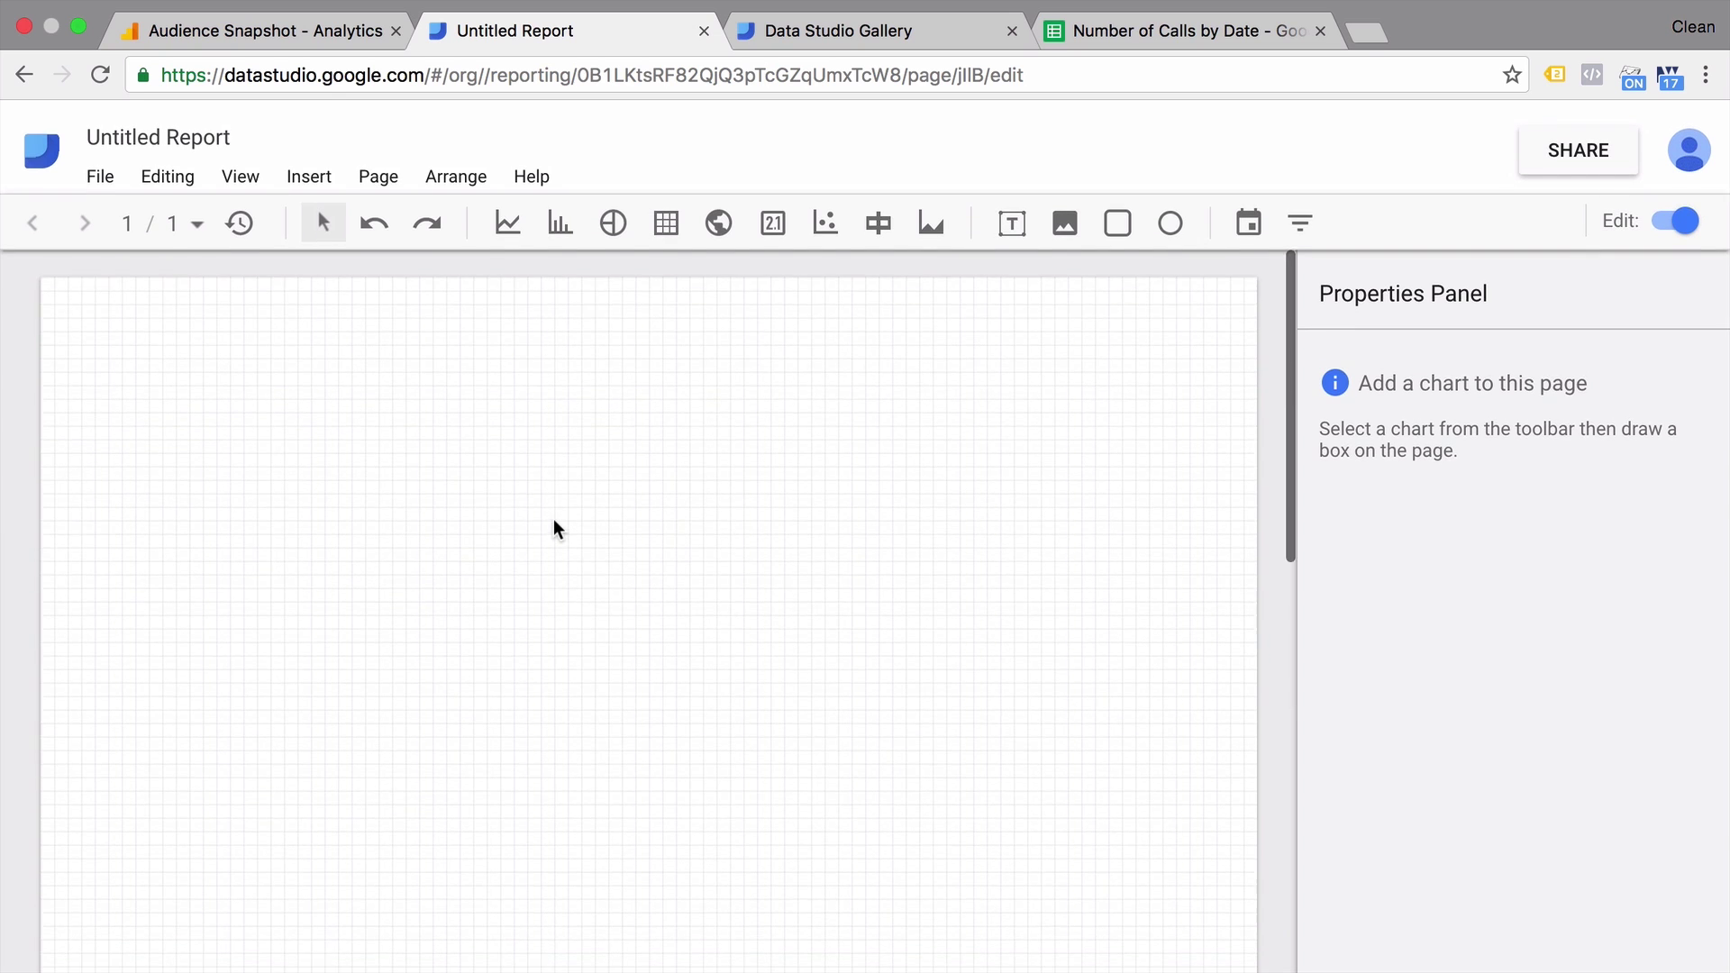
{"action": "left_click", "coordinate": [100, 171]}
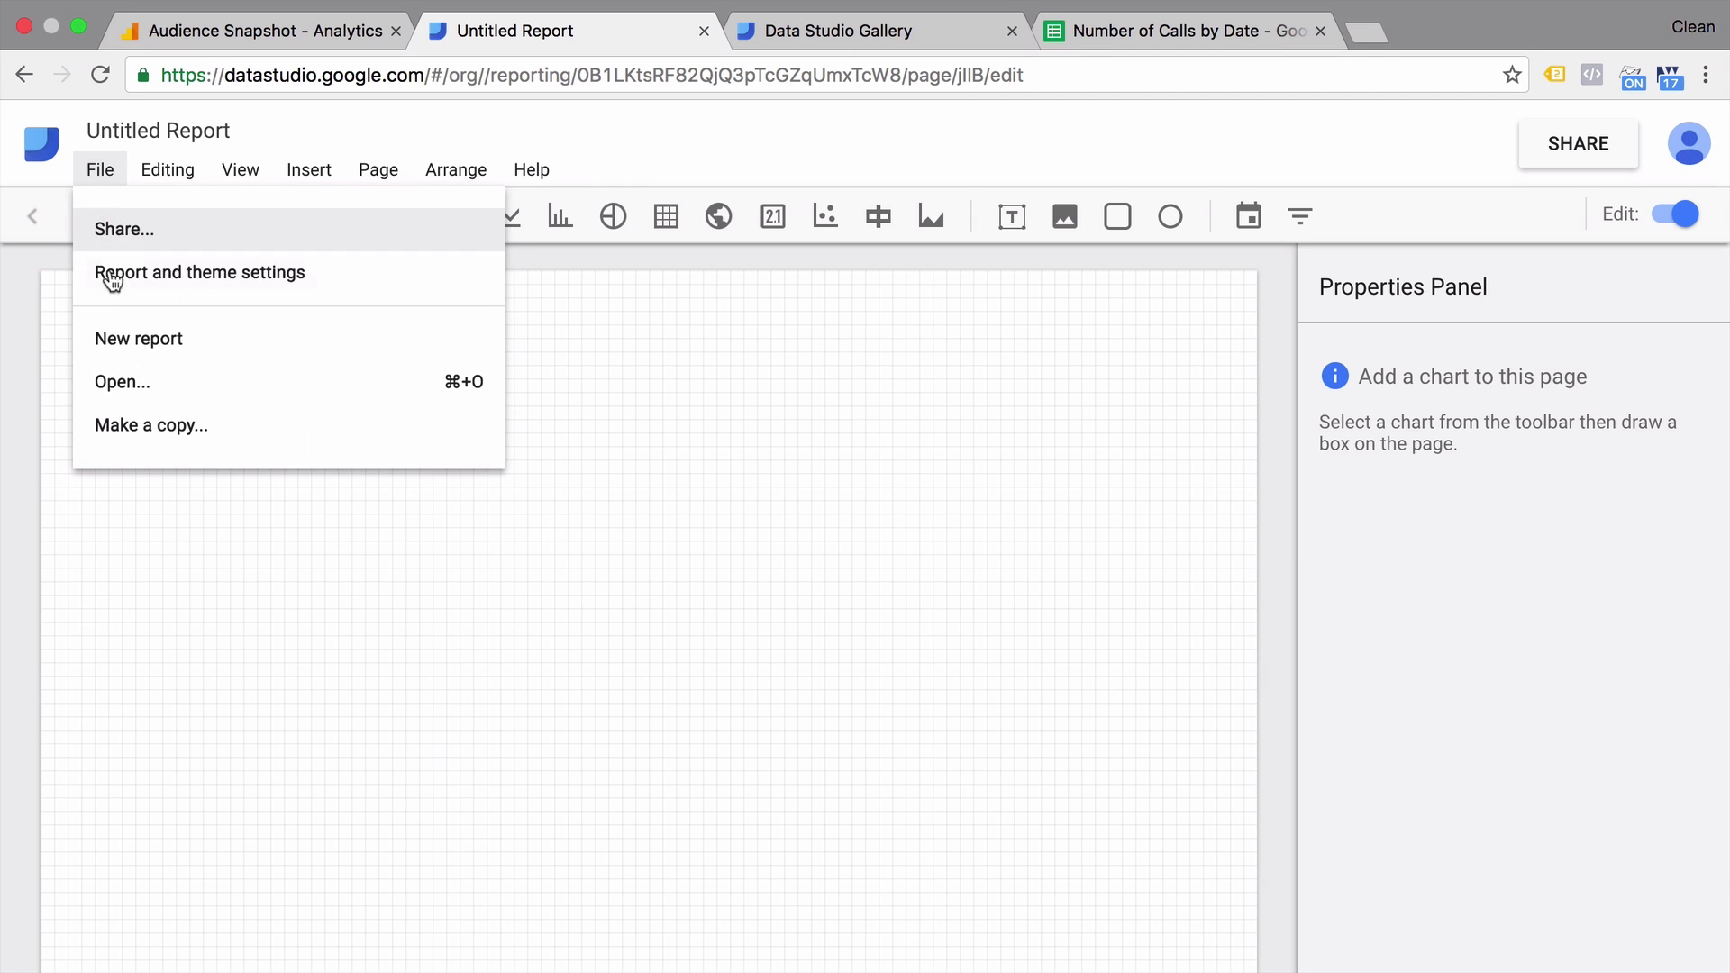
{"action": "left_click", "coordinate": [180, 274]}
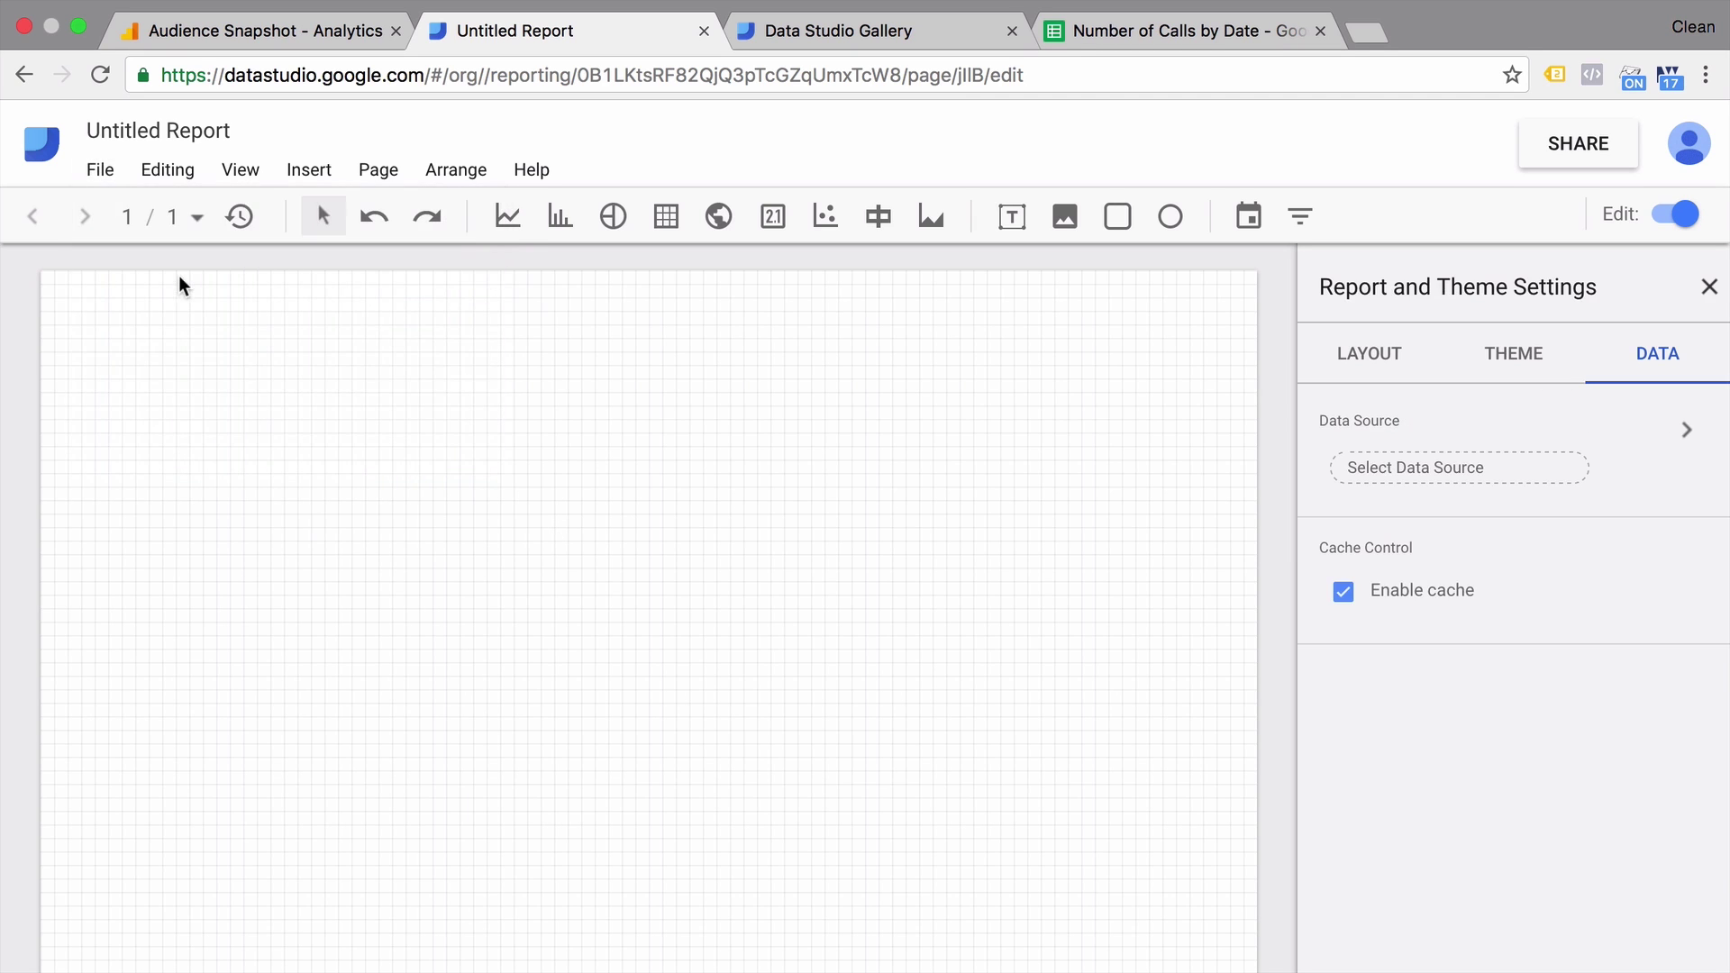
{"action": "left_click", "coordinate": [1383, 377]}
{"action": "left_click", "coordinate": [1611, 486]}
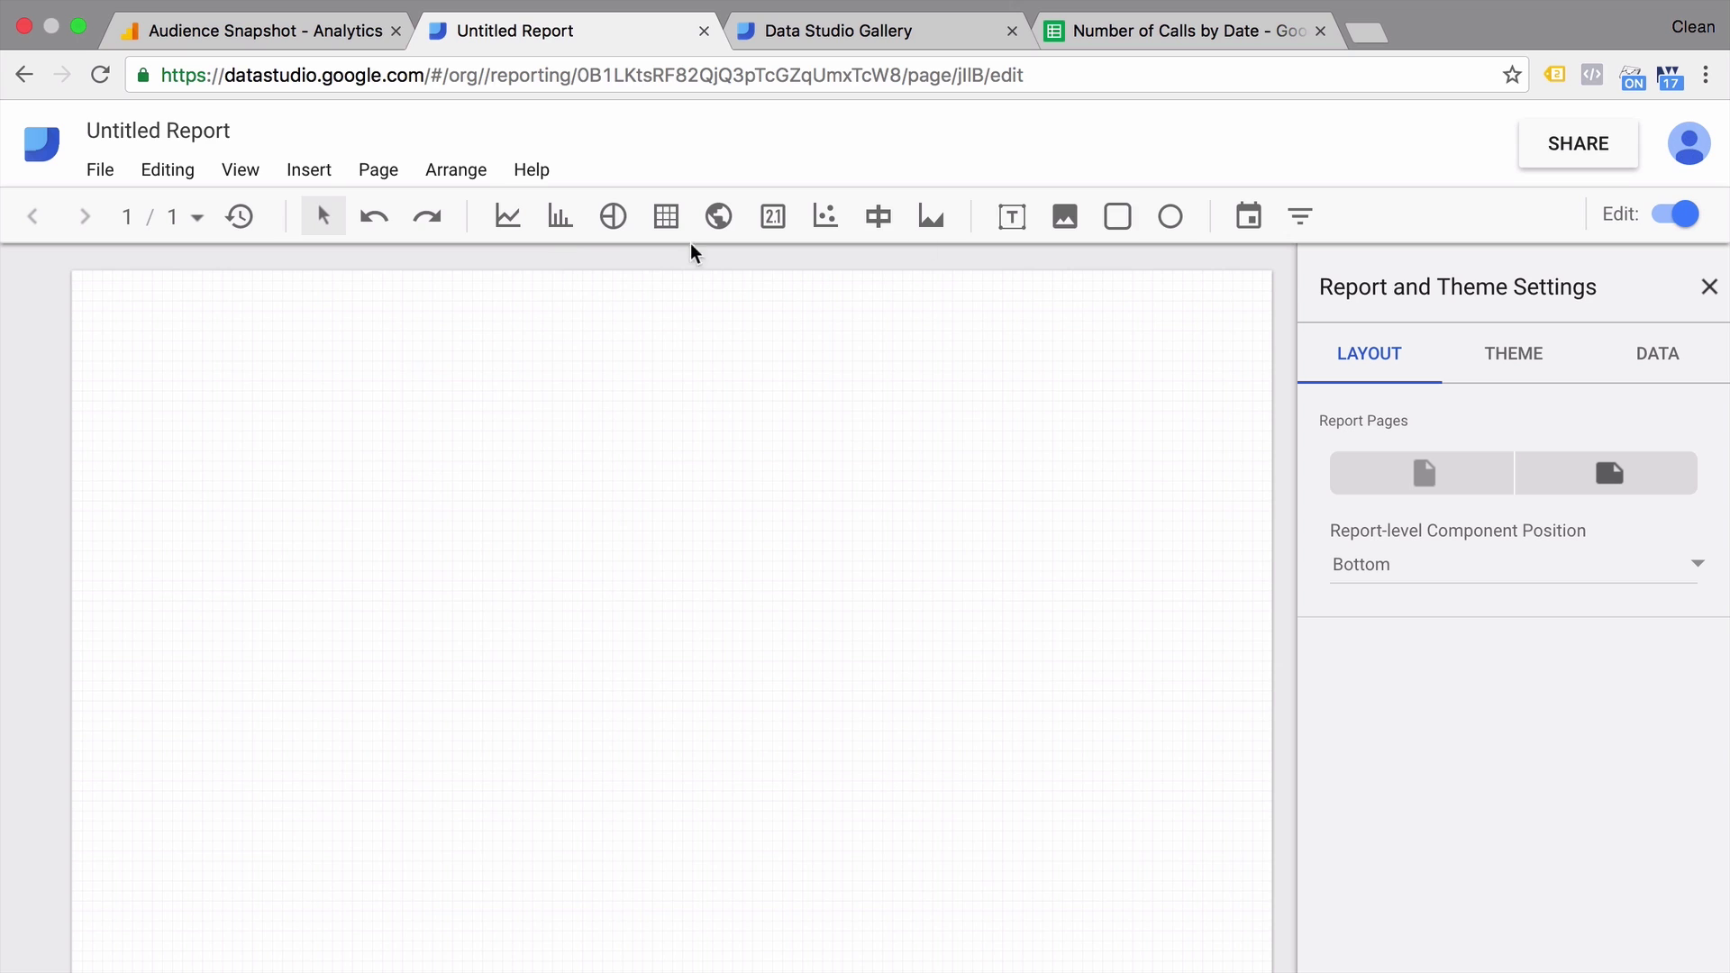
Draw a scorecard near the upper-left corner of the report page.
{"action": "left_click", "coordinate": [309, 171]}
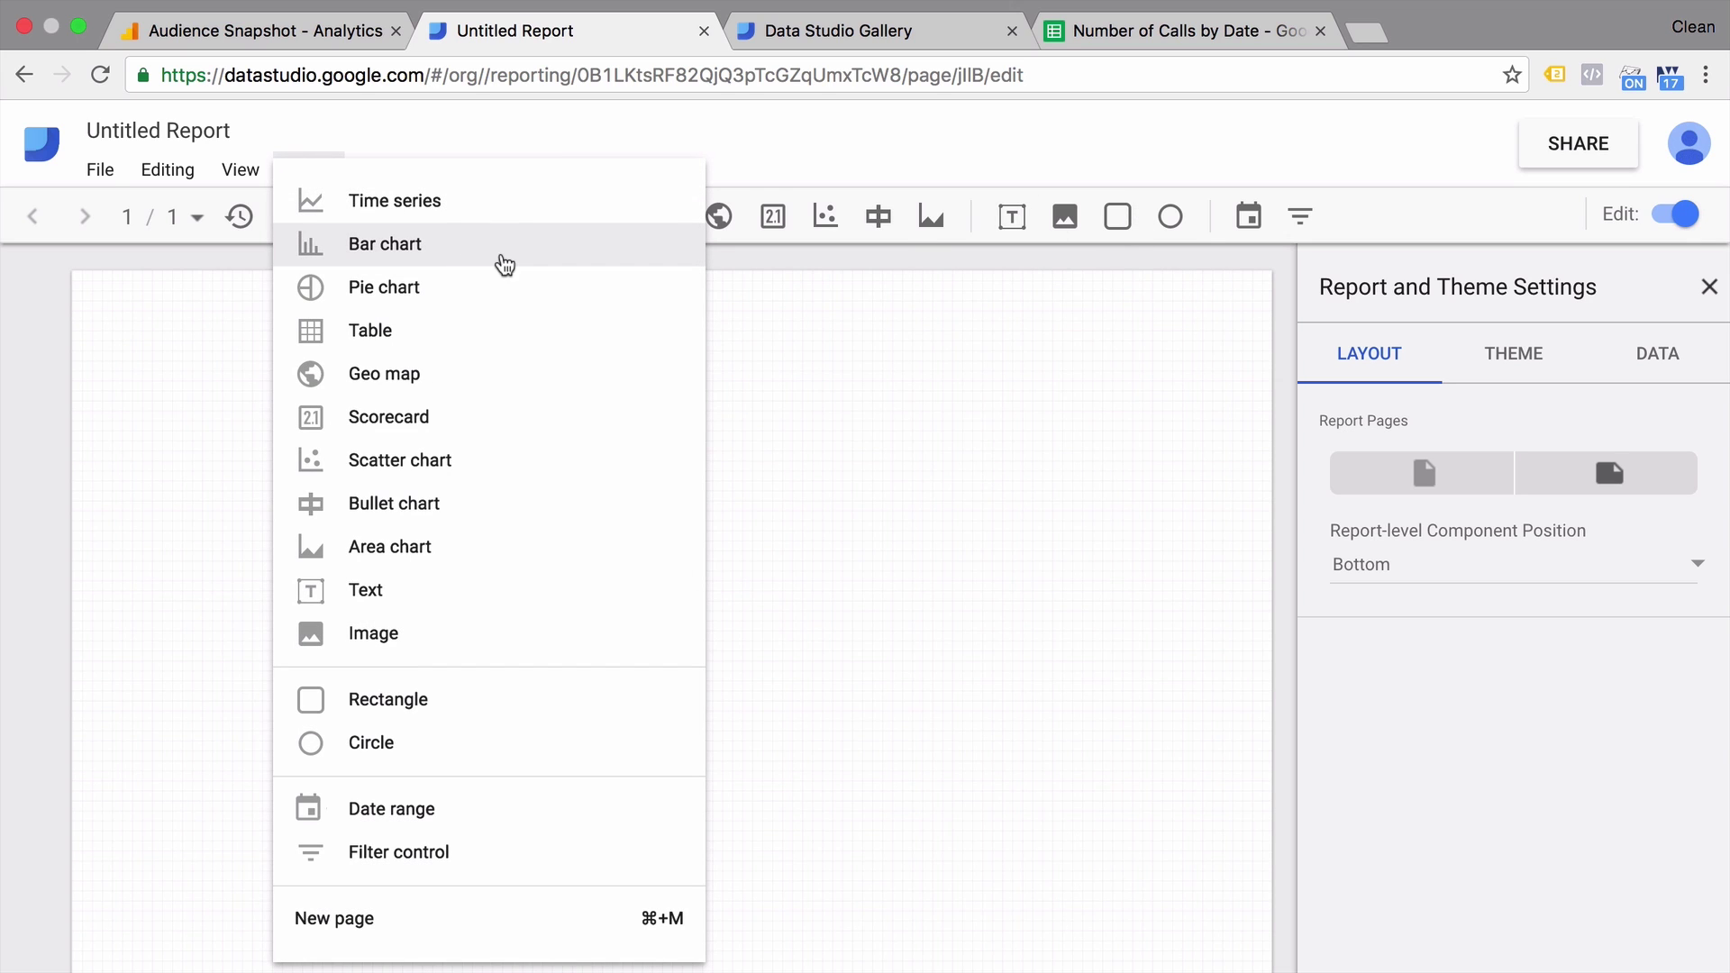
{"action": "left_click", "coordinate": [779, 222]}
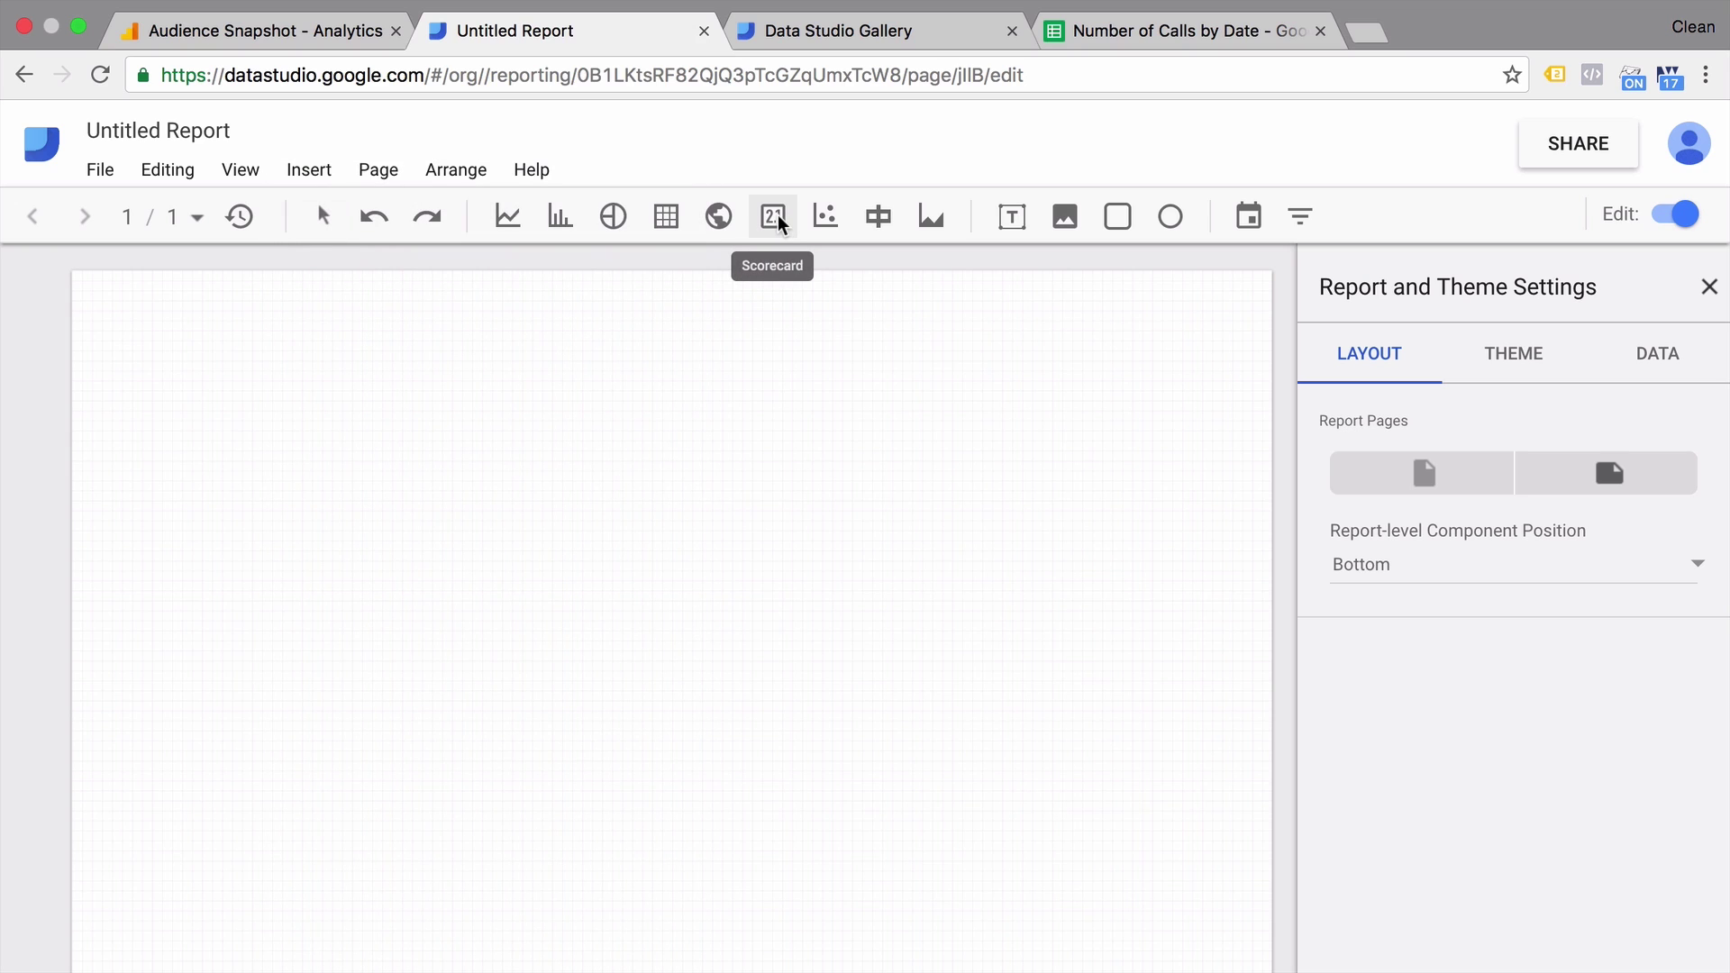
{"action": "left_click", "coordinate": [778, 221]}
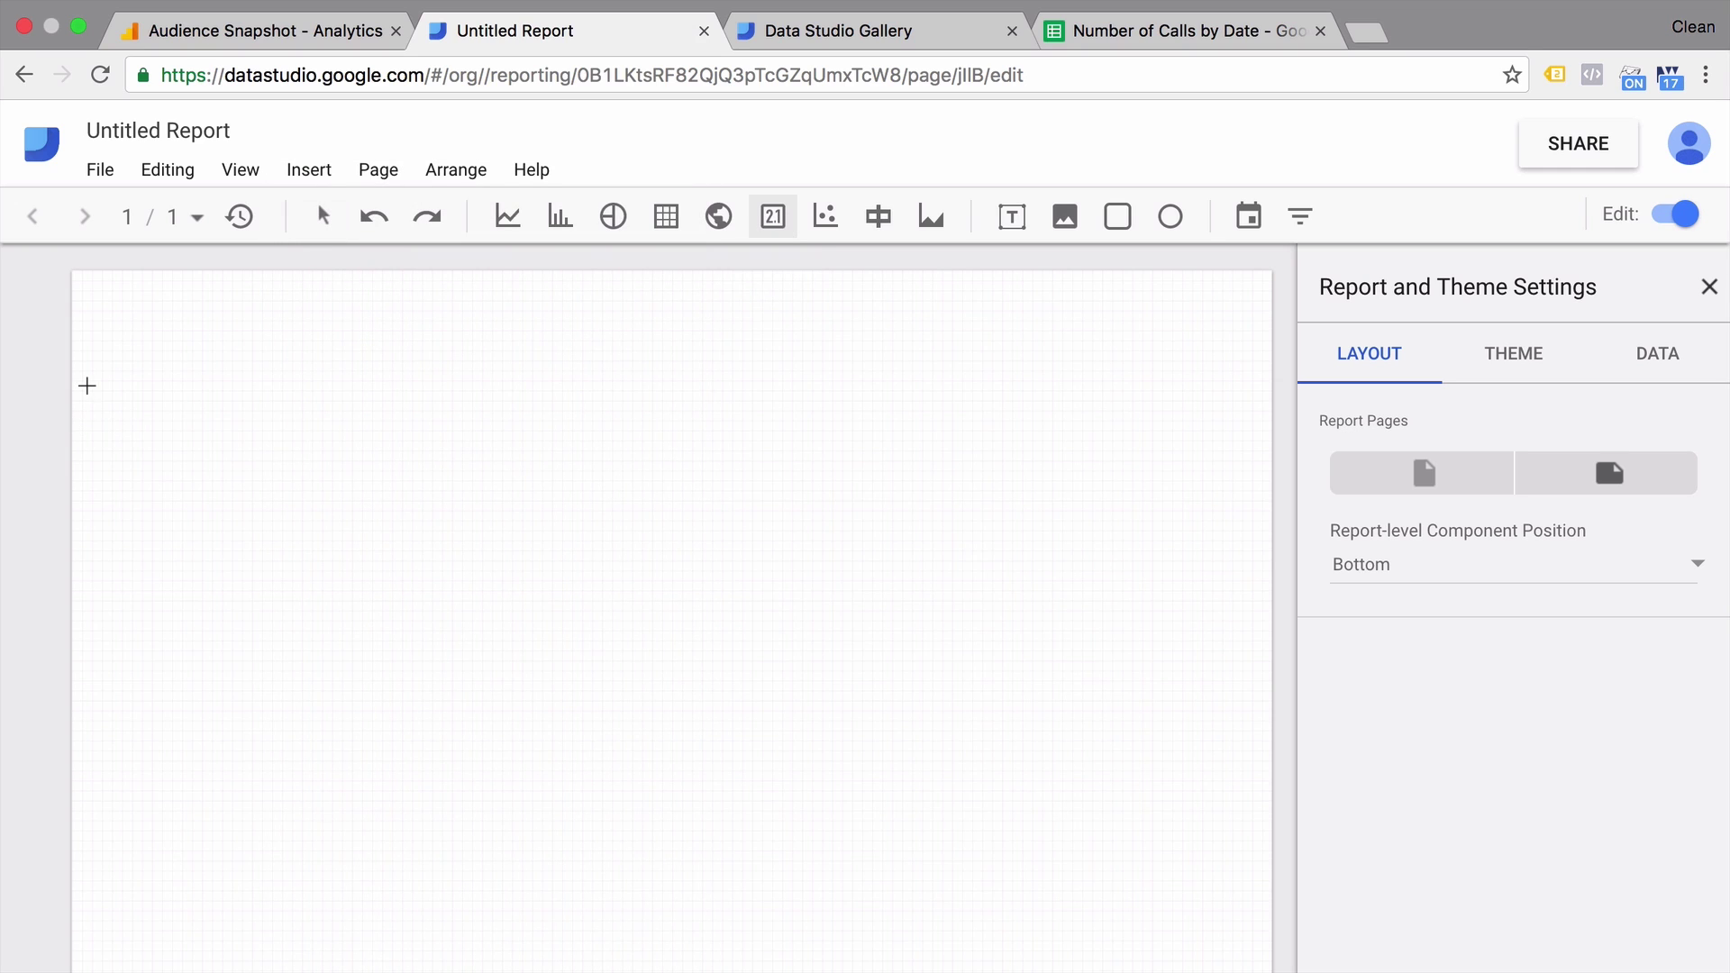
{"action": "left_click_drag", "start_coordinate": [86, 386], "coordinate": [377, 498]}
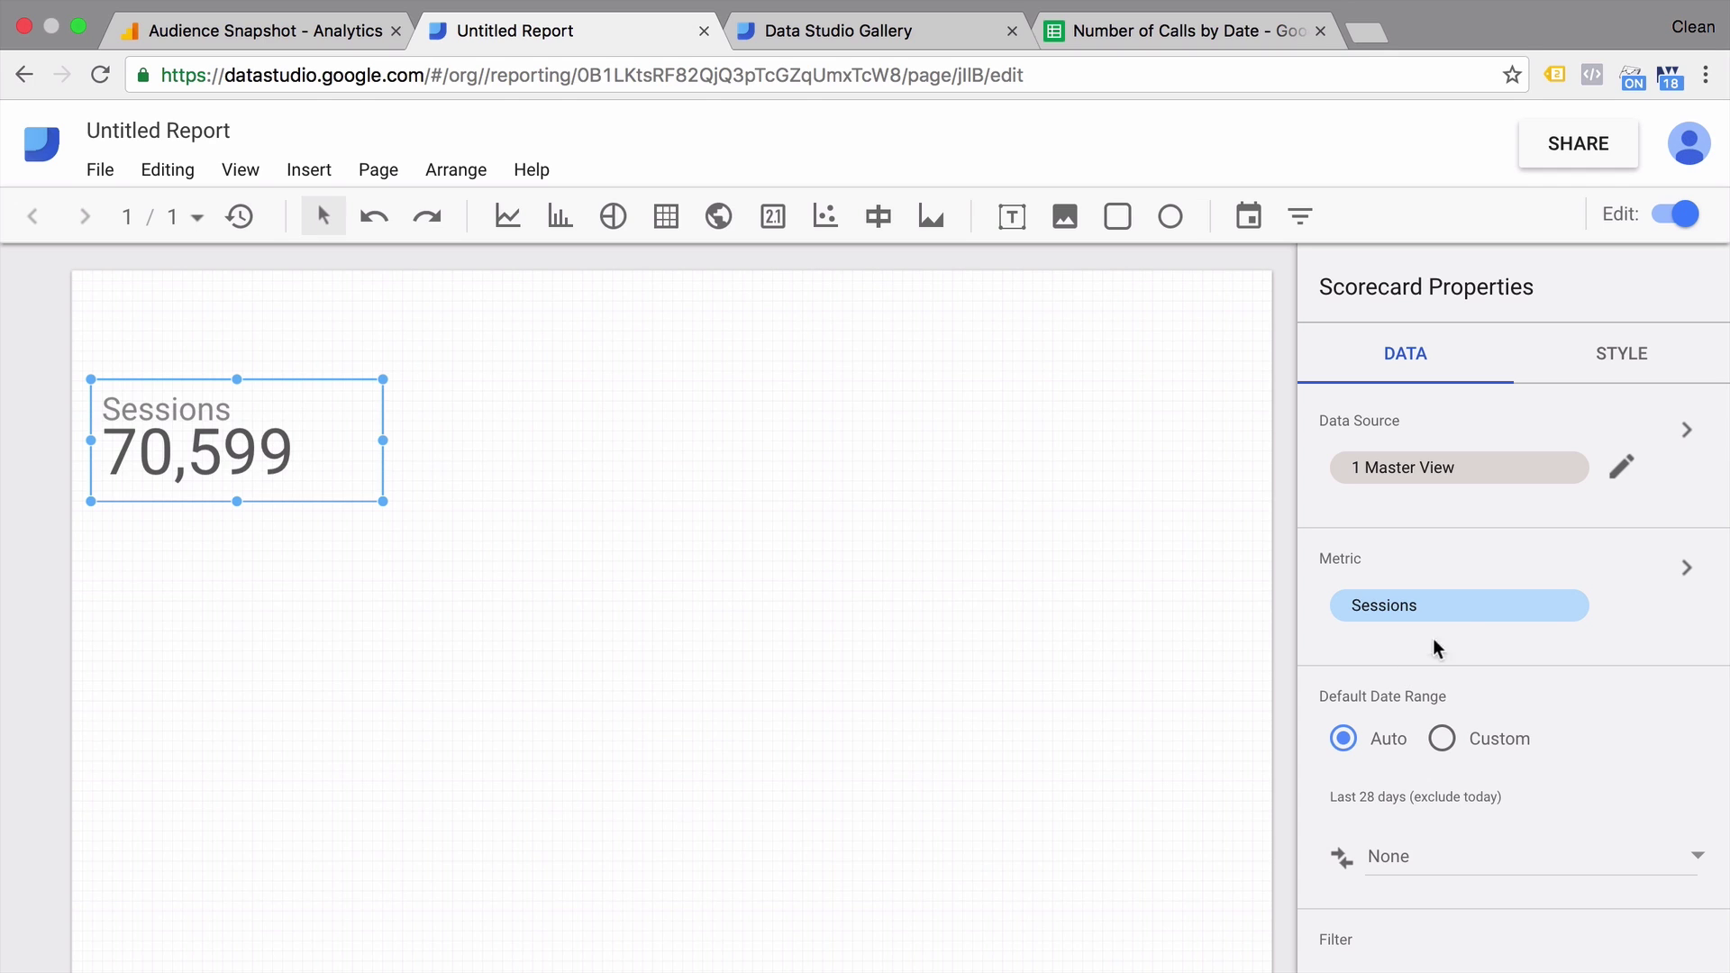
Find the Users metric by searching for "User" and assign it to the scorecard.
{"action": "left_click", "coordinate": [1478, 616]}
{"action": "left_click", "coordinate": [1671, 283]}
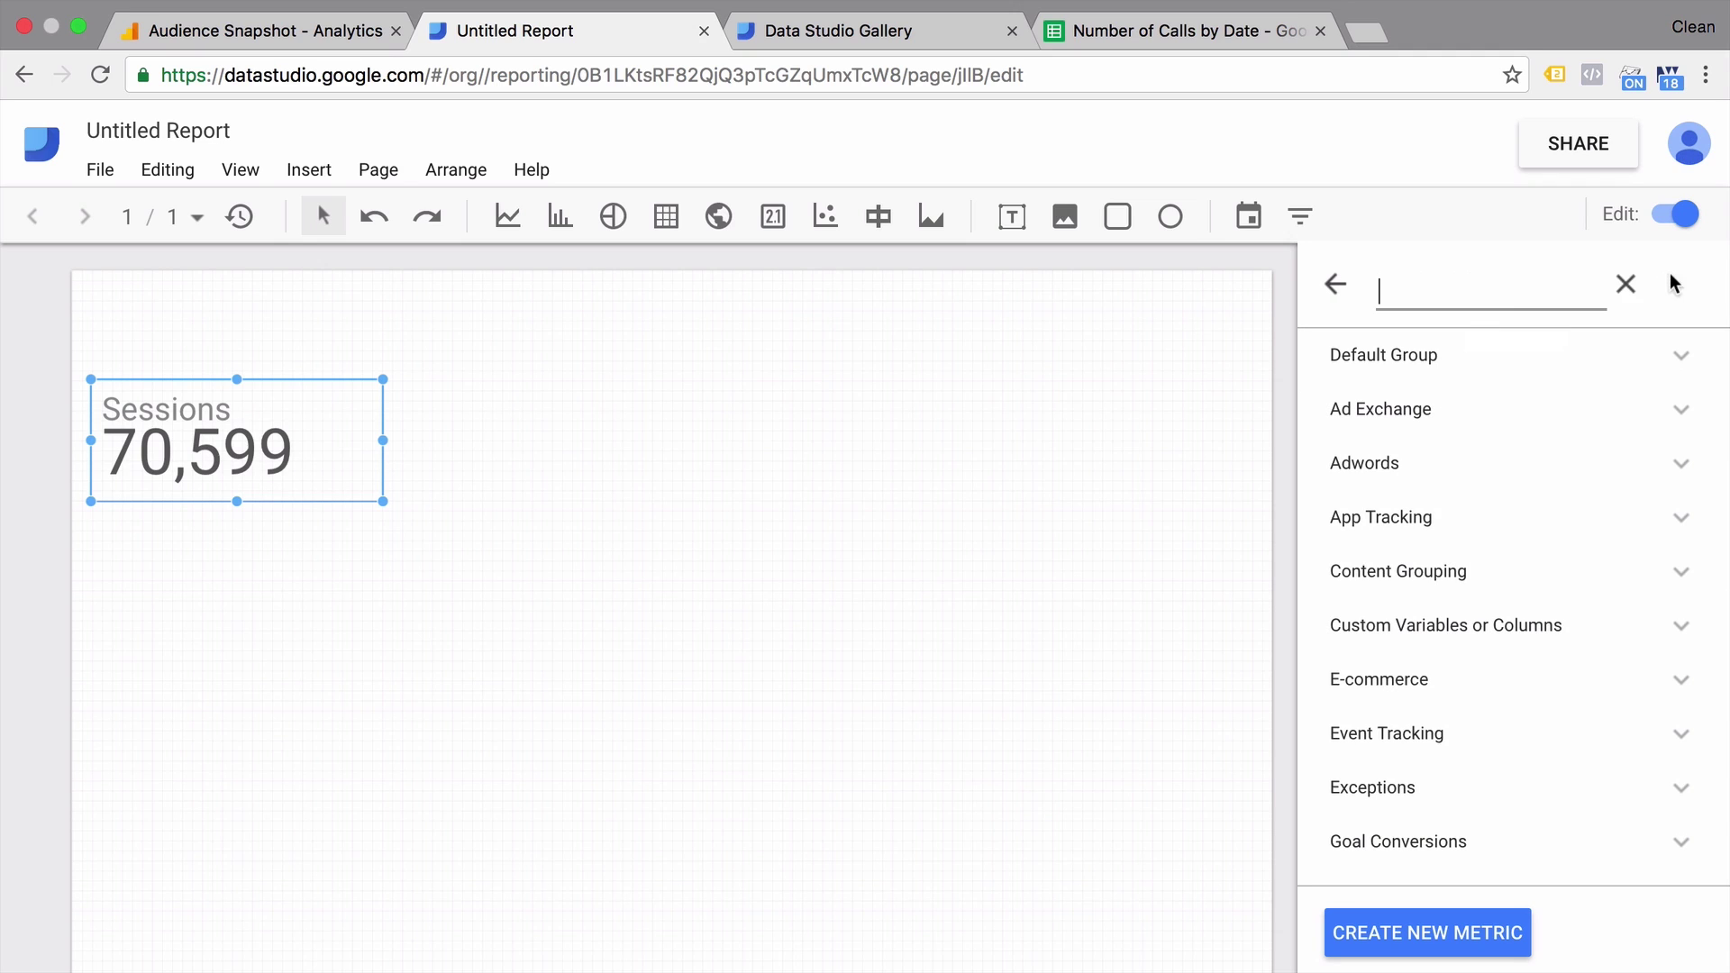
{"action": "type", "text": "User"}
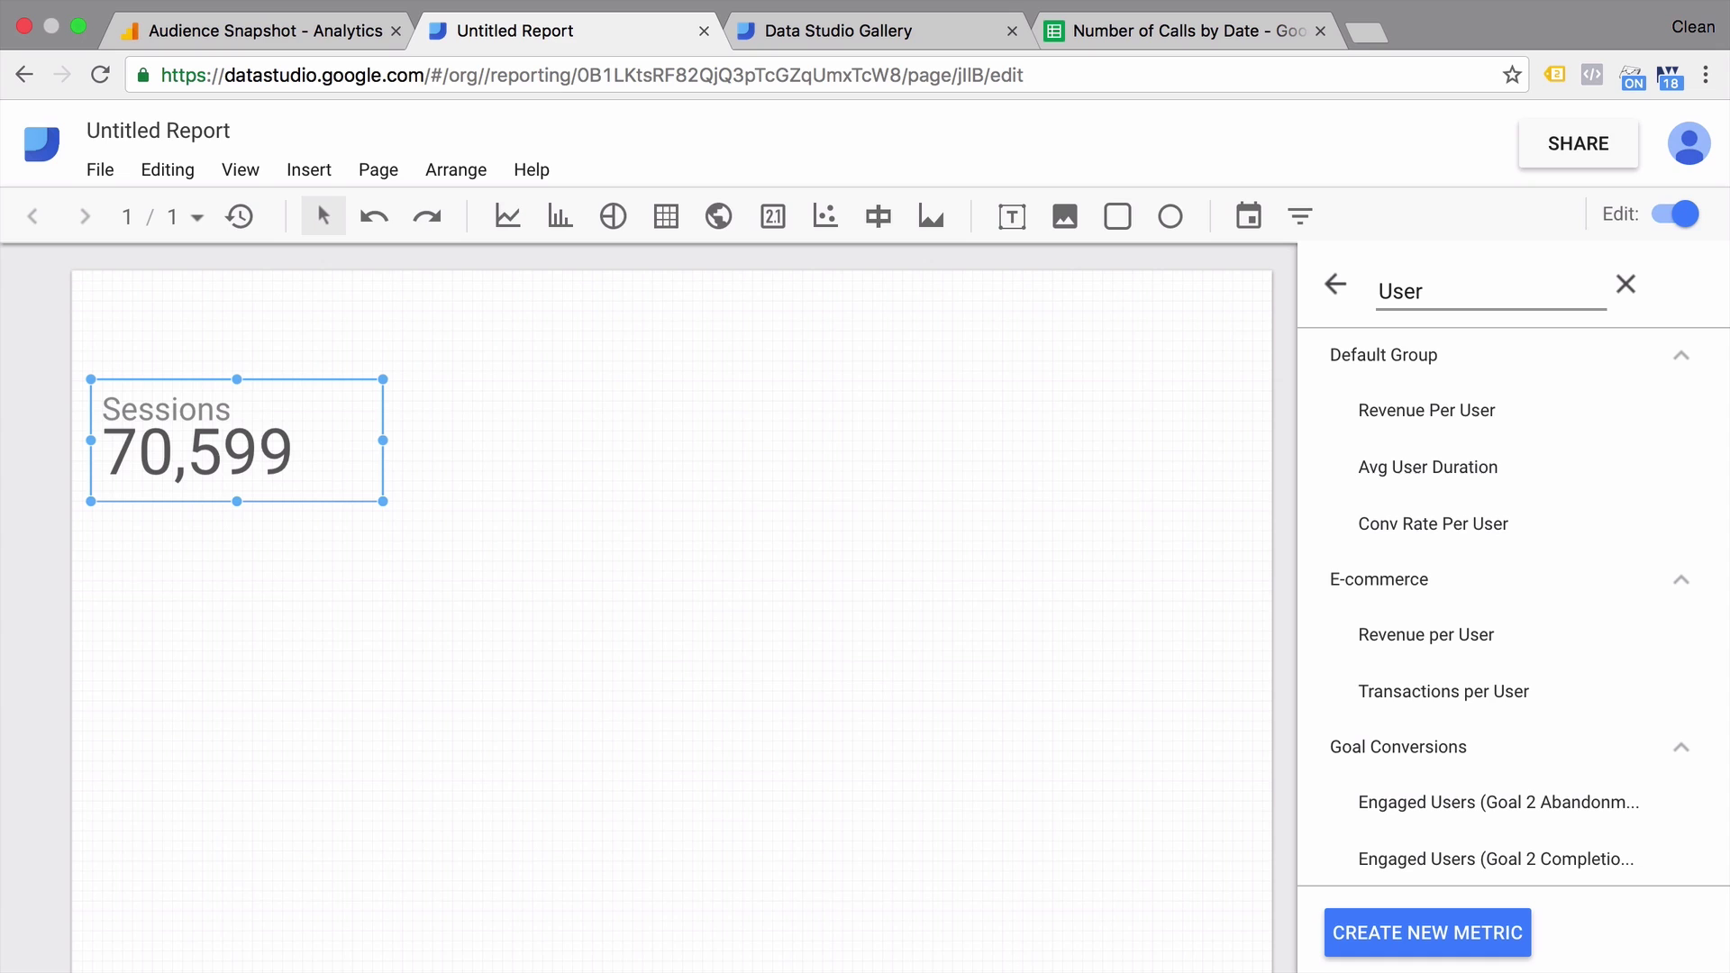
{"action": "scroll", "coordinate": [1532, 743], "scroll_direction": "down", "scroll_amount": 10}
{"action": "left_click", "coordinate": [1451, 657]}
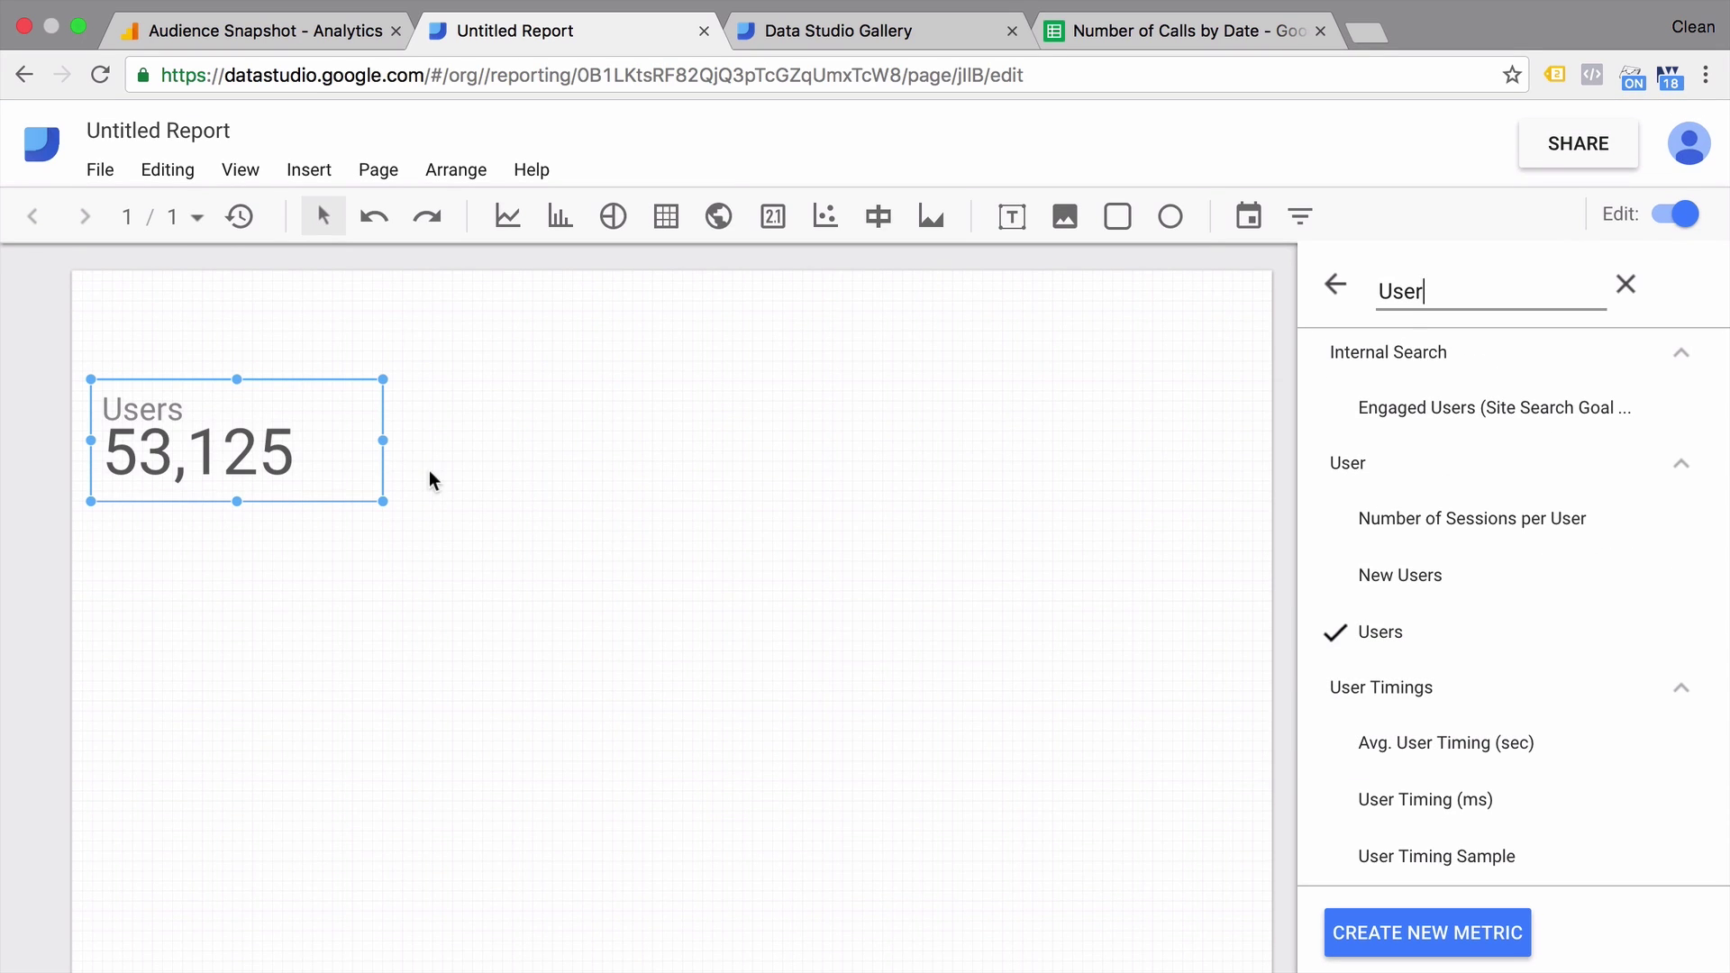
{"action": "left_click", "coordinate": [1628, 295]}
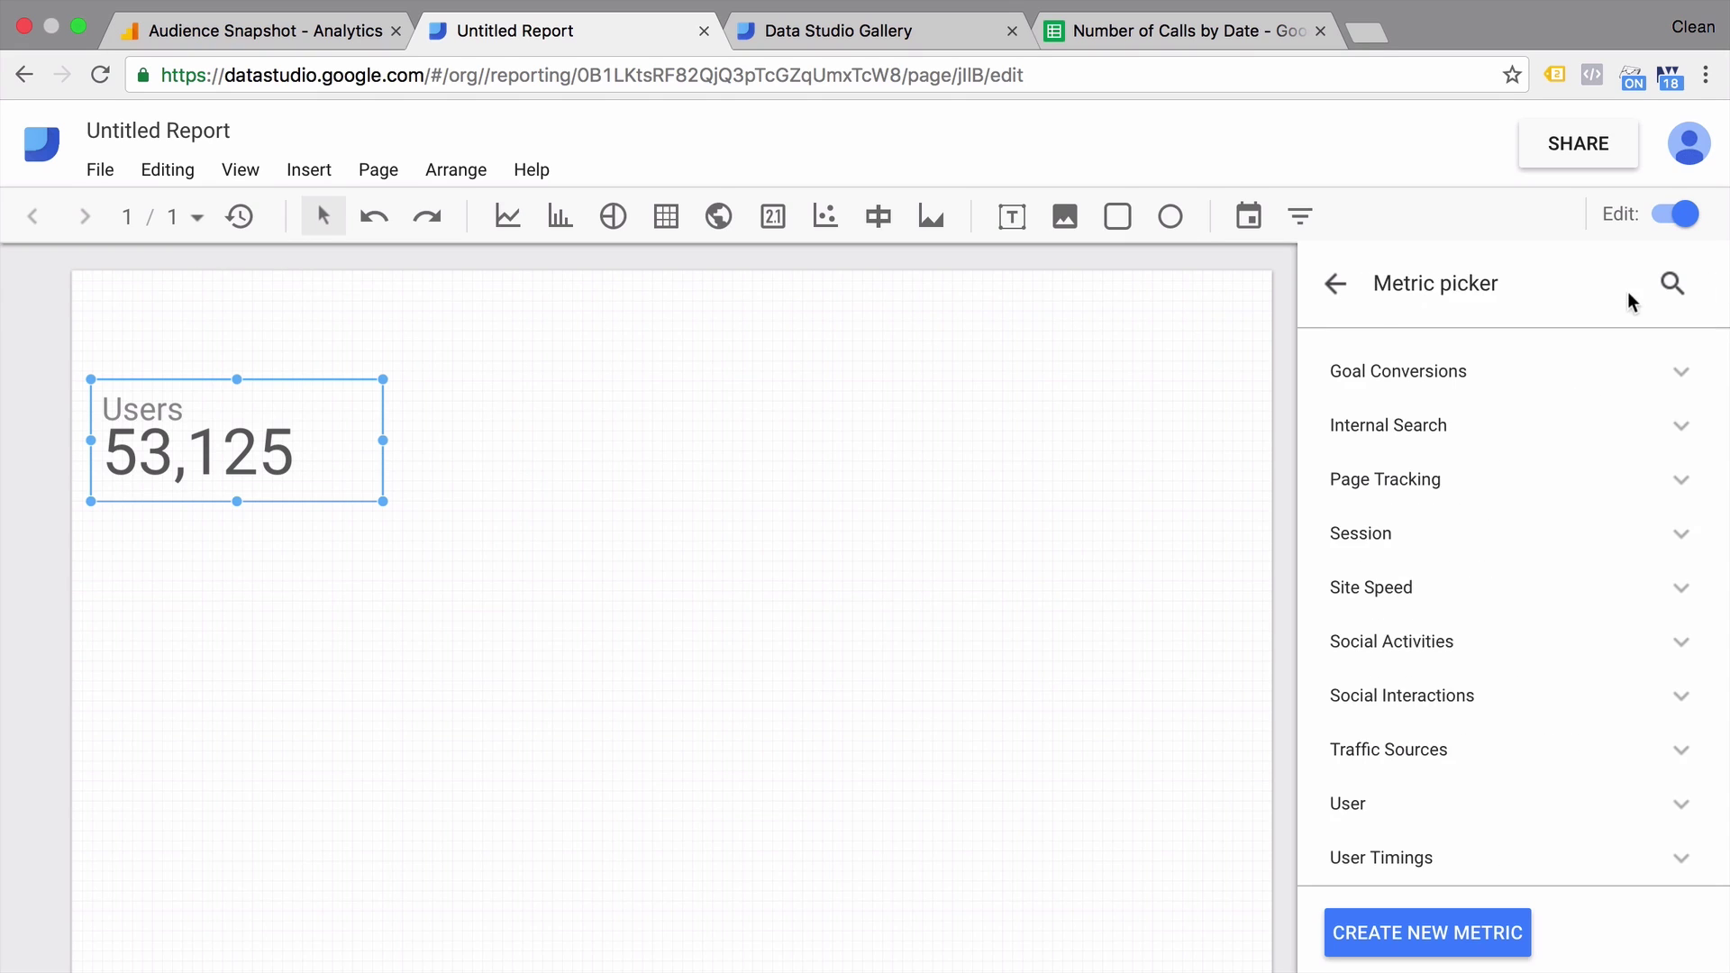
{"action": "left_click", "coordinate": [1350, 294]}
Set the Users scorecard's comparison date range to Previous year.
{"action": "scroll", "coordinate": [1409, 772], "scroll_direction": "down", "scroll_amount": 2}
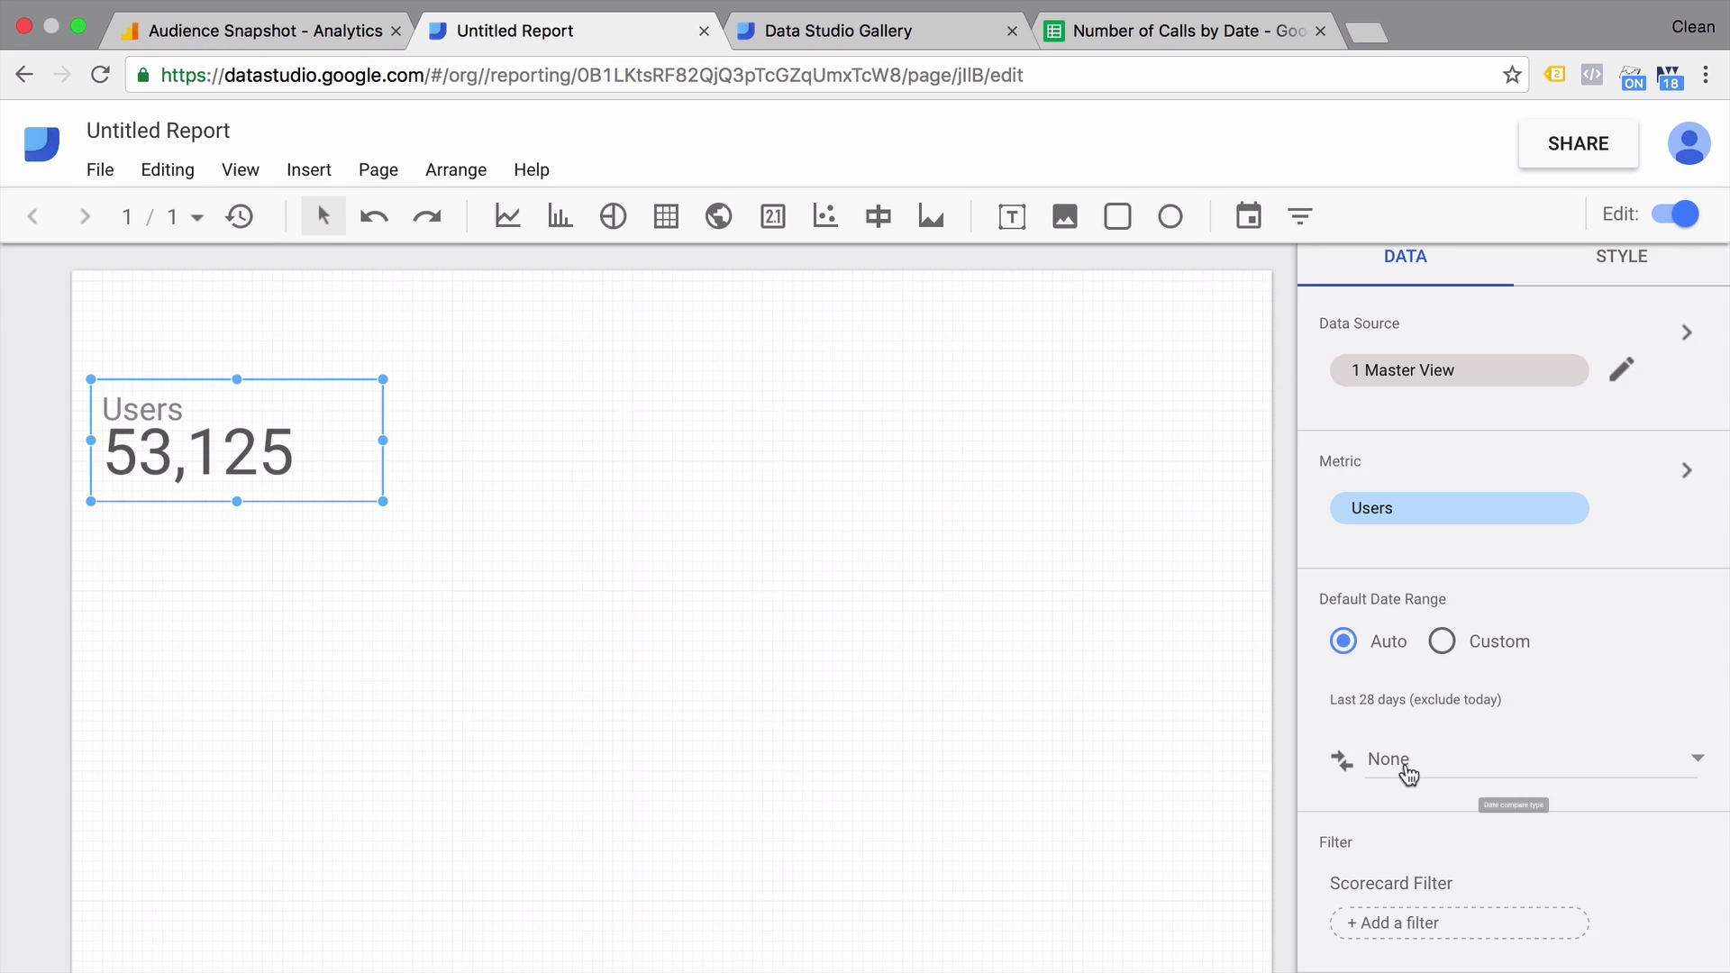
{"action": "left_click", "coordinate": [1411, 780]}
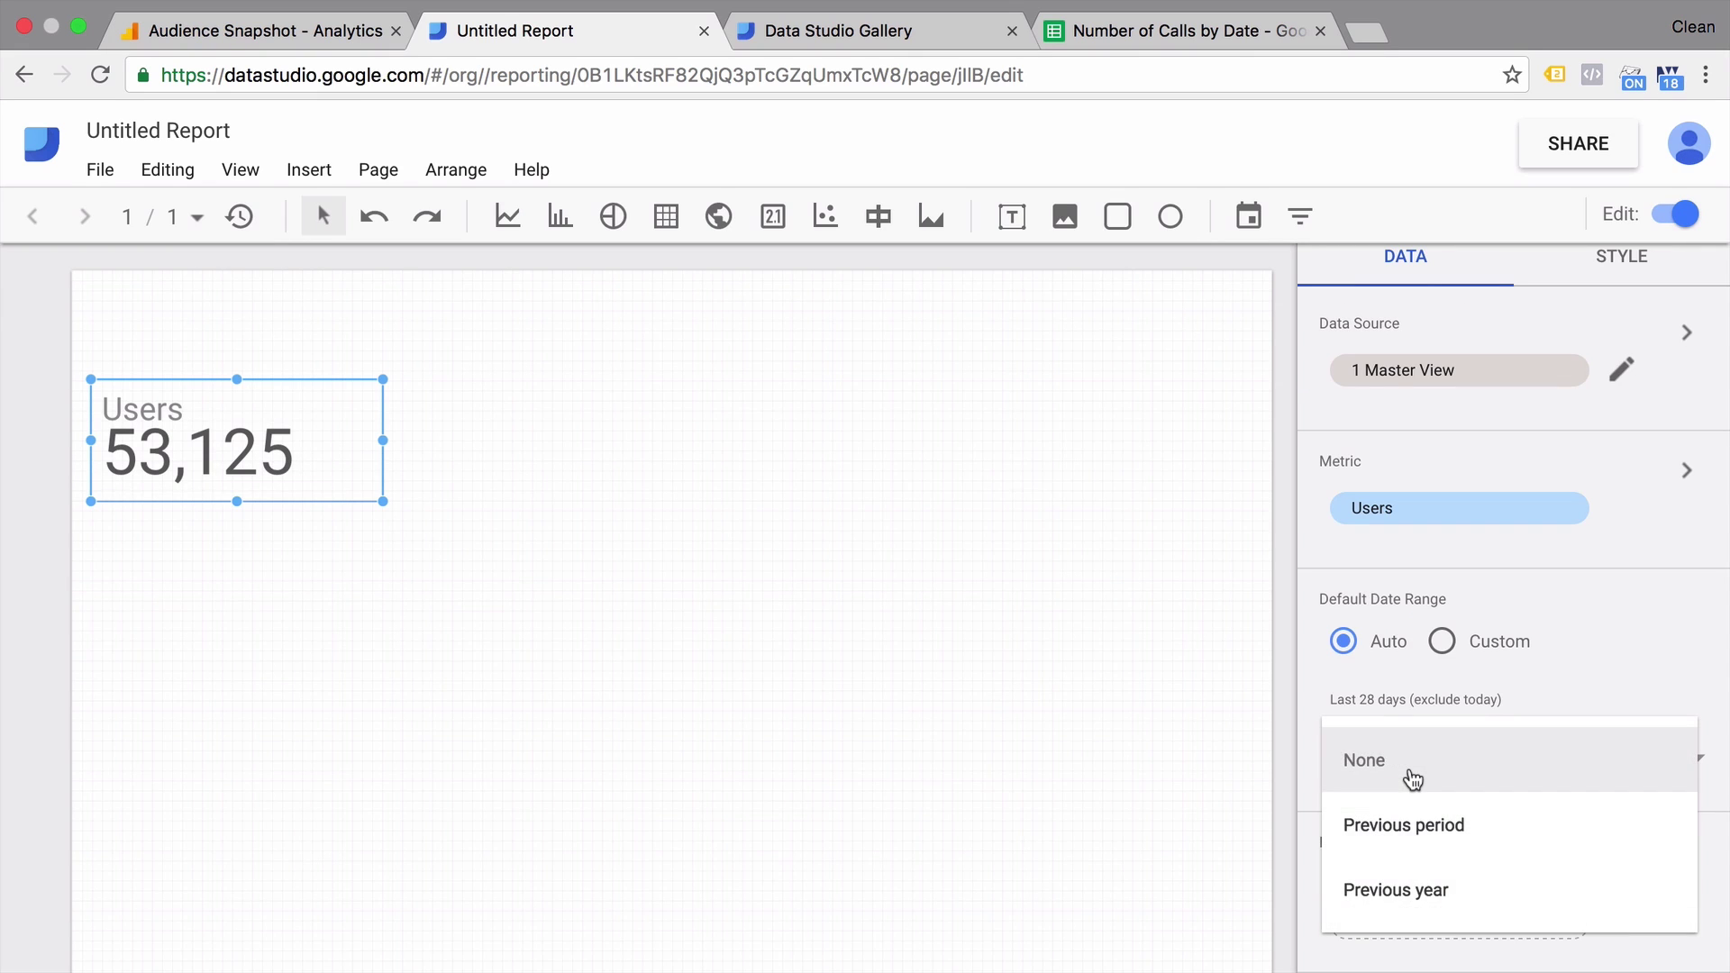
{"action": "left_click", "coordinate": [1403, 913]}
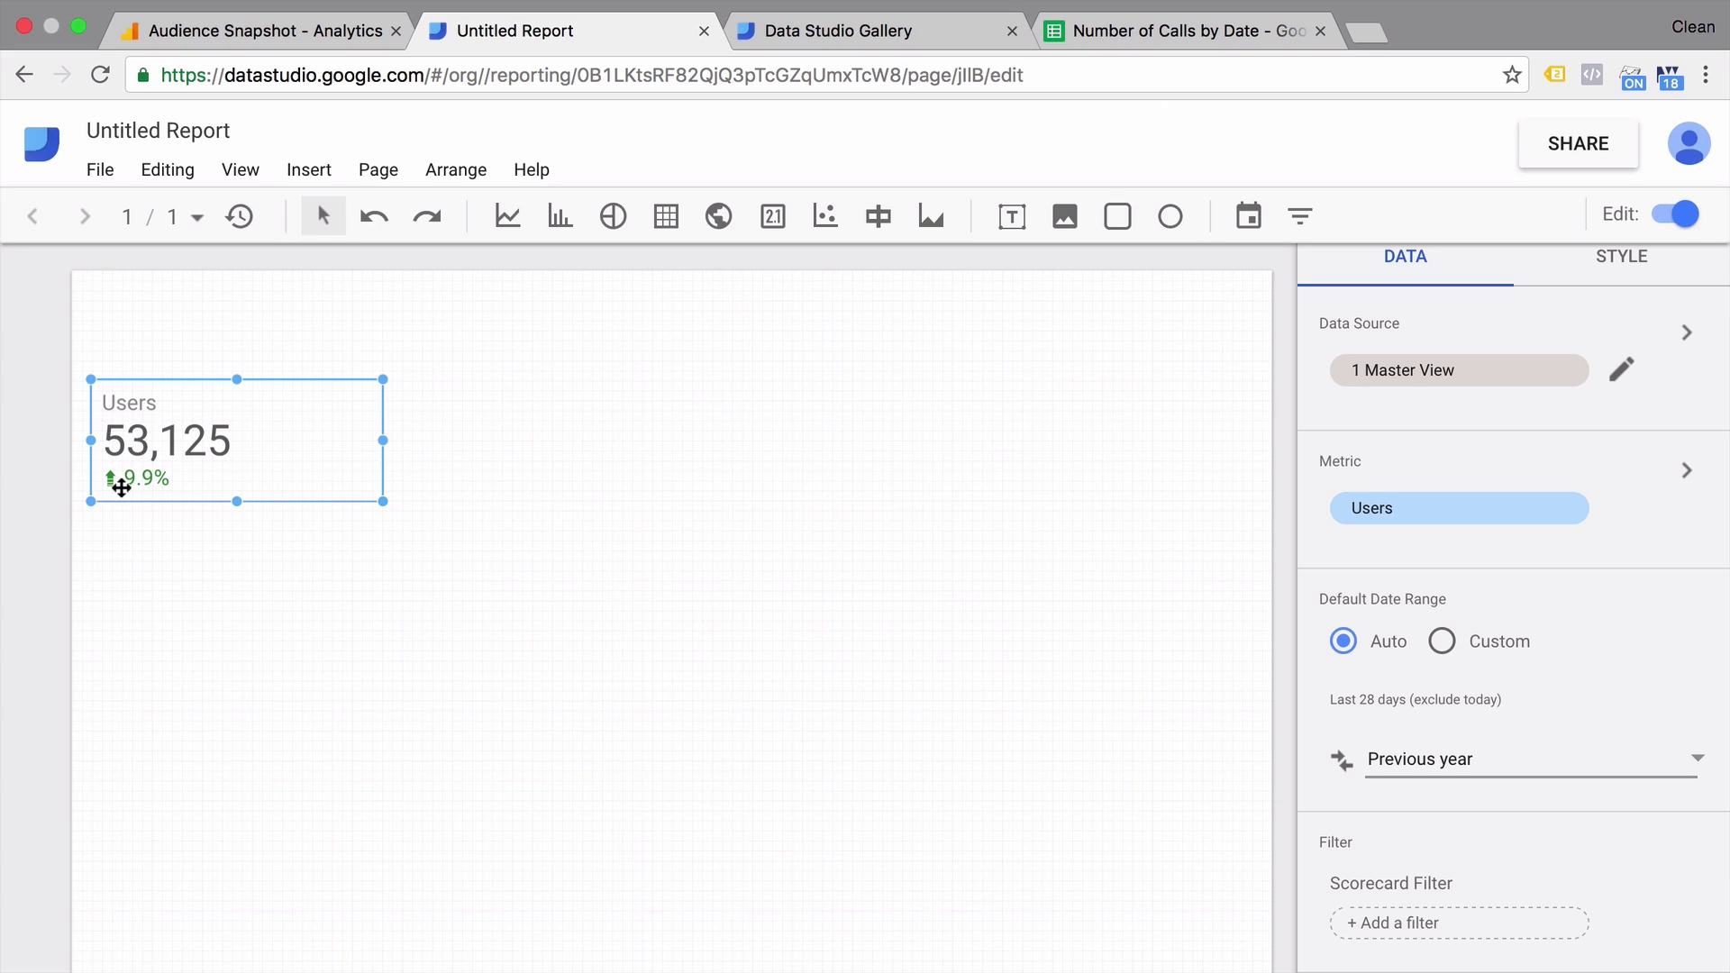
Duplicate the Users scorecard and place the copy directly to the right of the original.
{"action": "left_click", "coordinate": [489, 504]}
{"action": "left_click", "coordinate": [242, 436]}
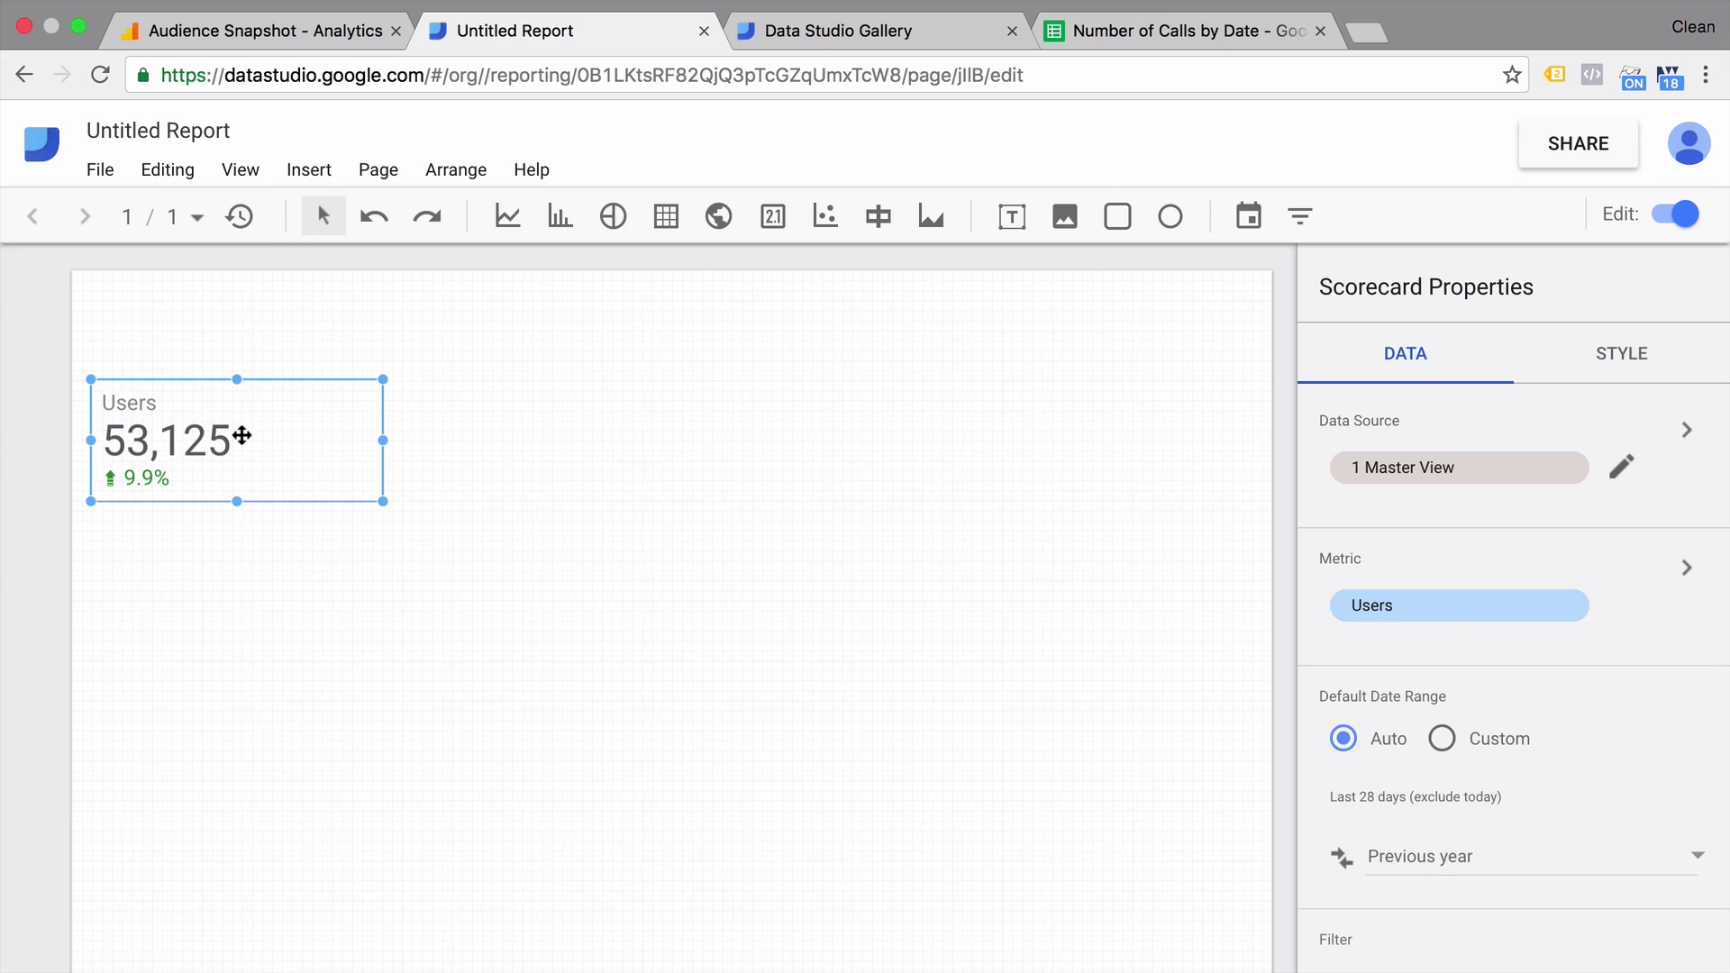
{"action": "left_click_drag", "start_coordinate": [241, 436], "coordinate": [390, 474]}
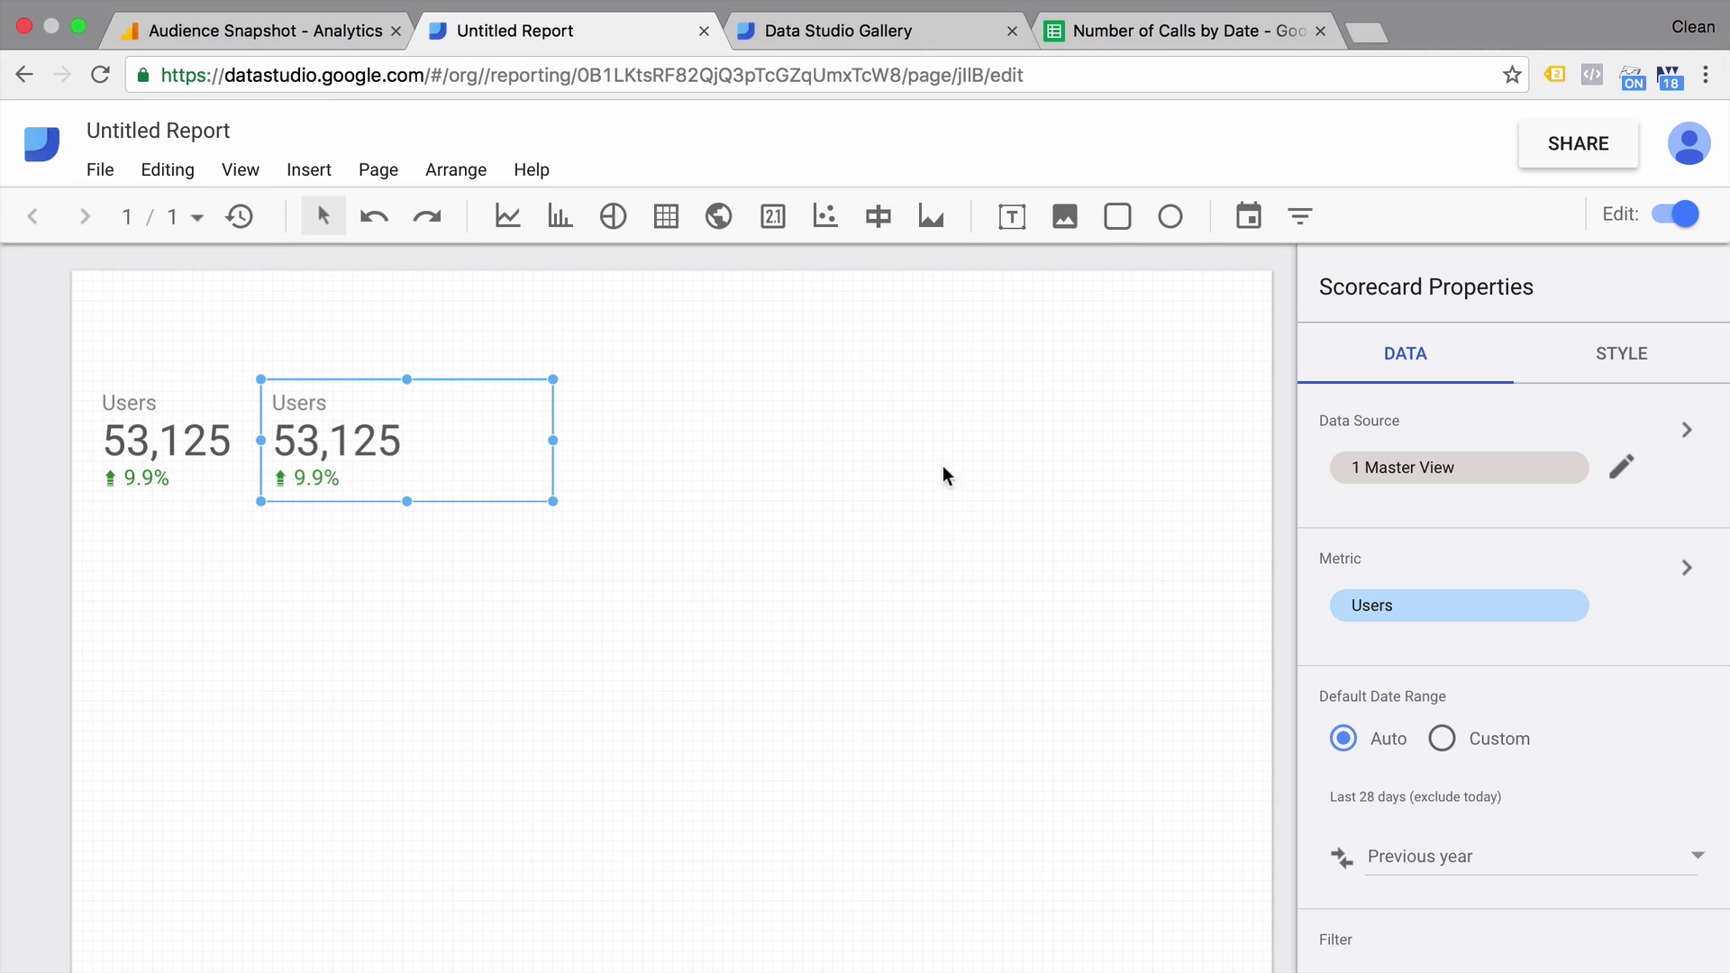
Search the metrics for "Trans" and set the duplicated scorecard's metric to Transactions.
{"action": "left_click", "coordinate": [1427, 613]}
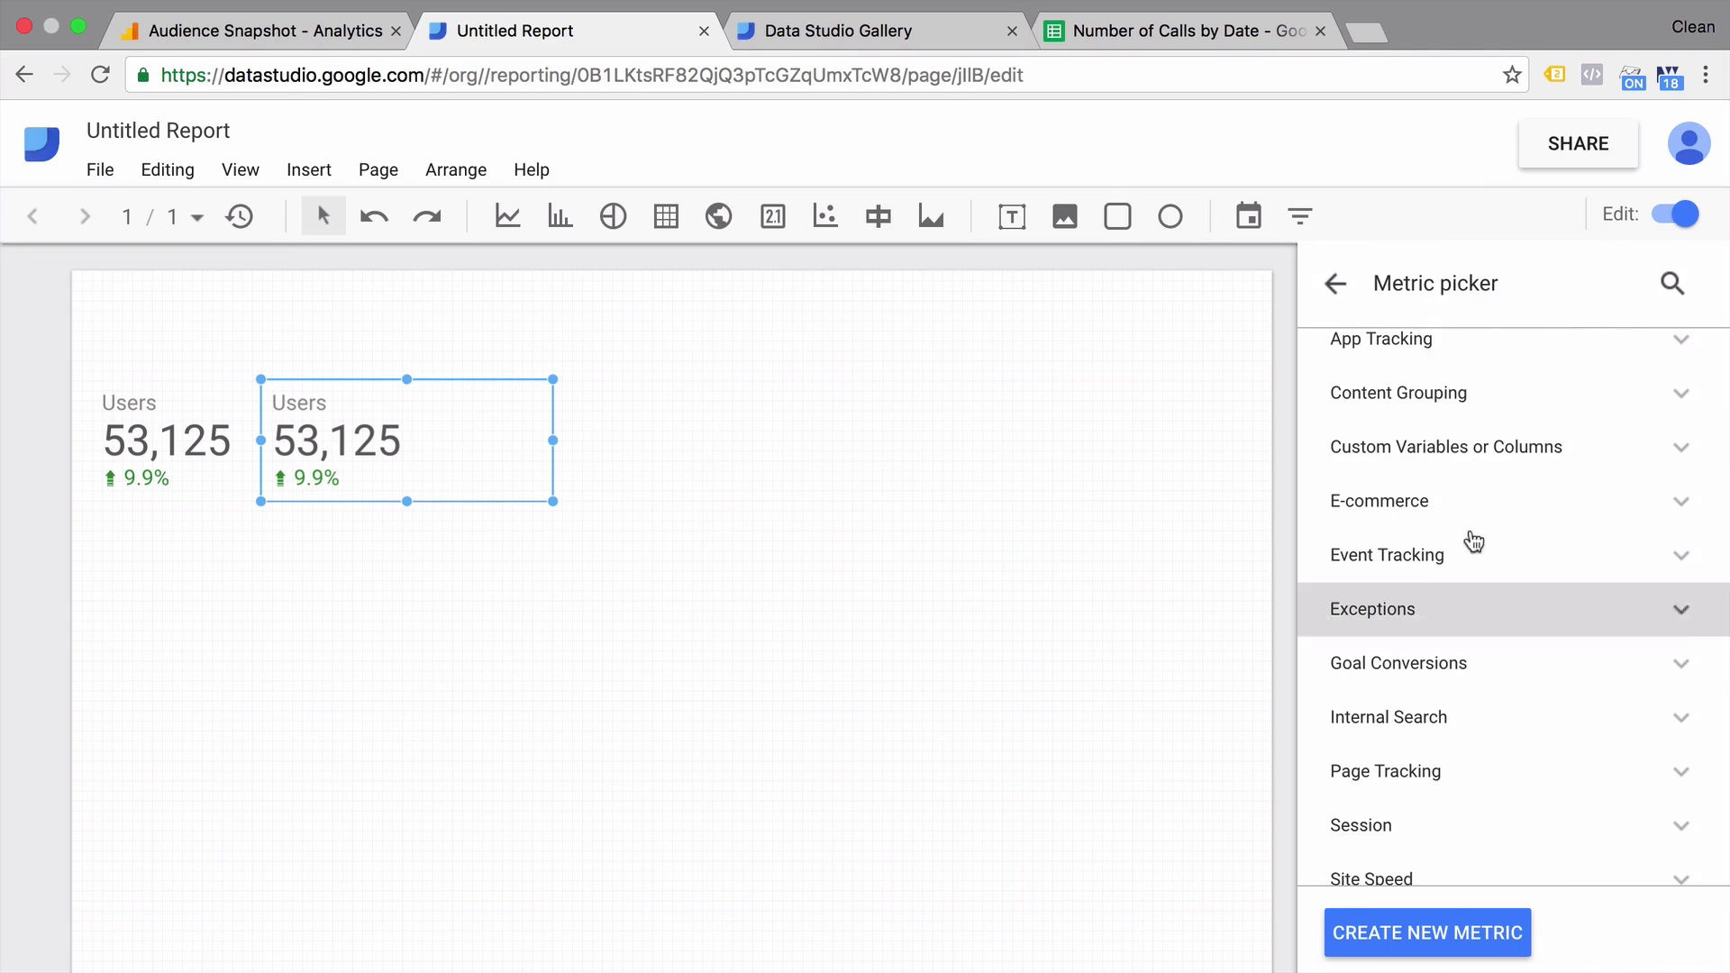
{"action": "left_click", "coordinate": [1671, 285]}
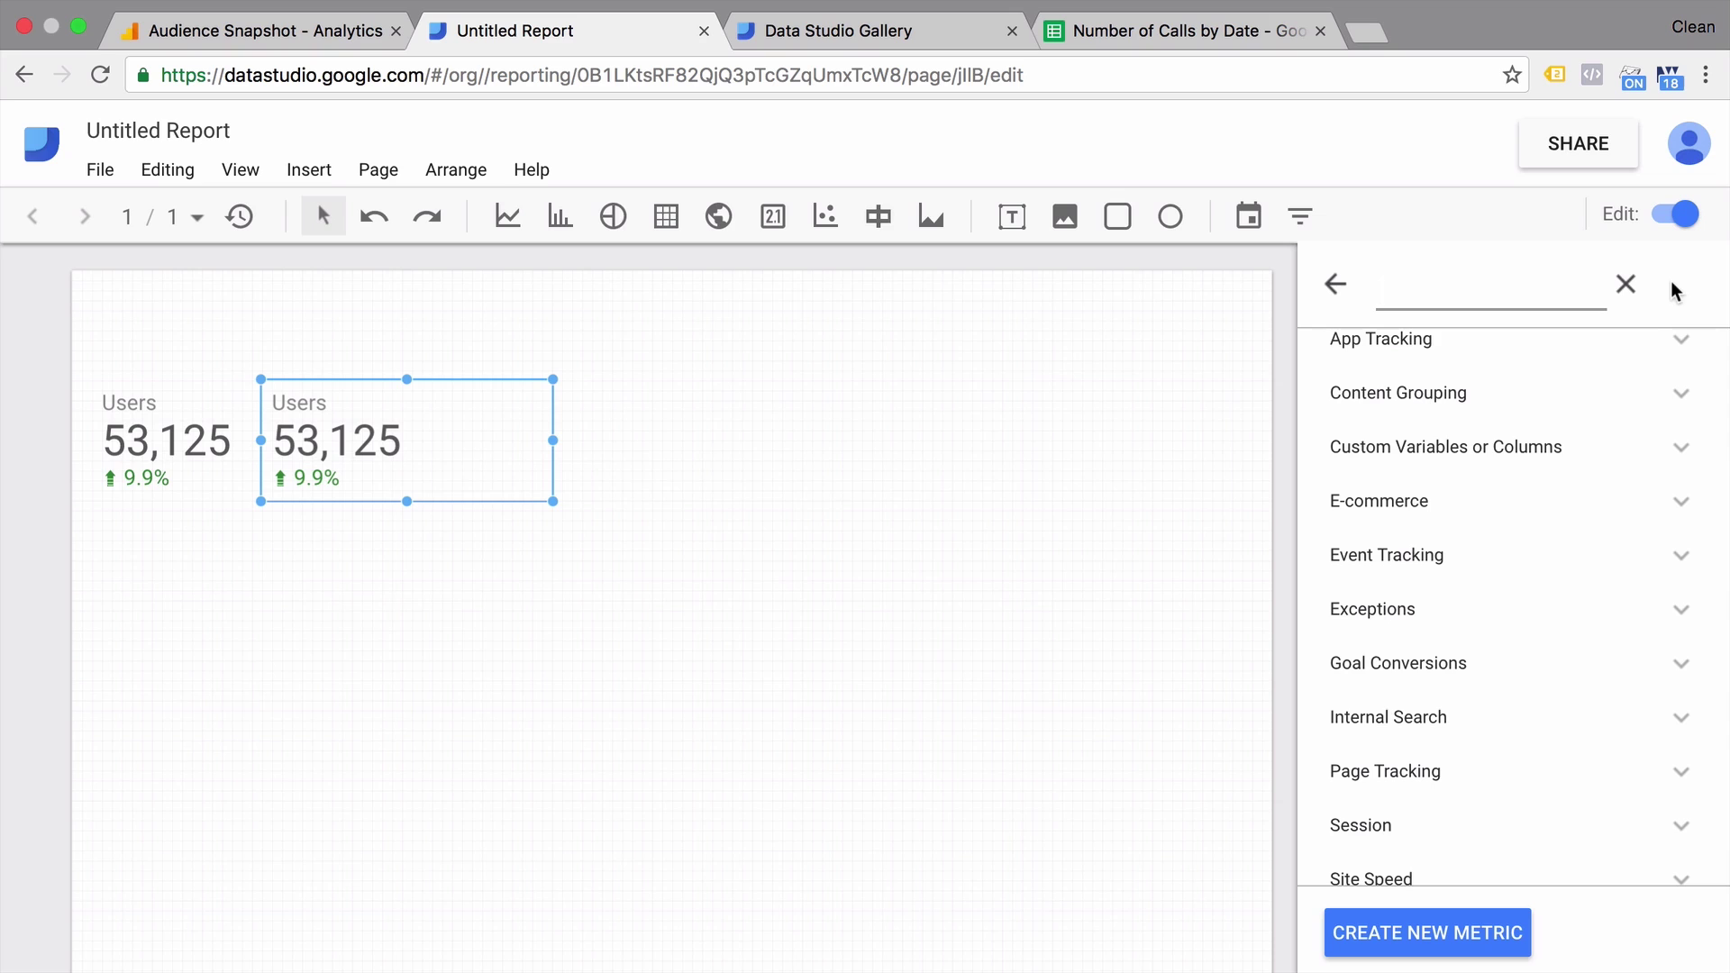
{"action": "type", "text": "Trans"}
{"action": "left_click", "coordinate": [1457, 634]}
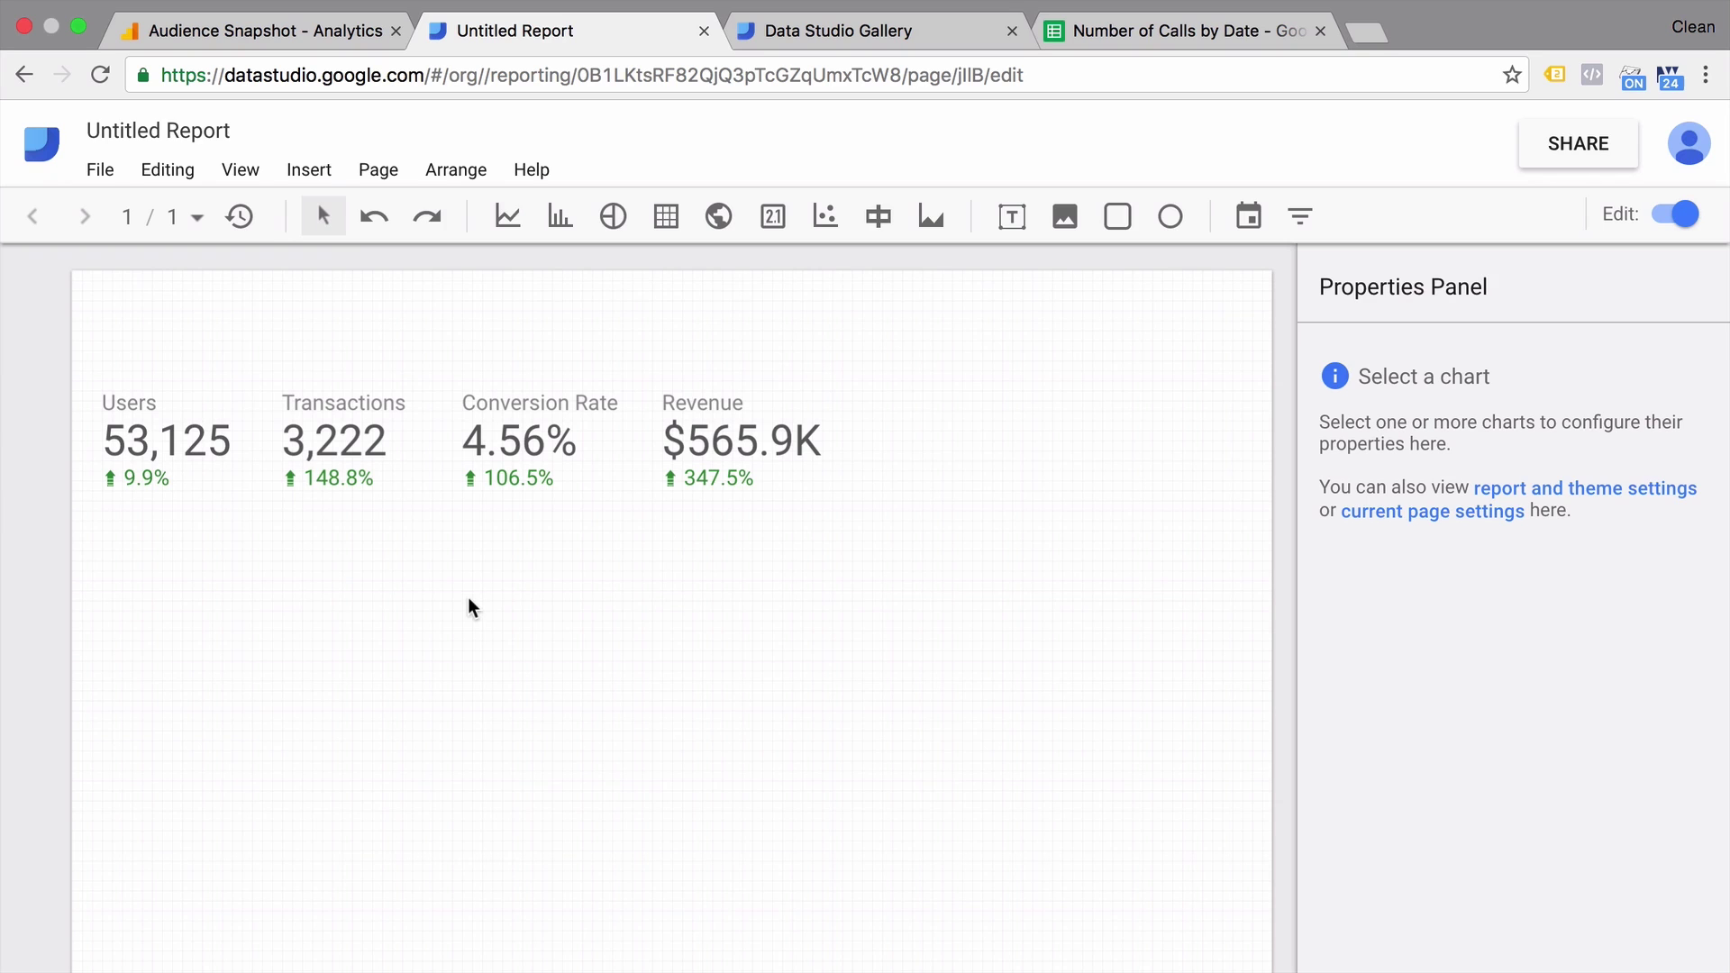
Insert a time series chart below the Users and Transactions scorecards, spanning roughly to the Conversion Rate scorecard.
{"action": "left_click", "coordinate": [304, 167]}
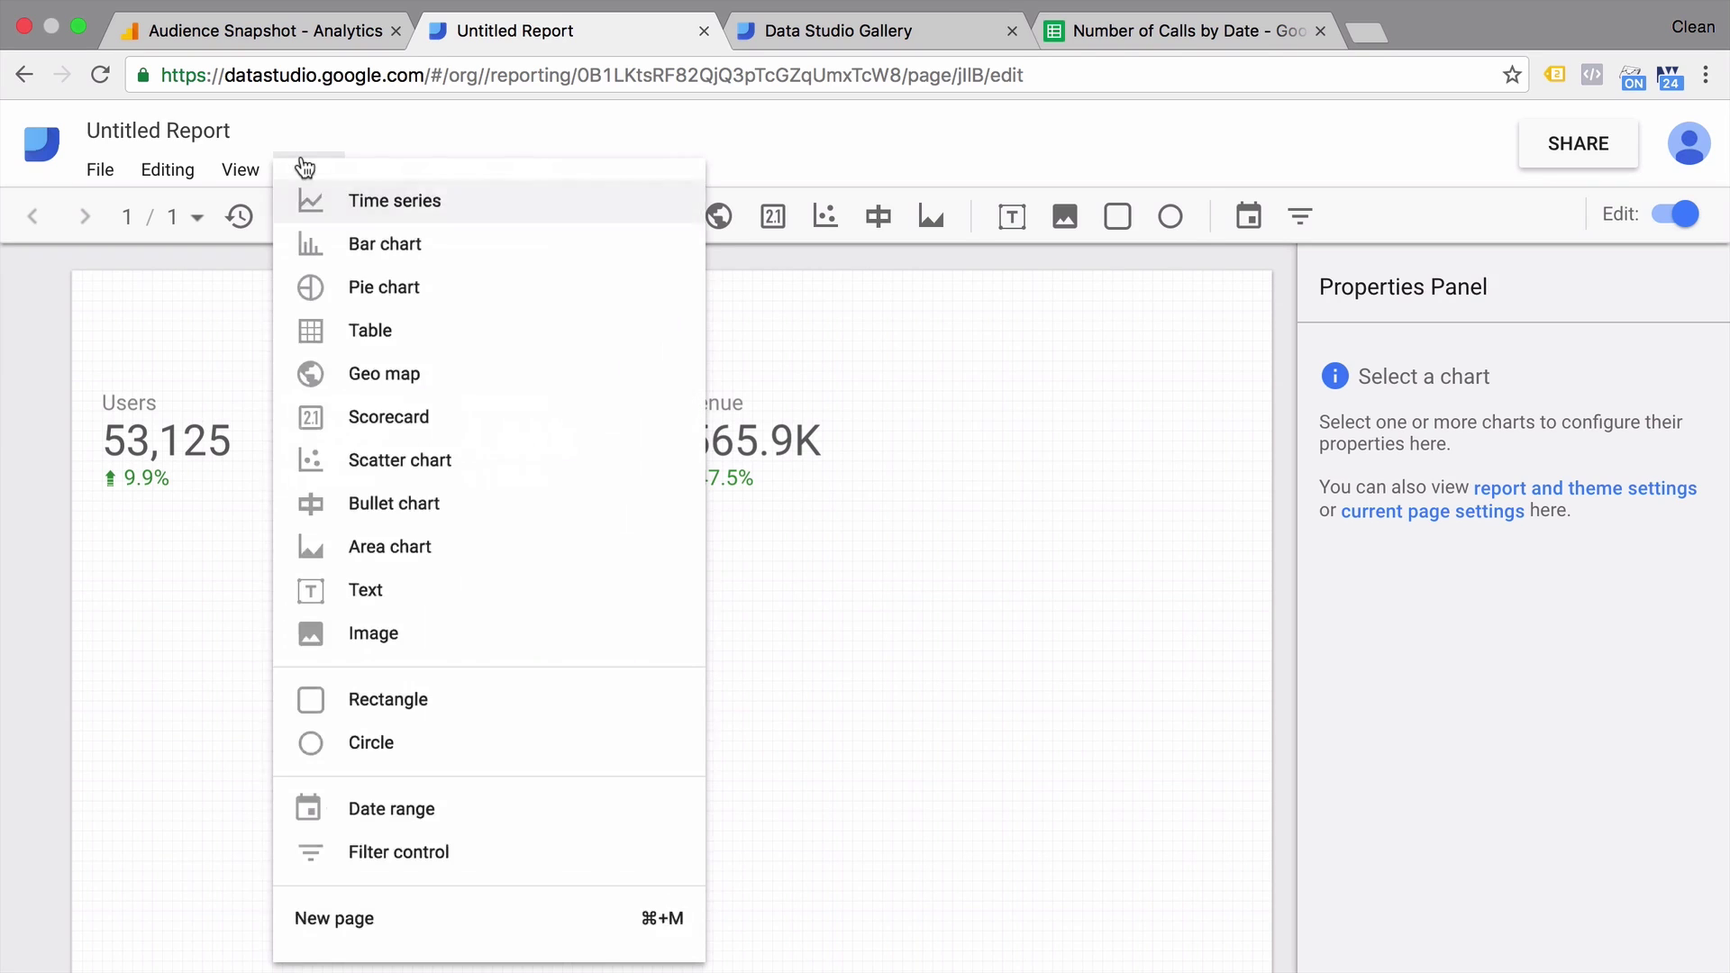
{"action": "left_click", "coordinate": [352, 213]}
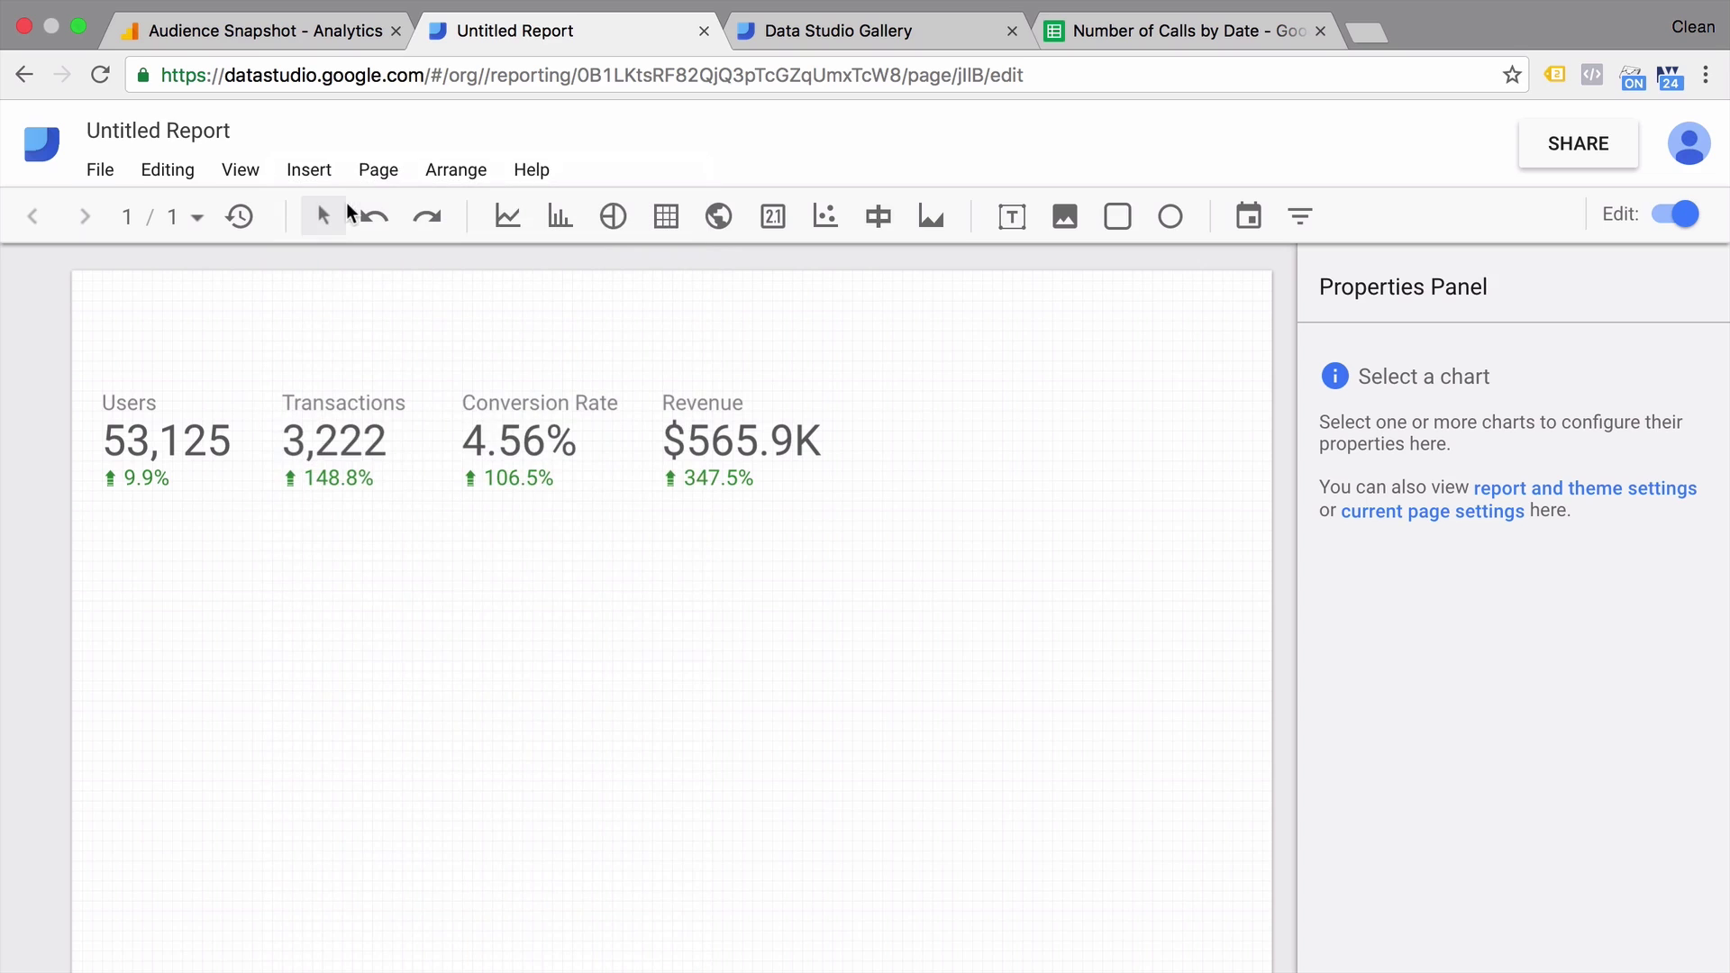
{"action": "left_click_drag", "start_coordinate": [101, 511], "coordinate": [533, 761]}
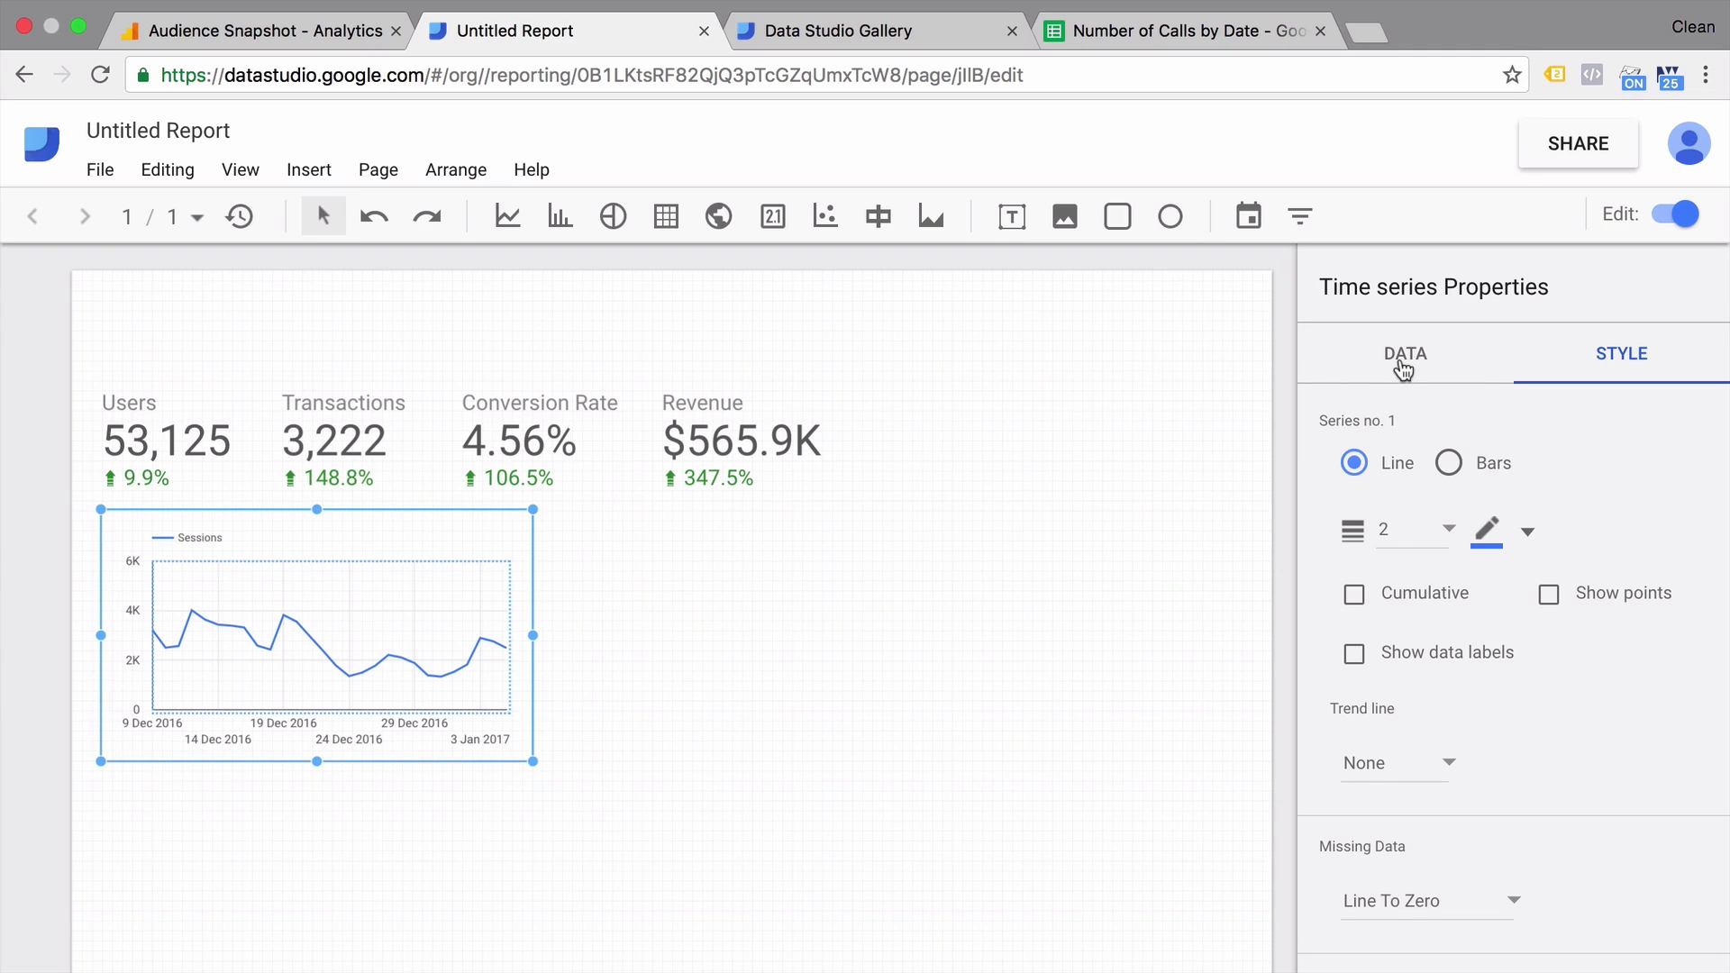
Search the metrics for "Users" and replace the time series chart's Sessions metric with Users.
{"action": "left_click", "coordinate": [1402, 364]}
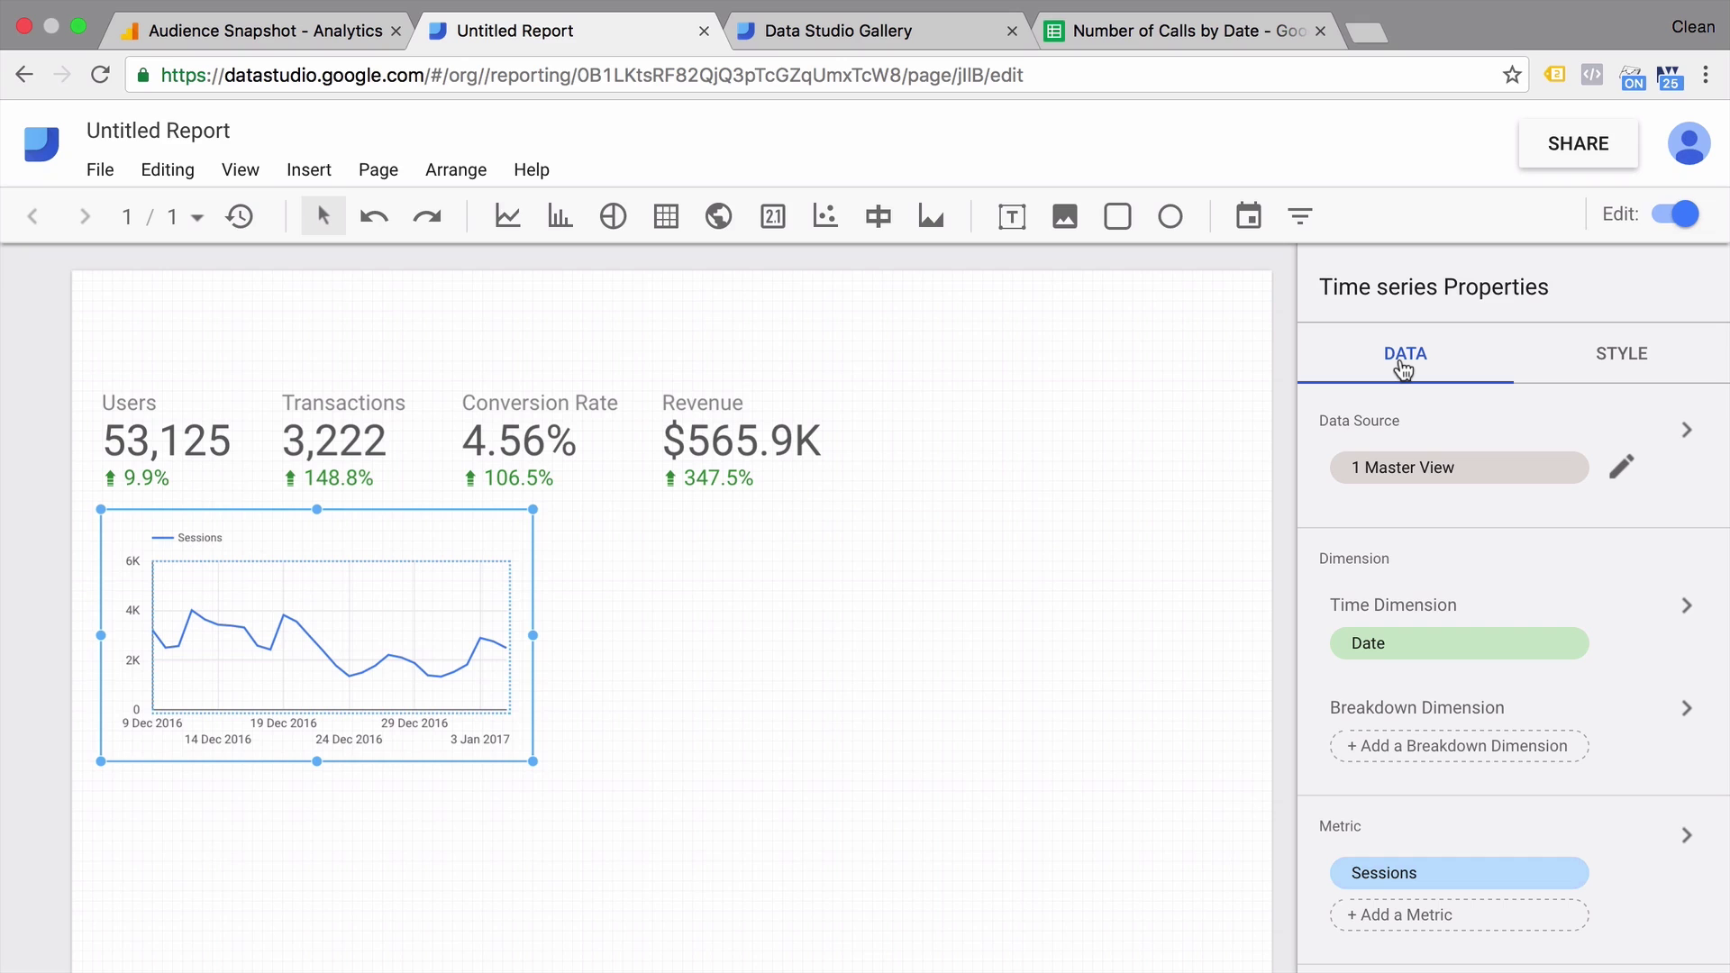
{"action": "left_click", "coordinate": [1399, 878]}
{"action": "left_click", "coordinate": [1671, 282]}
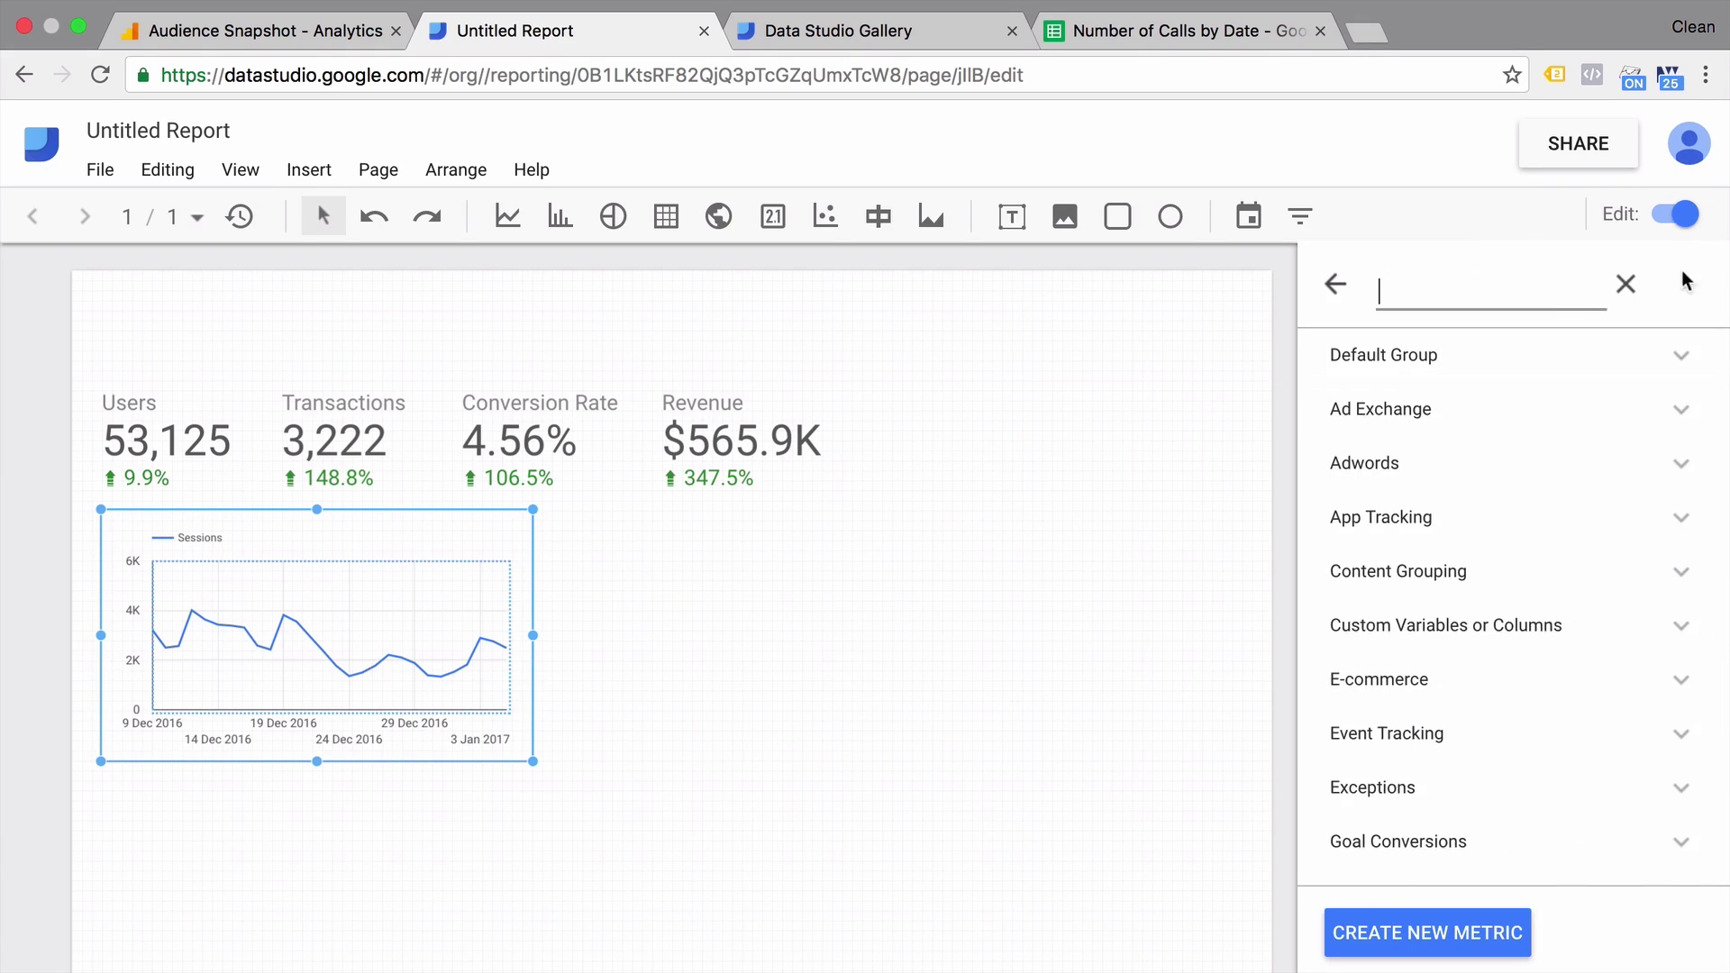
{"action": "type", "text": "Users"}
{"action": "scroll", "coordinate": [1415, 828], "scroll_direction": "down", "scroll_amount": 2}
{"action": "left_click", "coordinate": [1410, 856]}
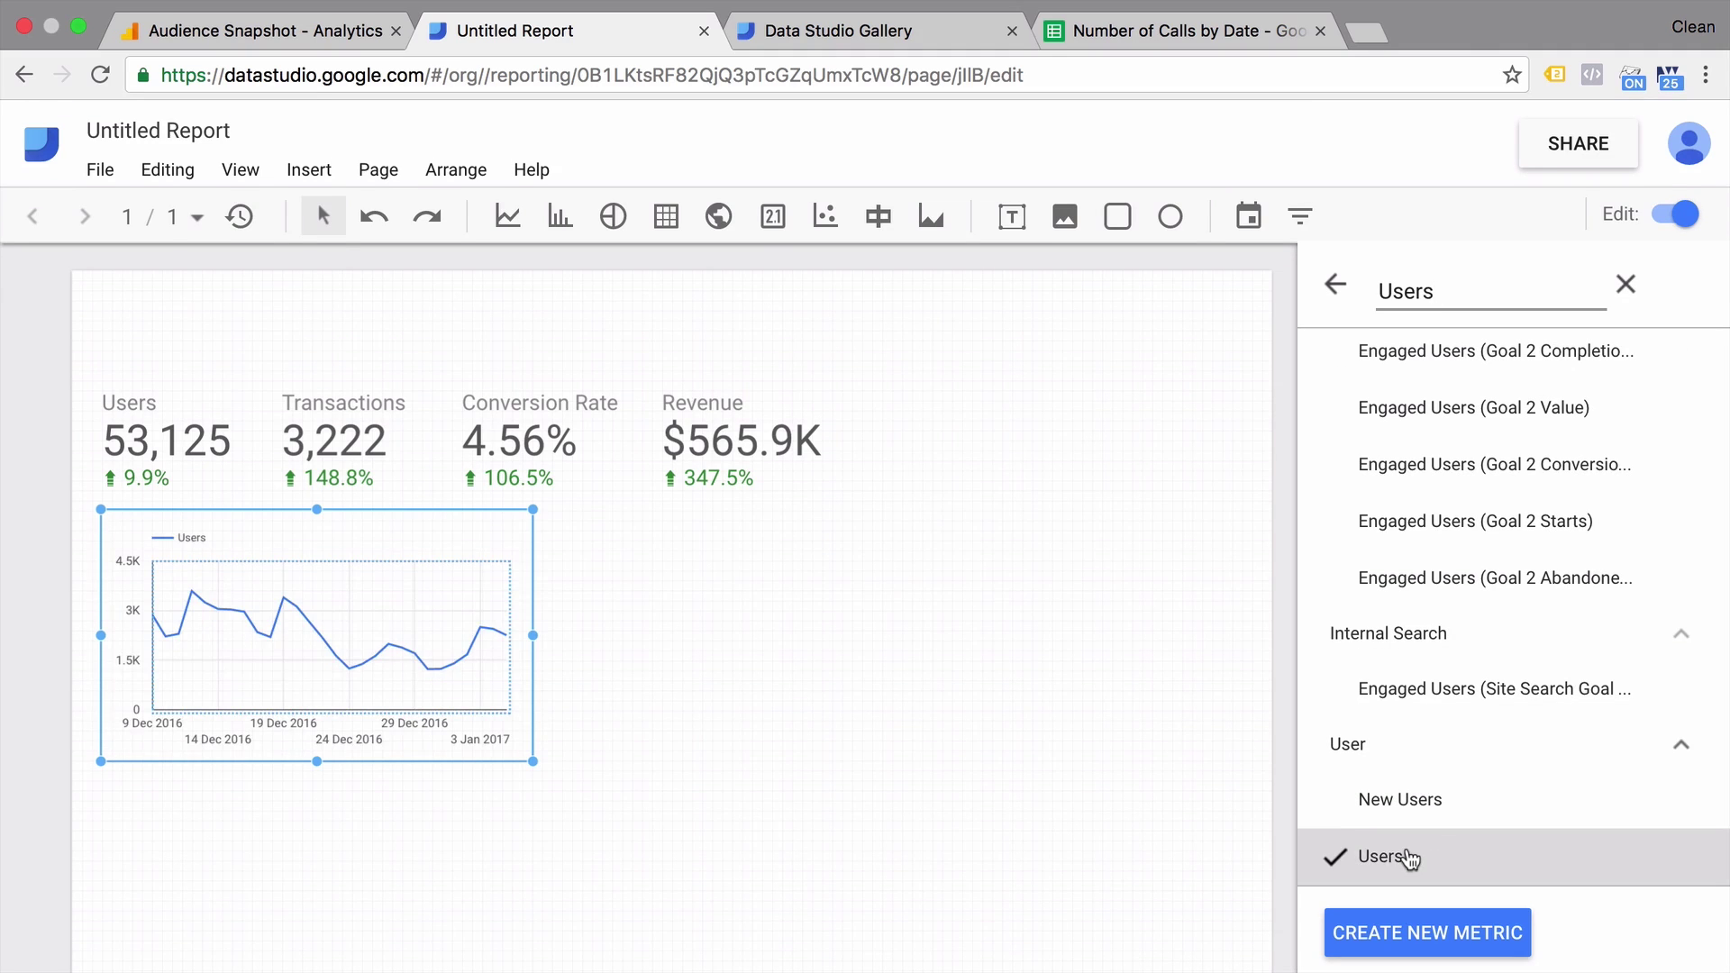
{"action": "left_click", "coordinate": [1627, 288]}
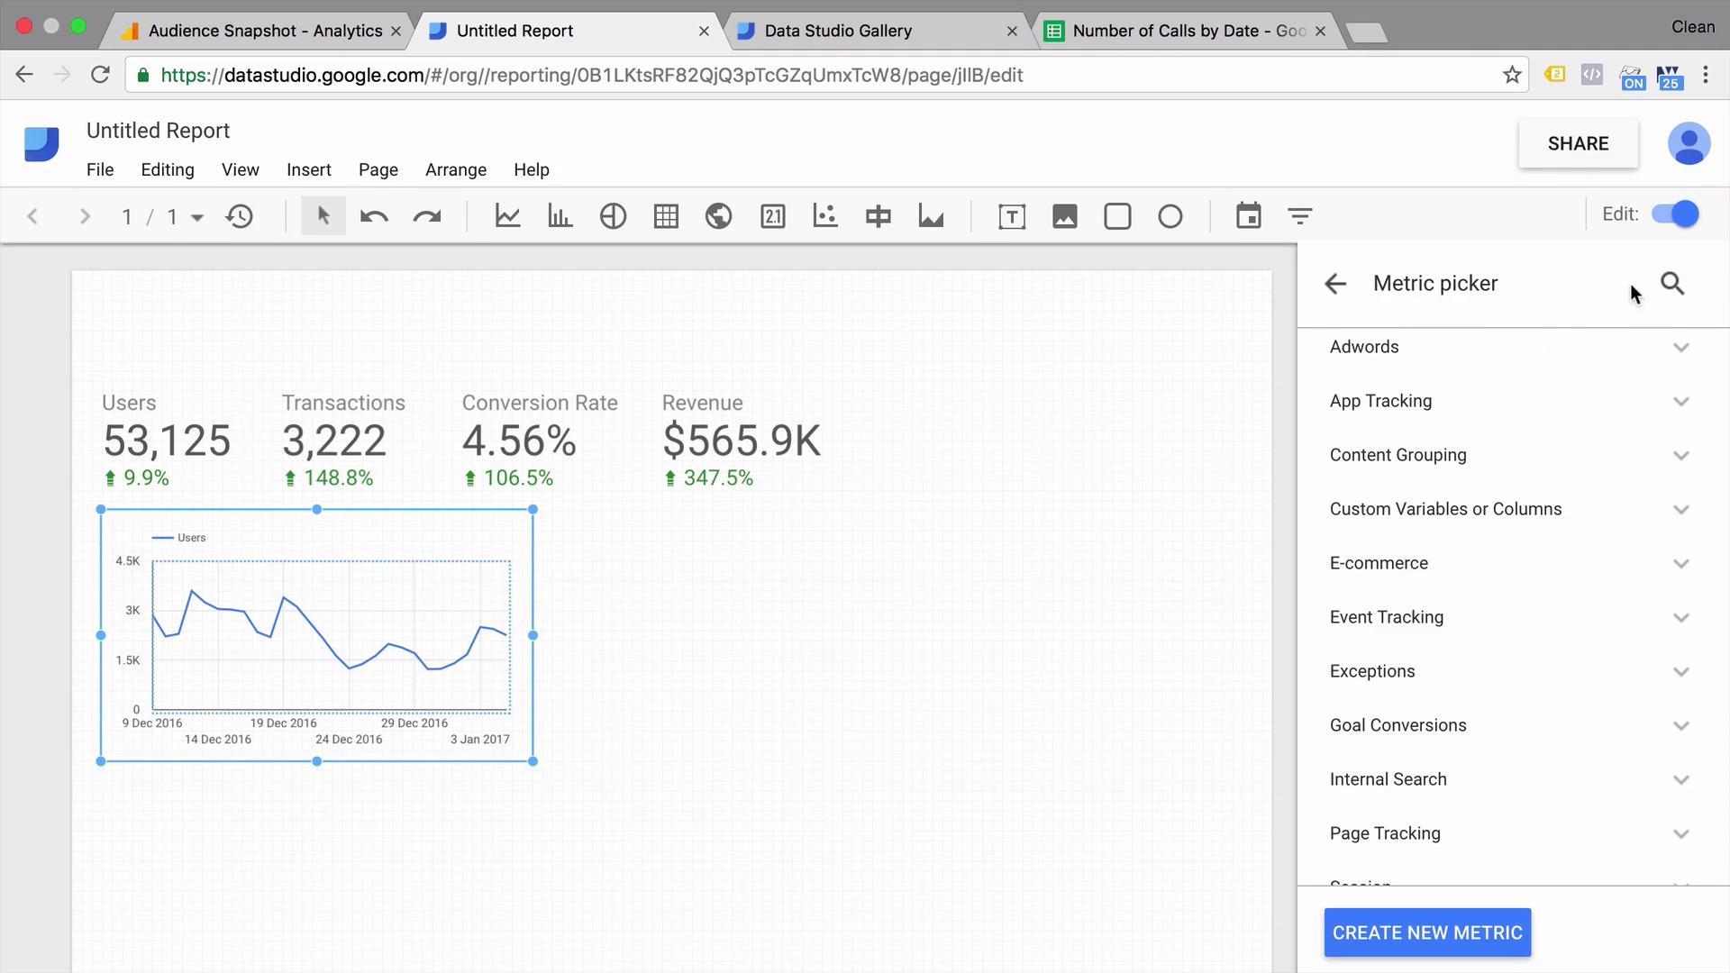
{"action": "left_click", "coordinate": [1337, 285]}
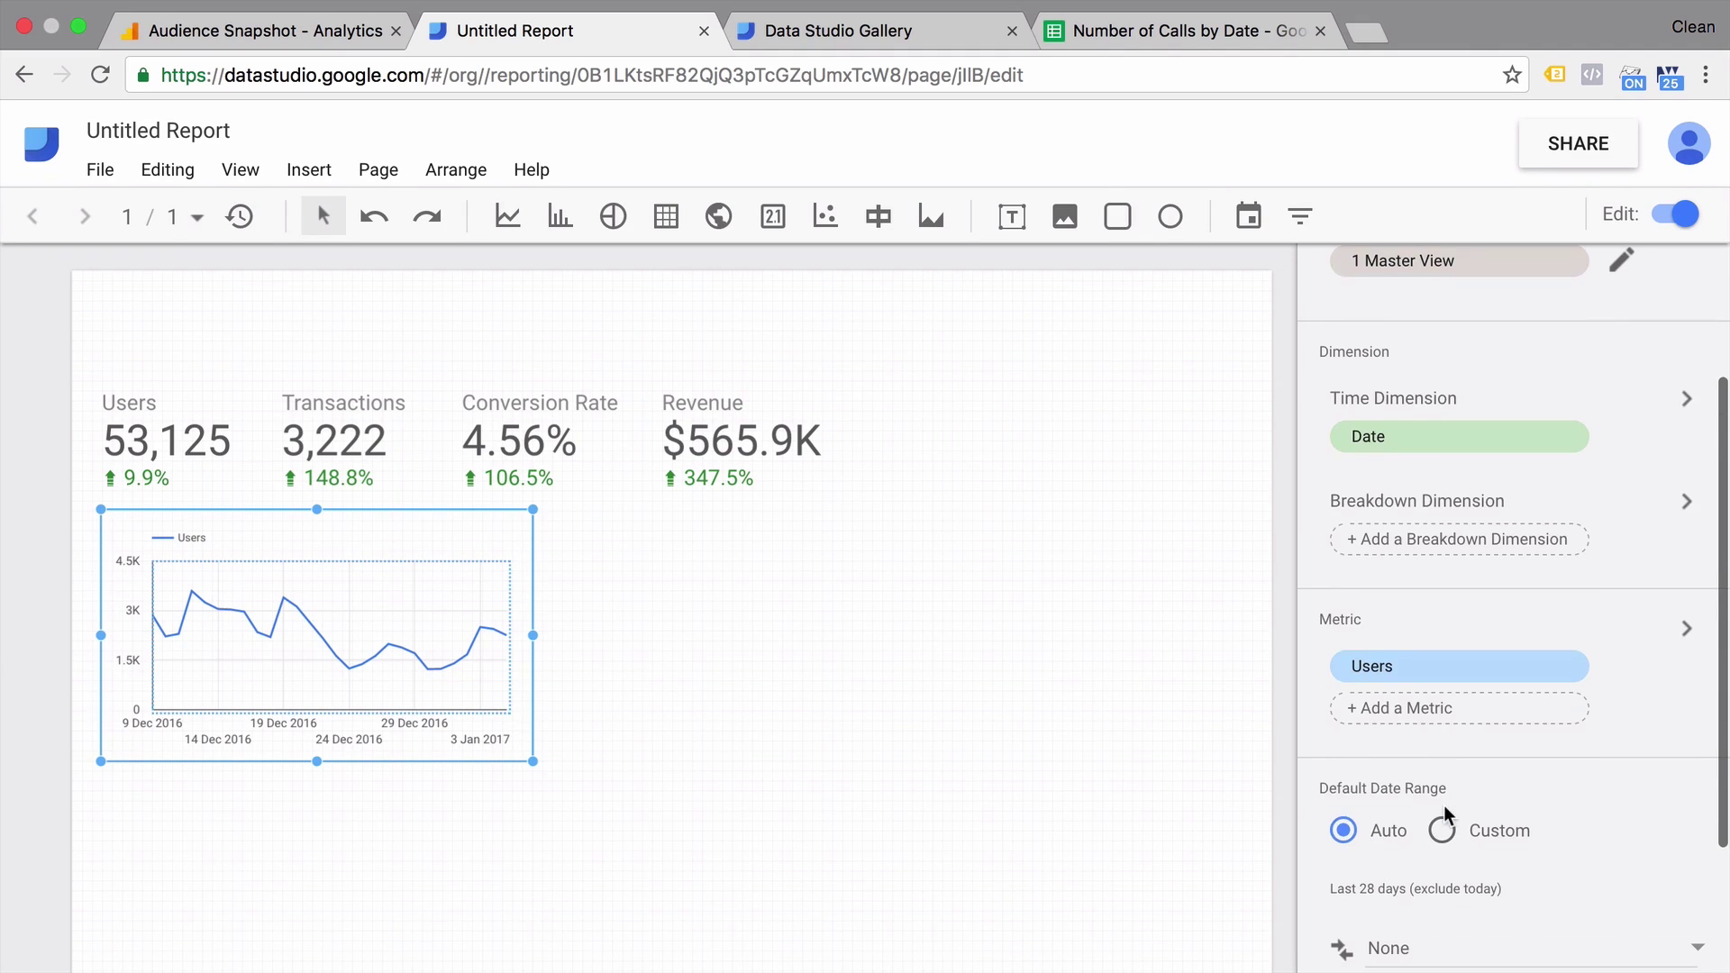
Search the metrics for "Transaction" and add Transactions as the time series chart's second metric.
{"action": "left_click", "coordinate": [1405, 708]}
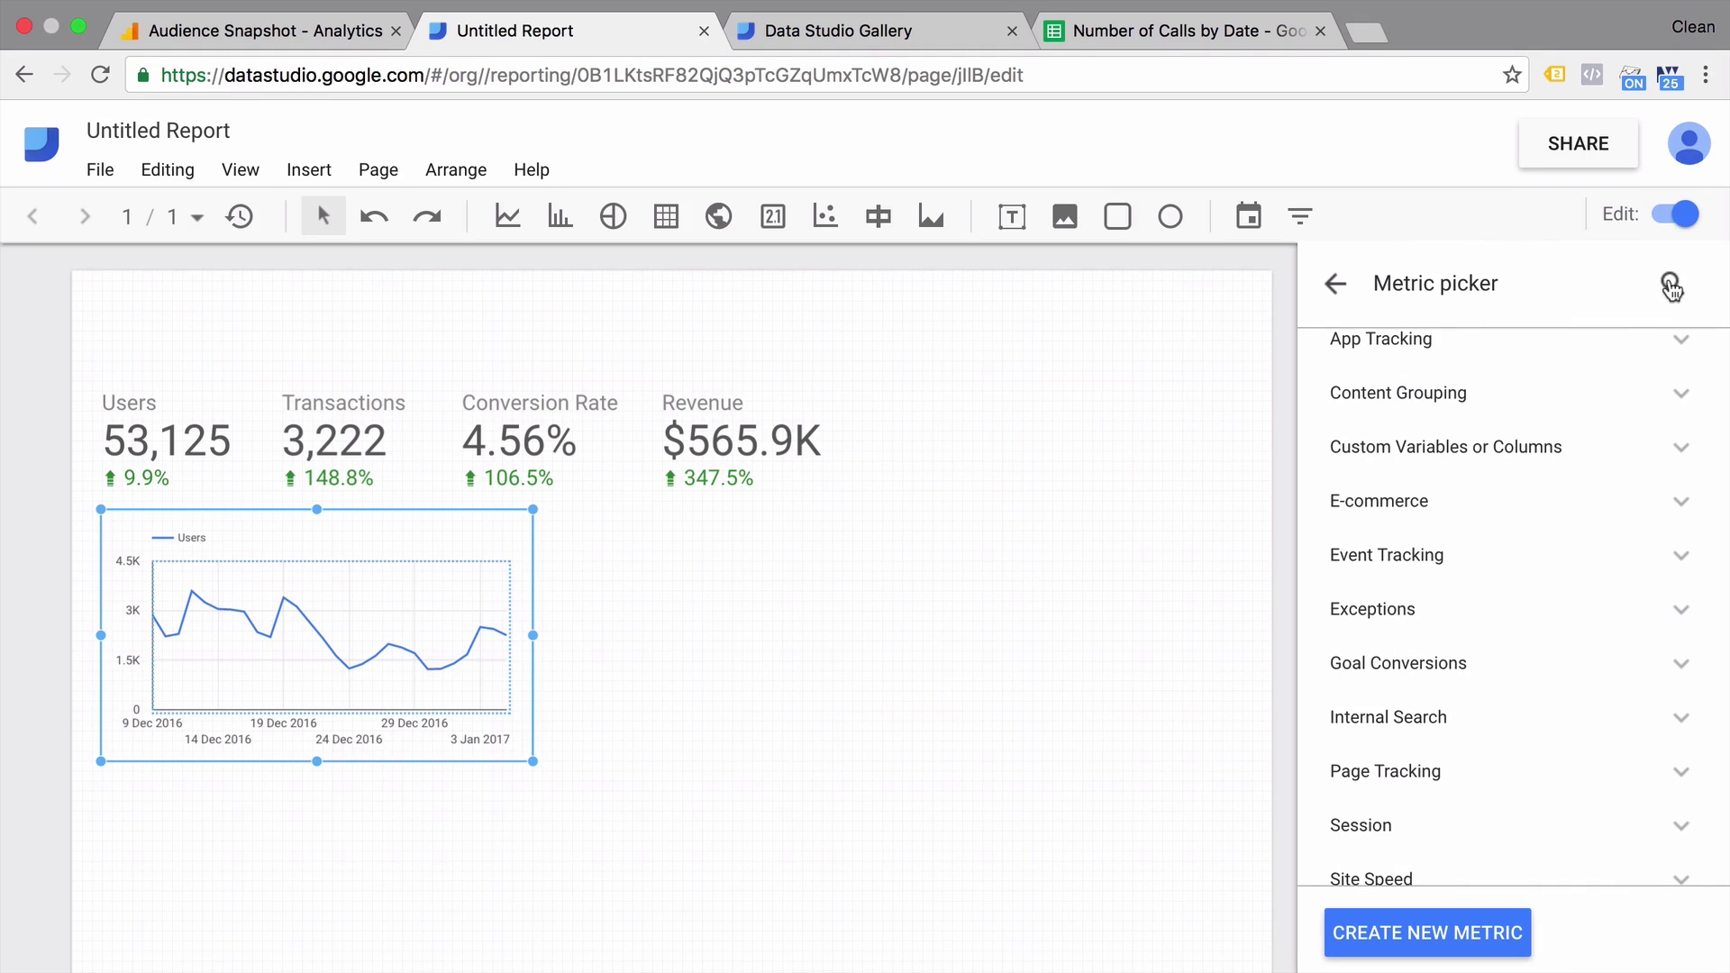
{"action": "left_click", "coordinate": [1671, 283]}
{"action": "type", "text": "Transaction"}
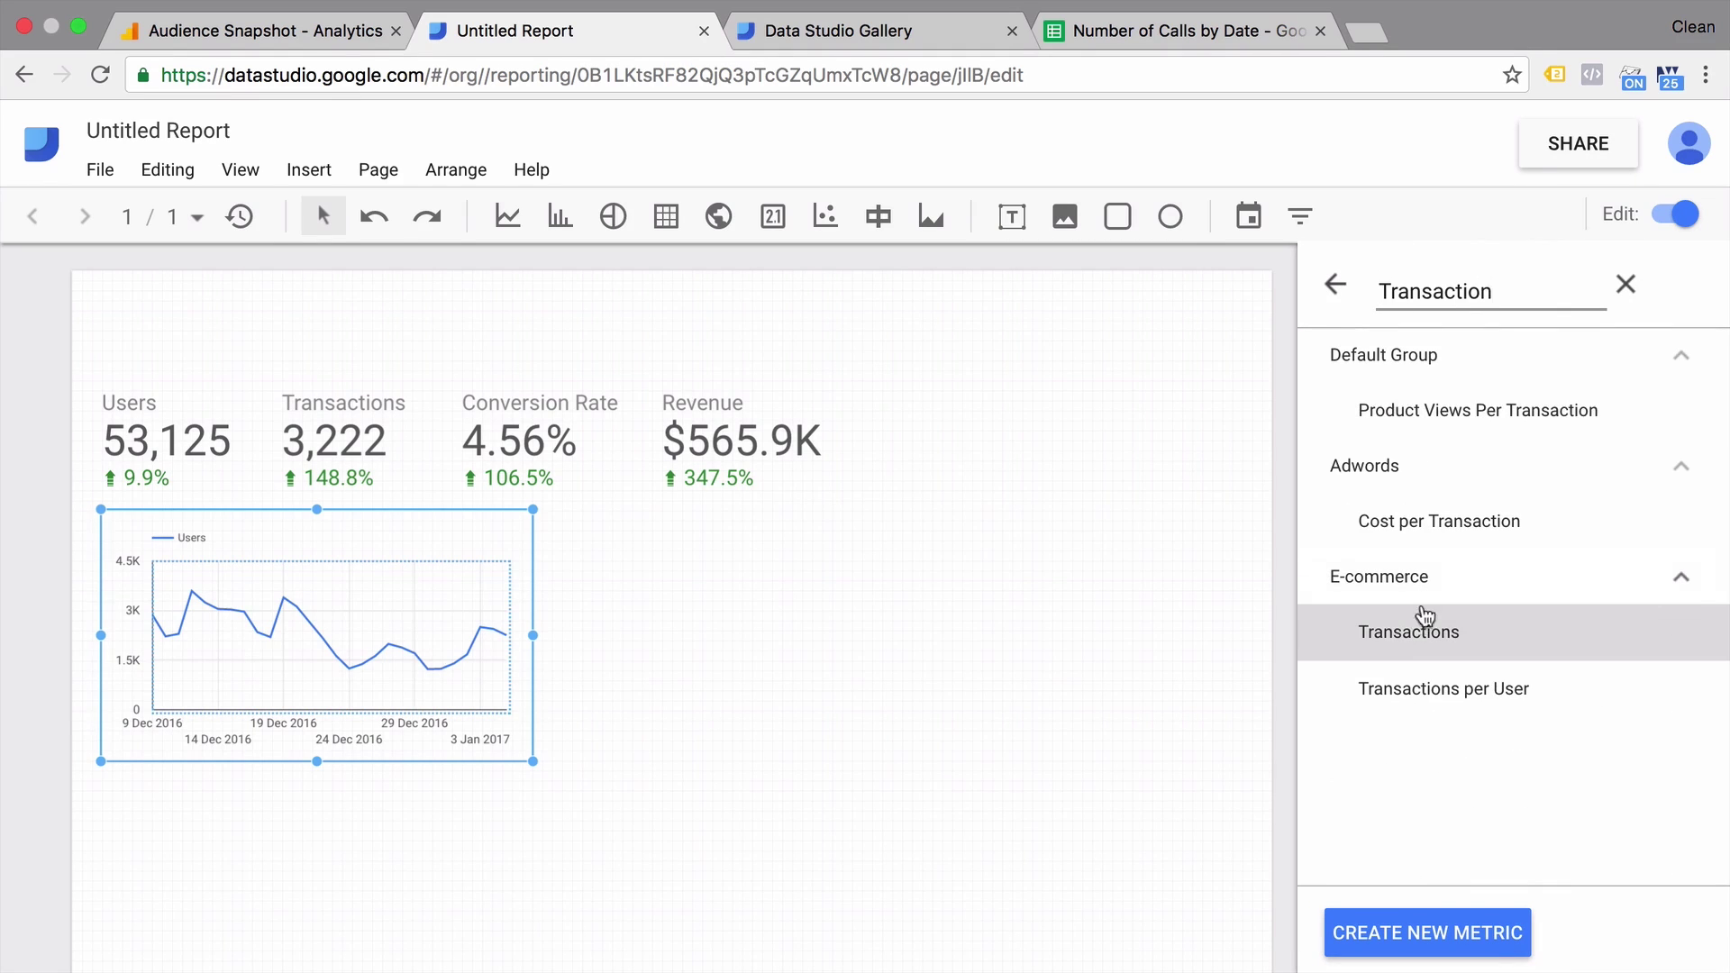
{"action": "left_click", "coordinate": [1416, 621]}
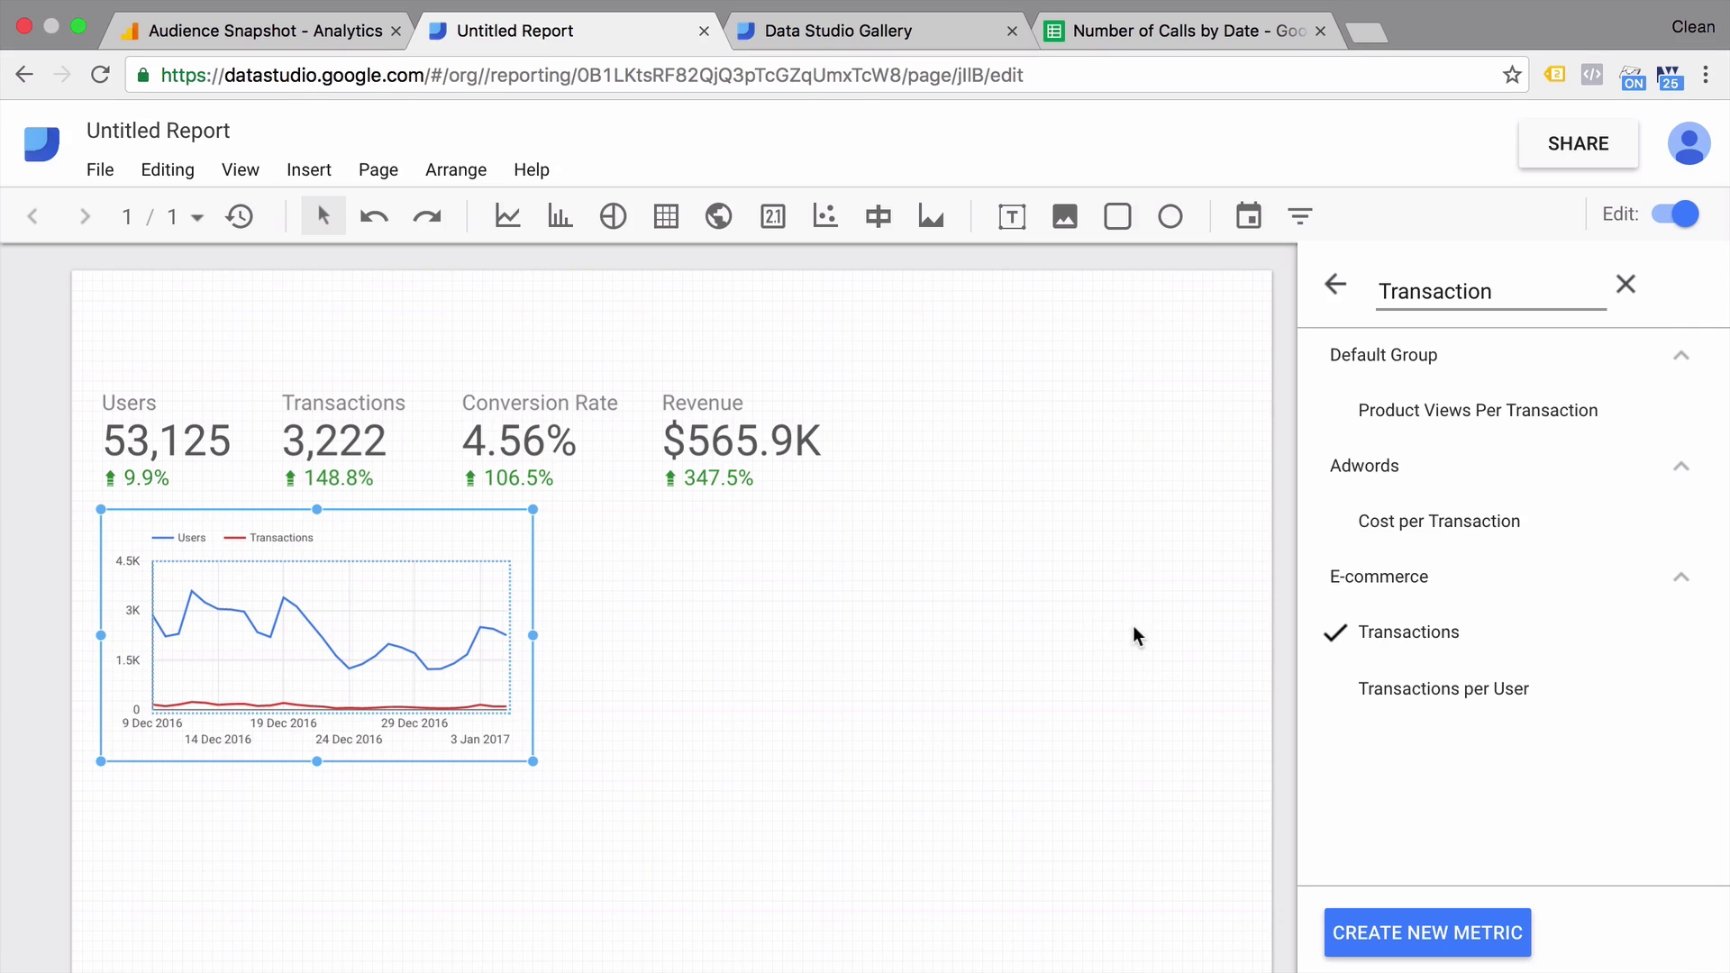
{"action": "left_click", "coordinate": [1325, 287]}
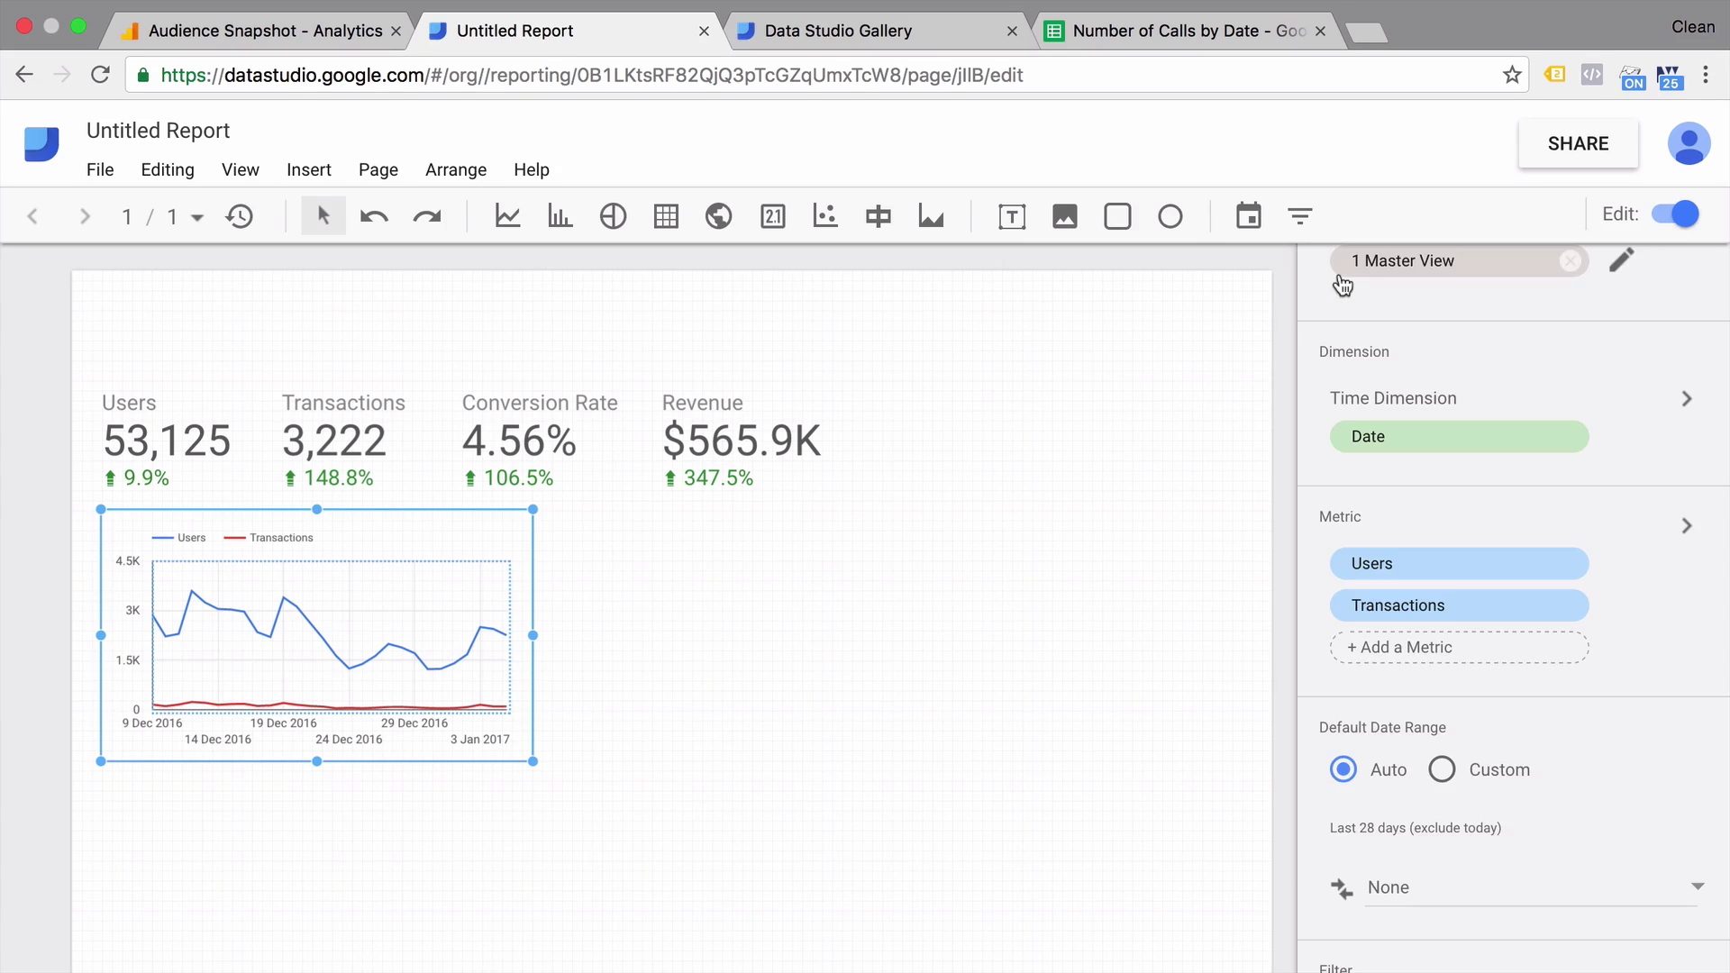
{"action": "left_click", "coordinate": [1342, 284]}
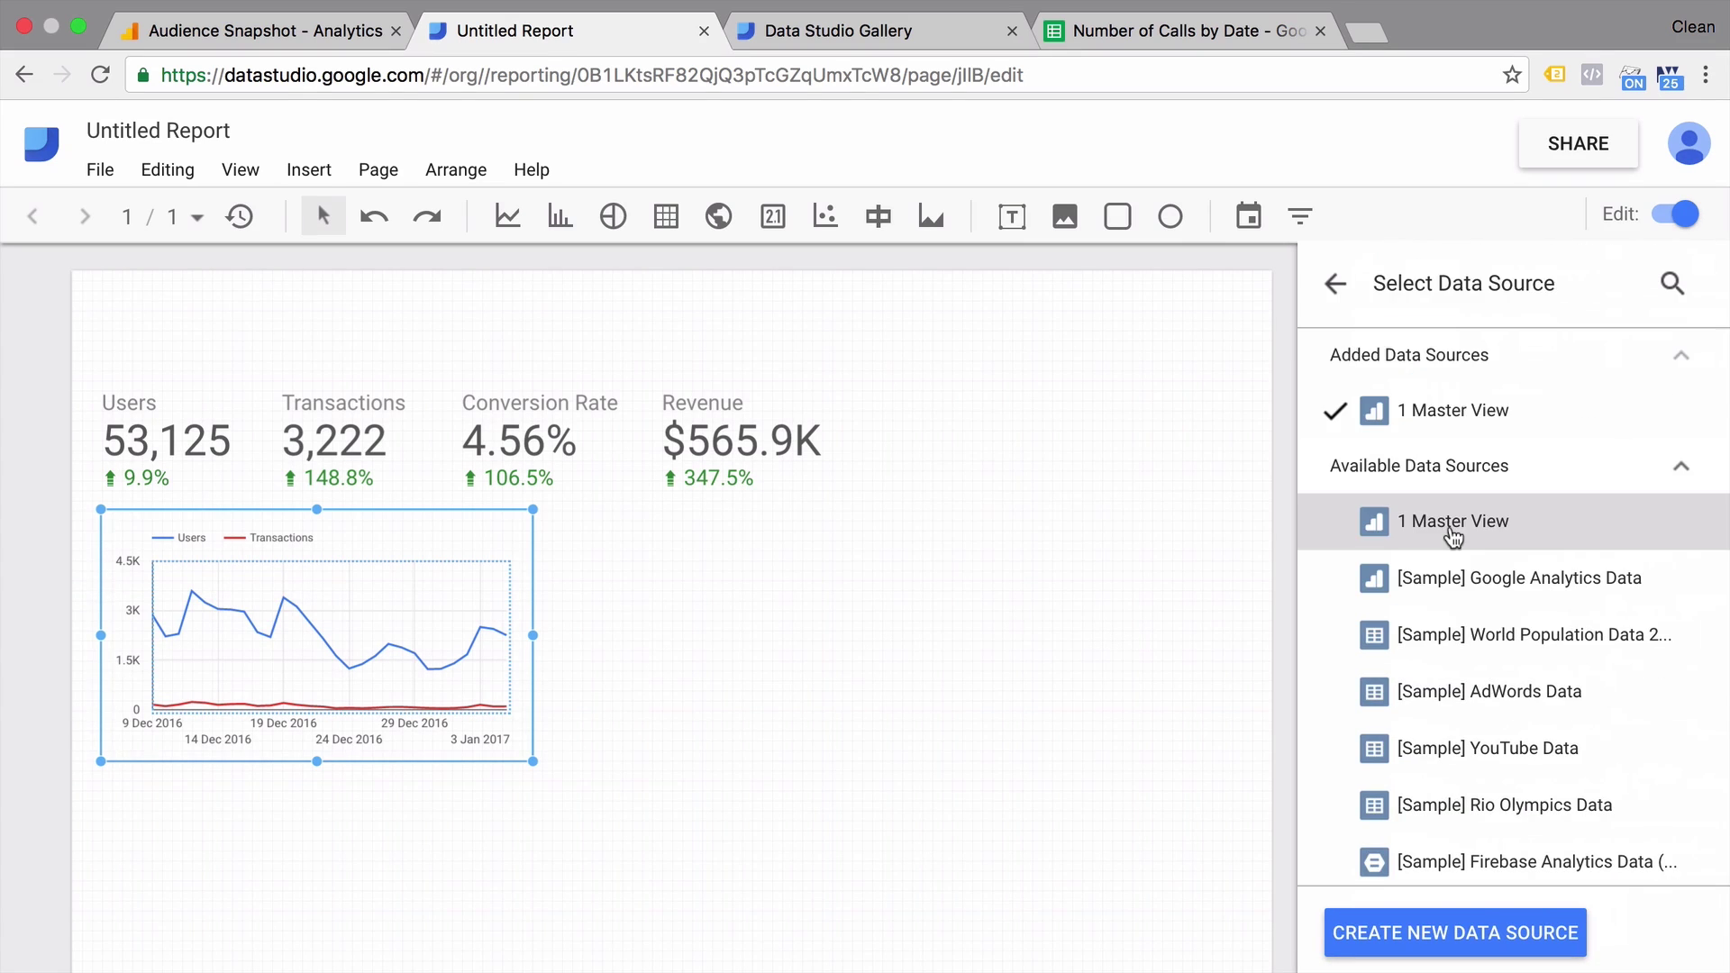
{"action": "left_click", "coordinate": [1333, 282]}
{"action": "scroll", "coordinate": [1397, 473], "scroll_direction": "up", "scroll_amount": 3}
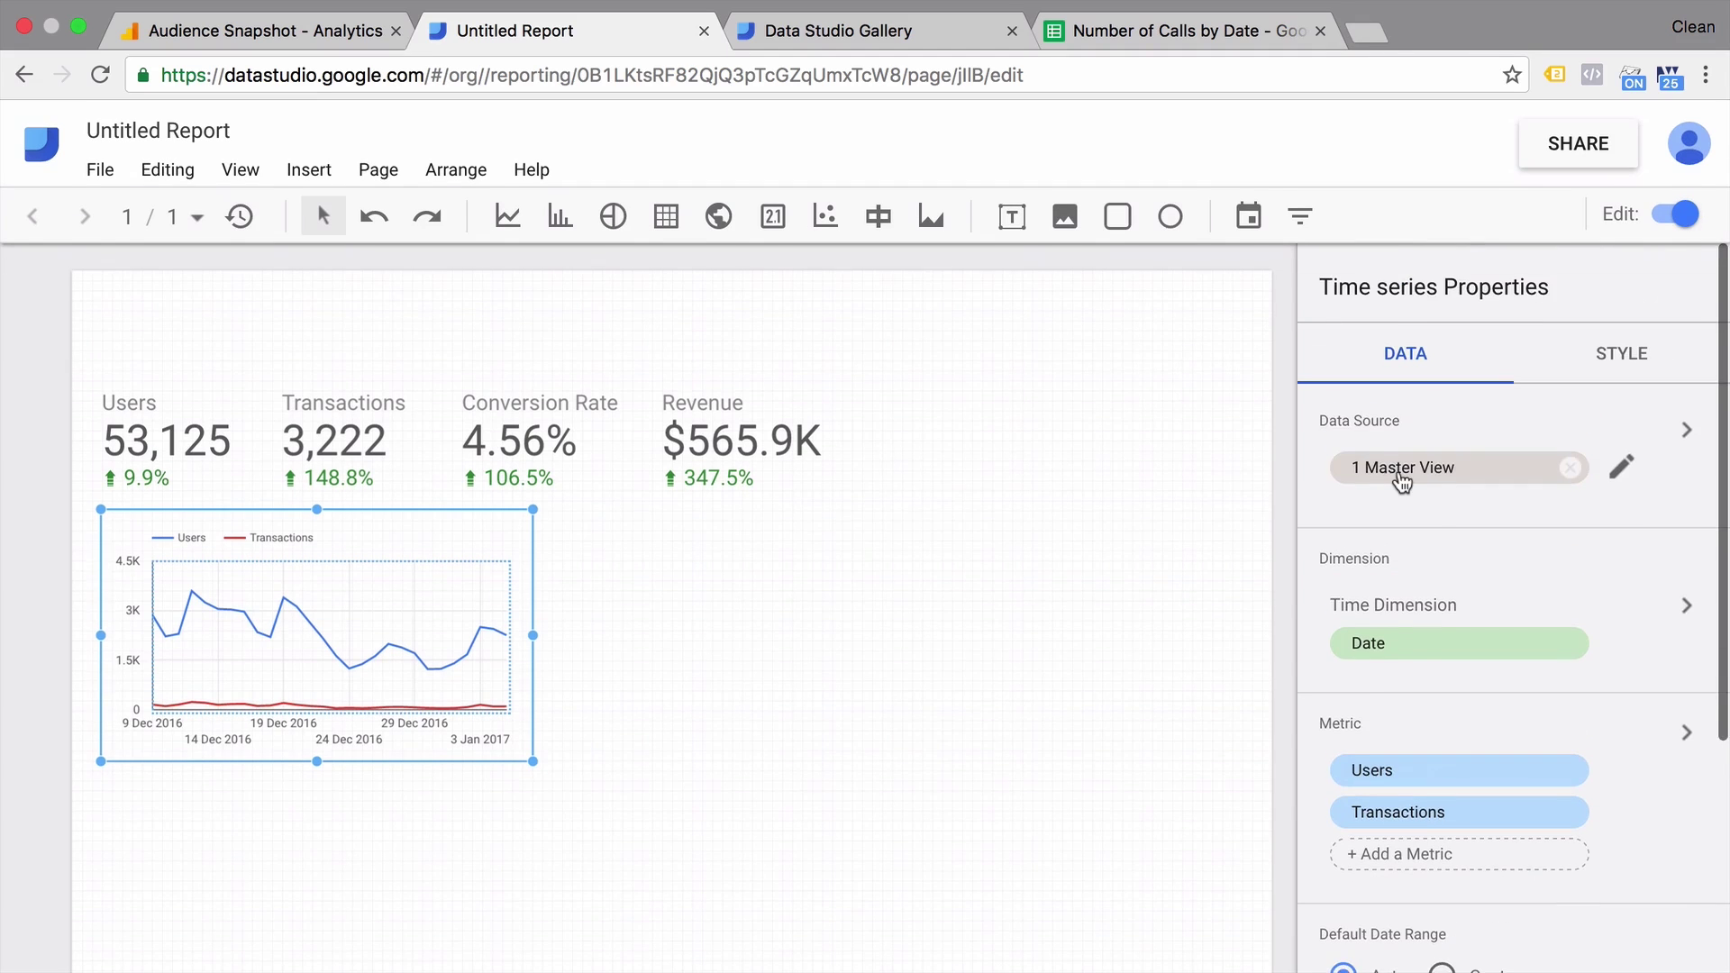
Set the line thickness of the time series chart's Users series to 4.
{"action": "left_click", "coordinate": [1614, 354]}
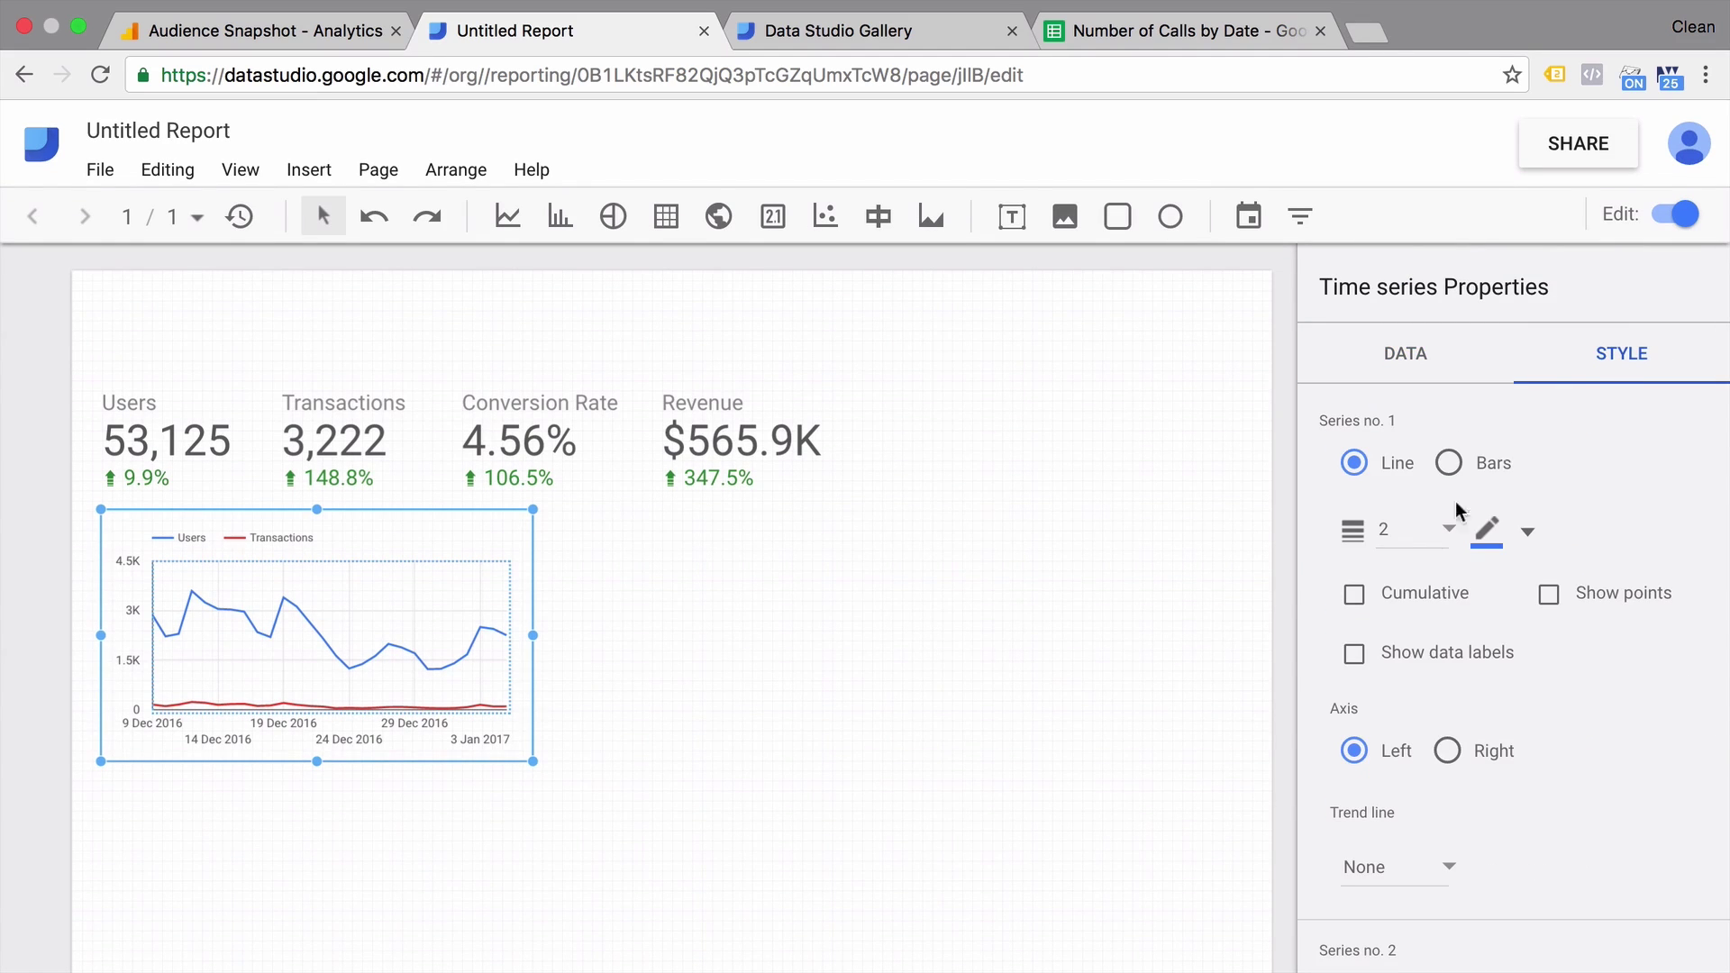
{"action": "left_click", "coordinate": [1433, 533]}
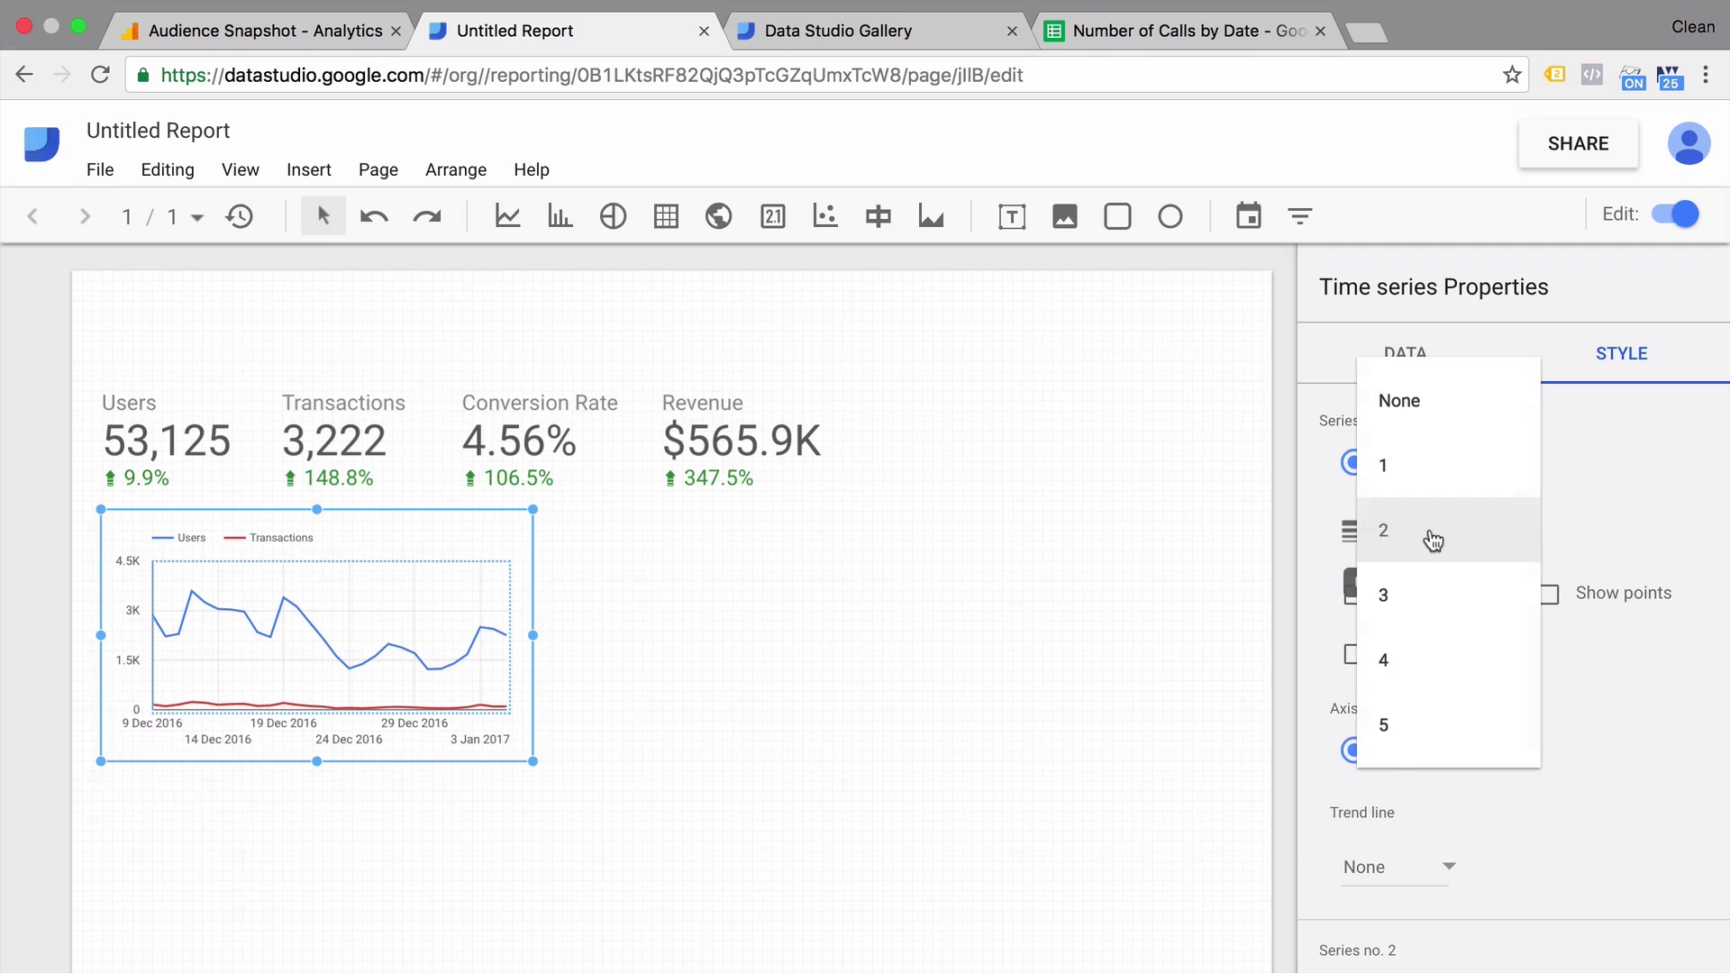
{"action": "left_click", "coordinate": [1392, 665]}
Show the Transactions series as bars and plot it against the right axis.
{"action": "scroll", "coordinate": [1618, 703], "scroll_direction": "down", "scroll_amount": 6}
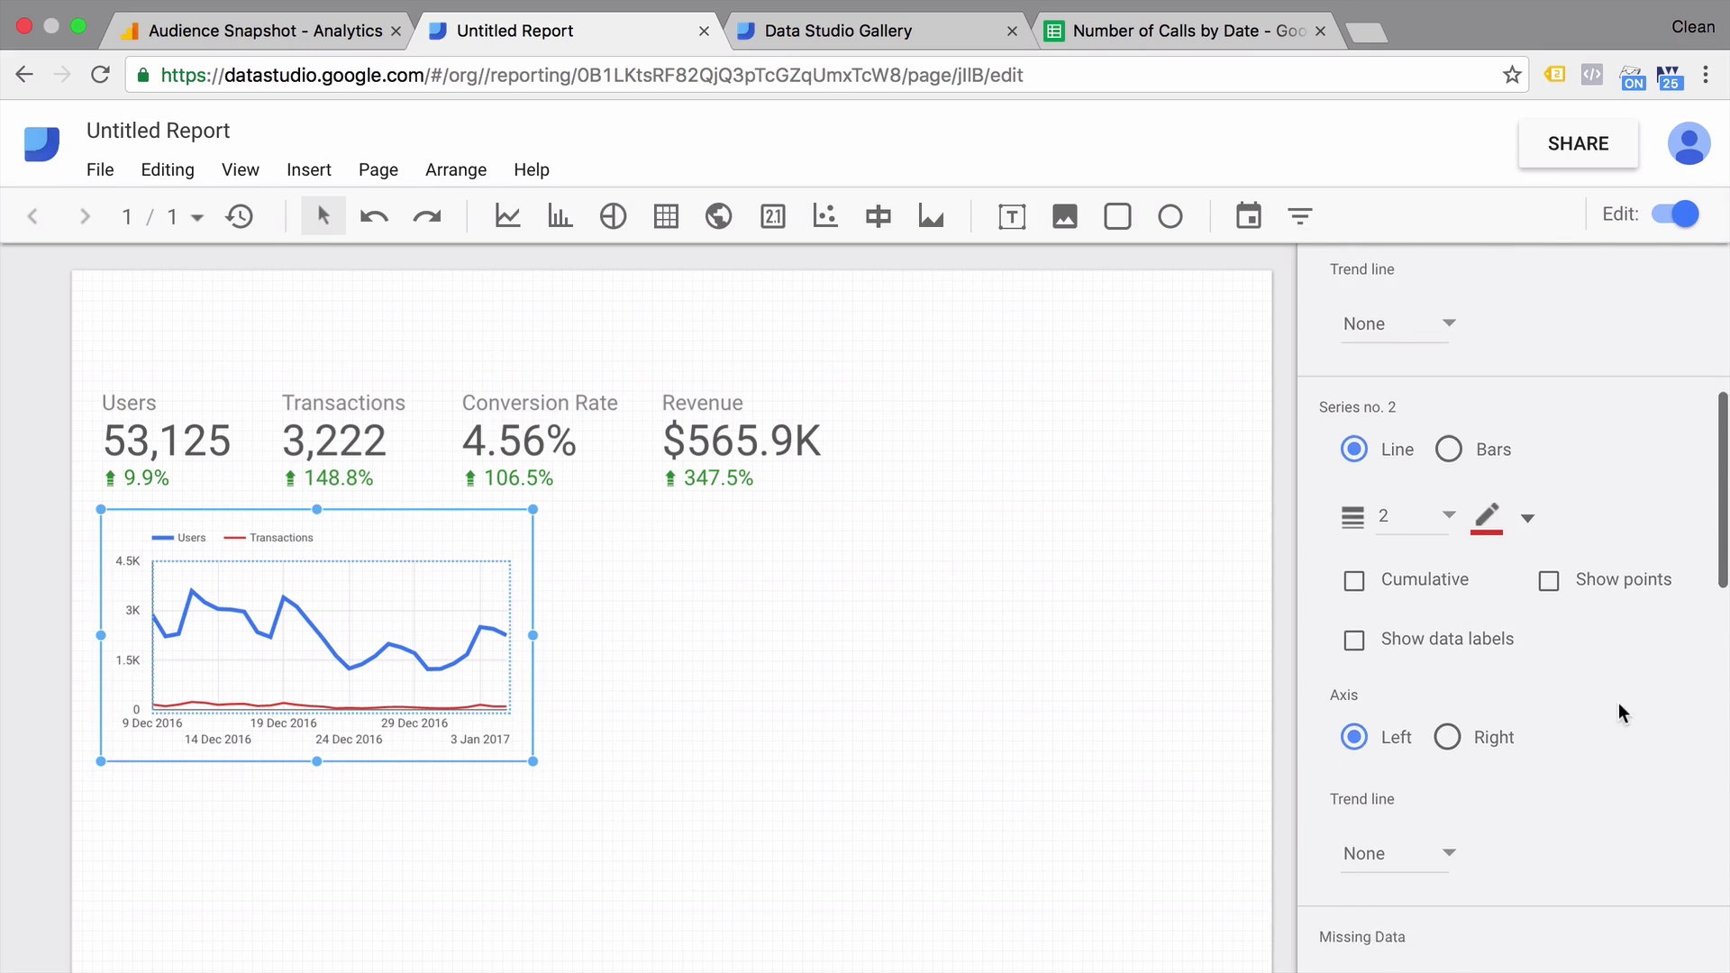
{"action": "left_click", "coordinate": [1444, 459]}
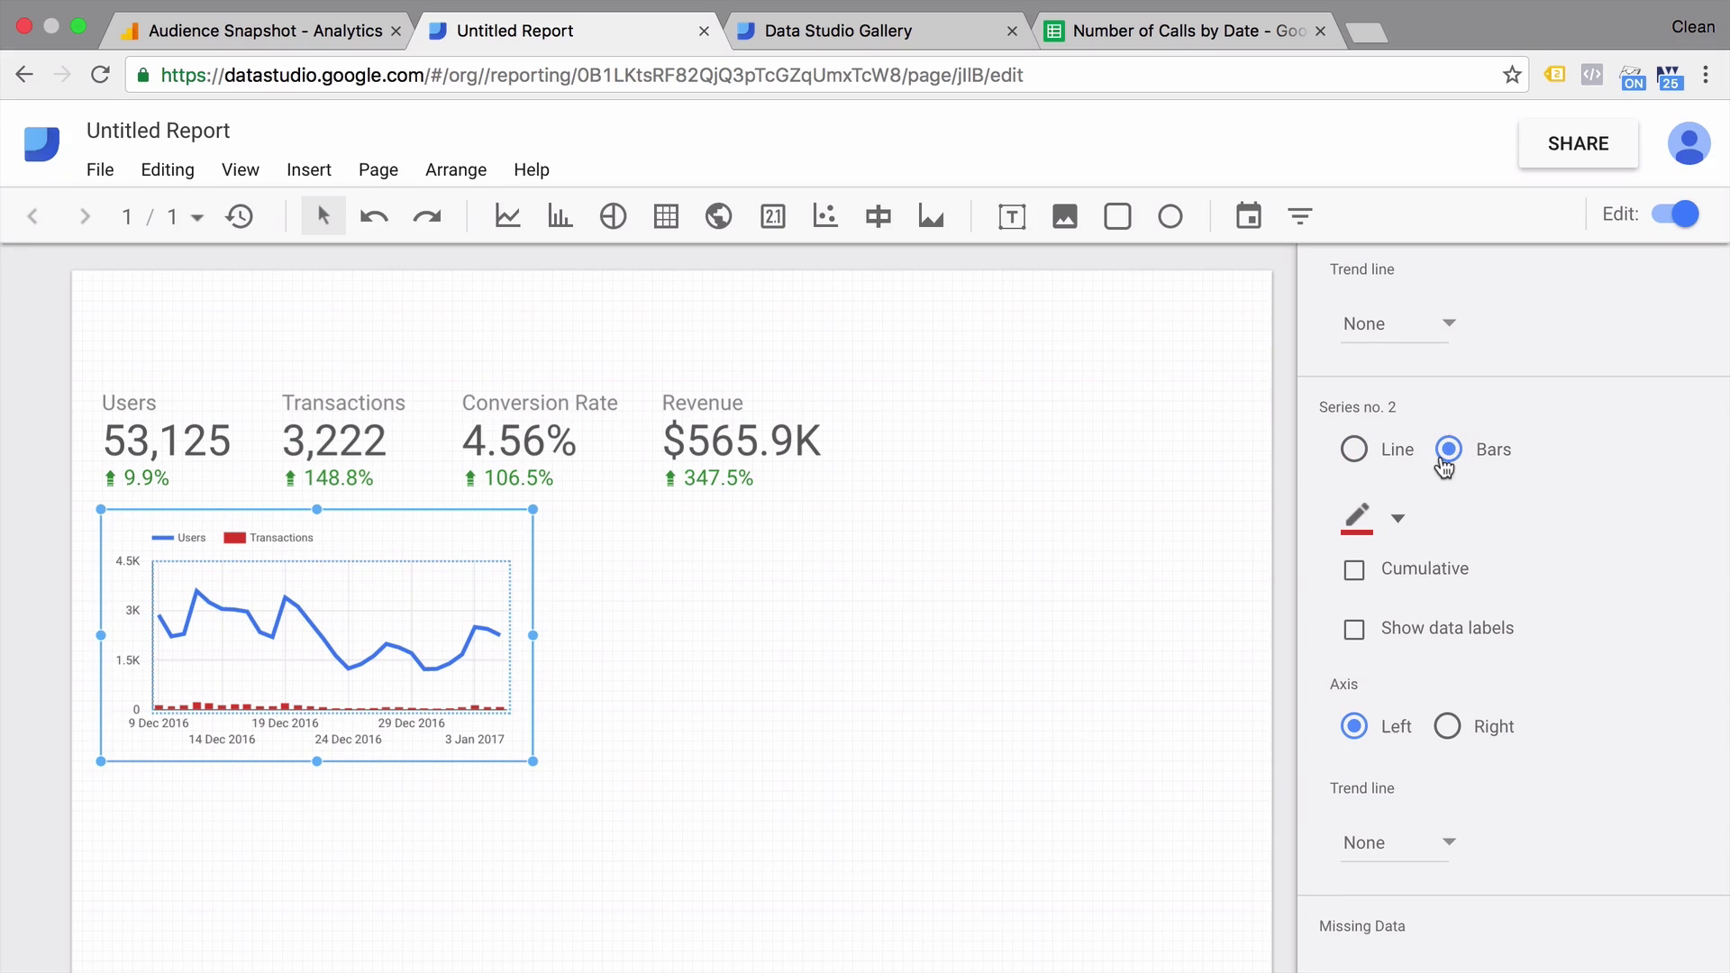
{"action": "scroll", "coordinate": [1440, 554], "scroll_direction": "down", "scroll_amount": 8}
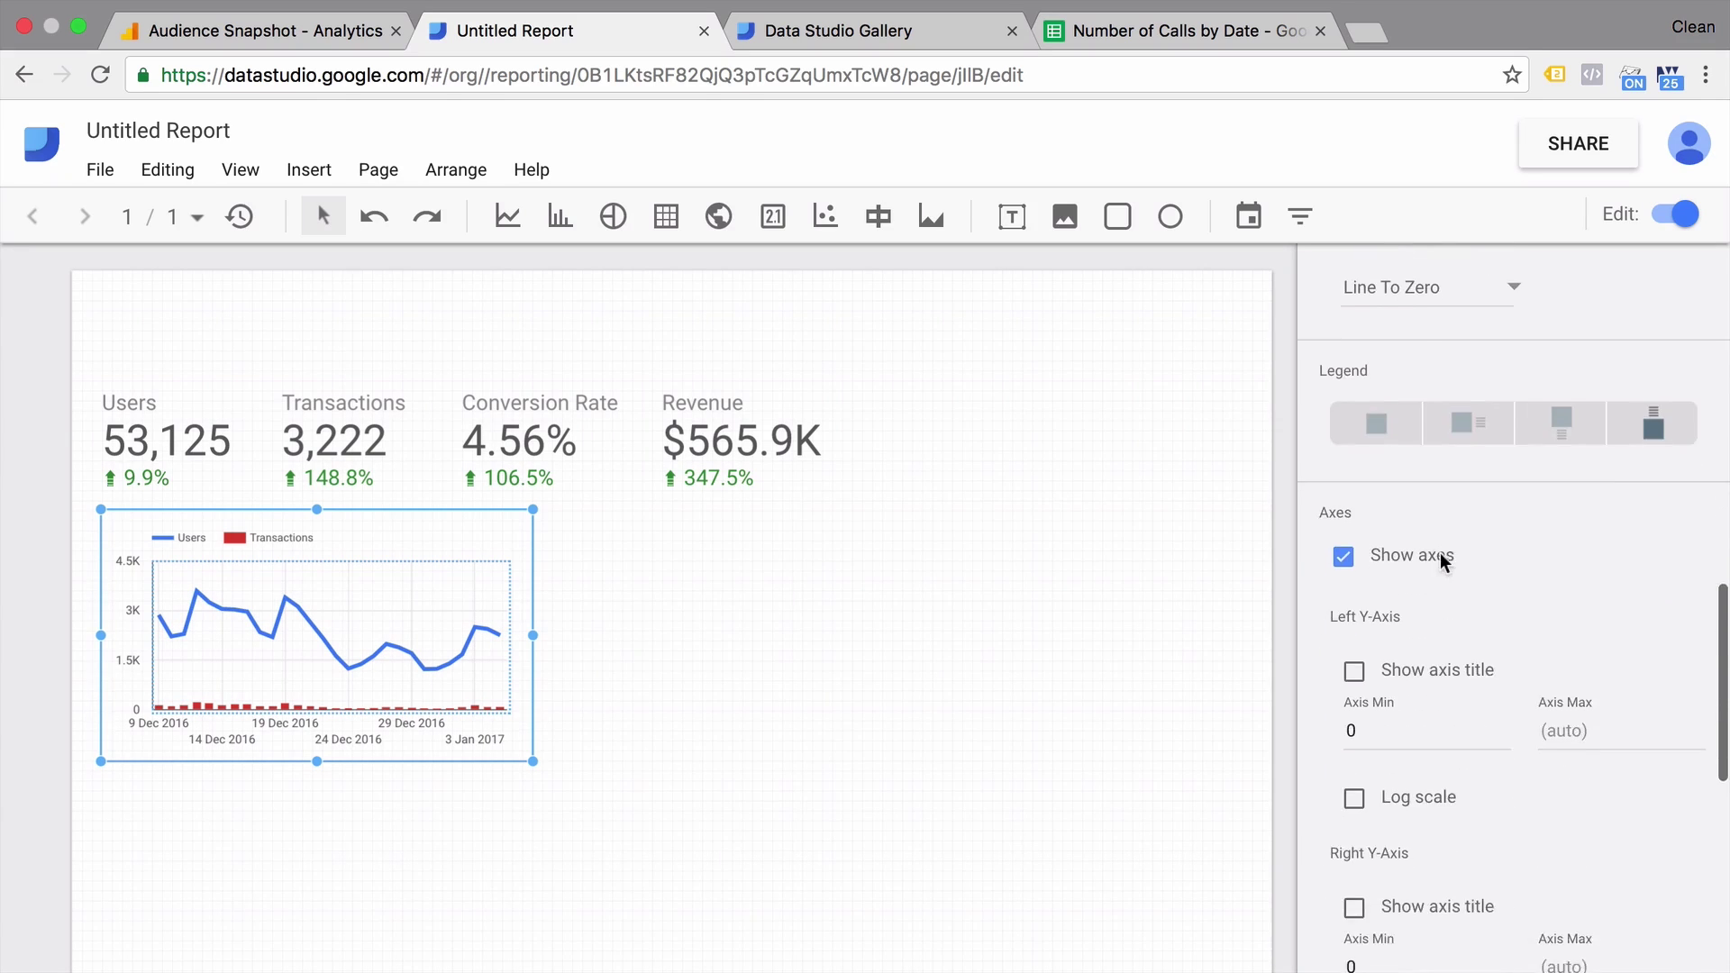
{"action": "scroll", "coordinate": [1439, 553], "scroll_direction": "up", "scroll_amount": 7}
{"action": "left_click", "coordinate": [1448, 732]}
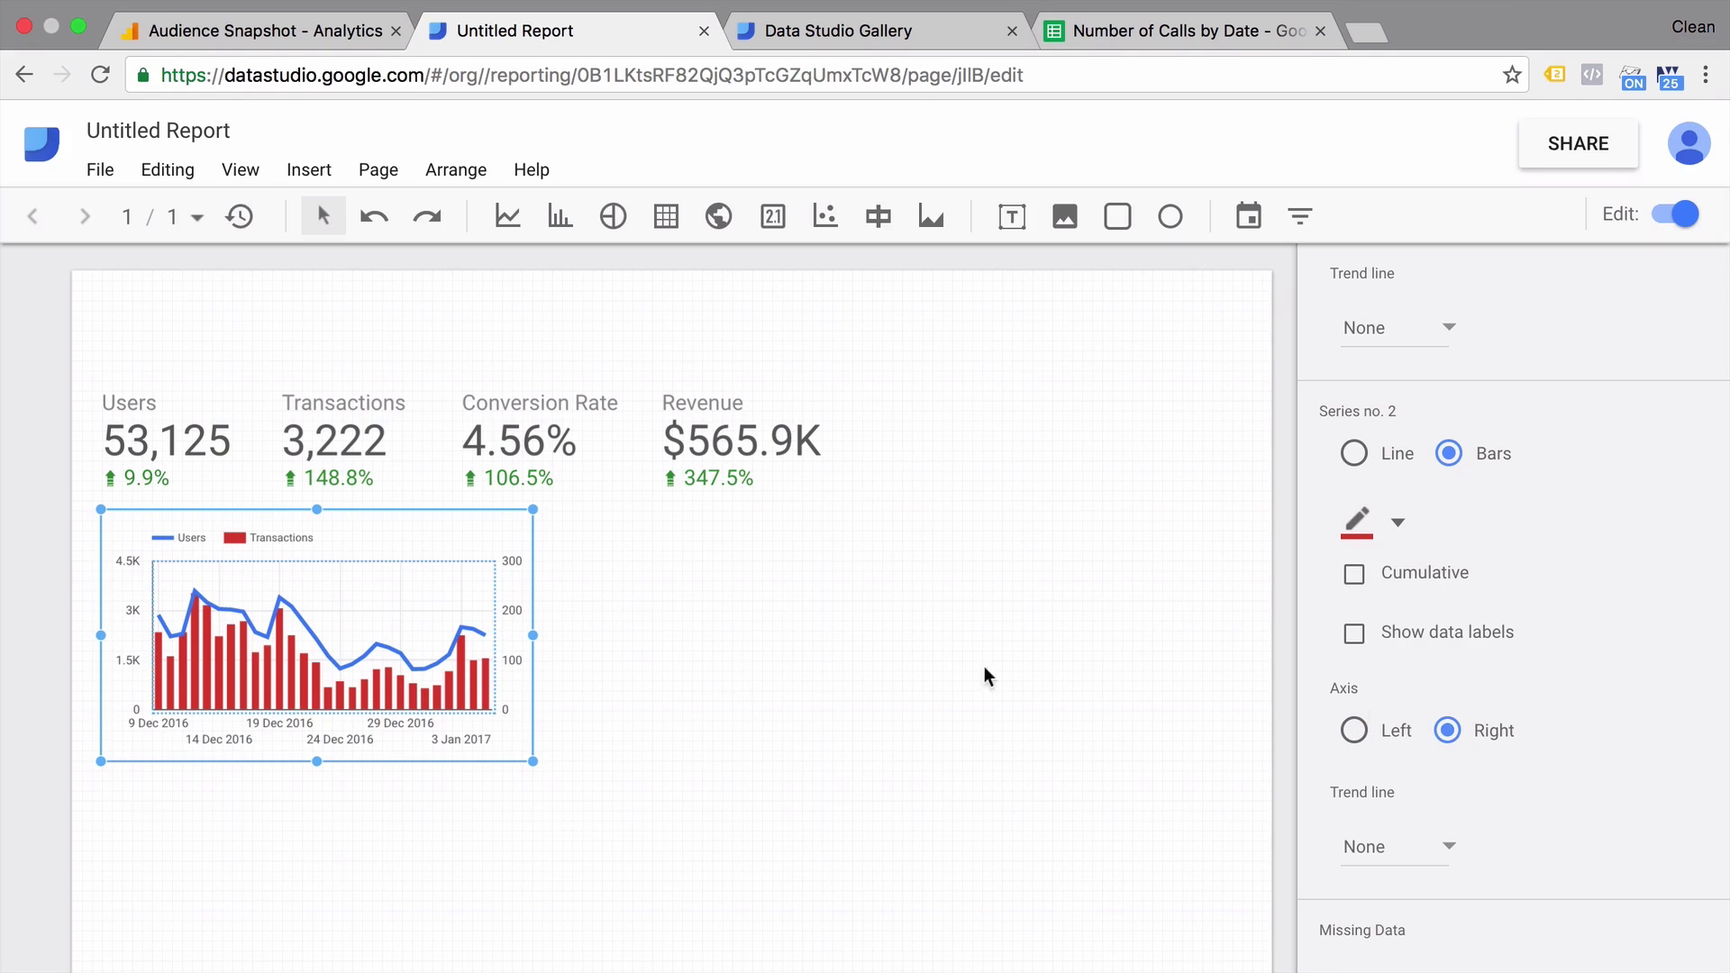
Insert a bar chart directly to the right of the time series chart, at a similar size.
{"action": "left_click", "coordinate": [701, 674]}
{"action": "left_click", "coordinate": [564, 217]}
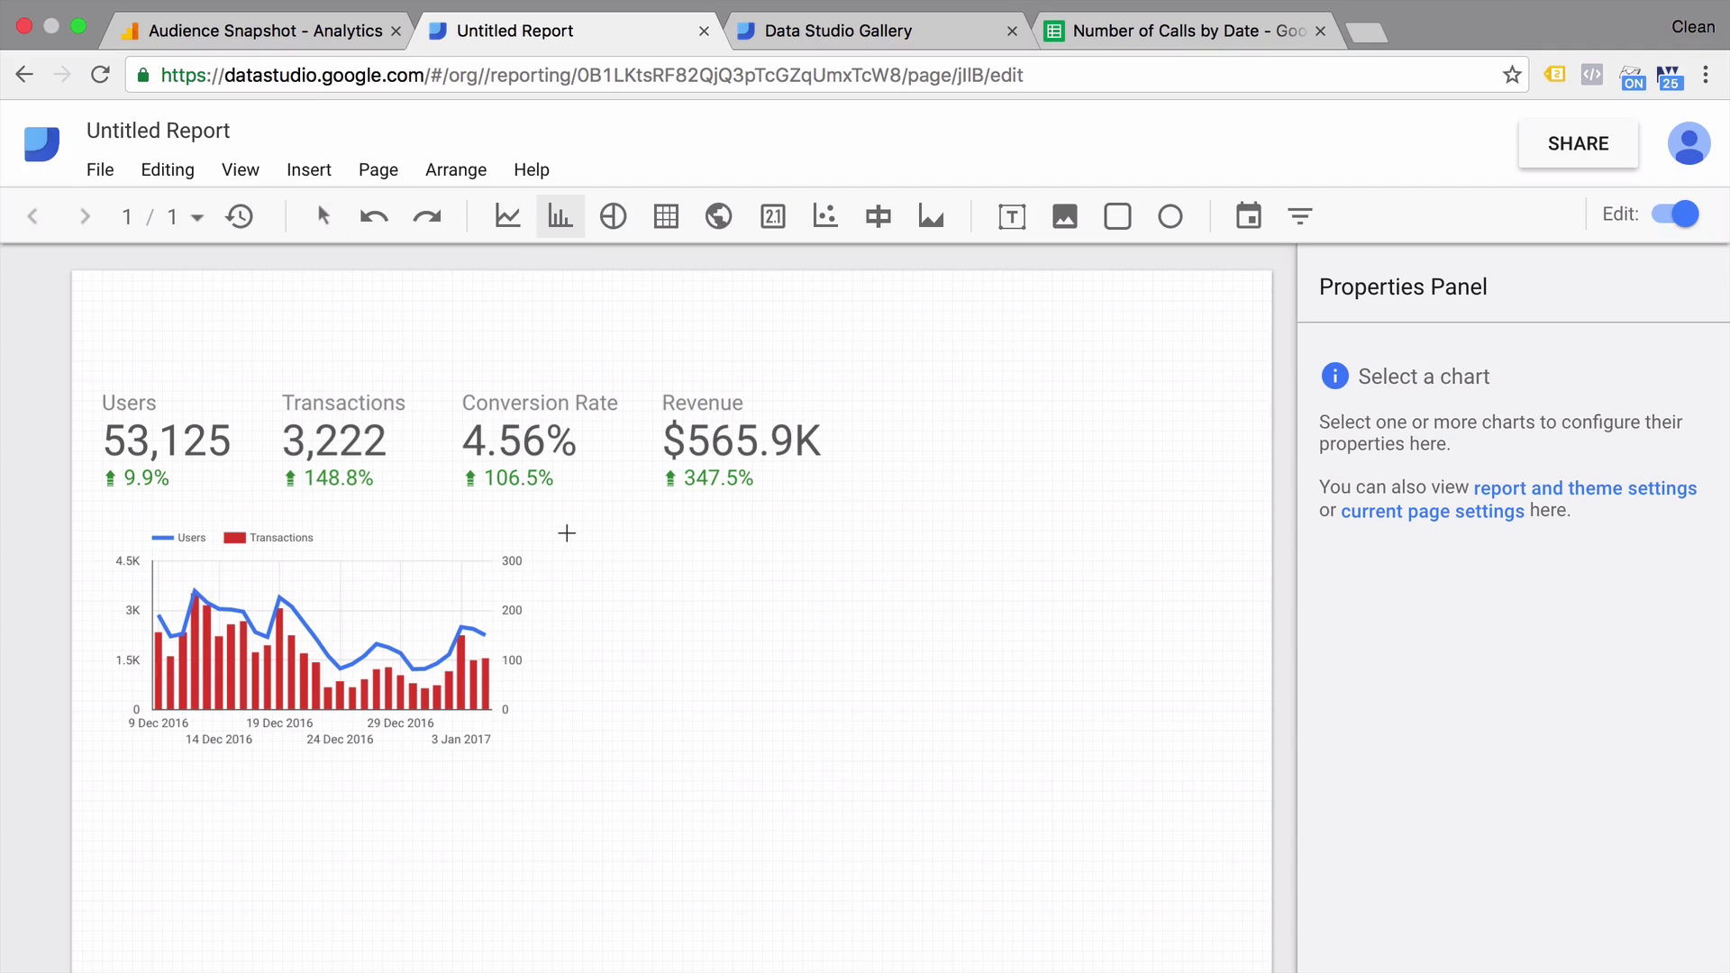
{"action": "left_click_drag", "start_coordinate": [567, 534], "coordinate": [962, 746]}
Search the dimensions for "country" and replace the bar chart's Source dimension with Country.
{"action": "left_click", "coordinate": [1397, 357]}
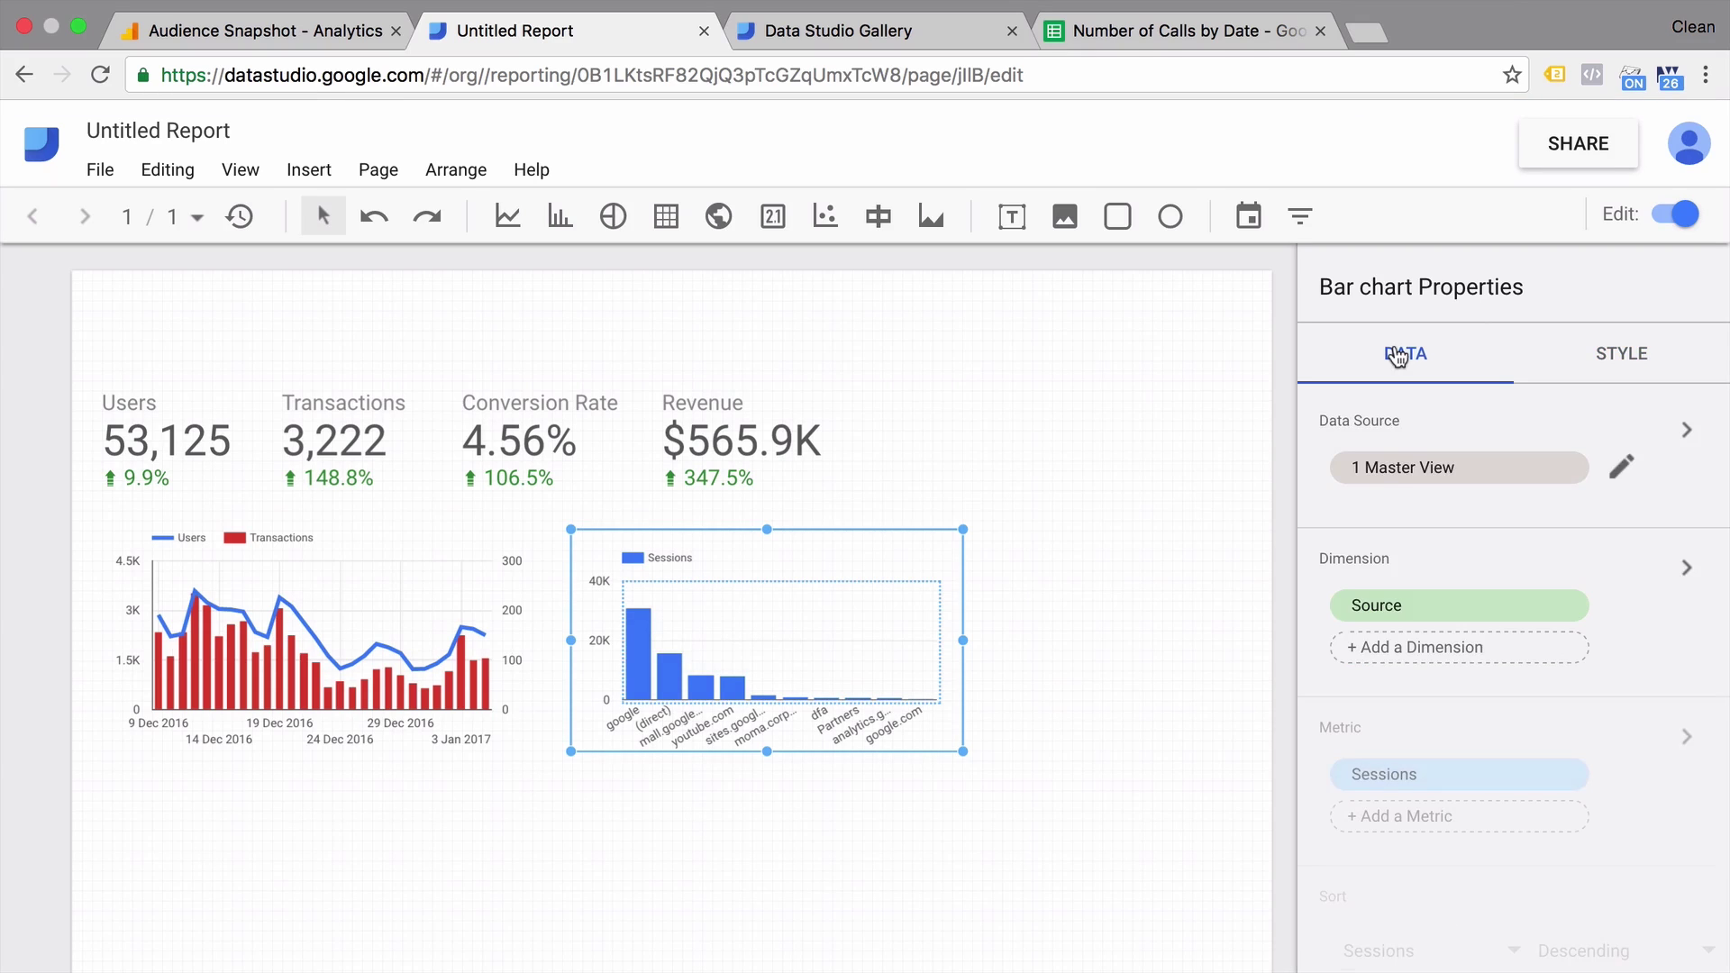
{"action": "left_click", "coordinate": [1388, 619]}
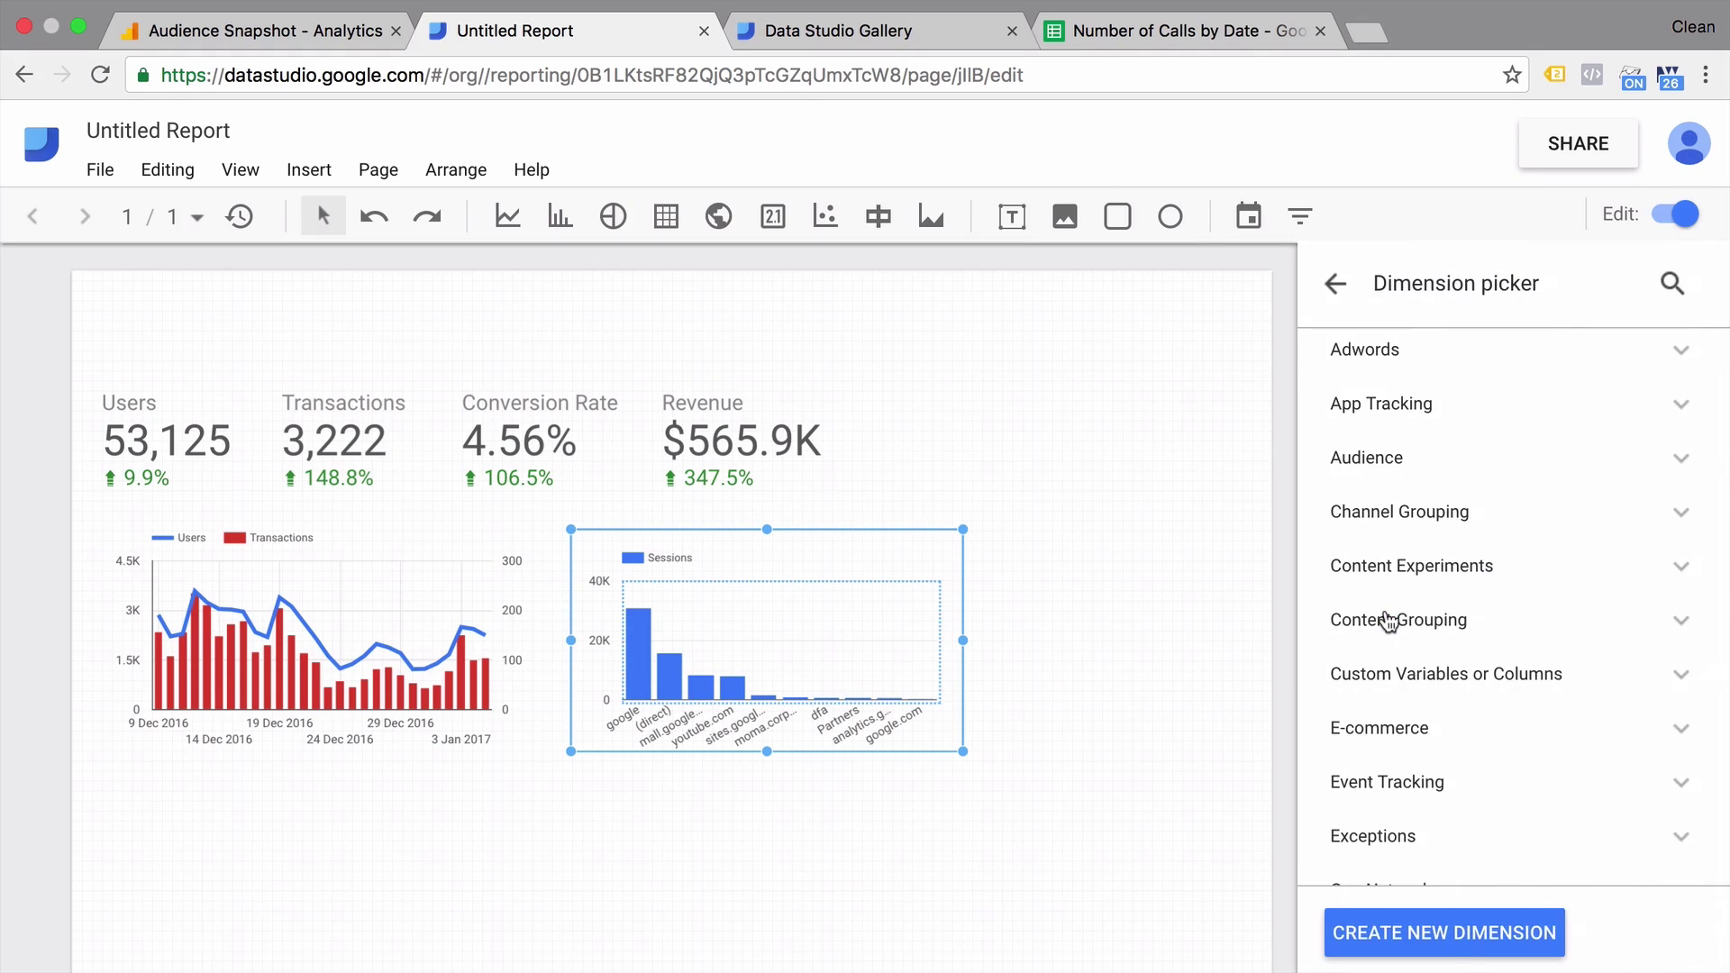
{"action": "left_click", "coordinate": [1670, 287]}
{"action": "type", "text": "country"}
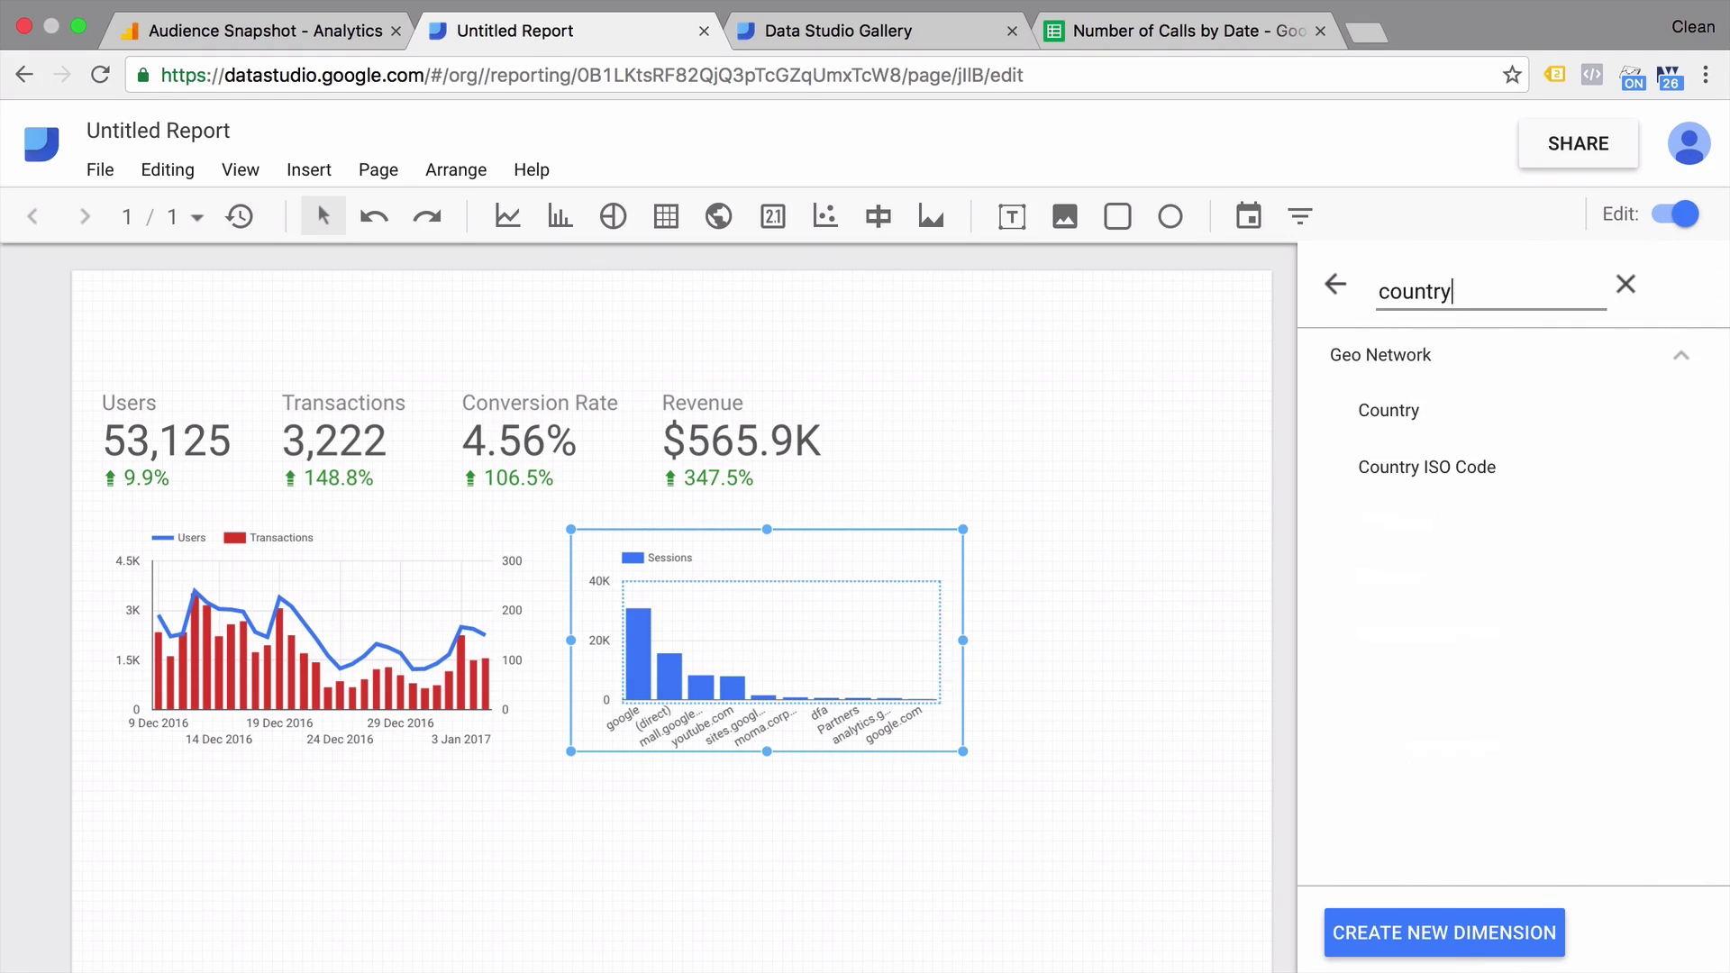
{"action": "left_click", "coordinate": [1396, 416]}
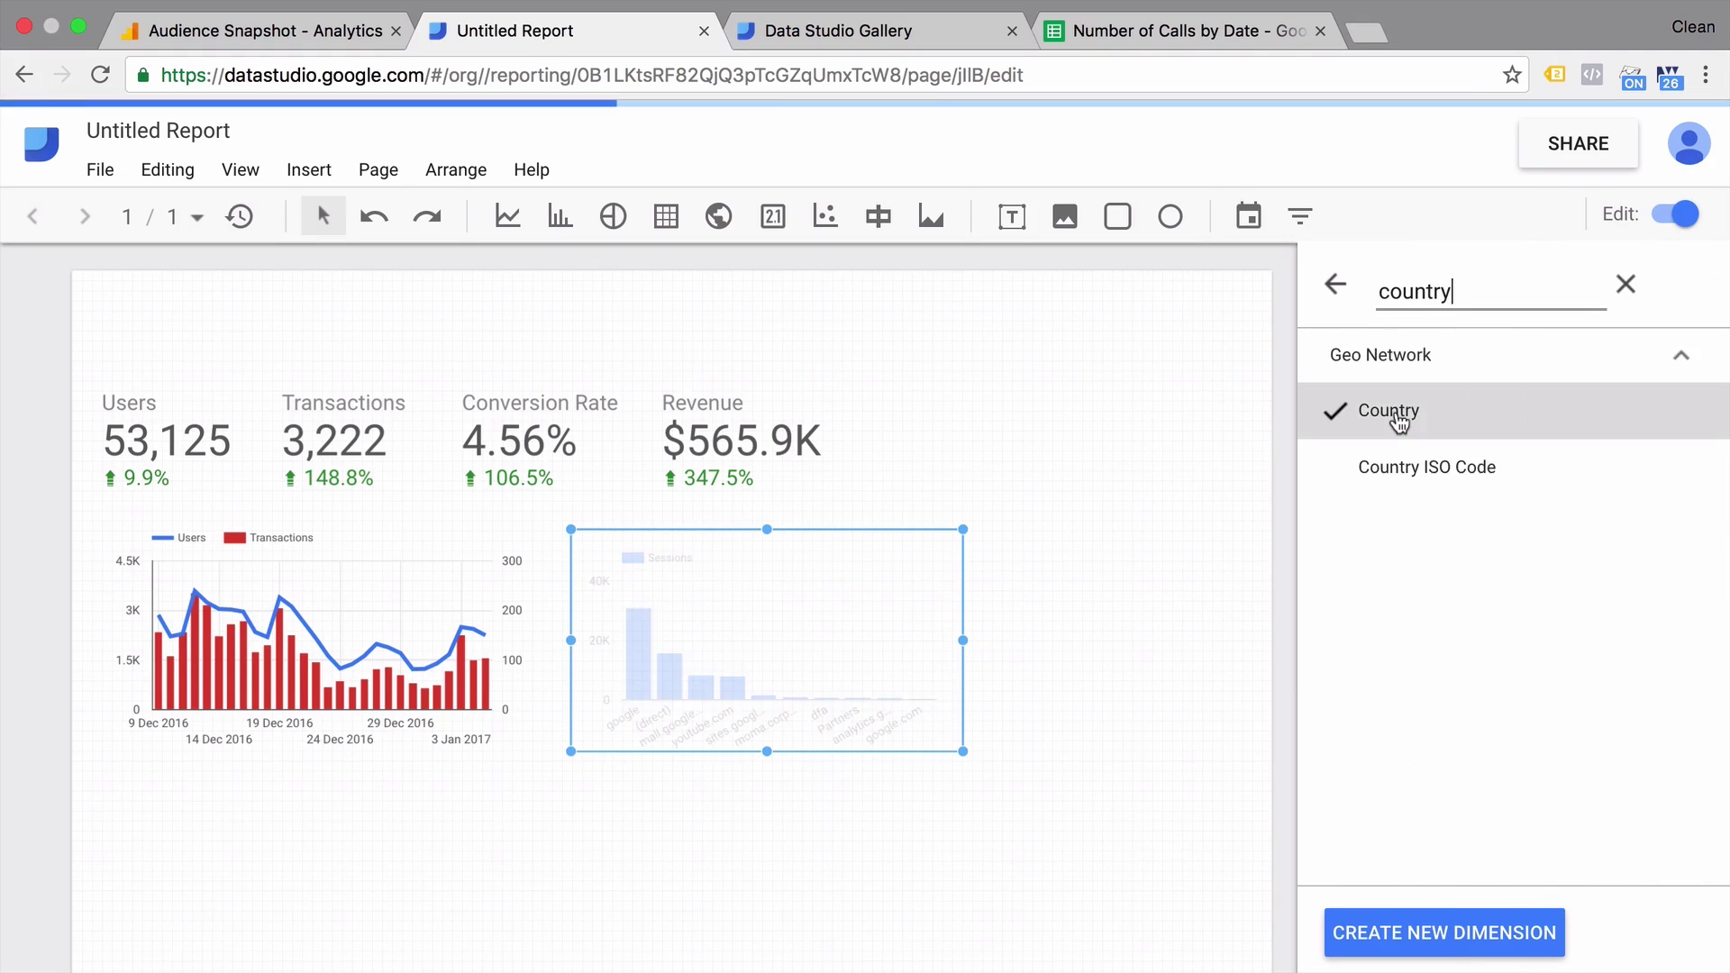
{"action": "left_click", "coordinate": [1336, 285]}
Search the metrics for "Users" and replace the bar chart's Sessions metric with Users.
{"action": "left_click", "coordinate": [1401, 793]}
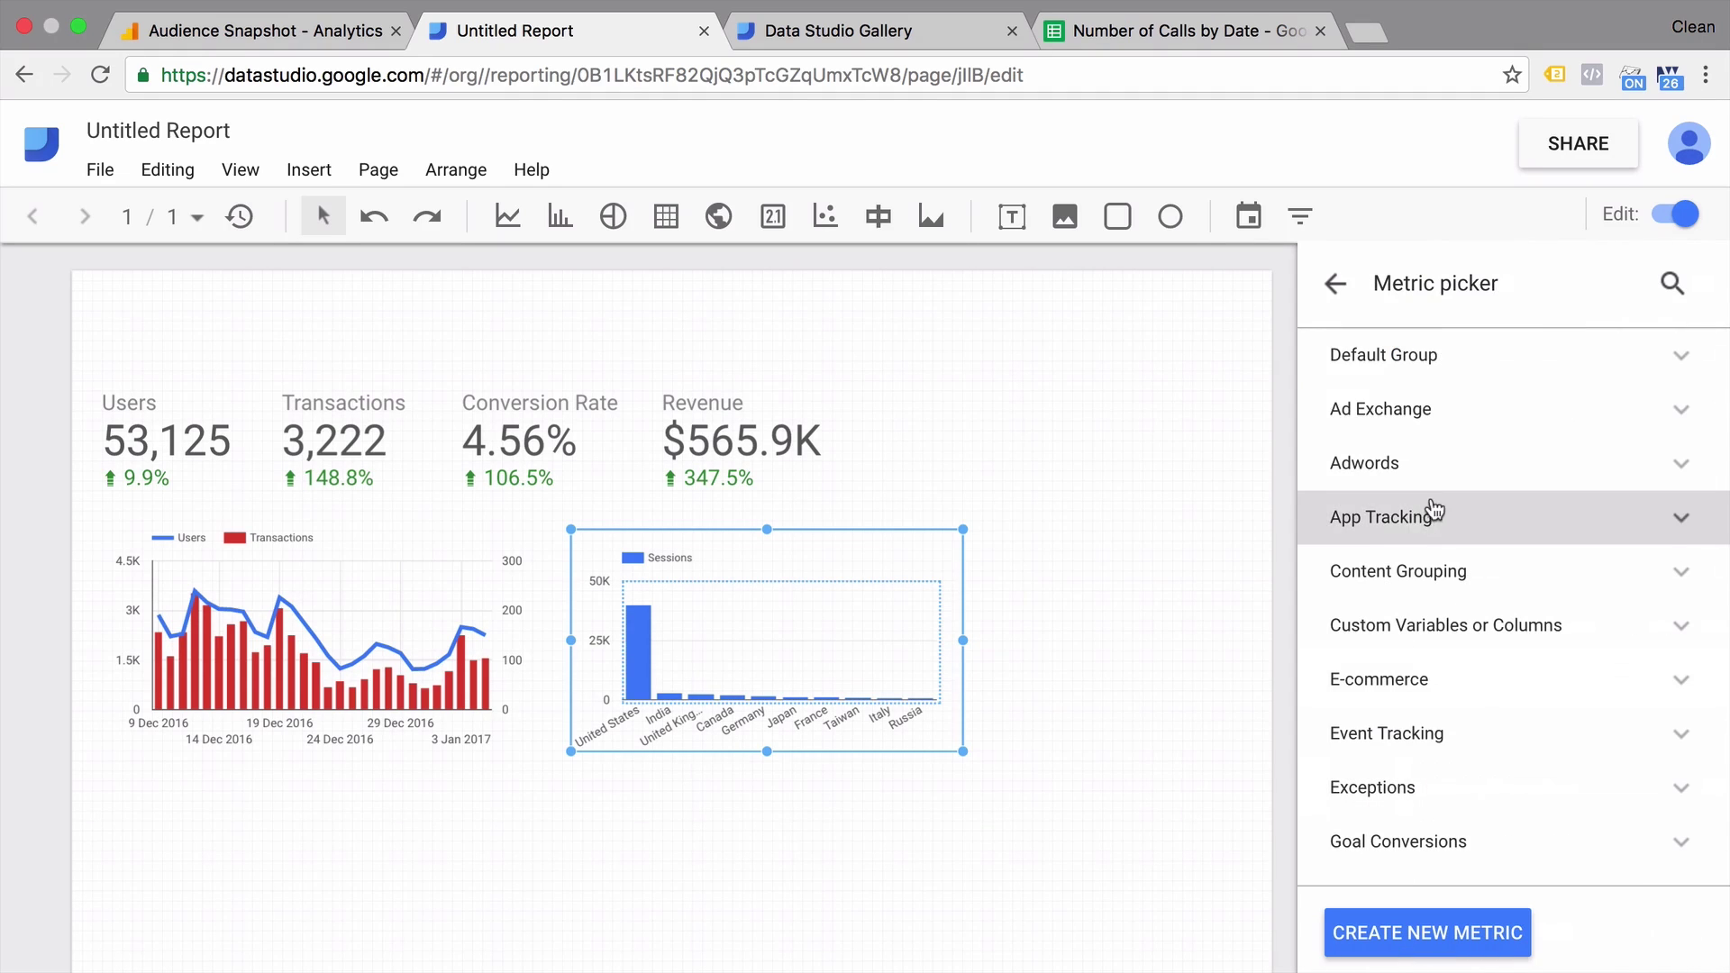
{"action": "left_click", "coordinate": [1668, 283]}
{"action": "type", "text": "Users"}
{"action": "scroll", "coordinate": [1407, 811], "scroll_direction": "down", "scroll_amount": 2}
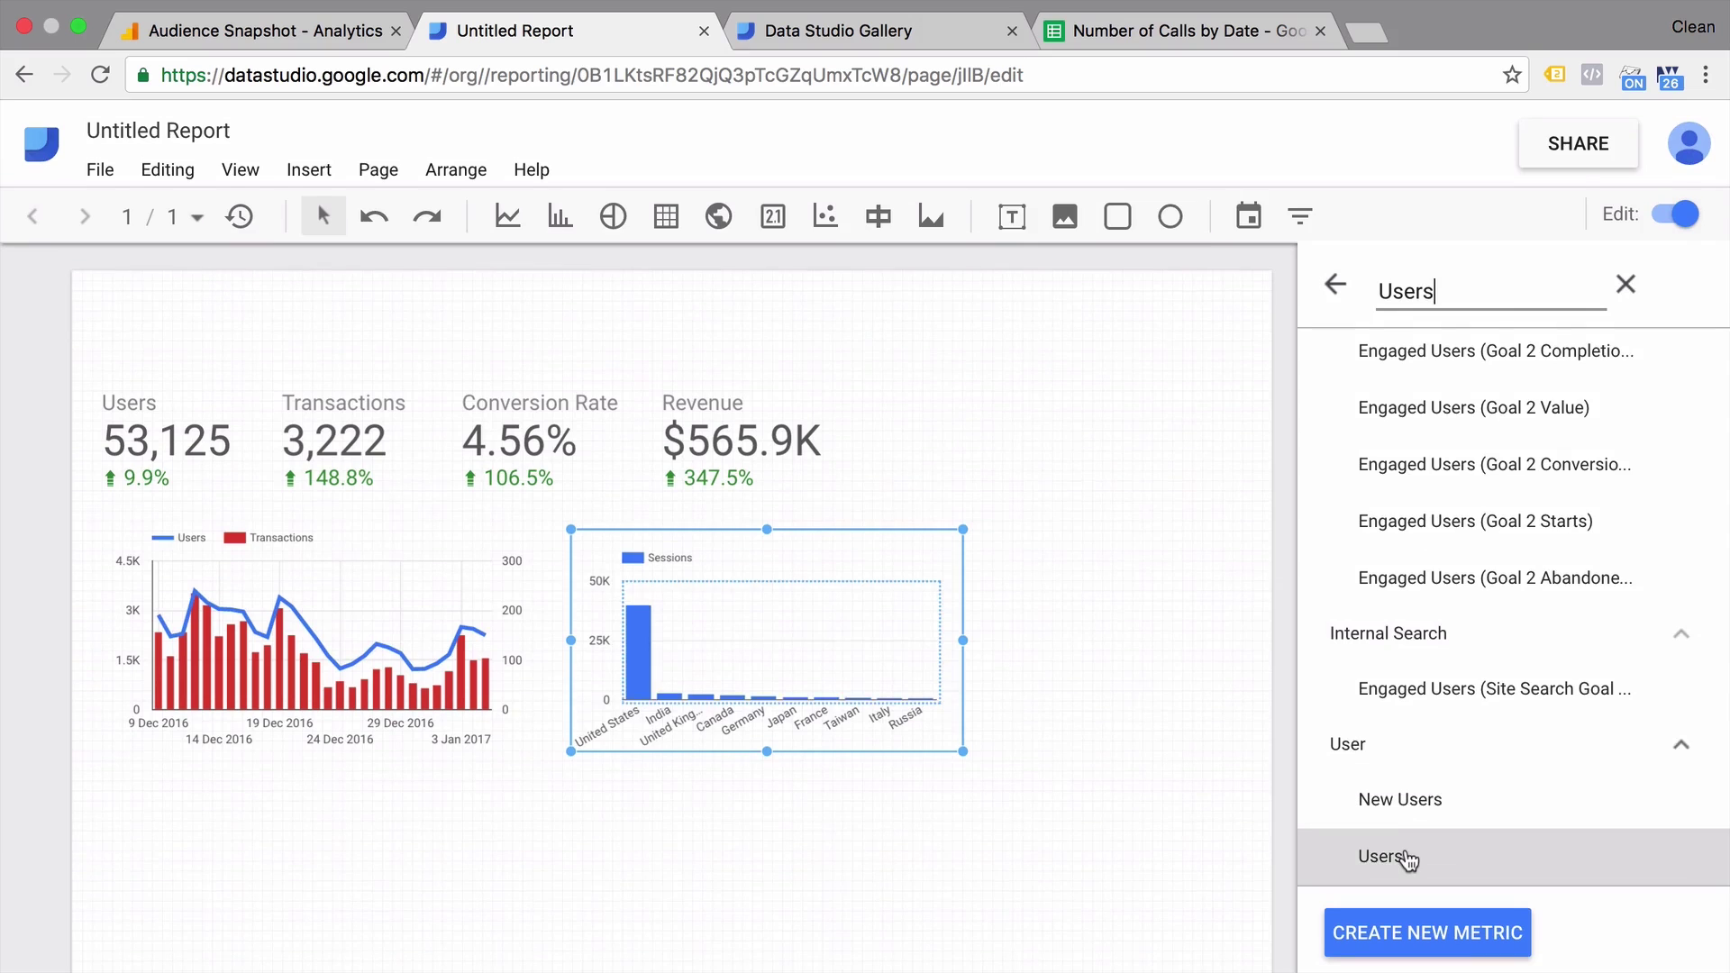
{"action": "left_click", "coordinate": [1406, 857]}
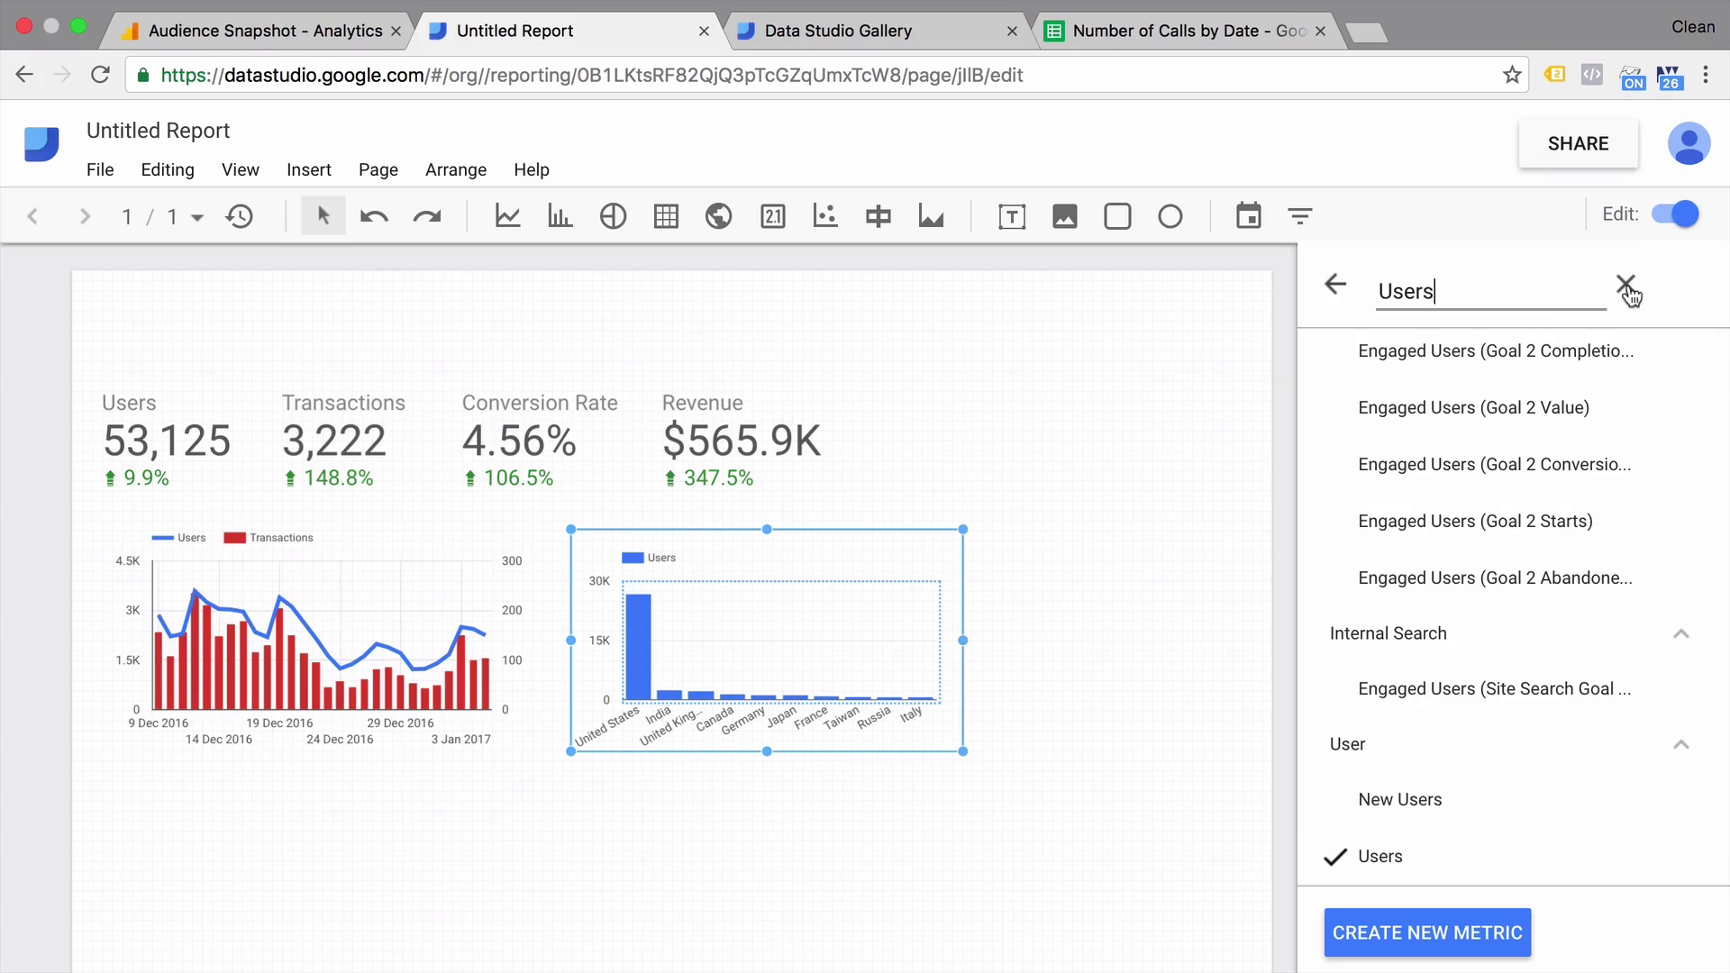
{"action": "left_click", "coordinate": [1626, 284]}
Search the metrics for "new" and add New Users as the bar chart's second metric.
{"action": "left_click", "coordinate": [1491, 834]}
{"action": "left_click", "coordinate": [1598, 309]}
{"action": "type", "text": "new"}
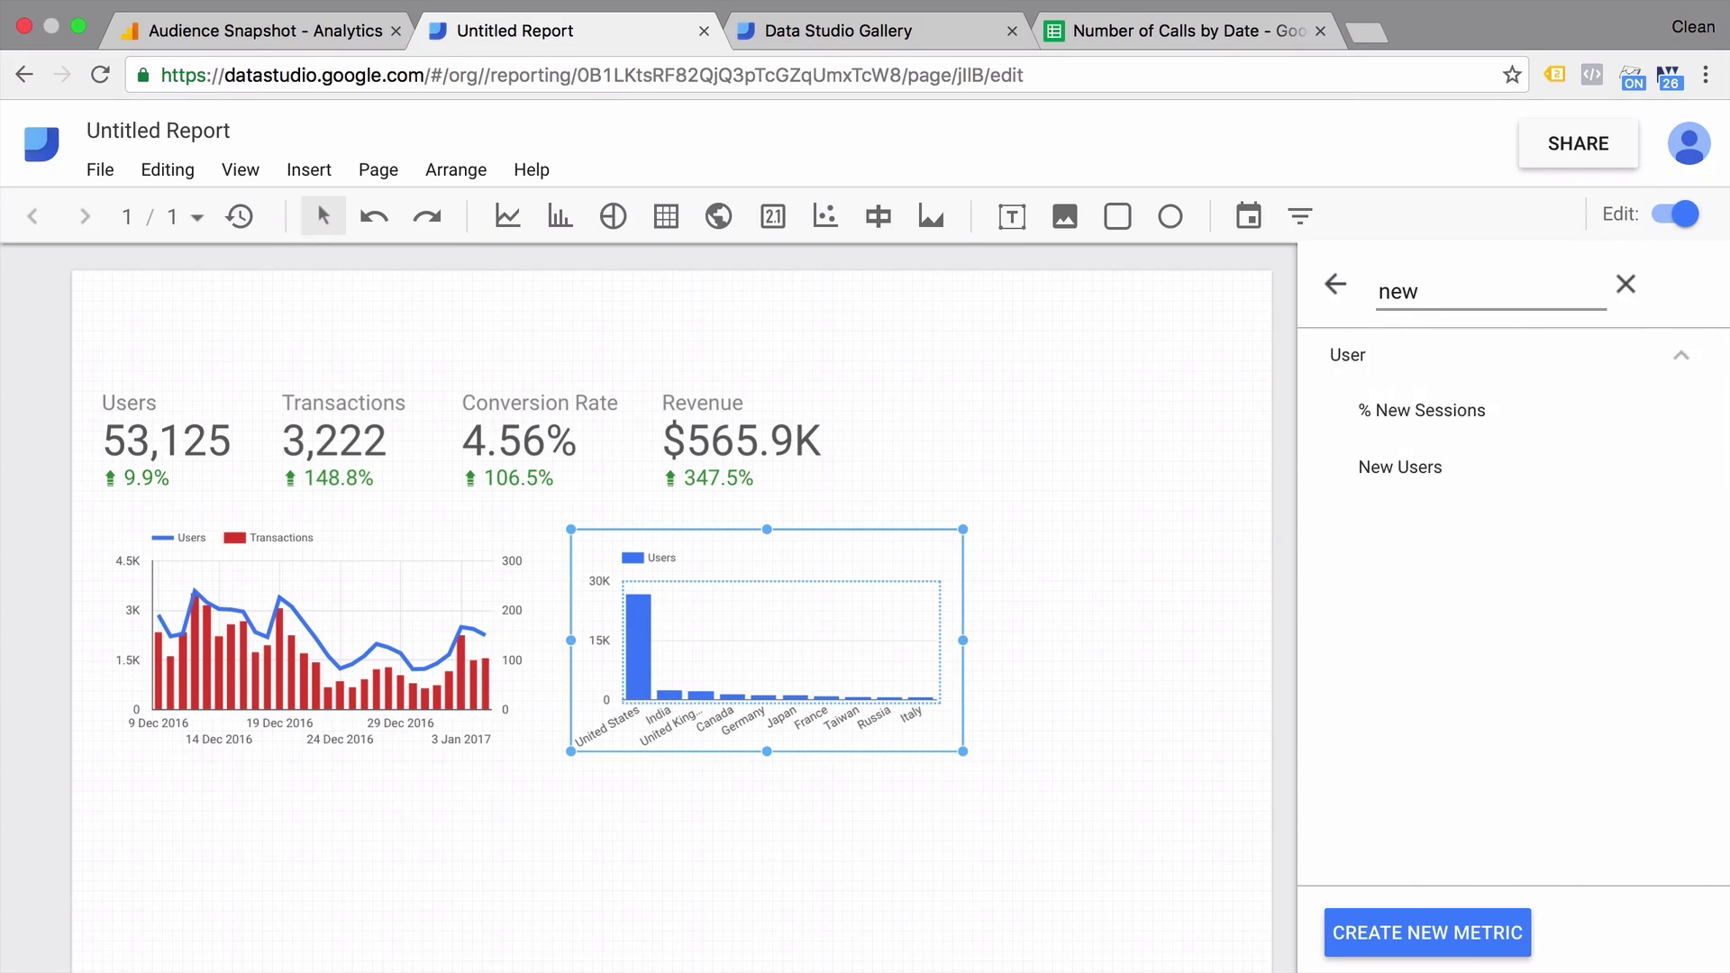
{"action": "left_click", "coordinate": [1402, 469]}
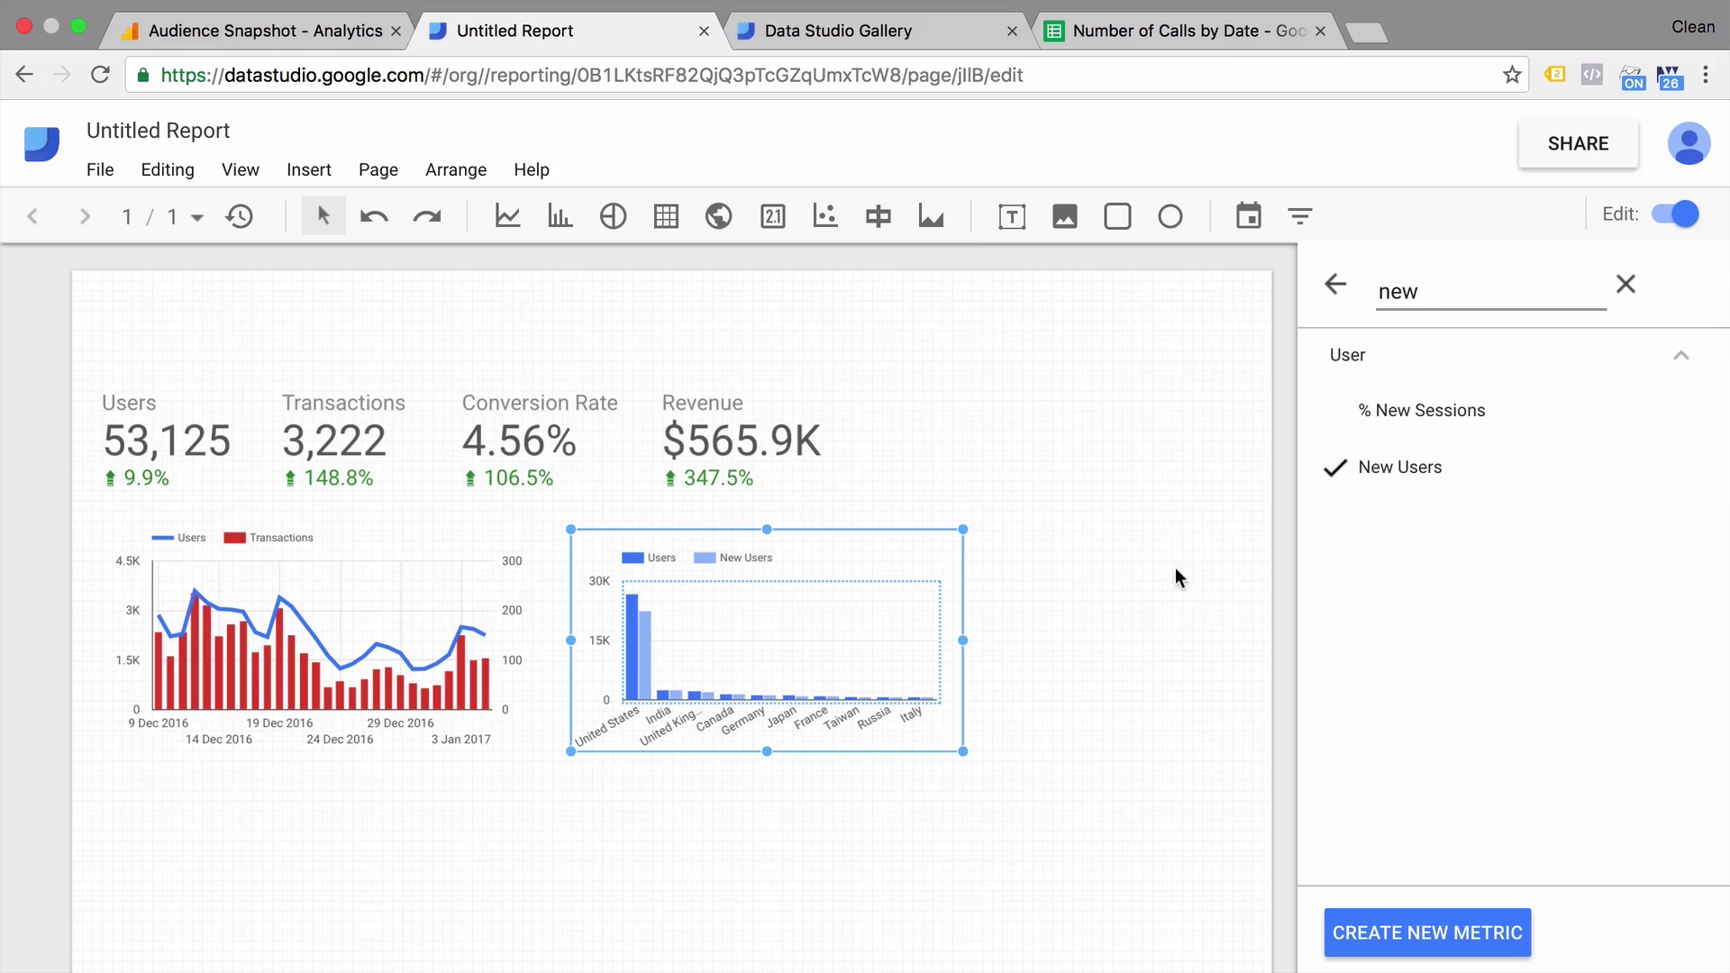
{"action": "left_click", "coordinate": [1338, 286]}
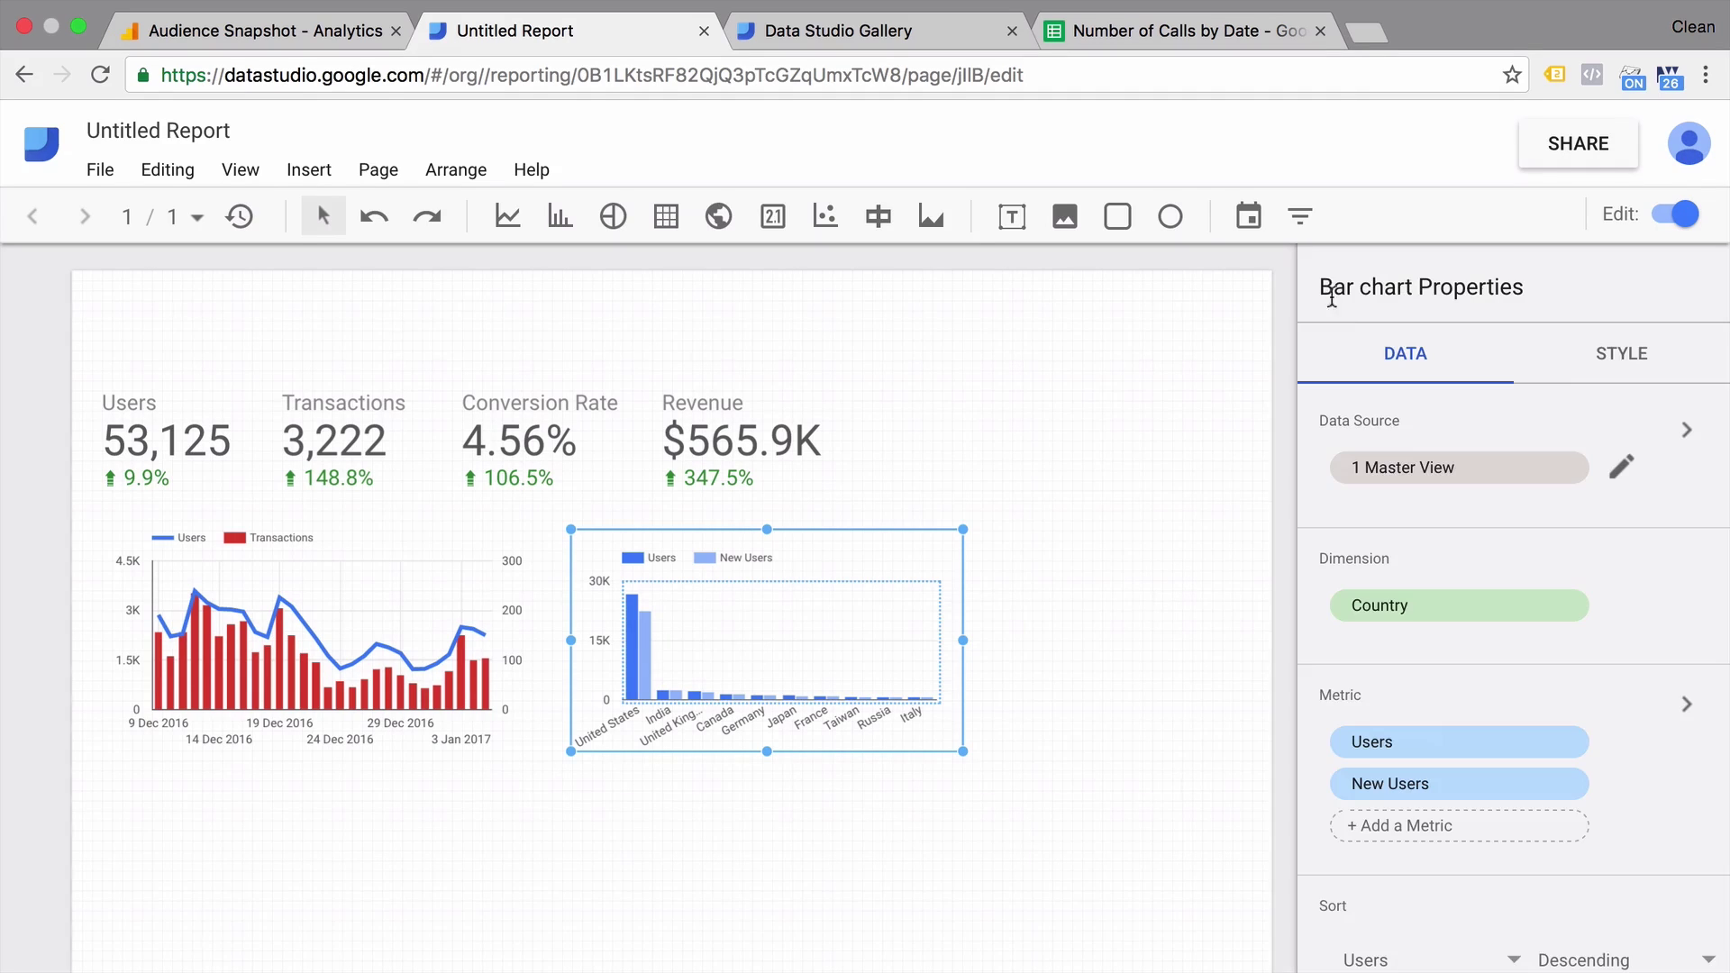
Stack the bar chart's bars and change its orientation to horizontal.
{"action": "left_click", "coordinate": [1619, 370]}
{"action": "left_click", "coordinate": [1354, 612]}
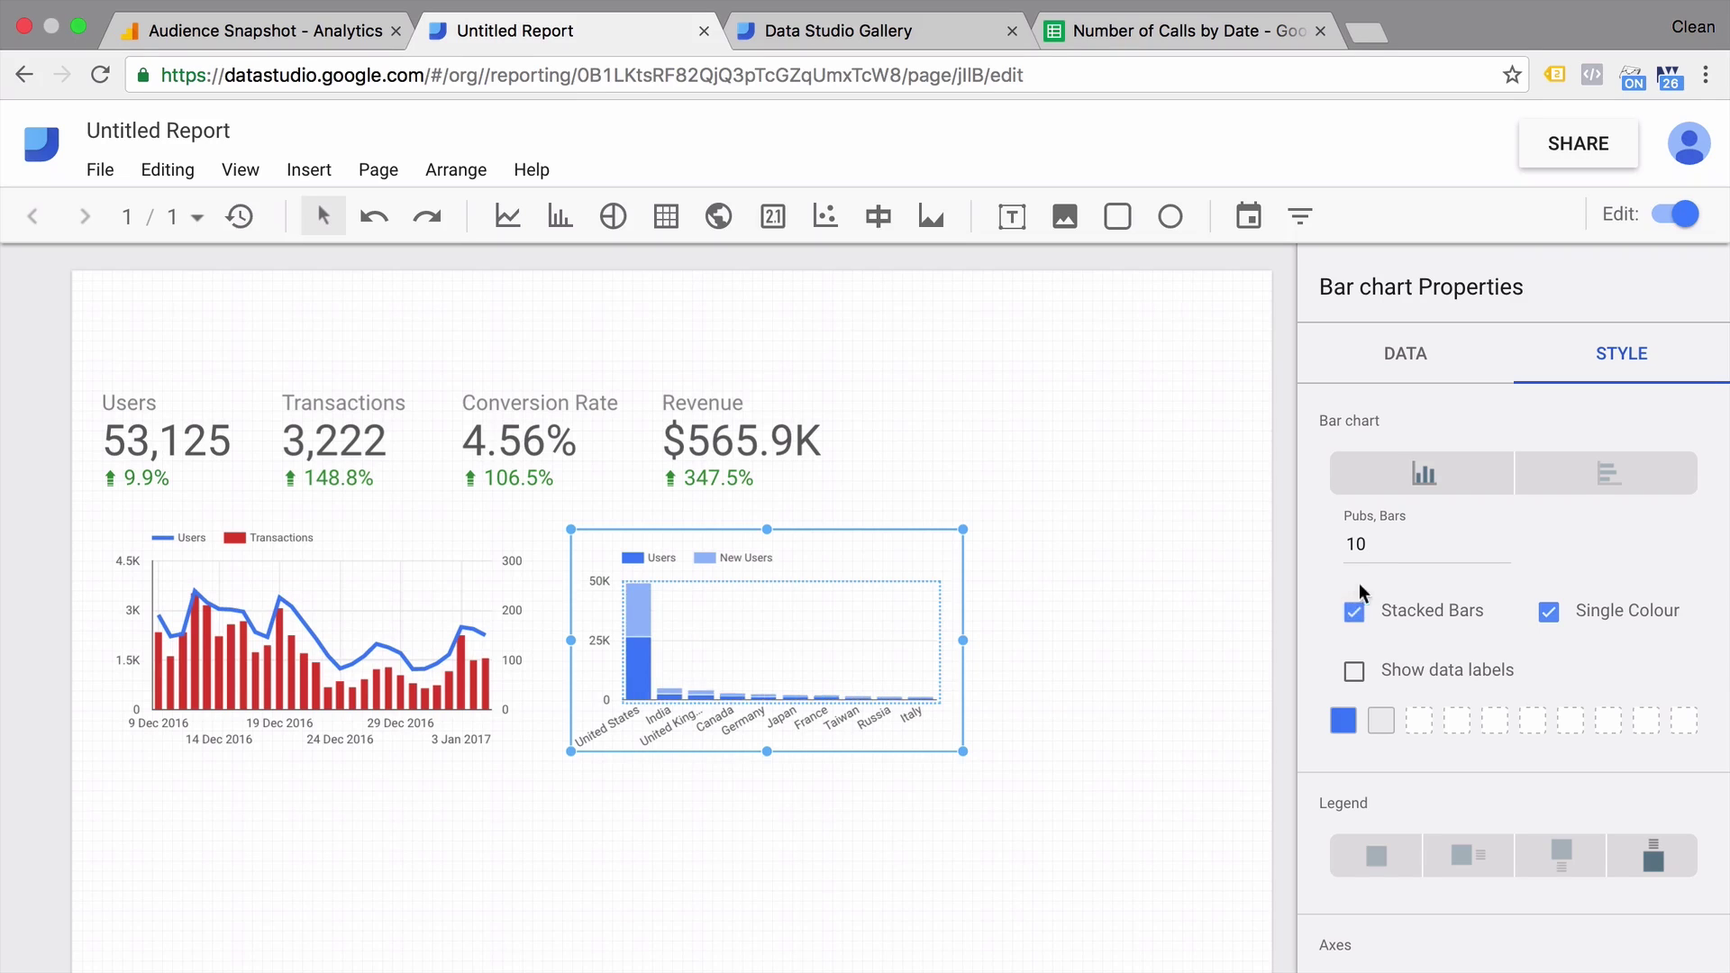
{"action": "left_click", "coordinate": [1594, 477]}
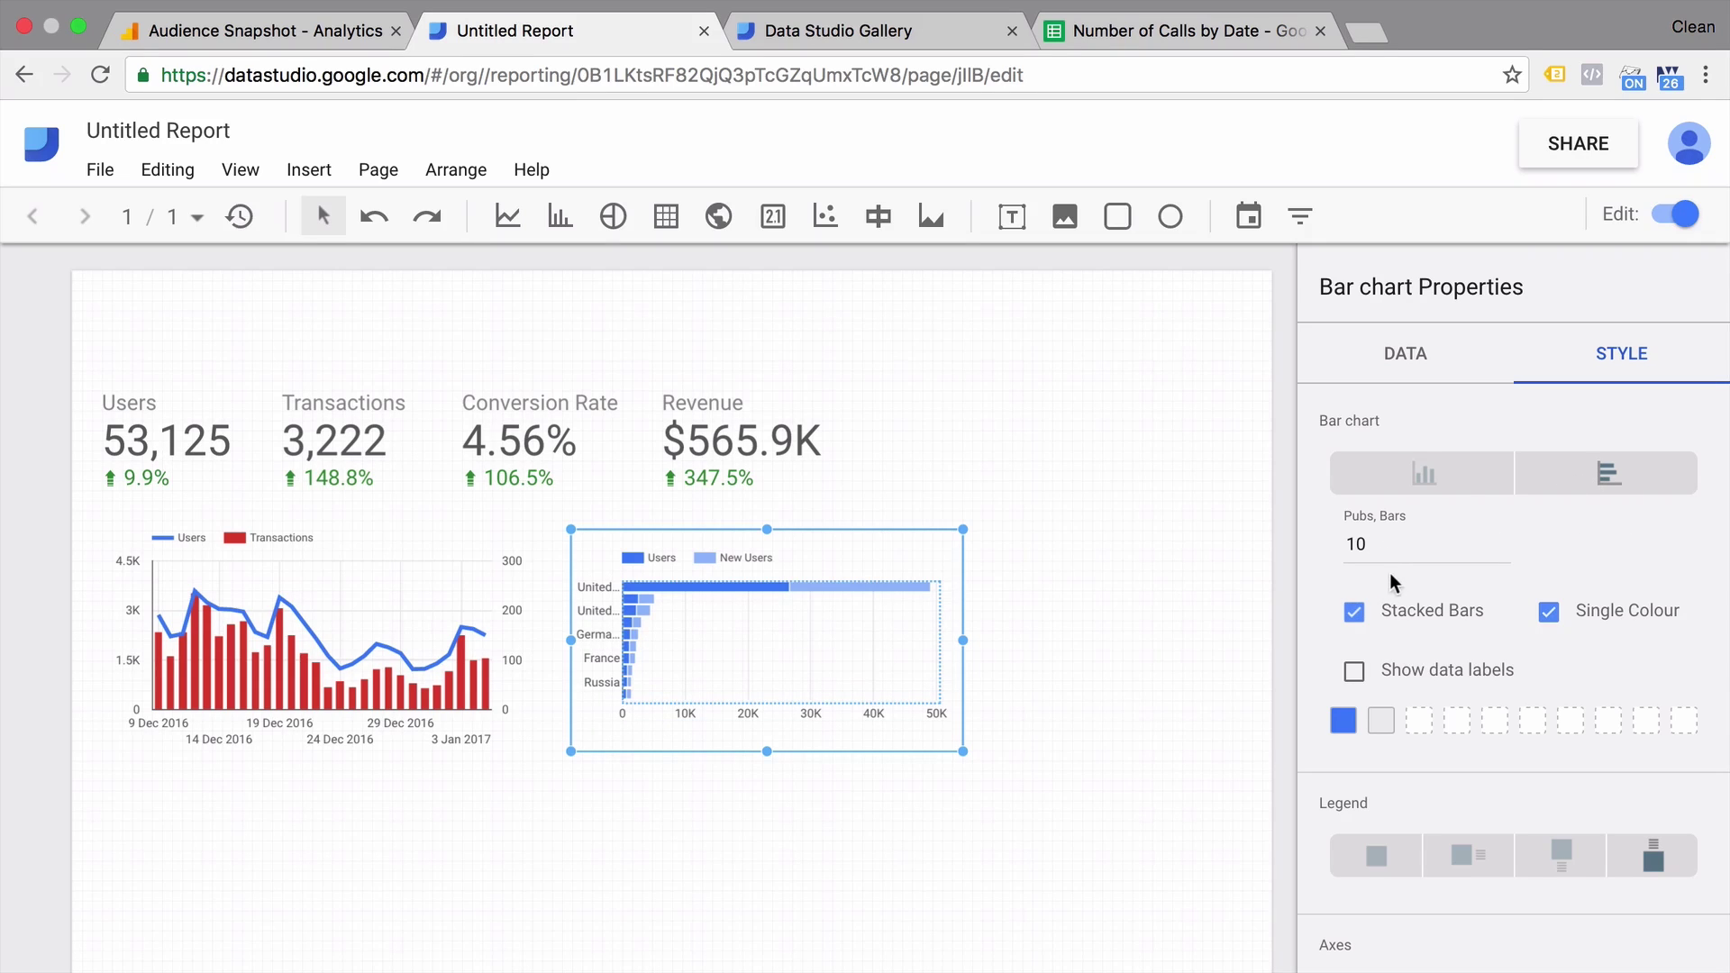
Turn off Single Colour for the bar chart and limit it to 5 bars.
{"action": "left_click", "coordinate": [1548, 611]}
{"action": "left_click_drag", "start_coordinate": [1371, 543], "coordinate": [1297, 540]}
{"action": "type", "text": "5"}
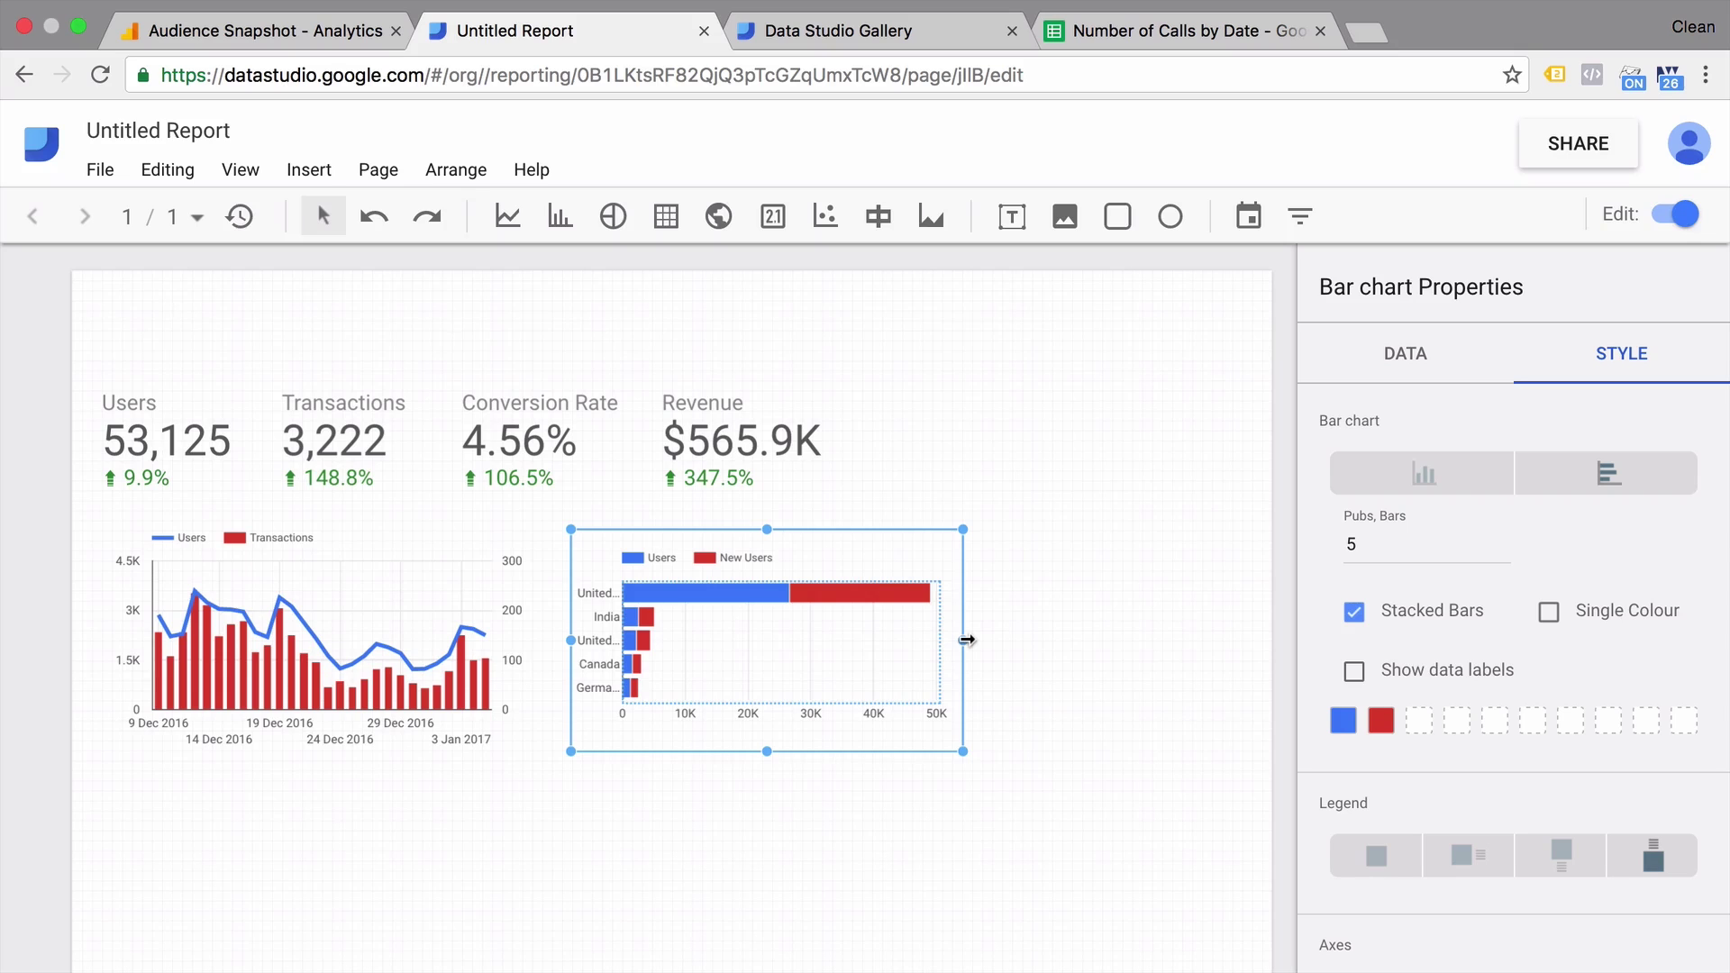
{"action": "scroll", "coordinate": [1479, 618], "scroll_direction": "down", "scroll_amount": 5}
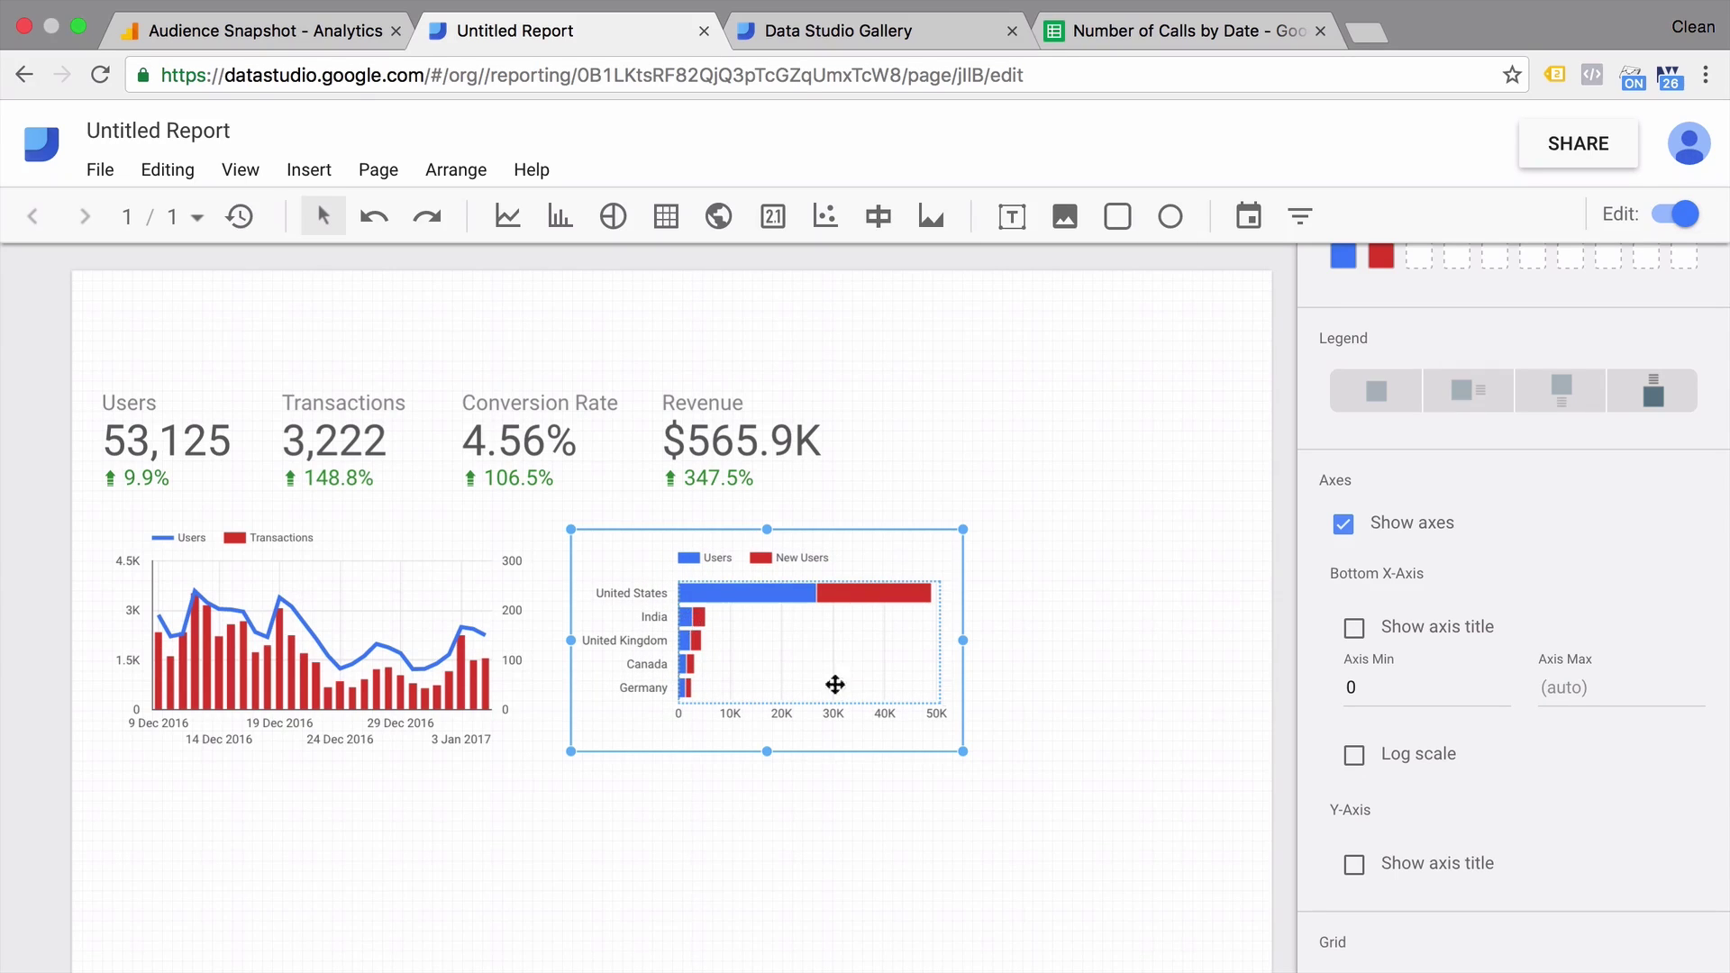
Insert a table below the time series chart and enlarge it to fill the space under that chart.
{"action": "left_click", "coordinate": [1073, 673]}
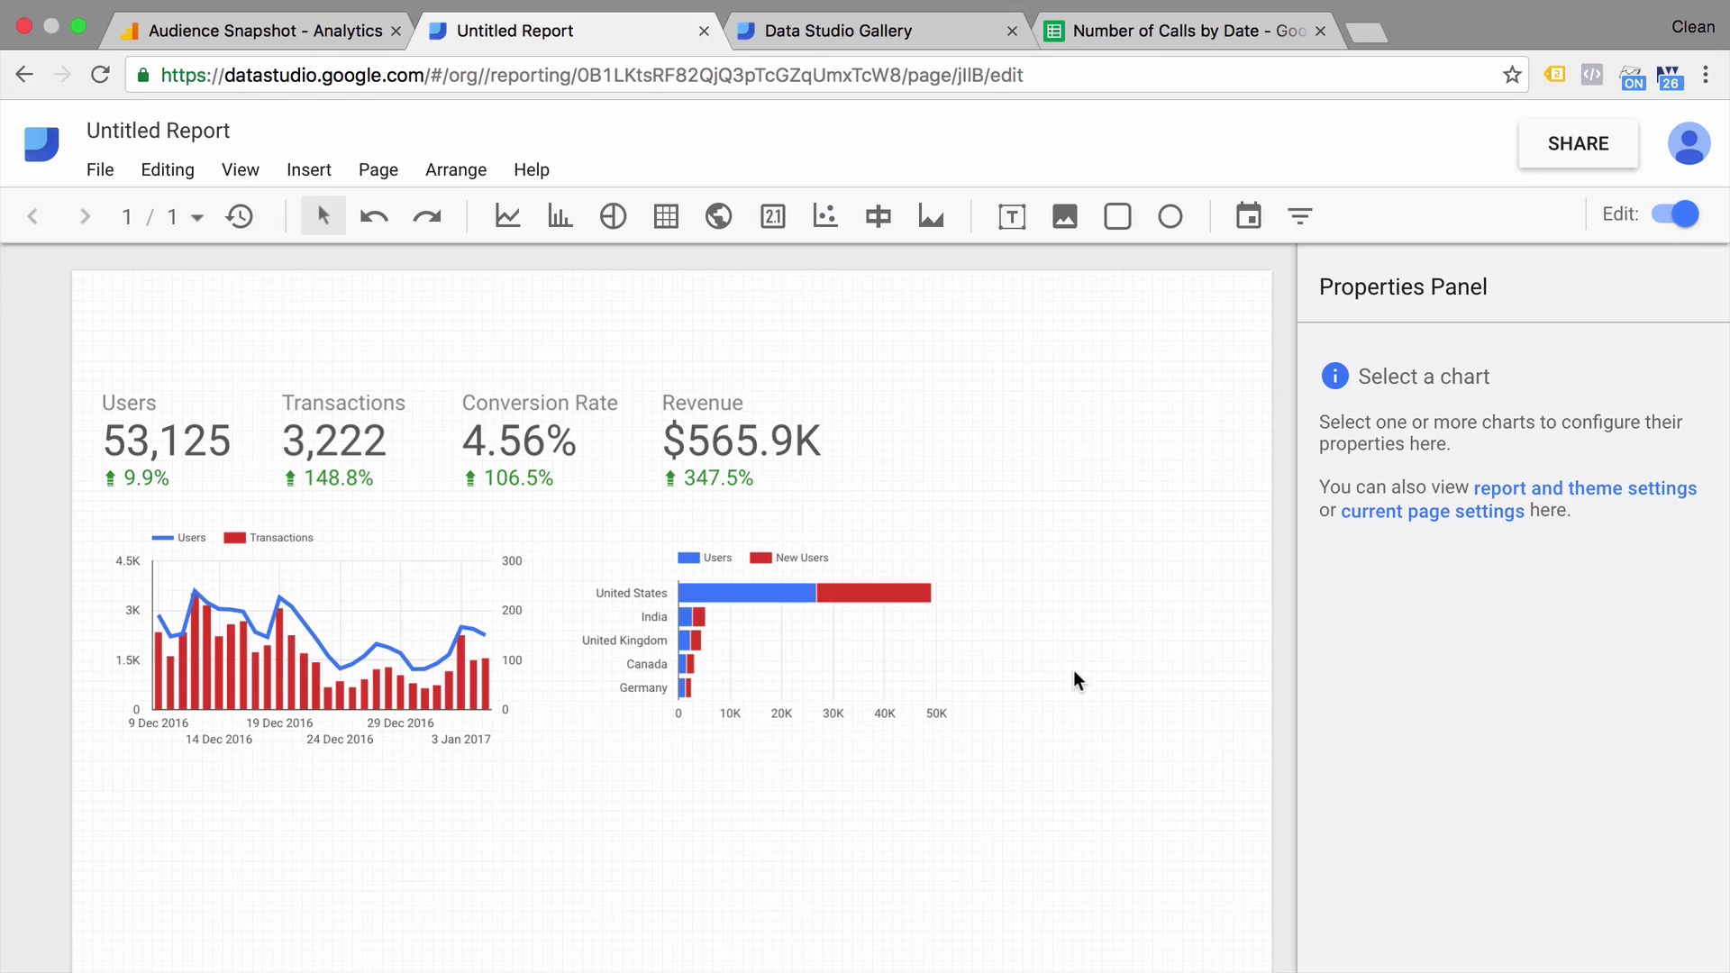
{"action": "scroll", "coordinate": [1074, 671], "scroll_direction": "down", "scroll_amount": 3}
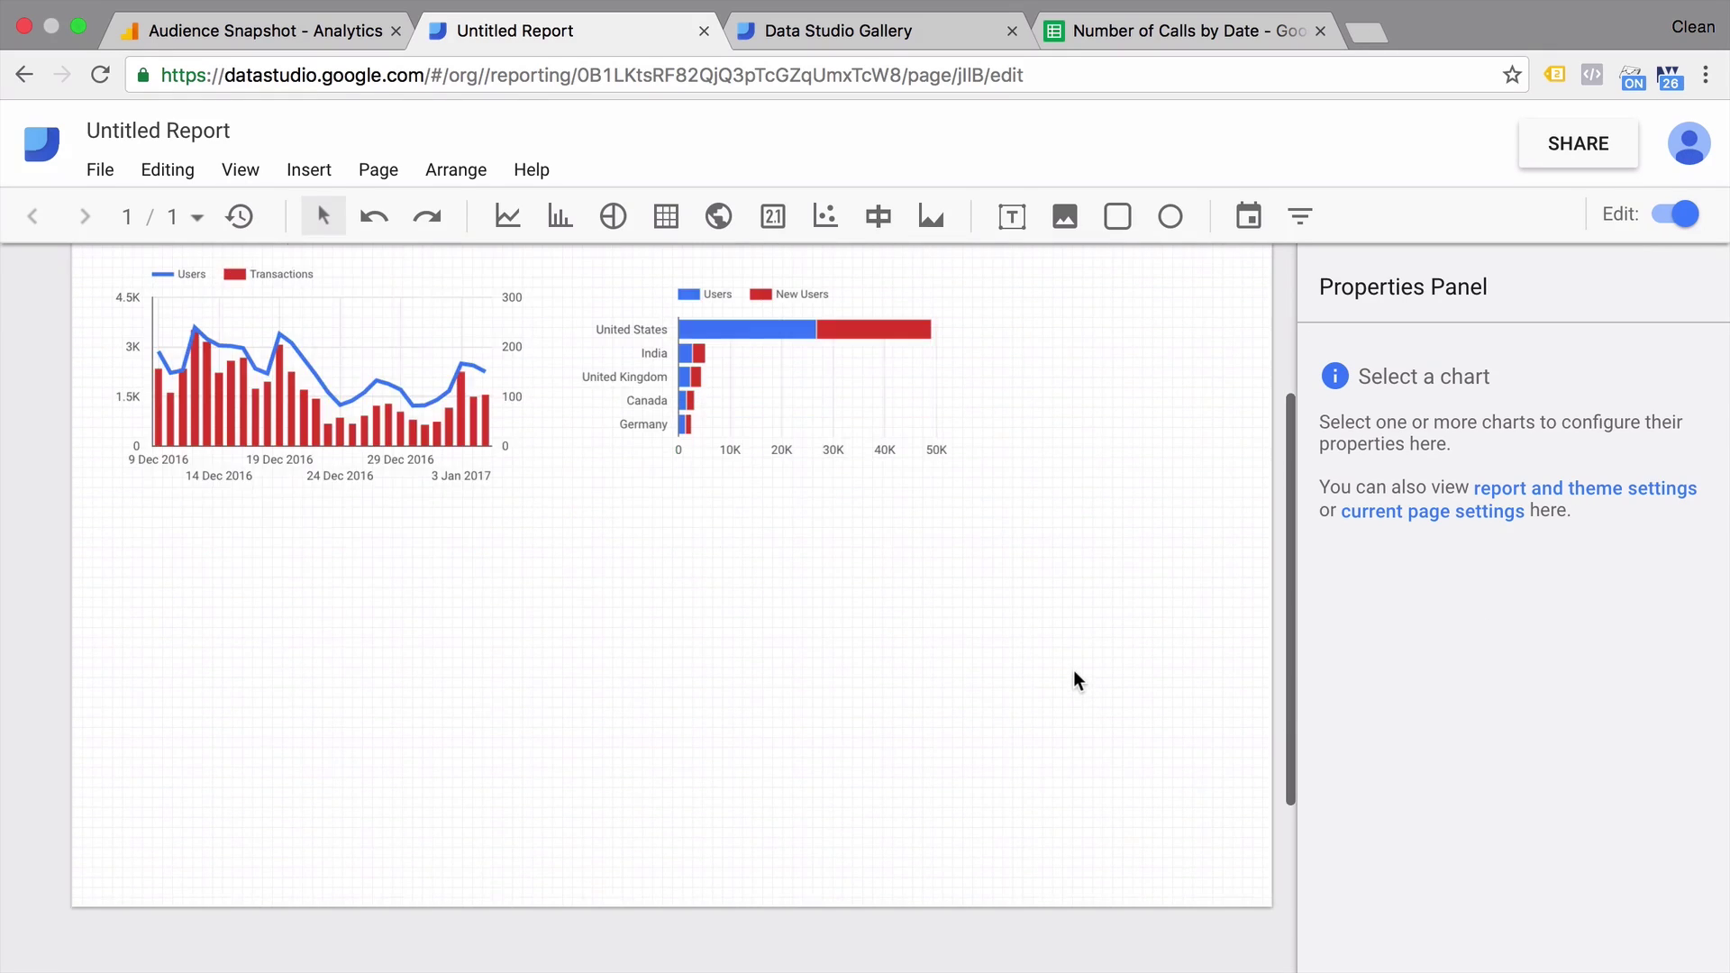
{"action": "left_click", "coordinate": [670, 214]}
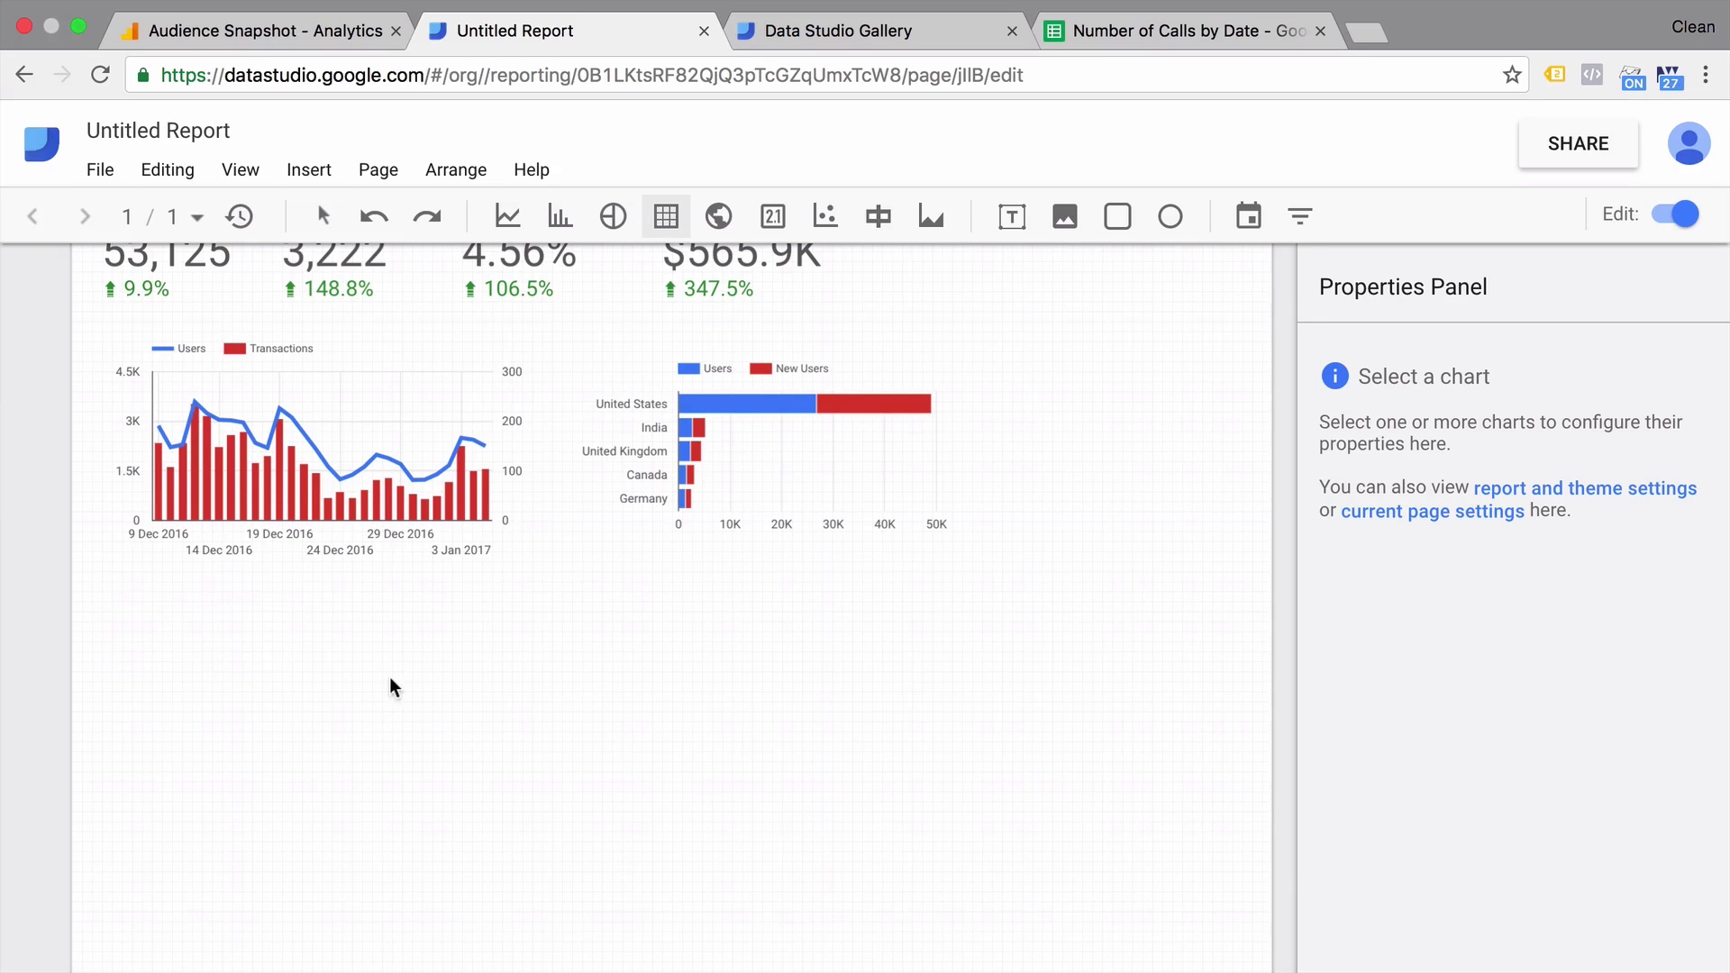
{"action": "left_click_drag", "start_coordinate": [108, 598], "coordinate": [300, 668]}
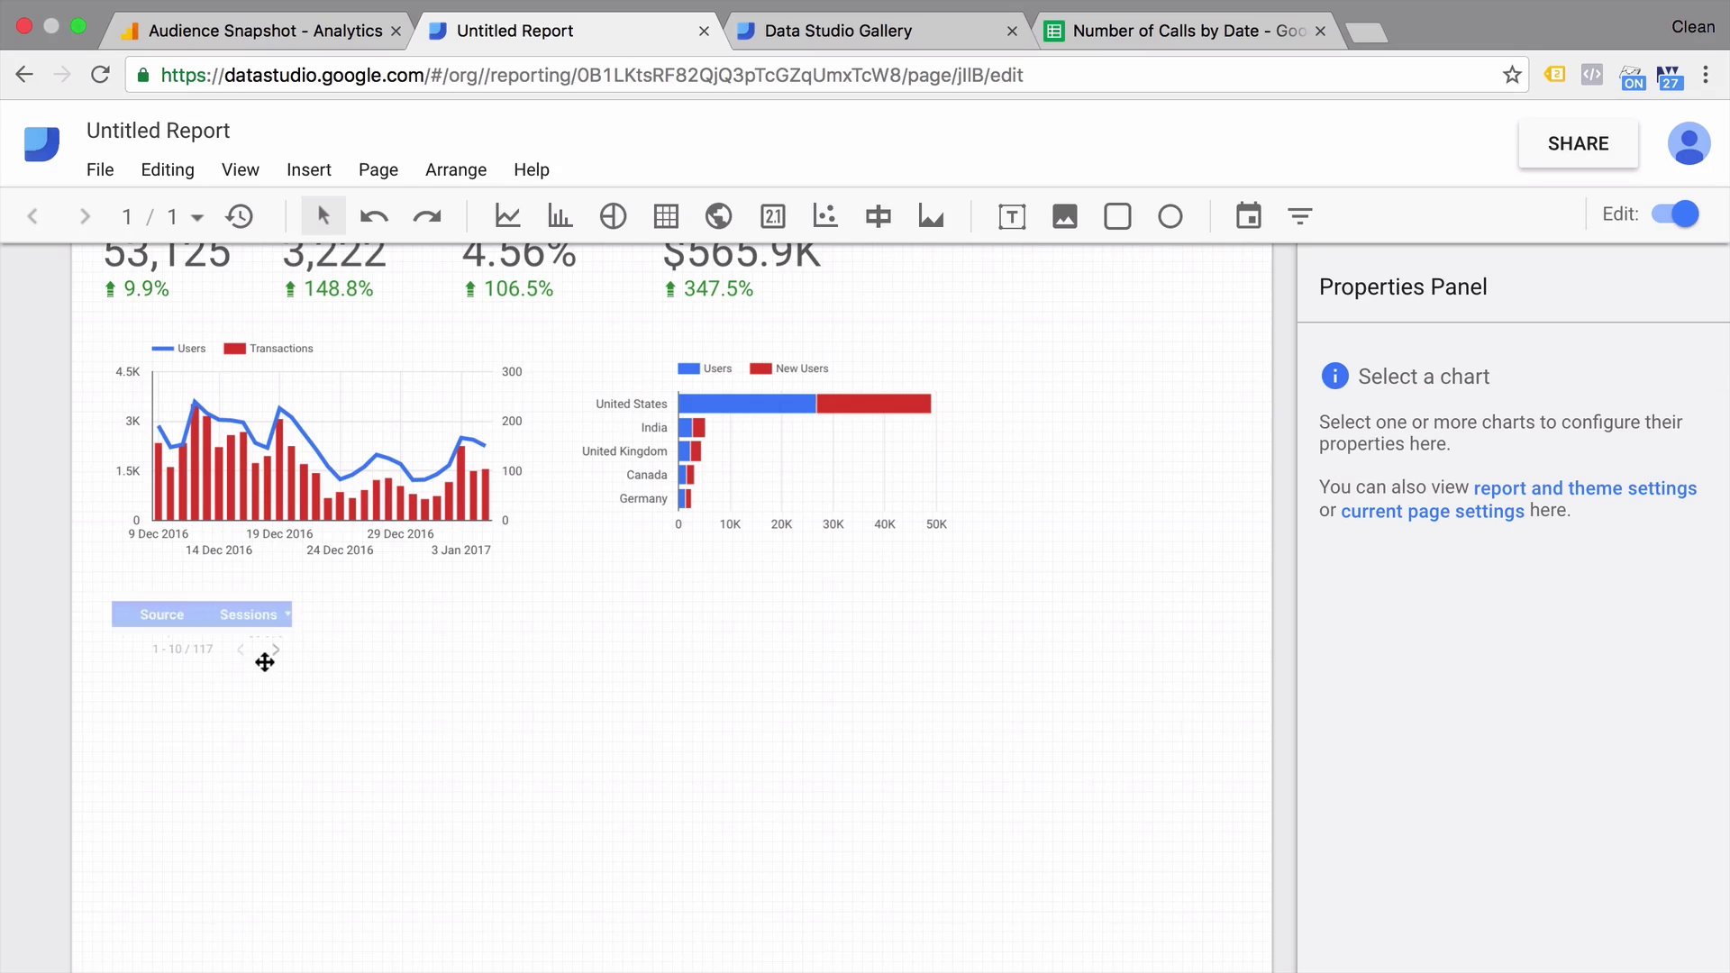
{"action": "left_click_drag", "start_coordinate": [293, 663], "coordinate": [516, 793]}
{"action": "left_click_drag", "start_coordinate": [557, 904], "coordinate": [546, 899]}
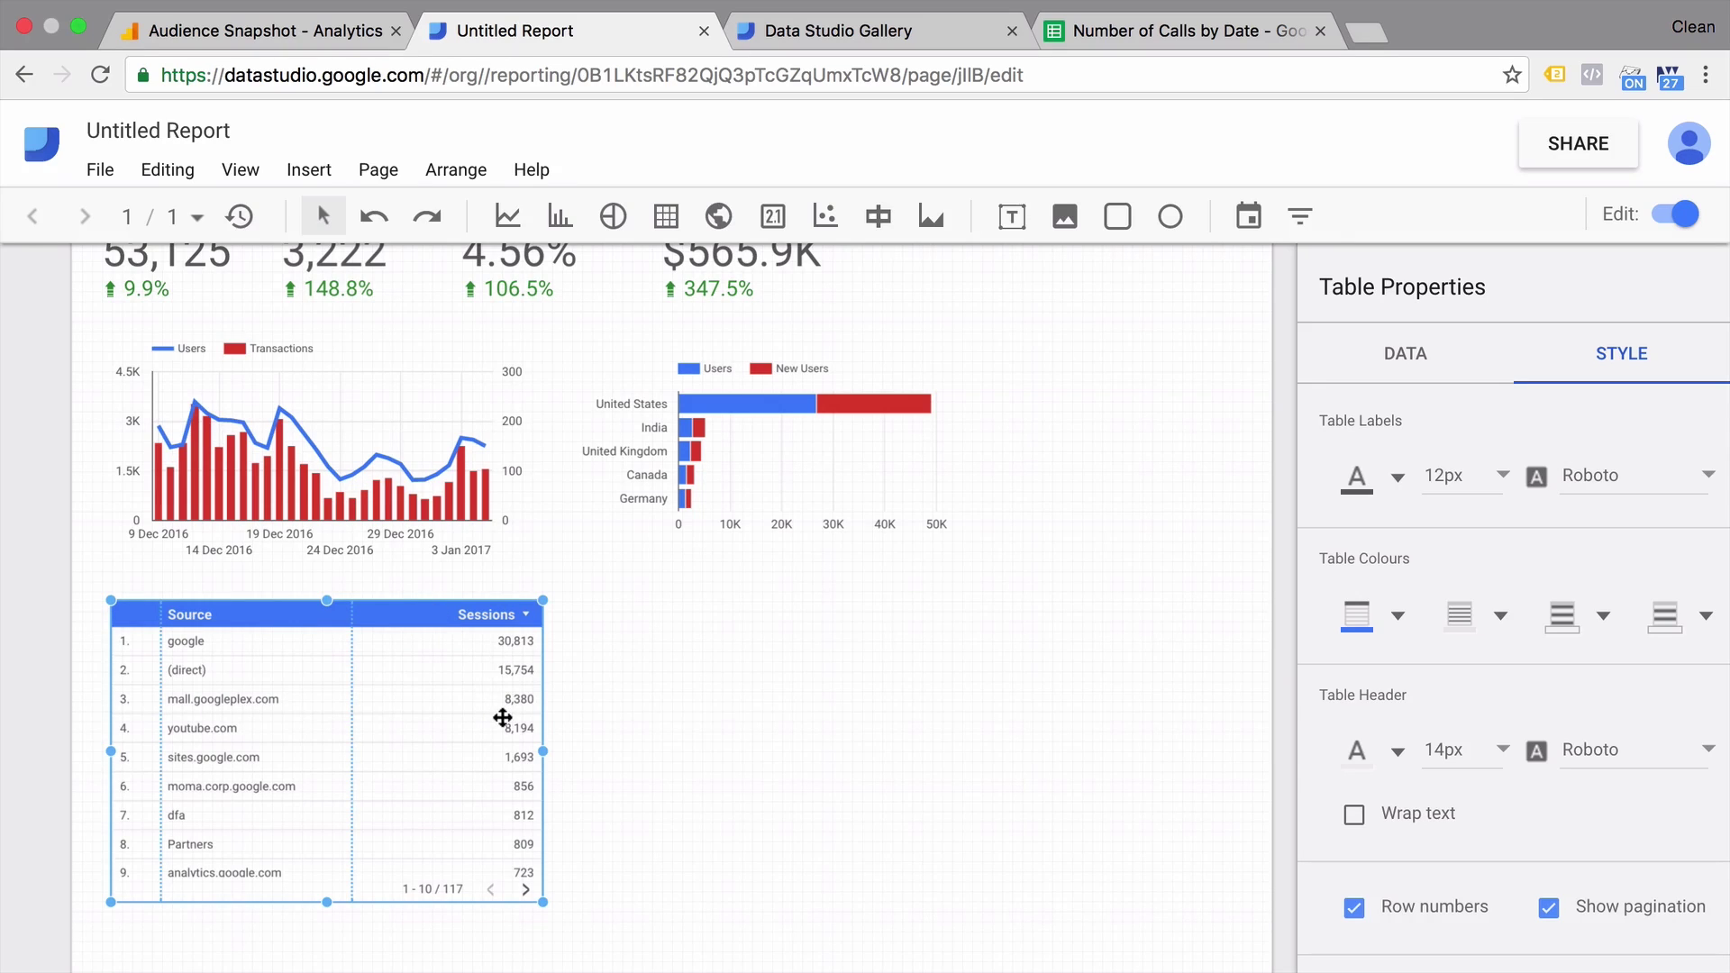
Search the metrics for "Conversion" and add the E-commerce Conversion Rate as the table's second metric.
{"action": "left_click", "coordinate": [1399, 376]}
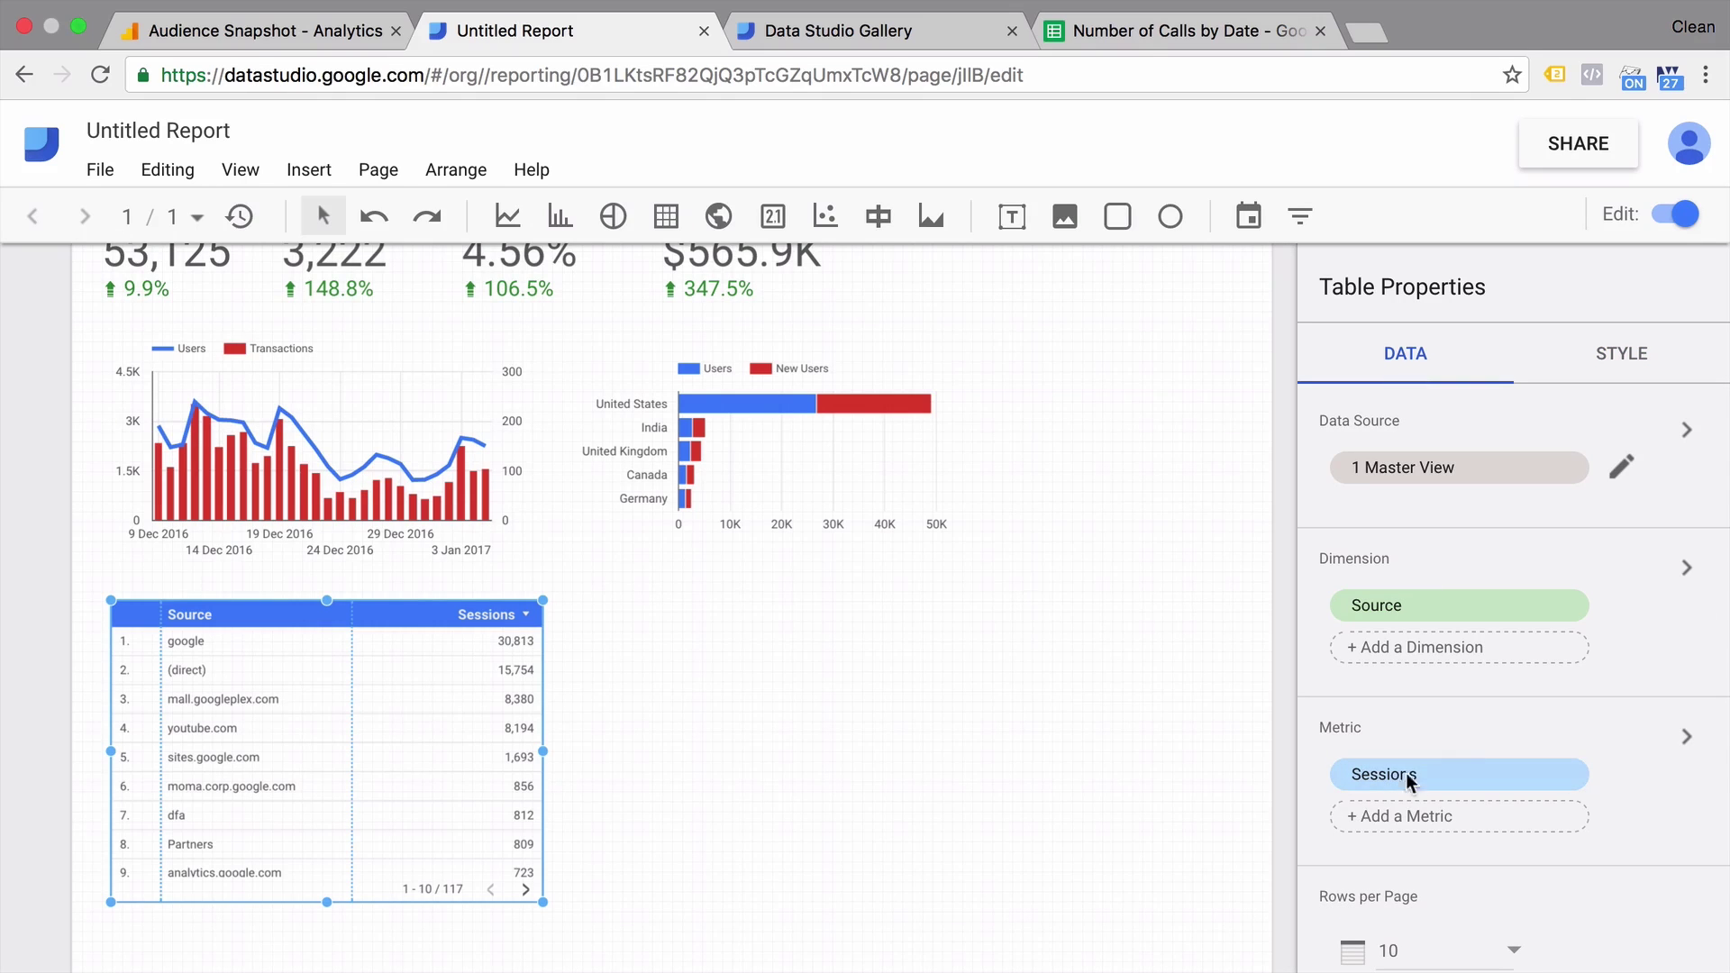
{"action": "left_click", "coordinate": [1382, 816]}
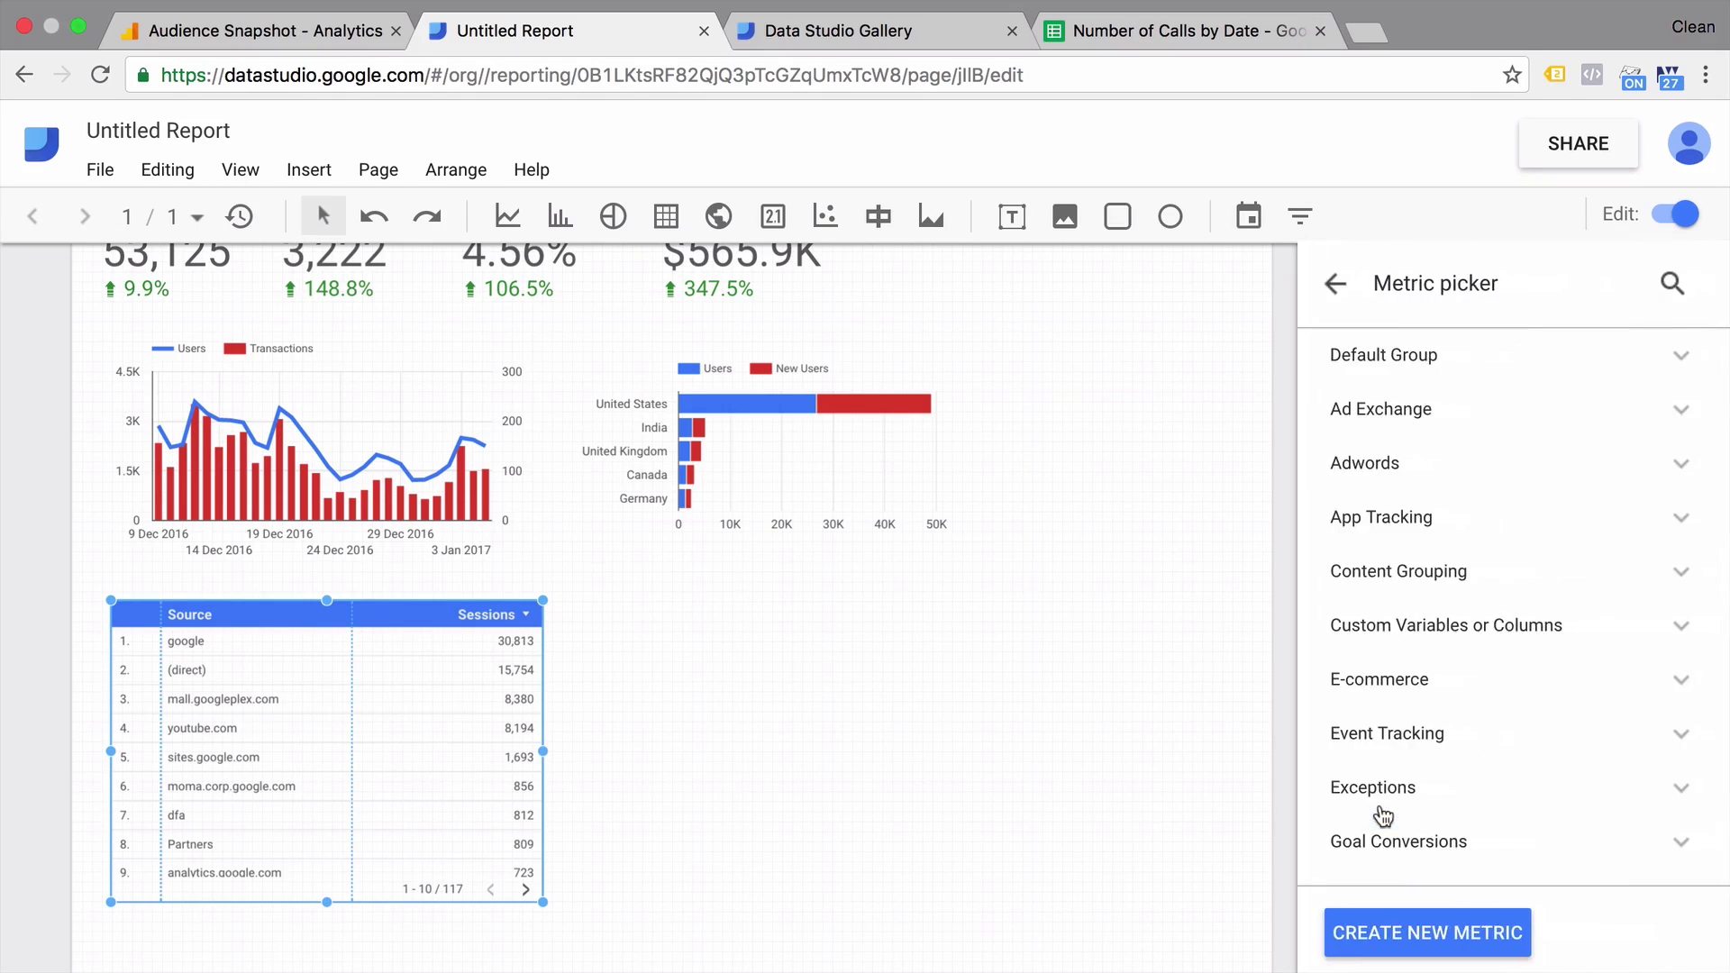
{"action": "left_click", "coordinate": [1673, 280]}
{"action": "type", "text": "Conversion"}
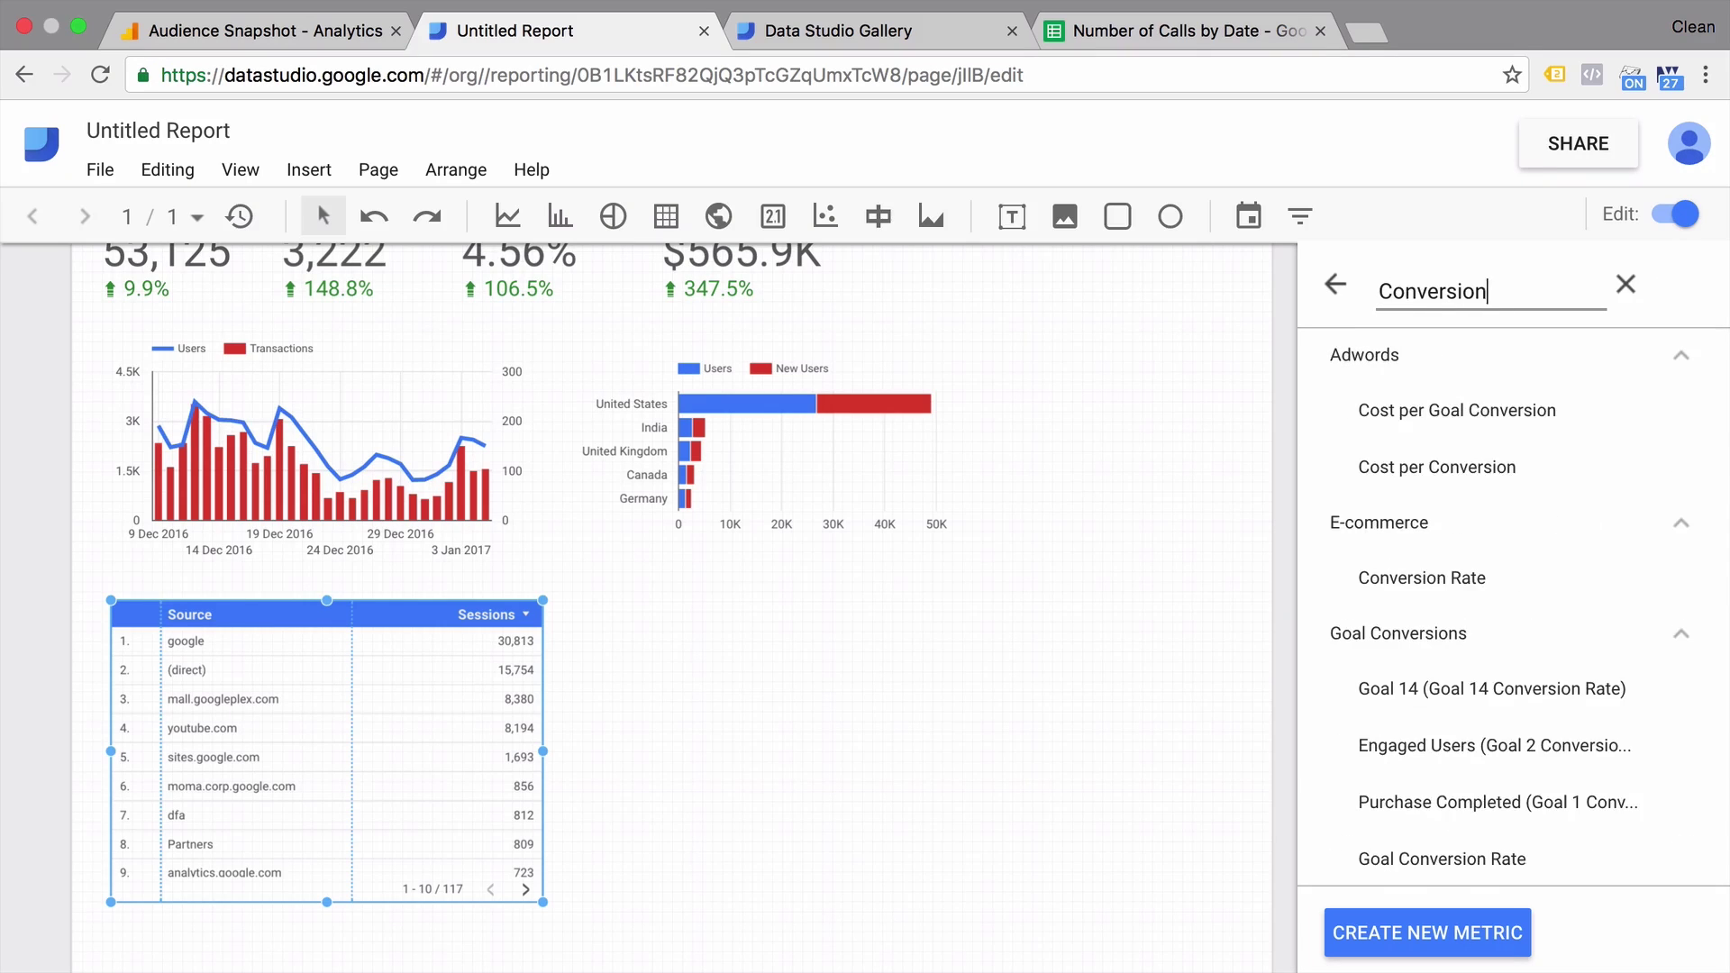
{"action": "left_click", "coordinate": [1415, 581]}
{"action": "left_click", "coordinate": [942, 730]}
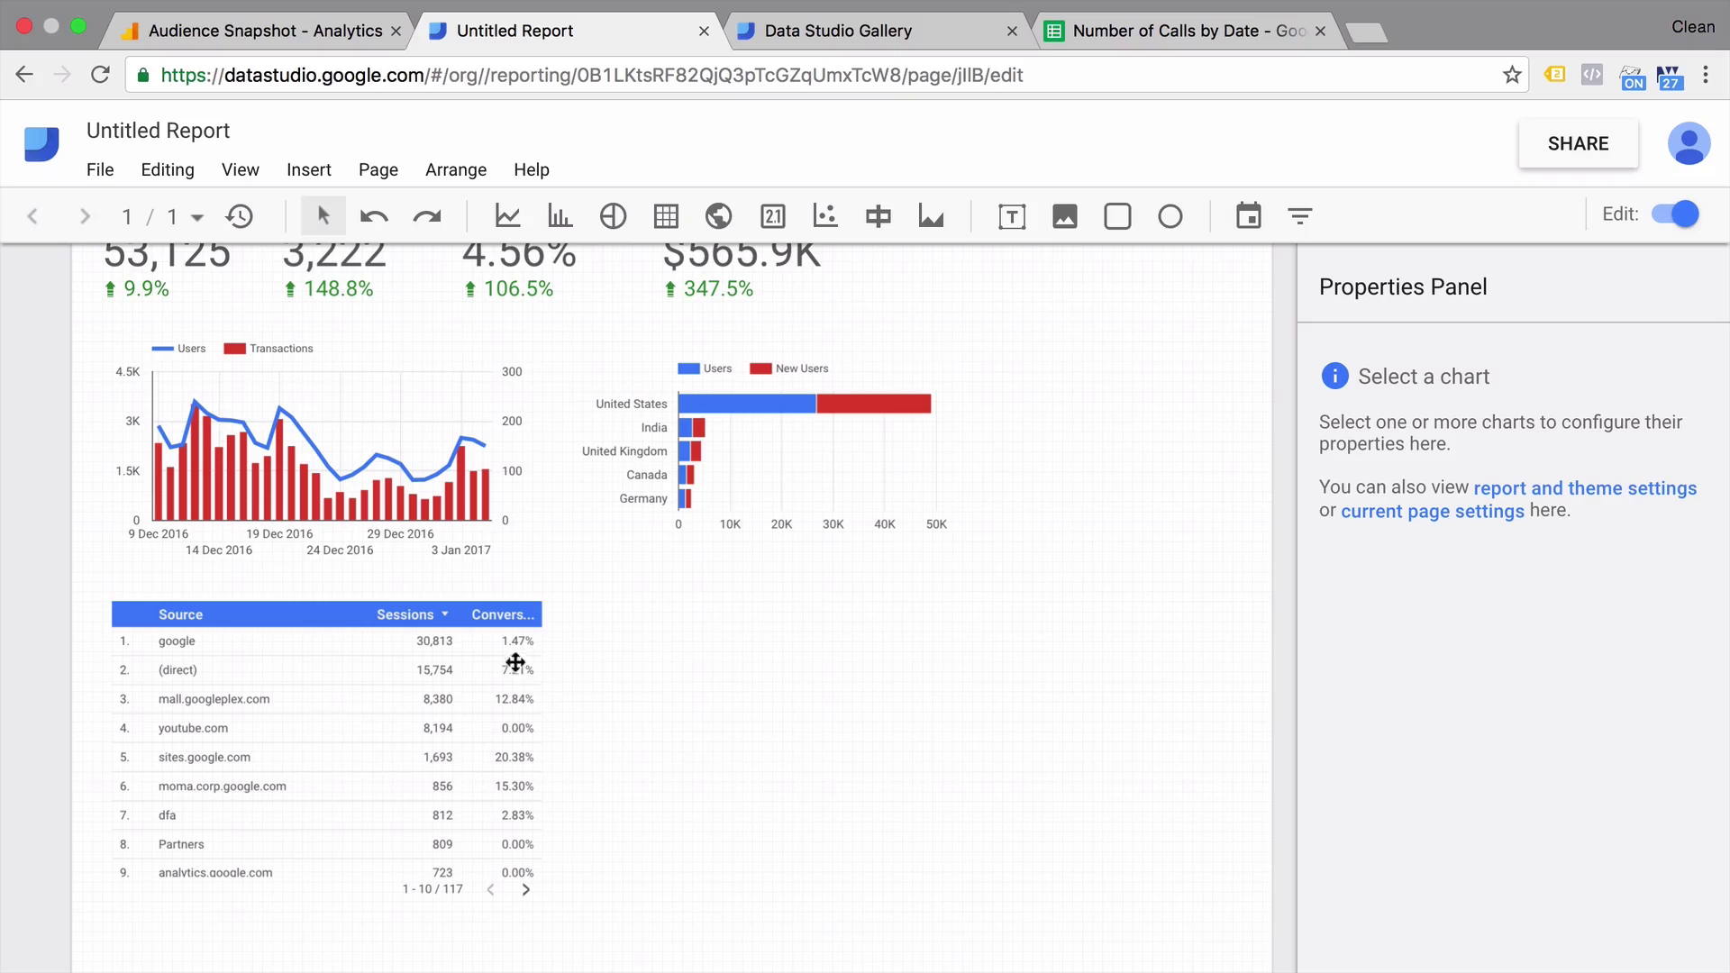
Move Conversion Rate ahead of Sessions in the table and widen the Conversion Rate and Source columns.
{"action": "left_click", "coordinate": [520, 708]}
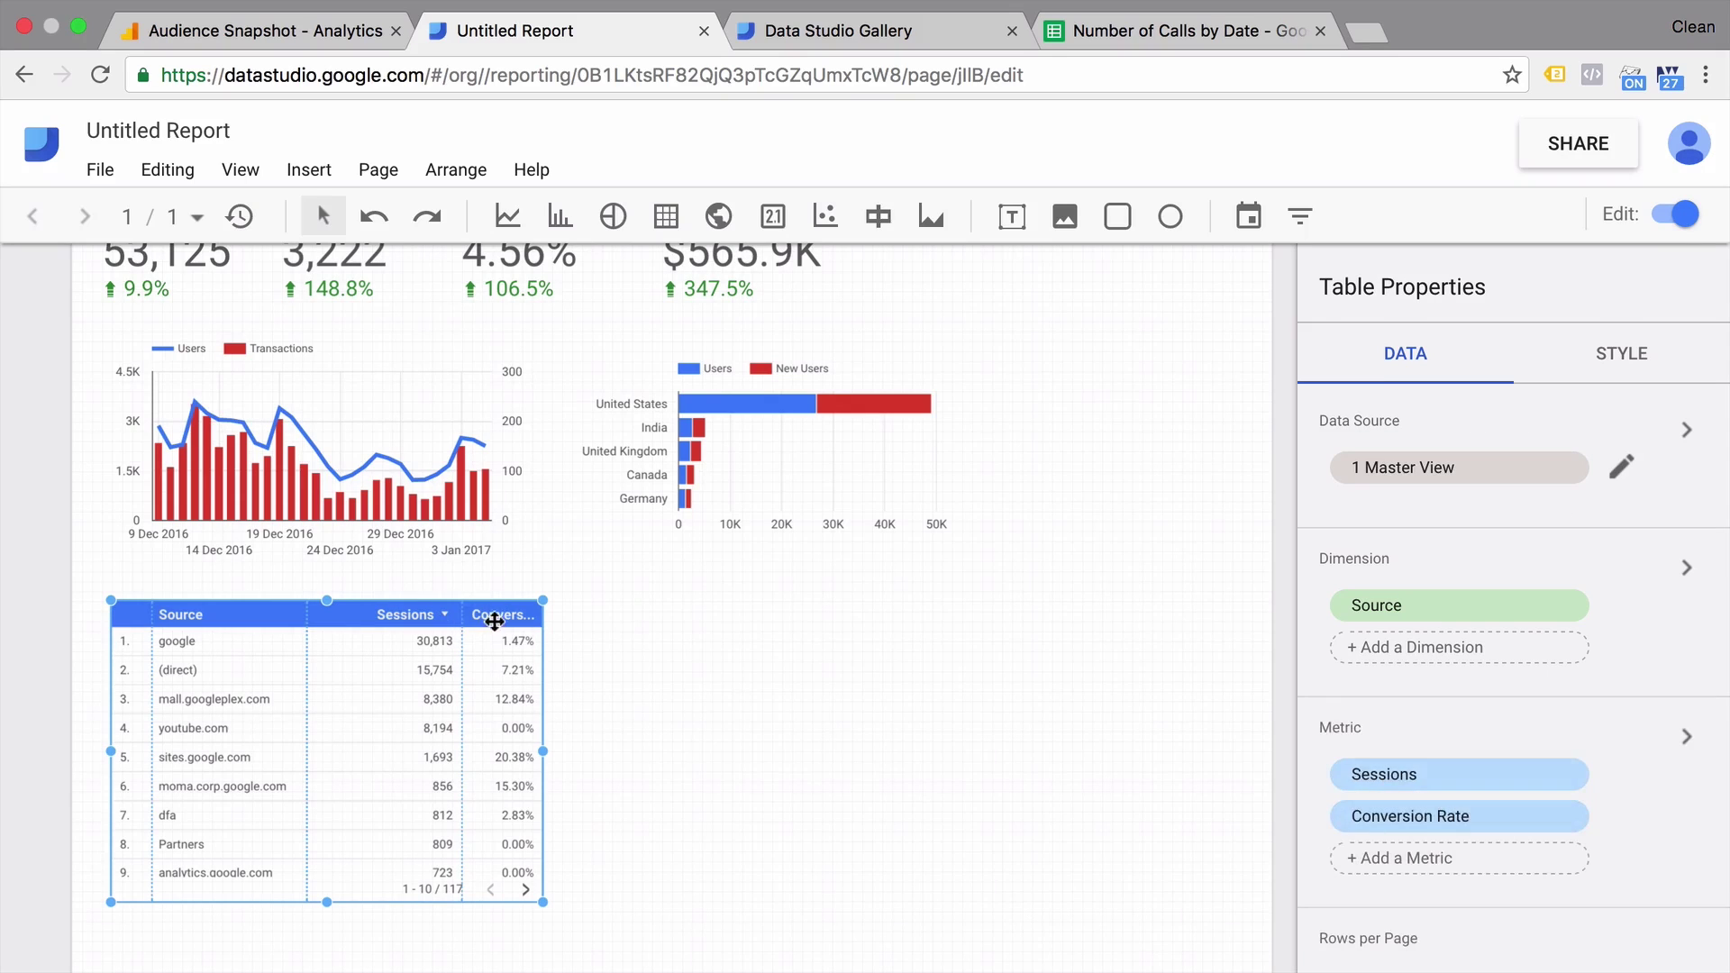
{"action": "left_click_drag", "start_coordinate": [1421, 814], "coordinate": [1413, 762]}
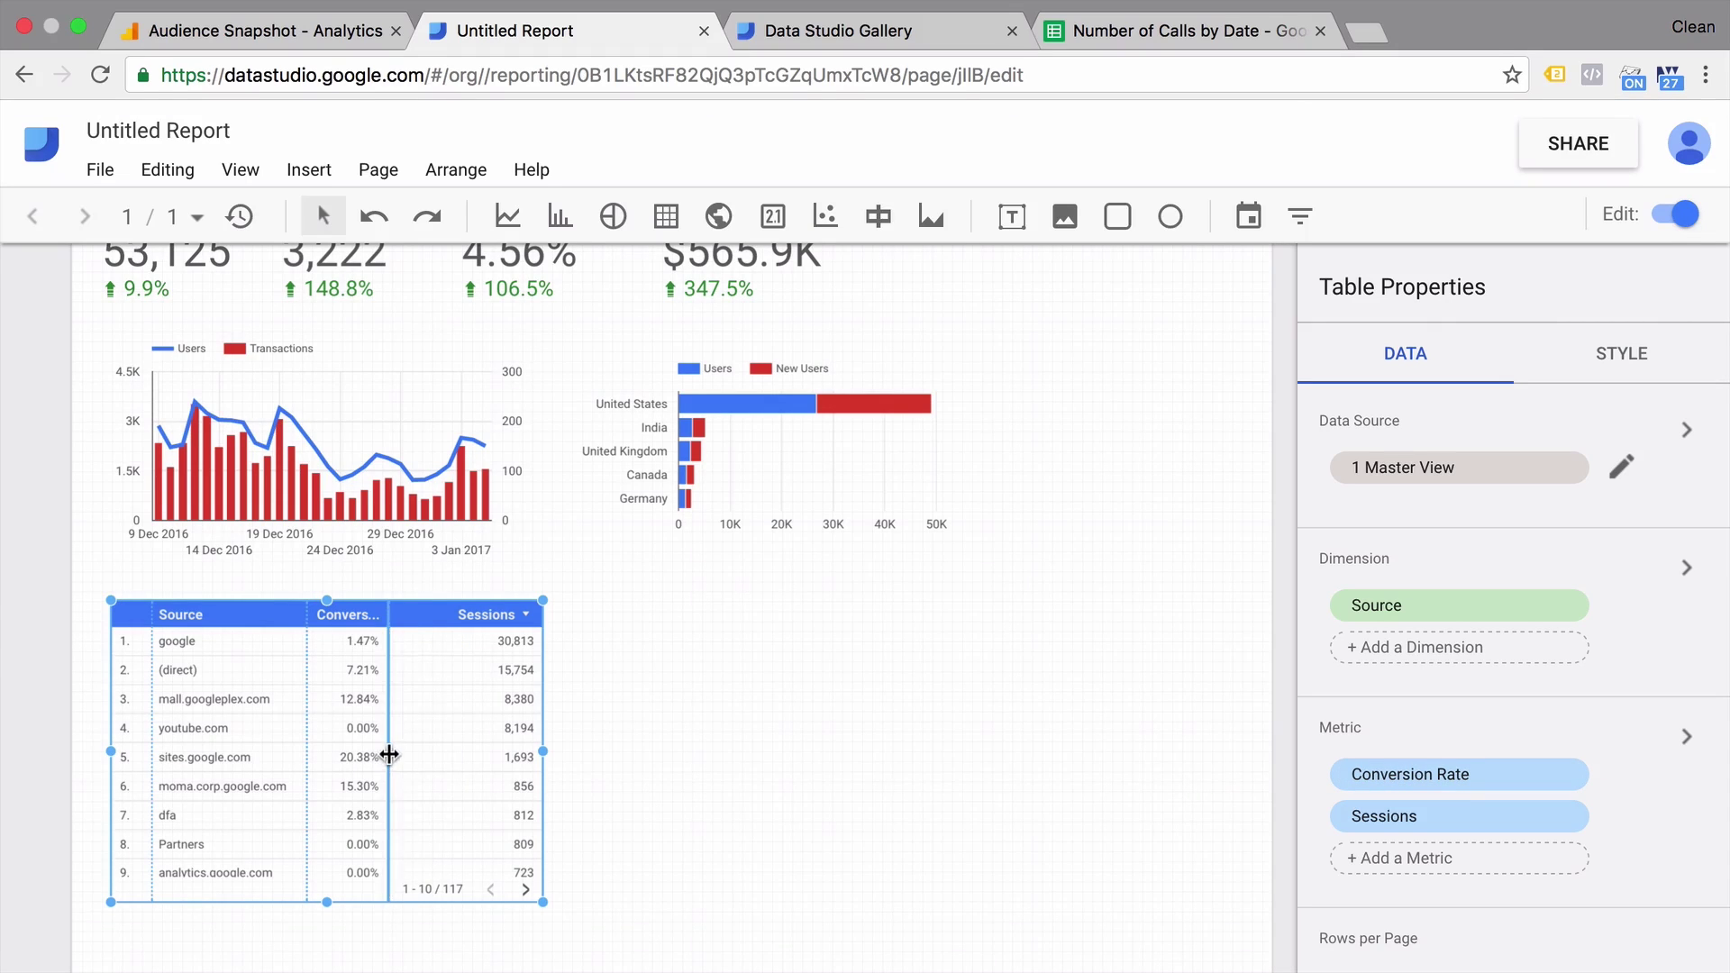
{"action": "left_click_drag", "start_coordinate": [389, 755], "coordinate": [433, 753]}
{"action": "left_click_drag", "start_coordinate": [301, 754], "coordinate": [331, 755]}
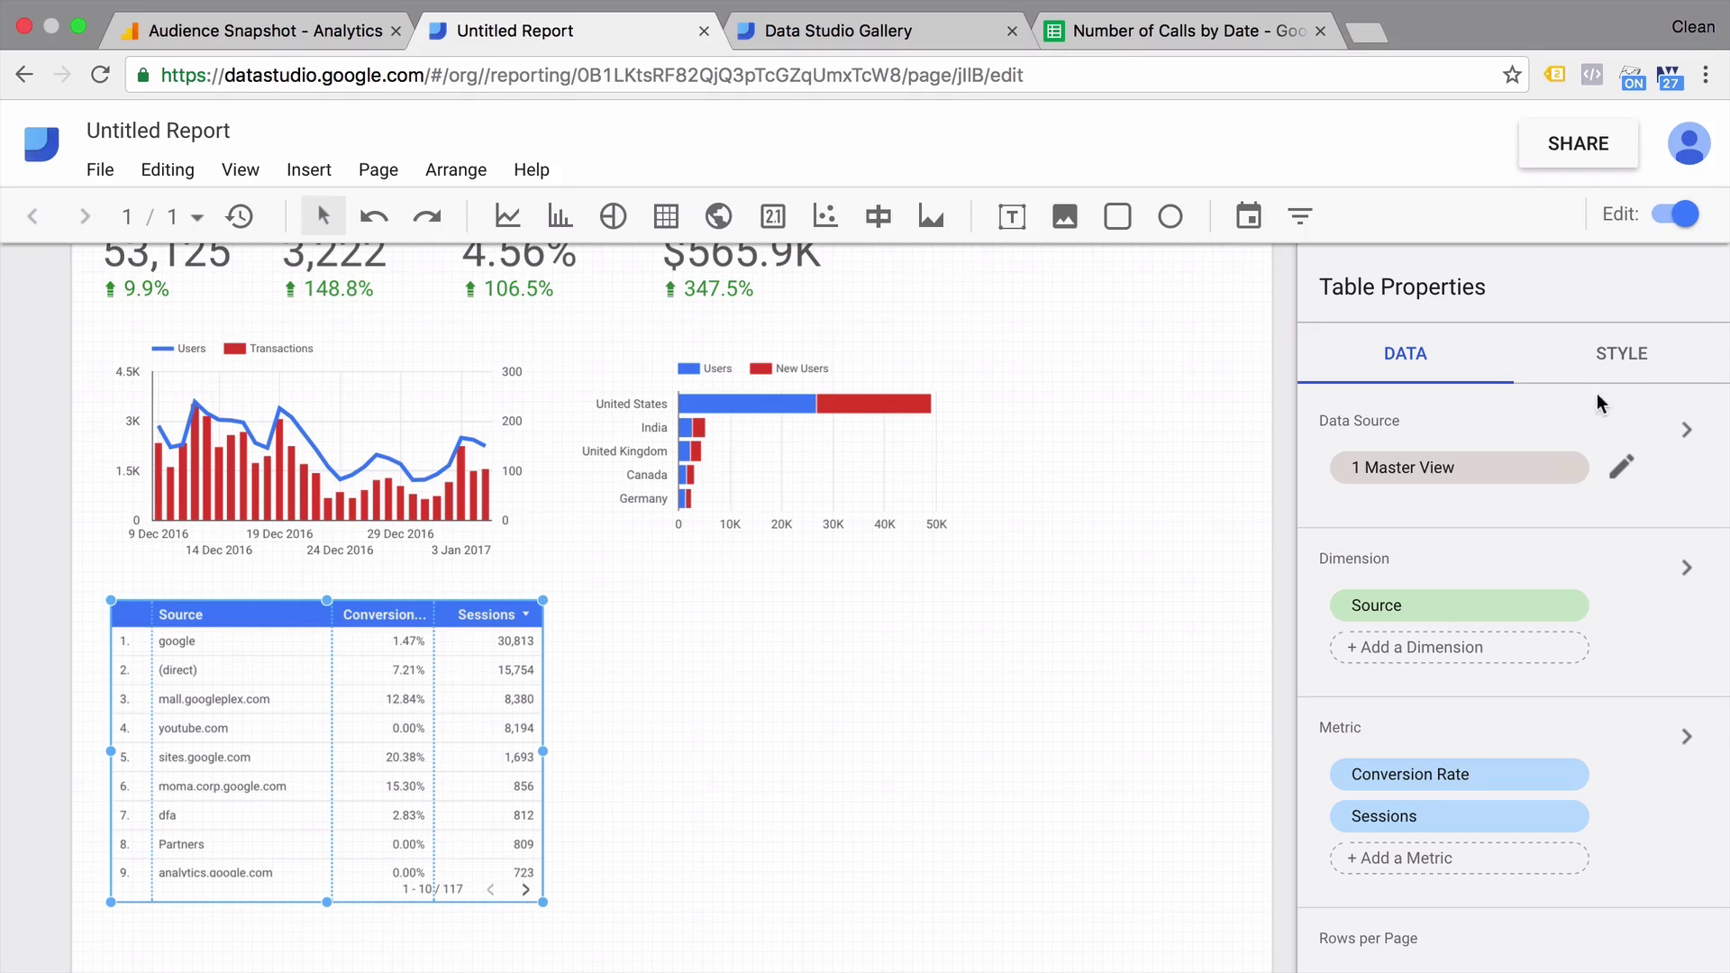
Display the table's first metric column, Conversion Rate, as a heat map.
{"action": "left_click", "coordinate": [1622, 365]}
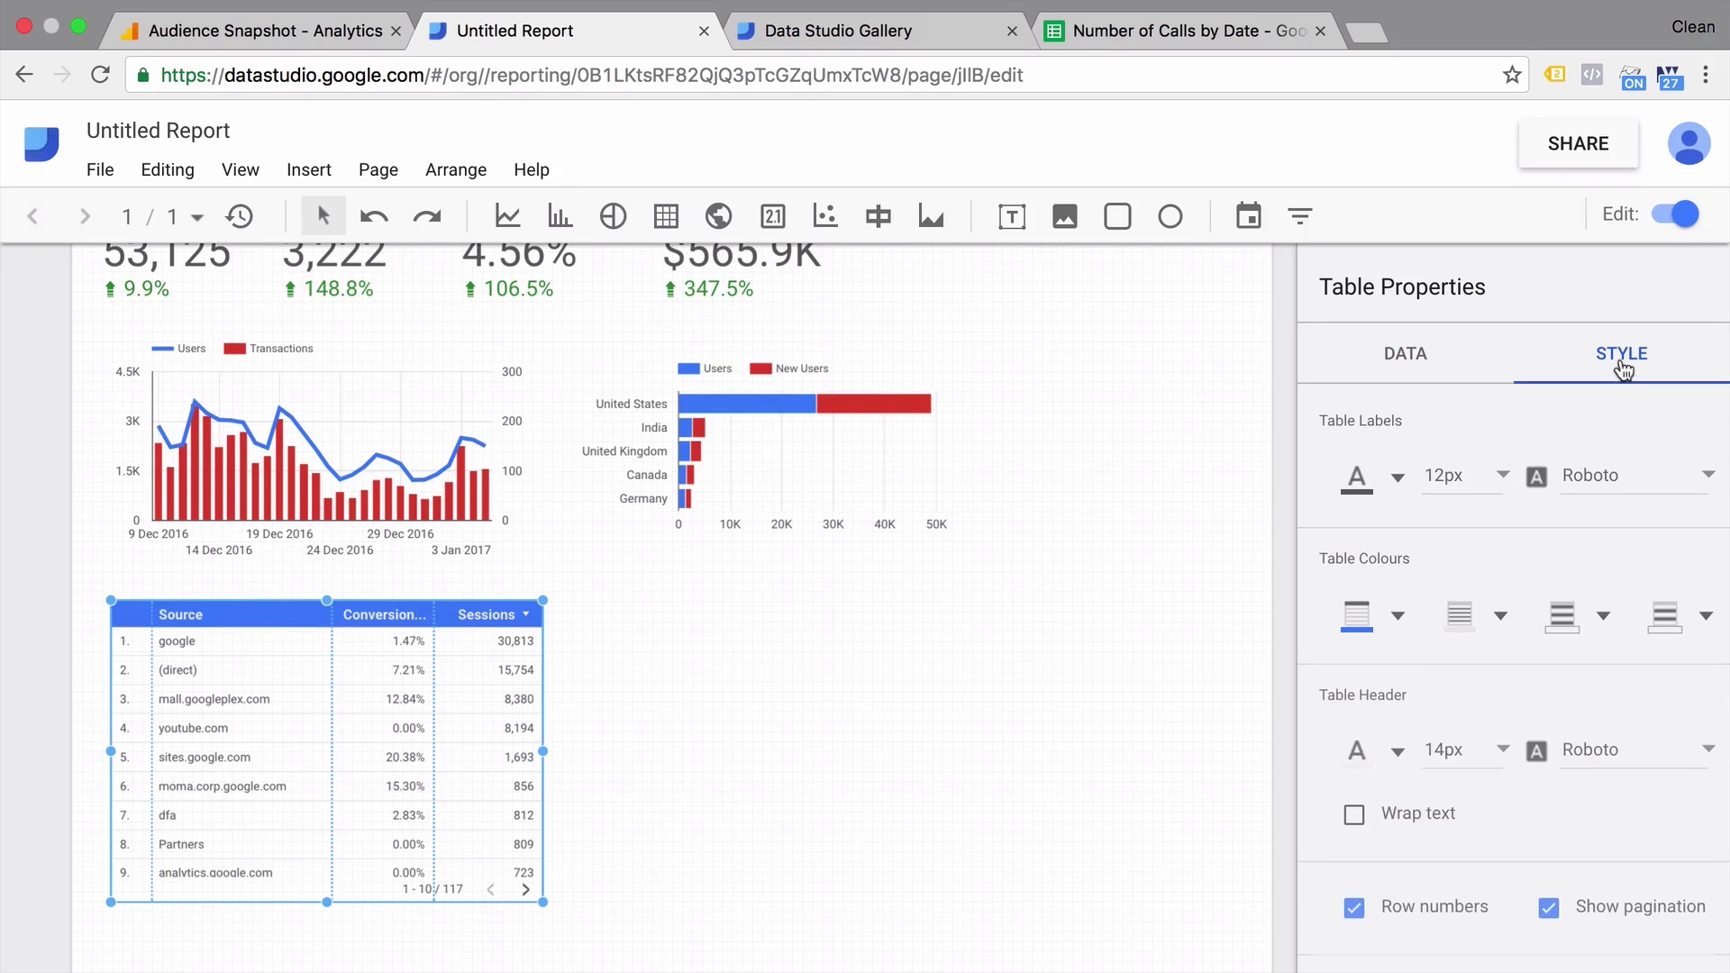
{"action": "scroll", "coordinate": [1510, 555], "scroll_direction": "down", "scroll_amount": 6}
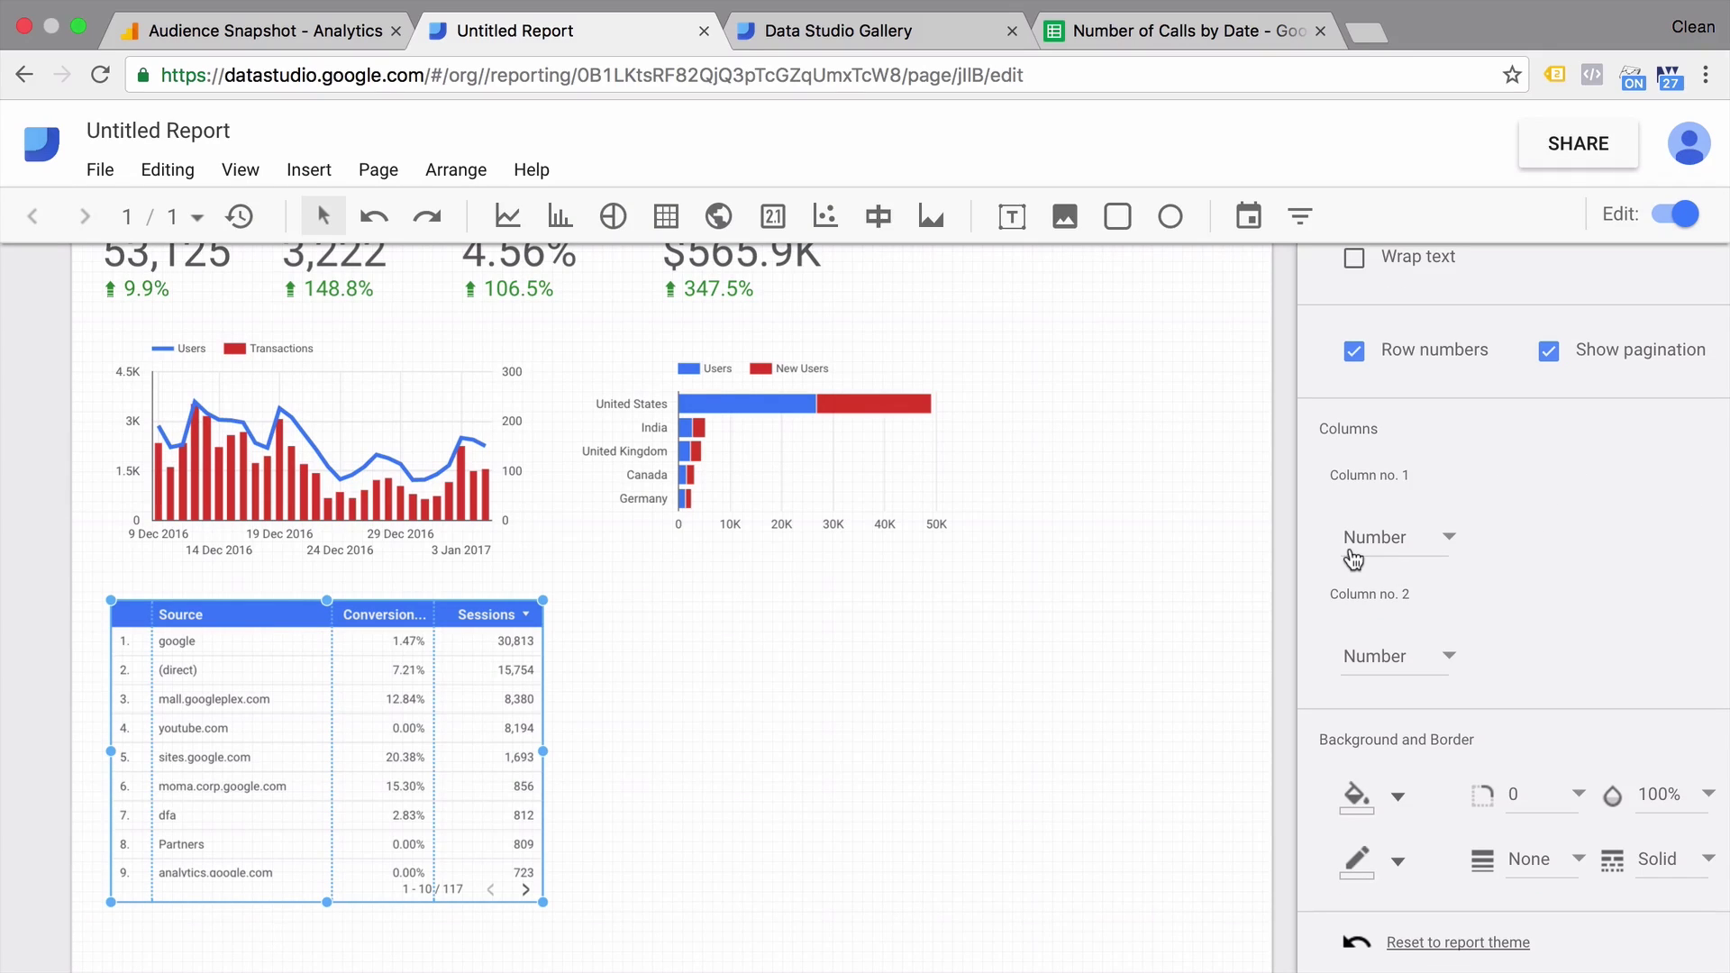
{"action": "left_click", "coordinate": [1422, 666]}
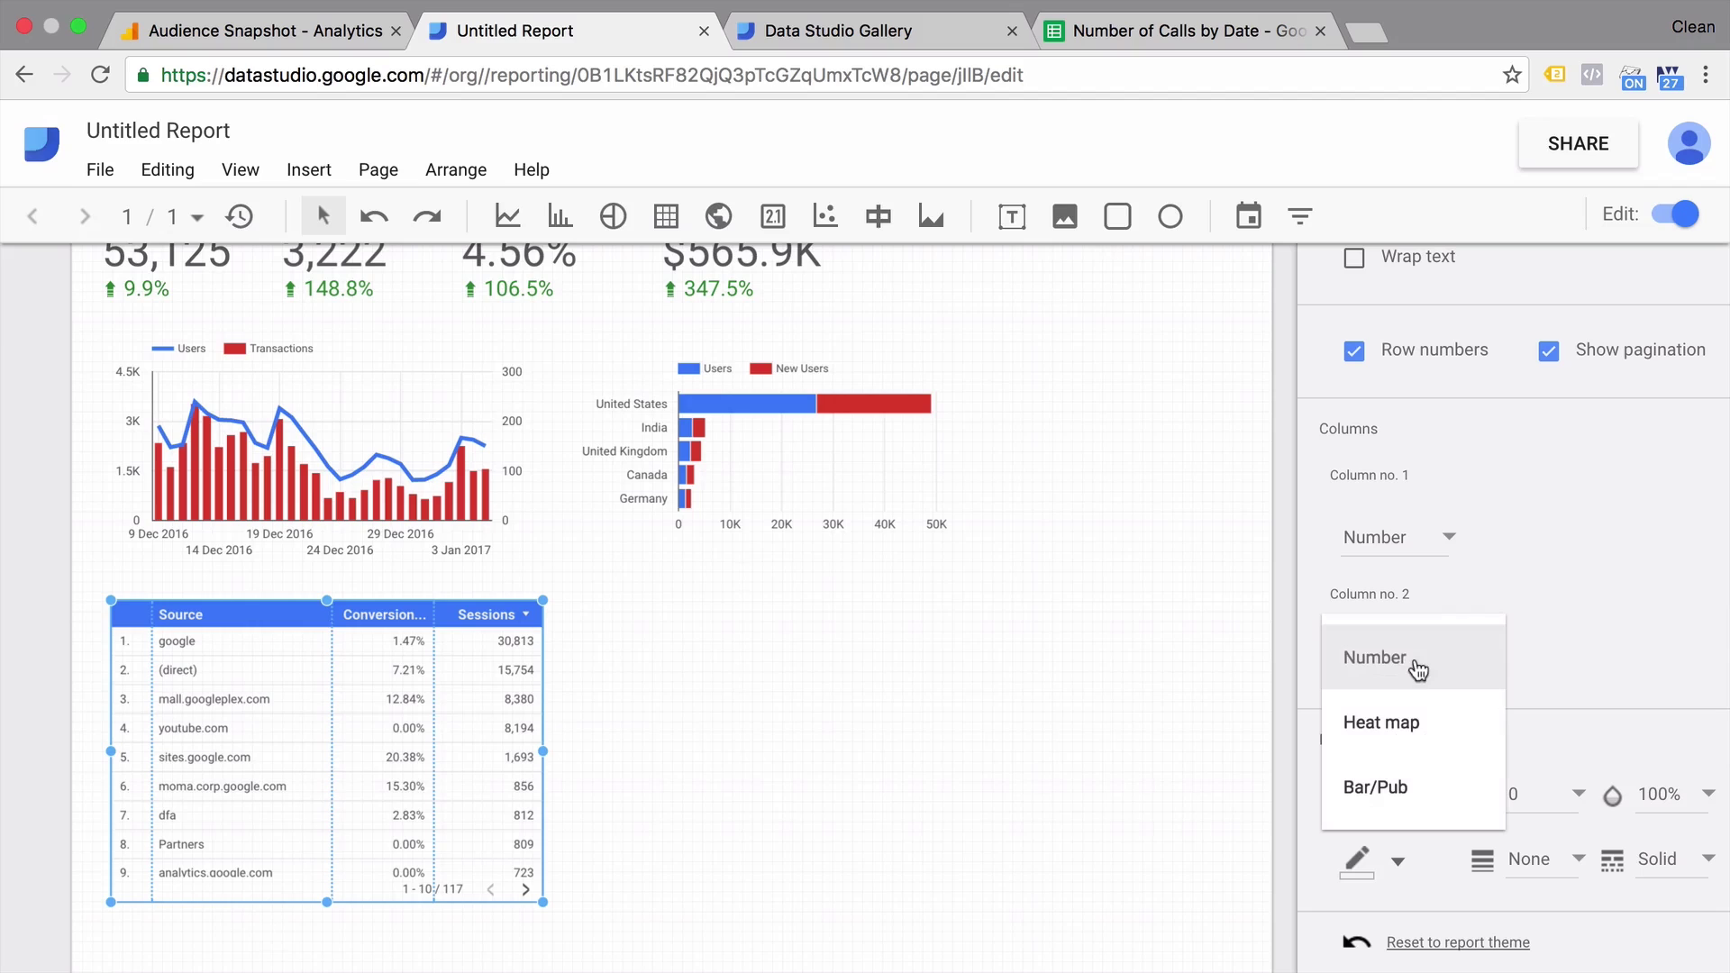
{"action": "left_click", "coordinate": [1416, 561]}
{"action": "left_click", "coordinate": [1420, 540]}
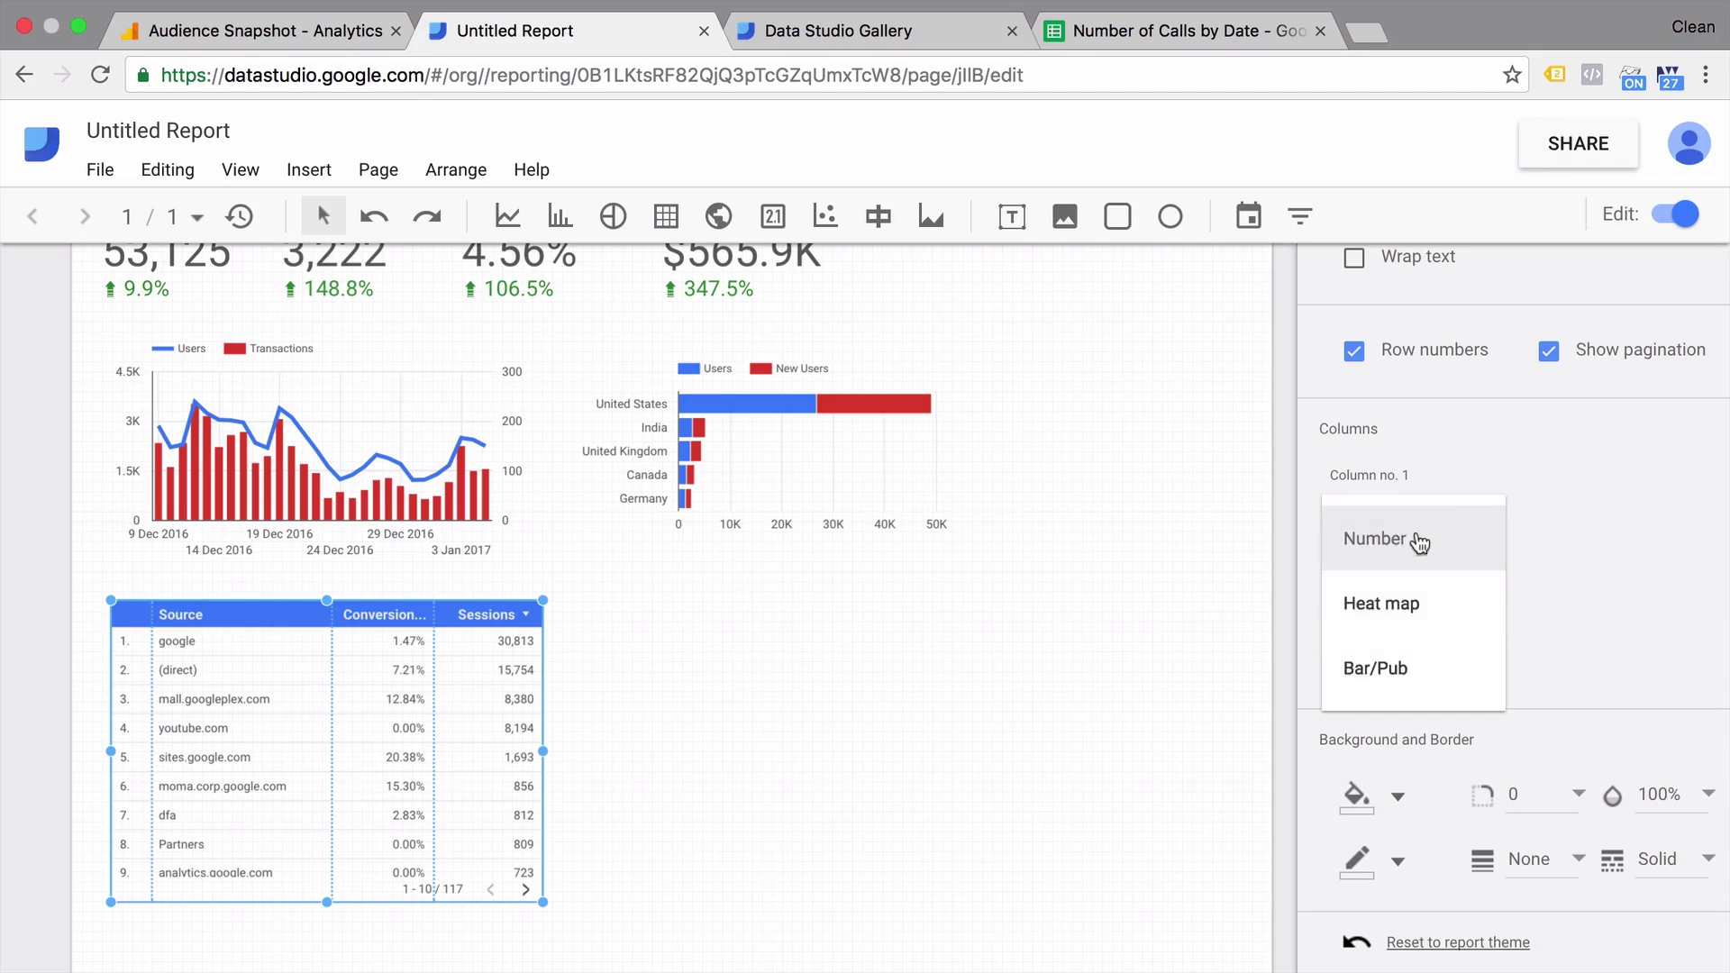
{"action": "left_click", "coordinate": [1411, 605]}
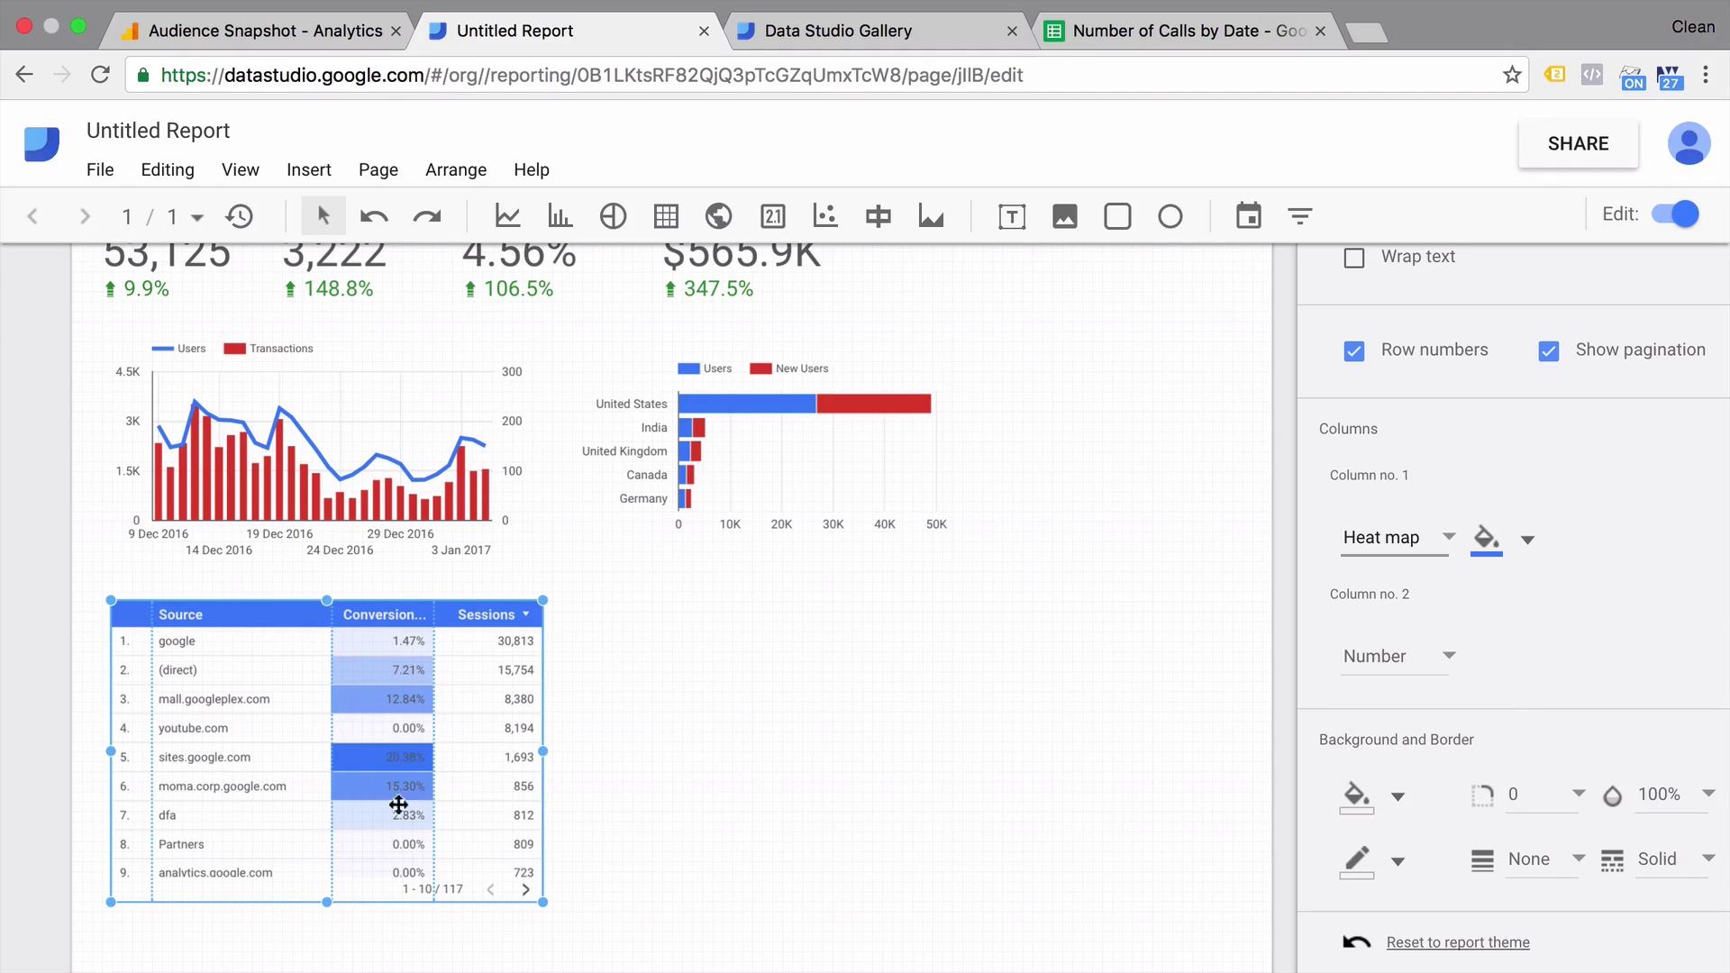
Try white and blue for the table's label text, and set its colour to black.
{"action": "scroll", "coordinate": [1532, 647], "scroll_direction": "up", "scroll_amount": 6}
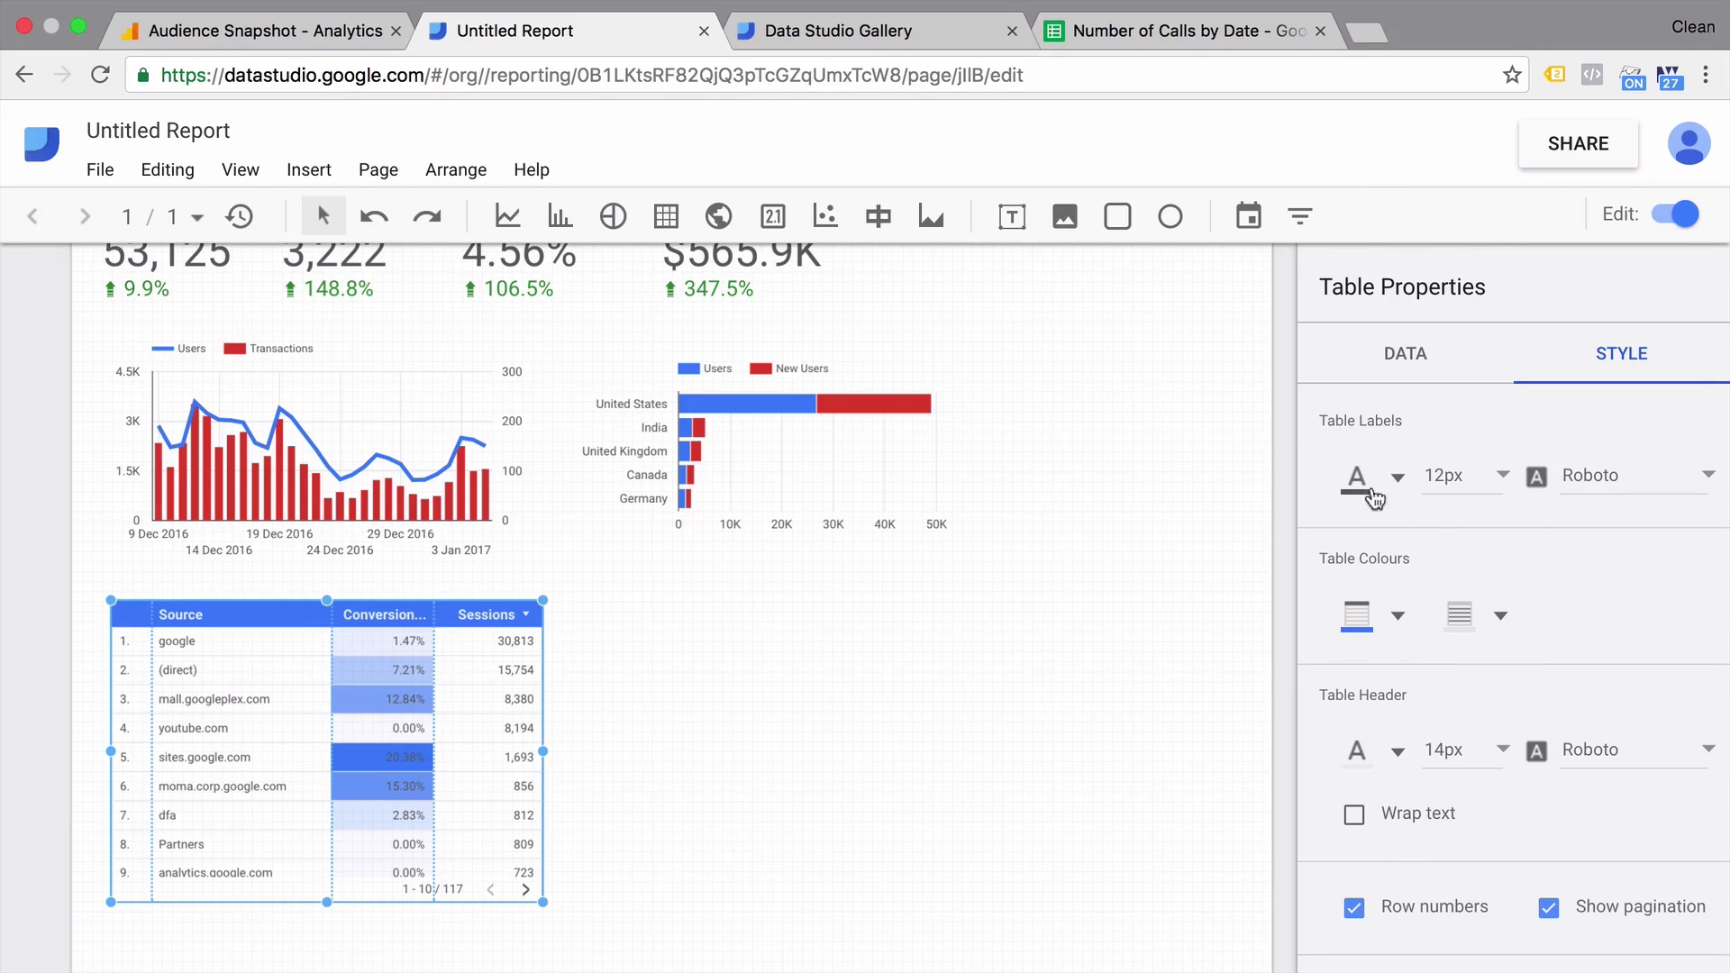
{"action": "left_click", "coordinate": [1374, 498]}
{"action": "left_click", "coordinate": [1680, 730]}
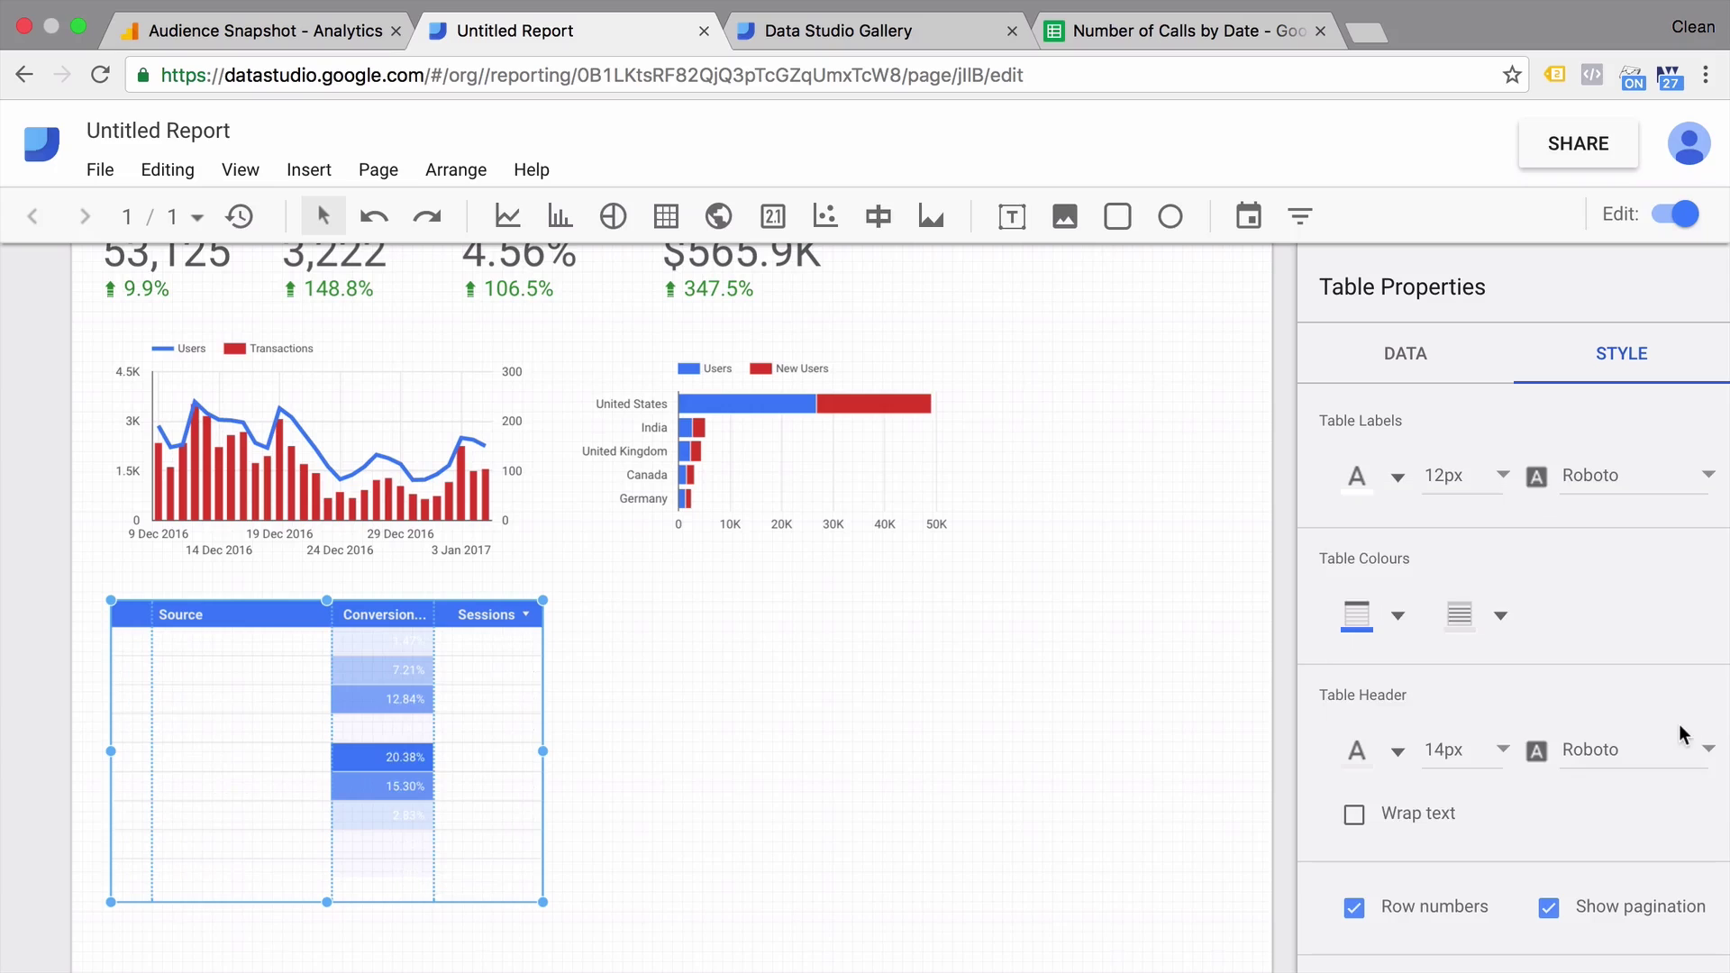
{"action": "left_click", "coordinate": [1397, 477]}
{"action": "left_click", "coordinate": [1577, 523]}
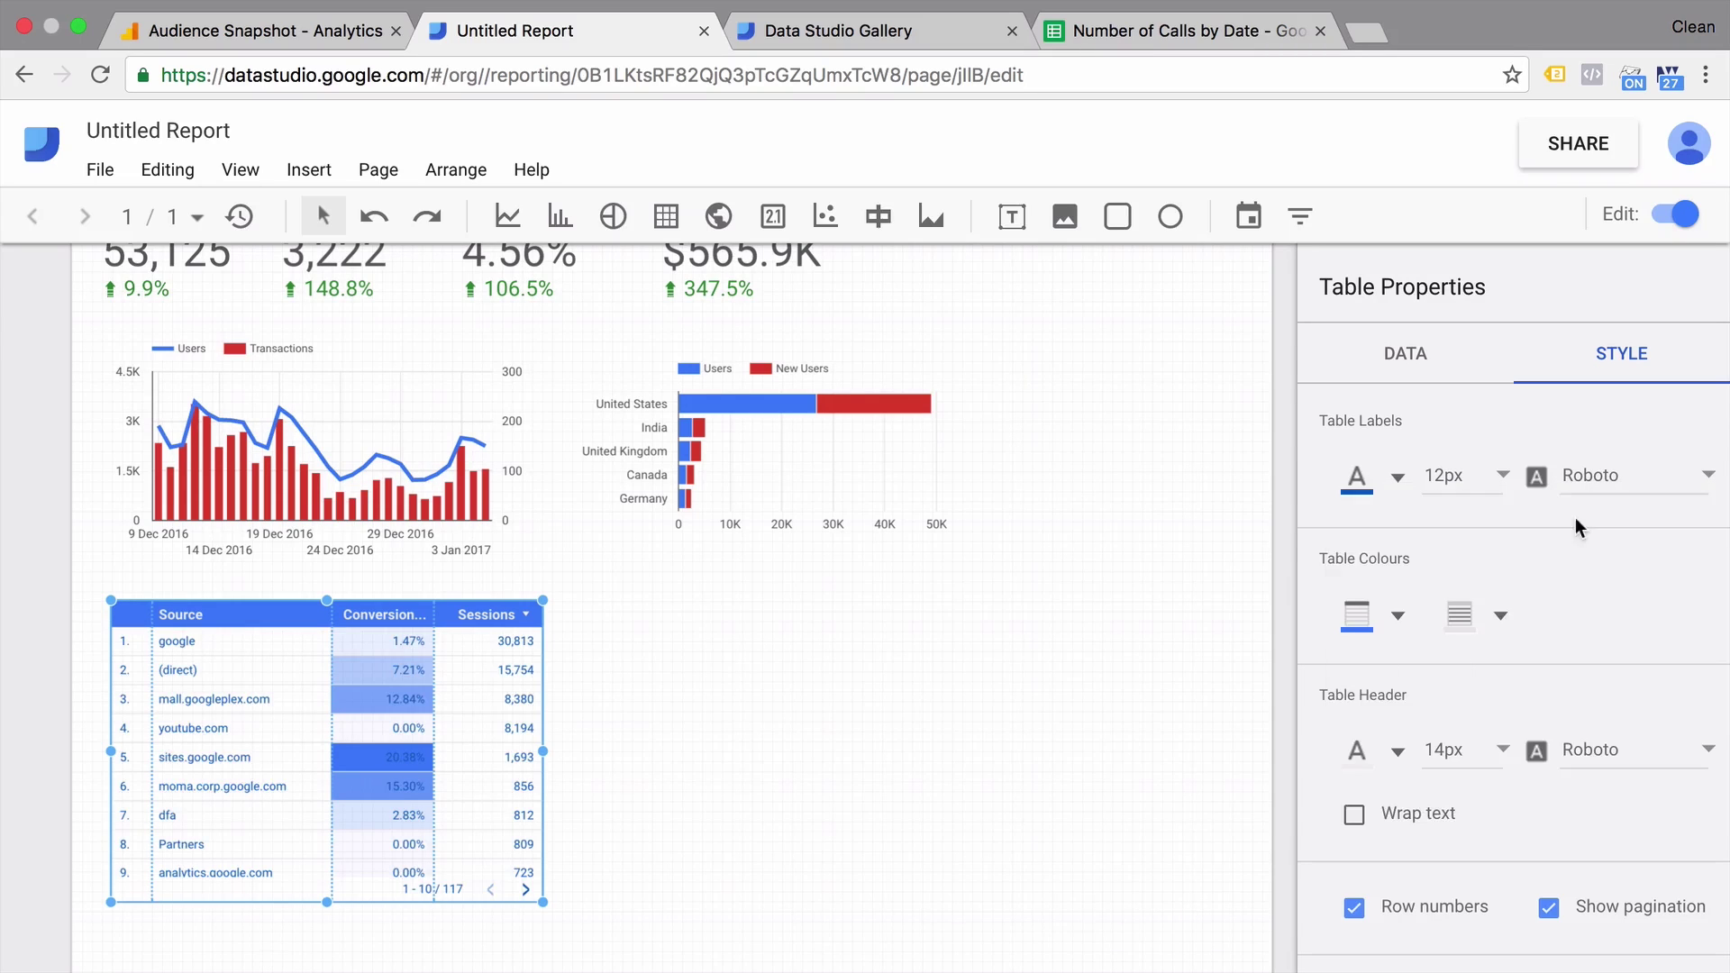
{"action": "left_click", "coordinate": [1397, 477]}
{"action": "left_click", "coordinate": [1376, 665]}
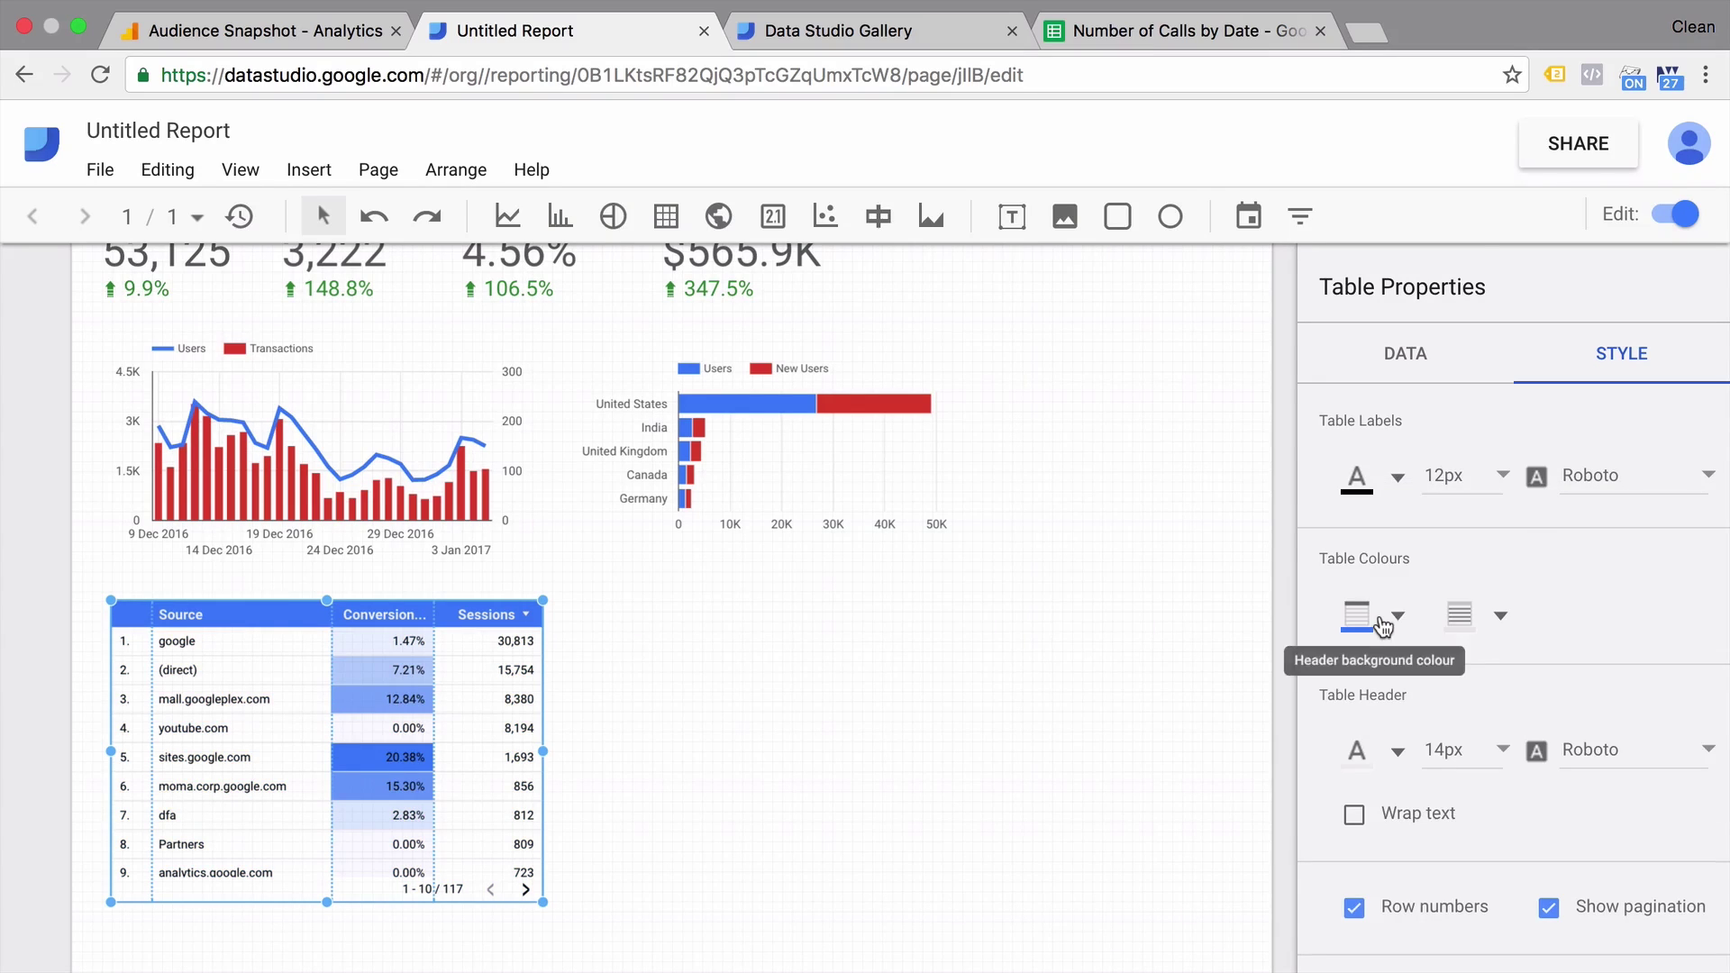
Try a lime green header background on the table and restore the blue one.
{"action": "scroll", "coordinate": [1379, 631], "scroll_direction": "down", "scroll_amount": 2}
{"action": "left_click", "coordinate": [1397, 483]}
{"action": "left_click", "coordinate": [1475, 708]}
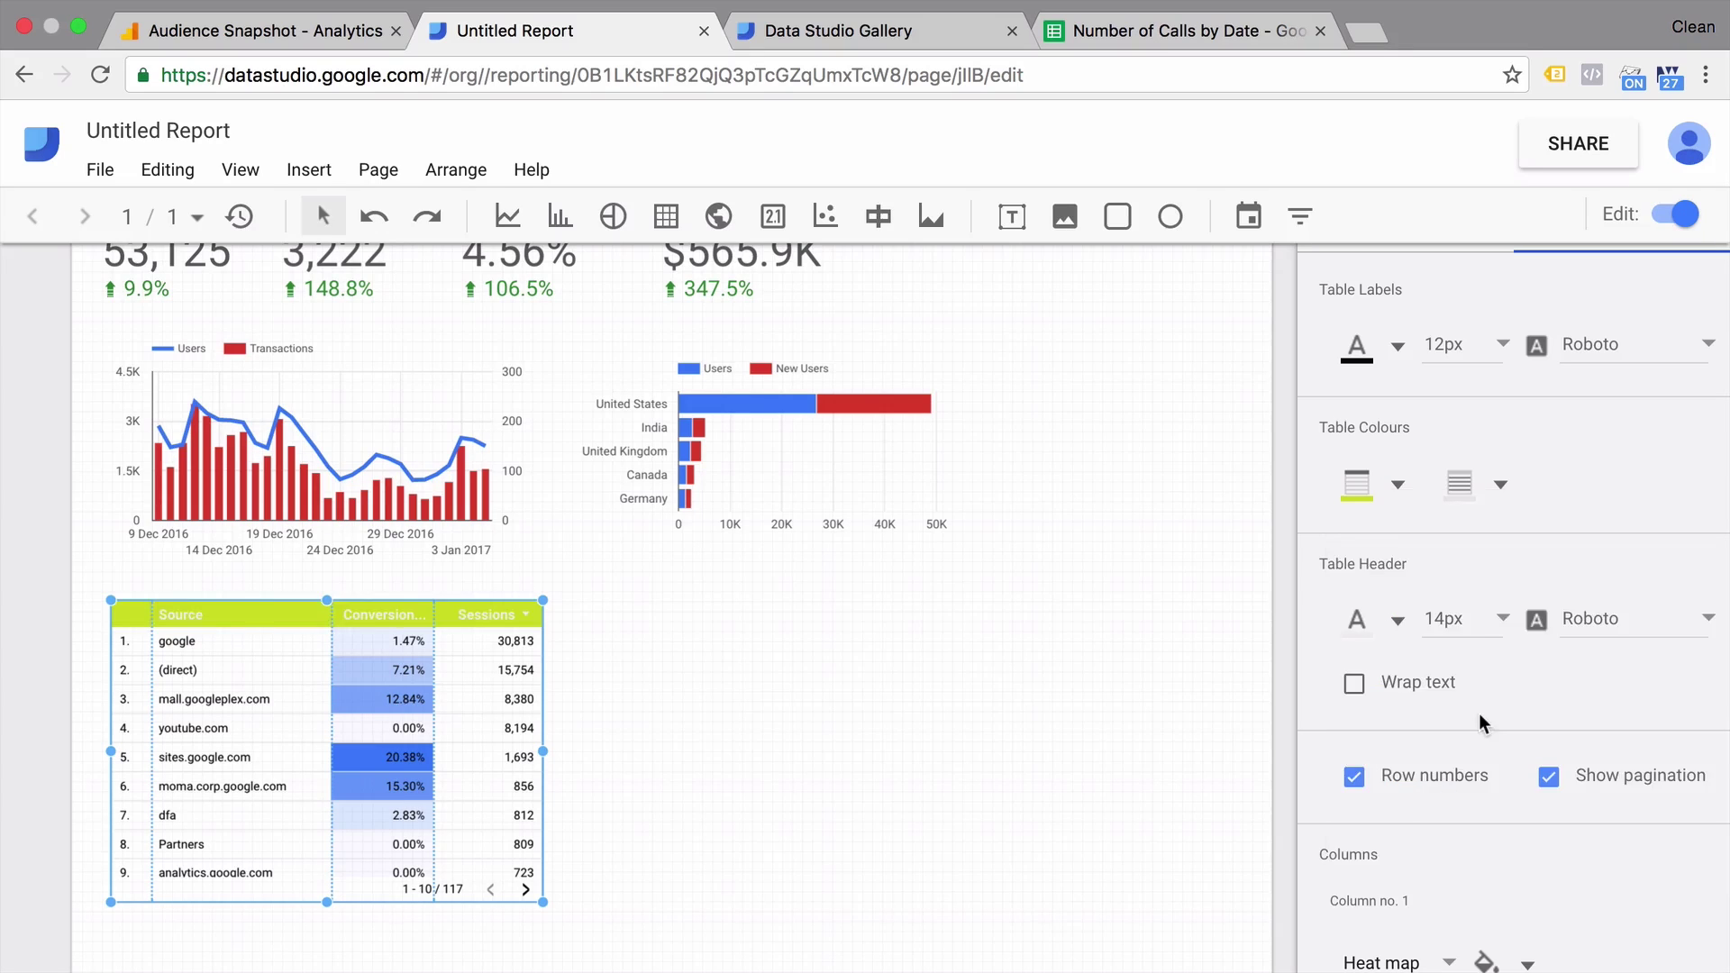
{"action": "left_click", "coordinate": [1500, 487]}
{"action": "left_click", "coordinate": [1475, 708]}
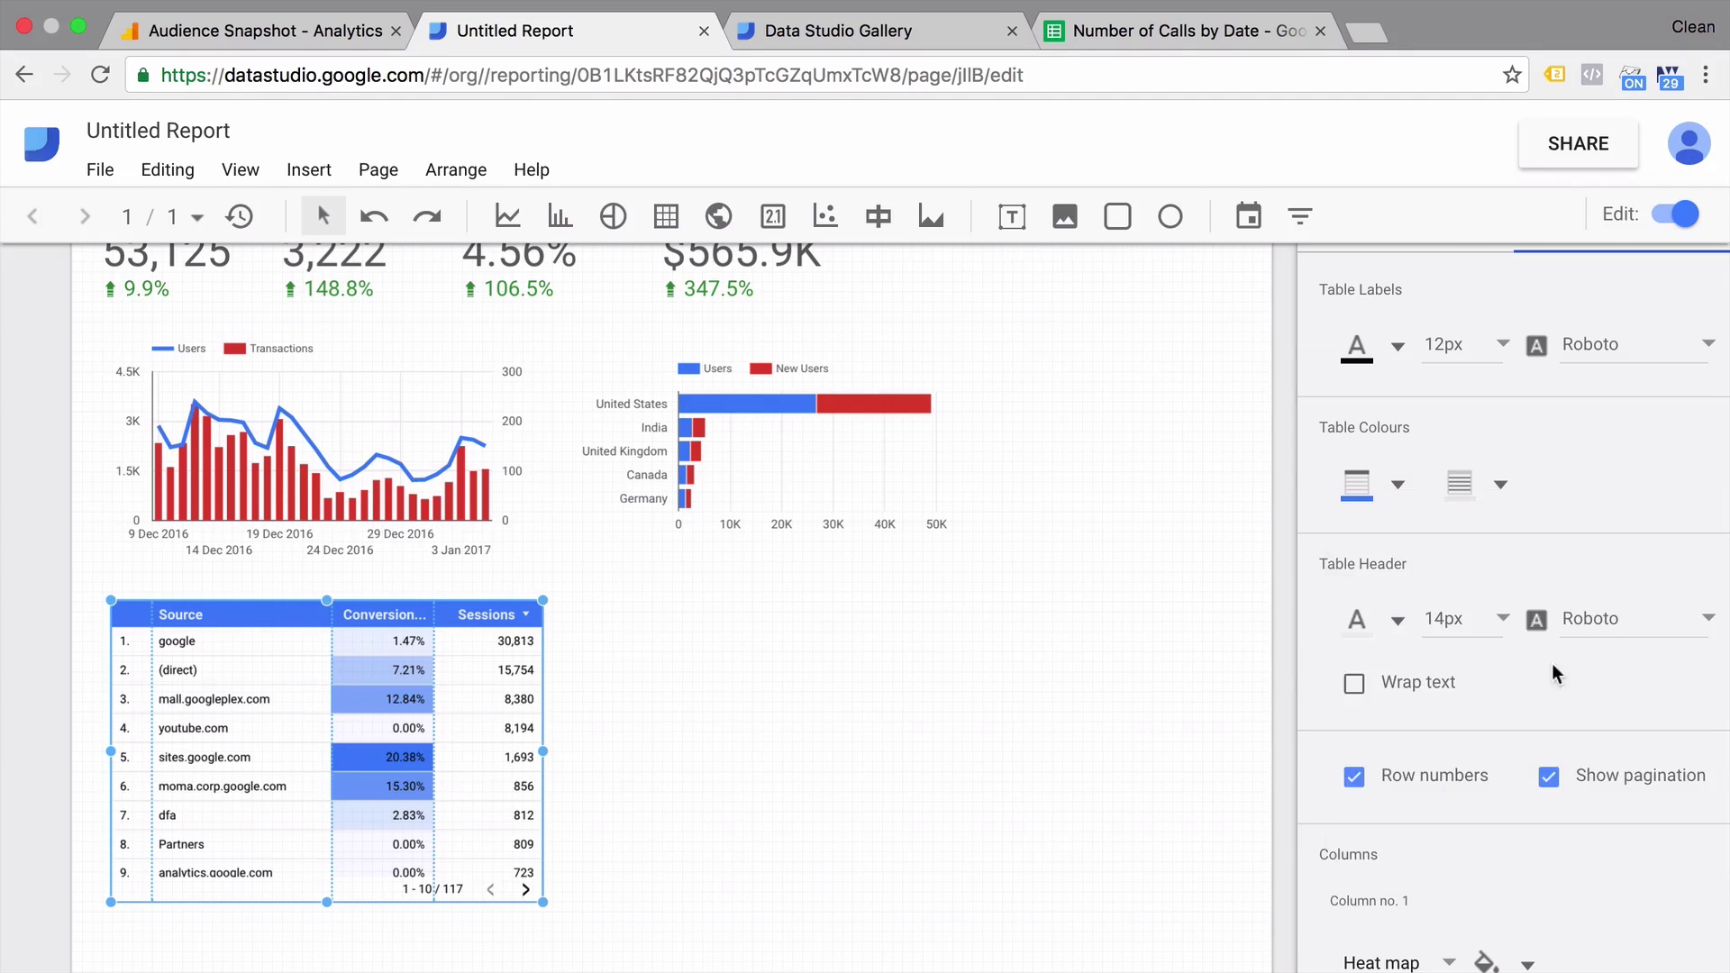
Change the Conversion Rate heat map colour to lime green and widen the whole table to the right.
{"action": "scroll", "coordinate": [1541, 631], "scroll_direction": "down", "scroll_amount": 4}
{"action": "left_click", "coordinate": [1527, 565]}
{"action": "left_click", "coordinate": [1478, 793]}
{"action": "left_click", "coordinate": [909, 683]}
{"action": "left_click", "coordinate": [499, 753]}
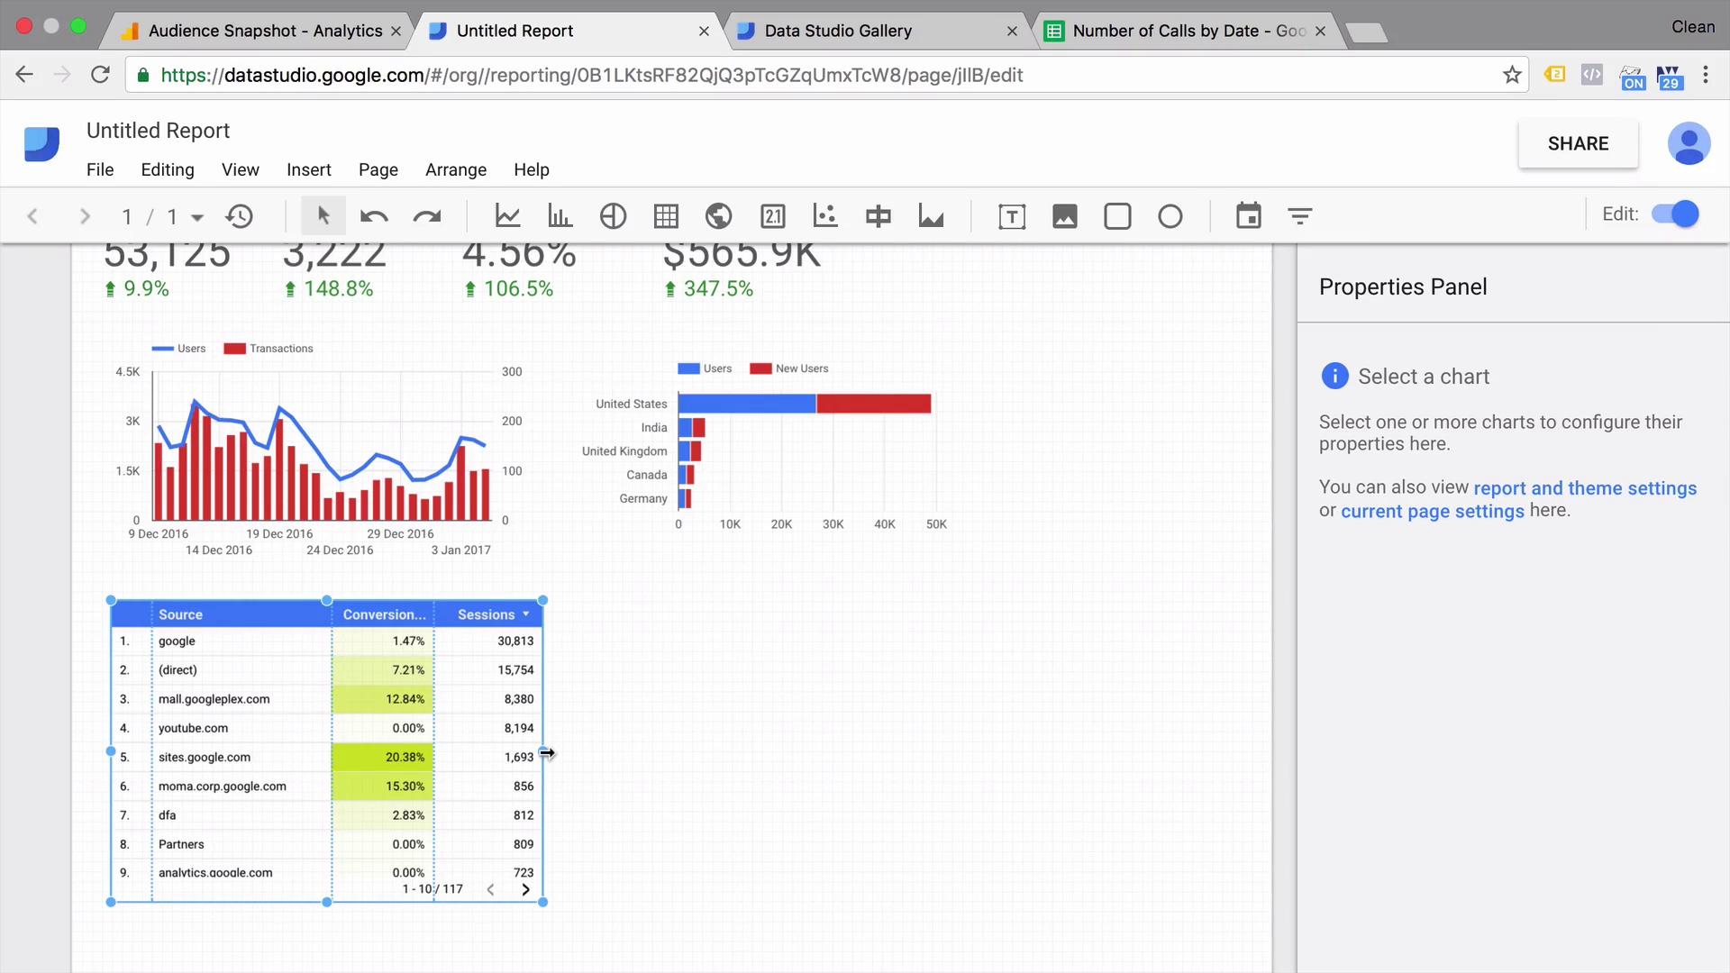
{"action": "left_click_drag", "start_coordinate": [542, 751], "coordinate": [613, 750]}
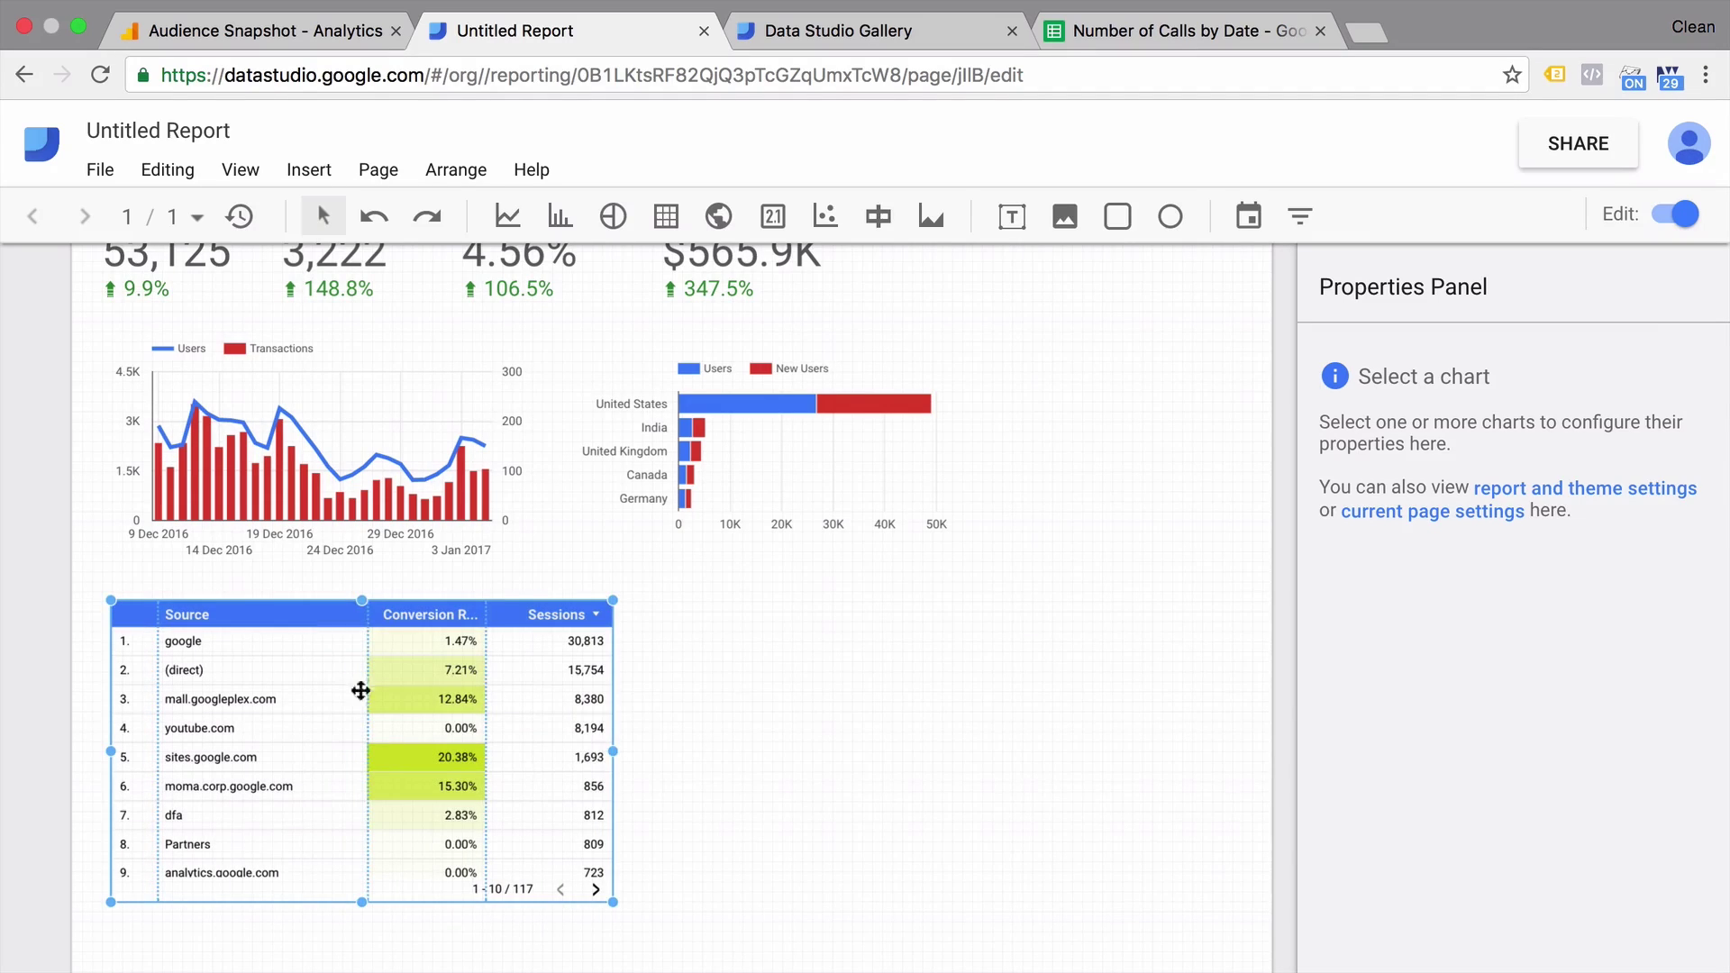
Duplicate the source table and place the copy beside it, aligned with the original's top edge.
{"action": "scroll", "coordinate": [315, 863], "scroll_direction": "down", "scroll_amount": 3}
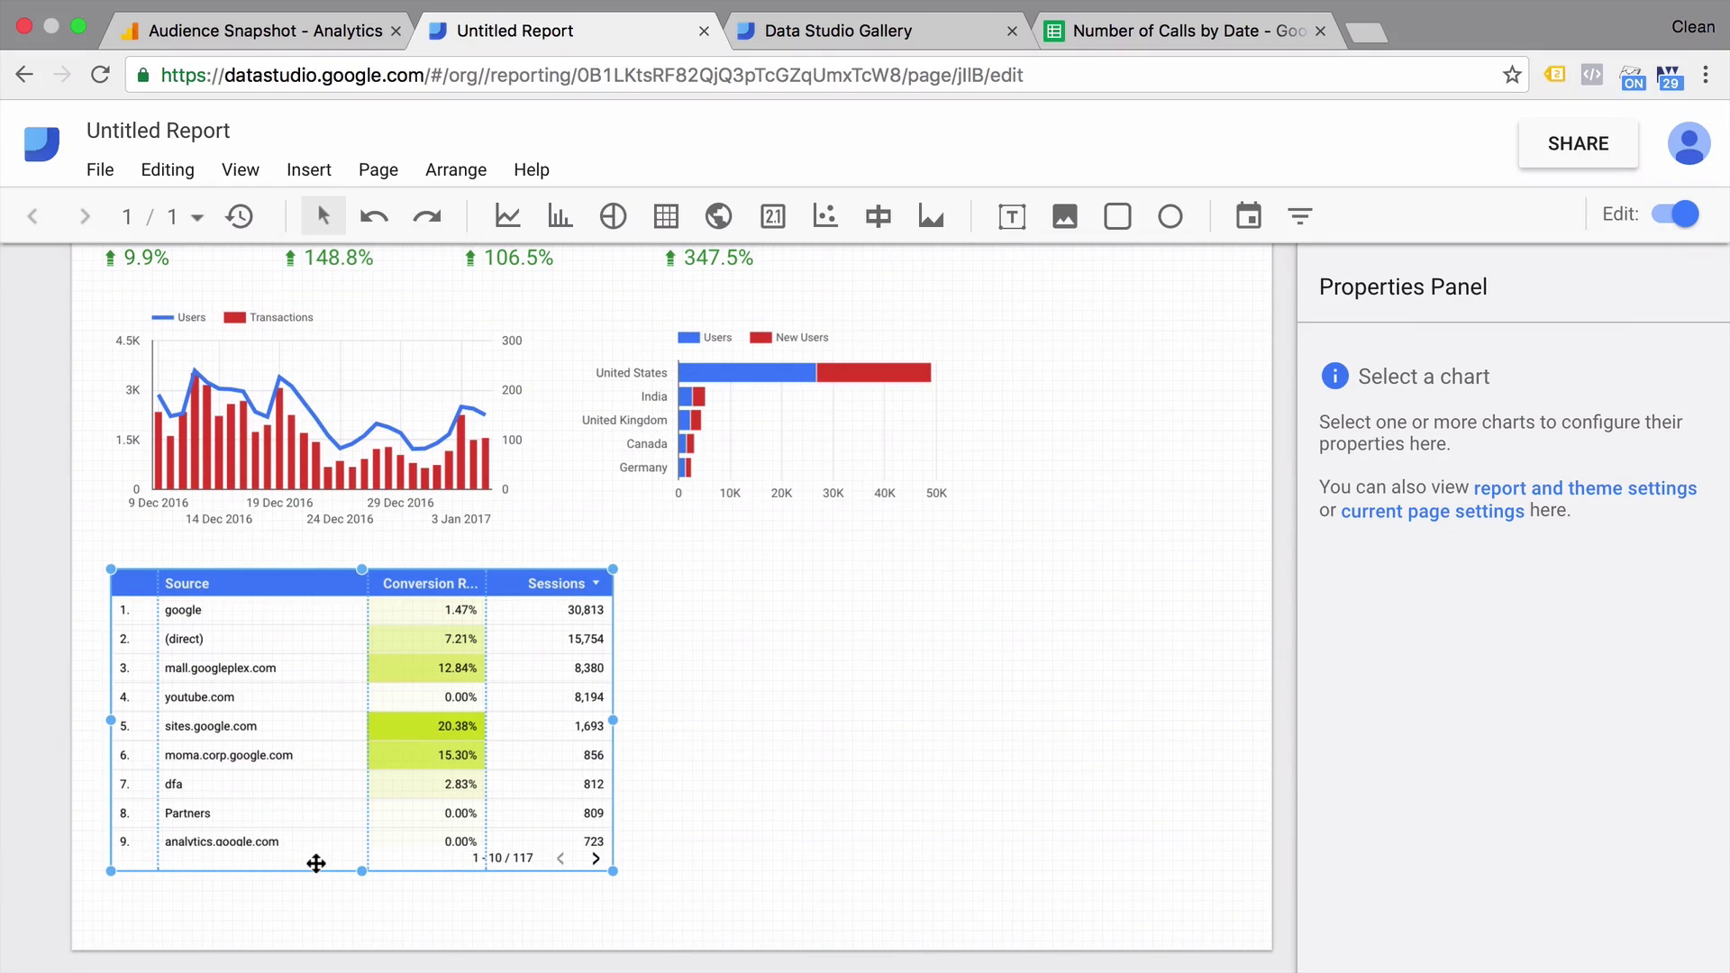
{"action": "left_click", "coordinate": [316, 863]}
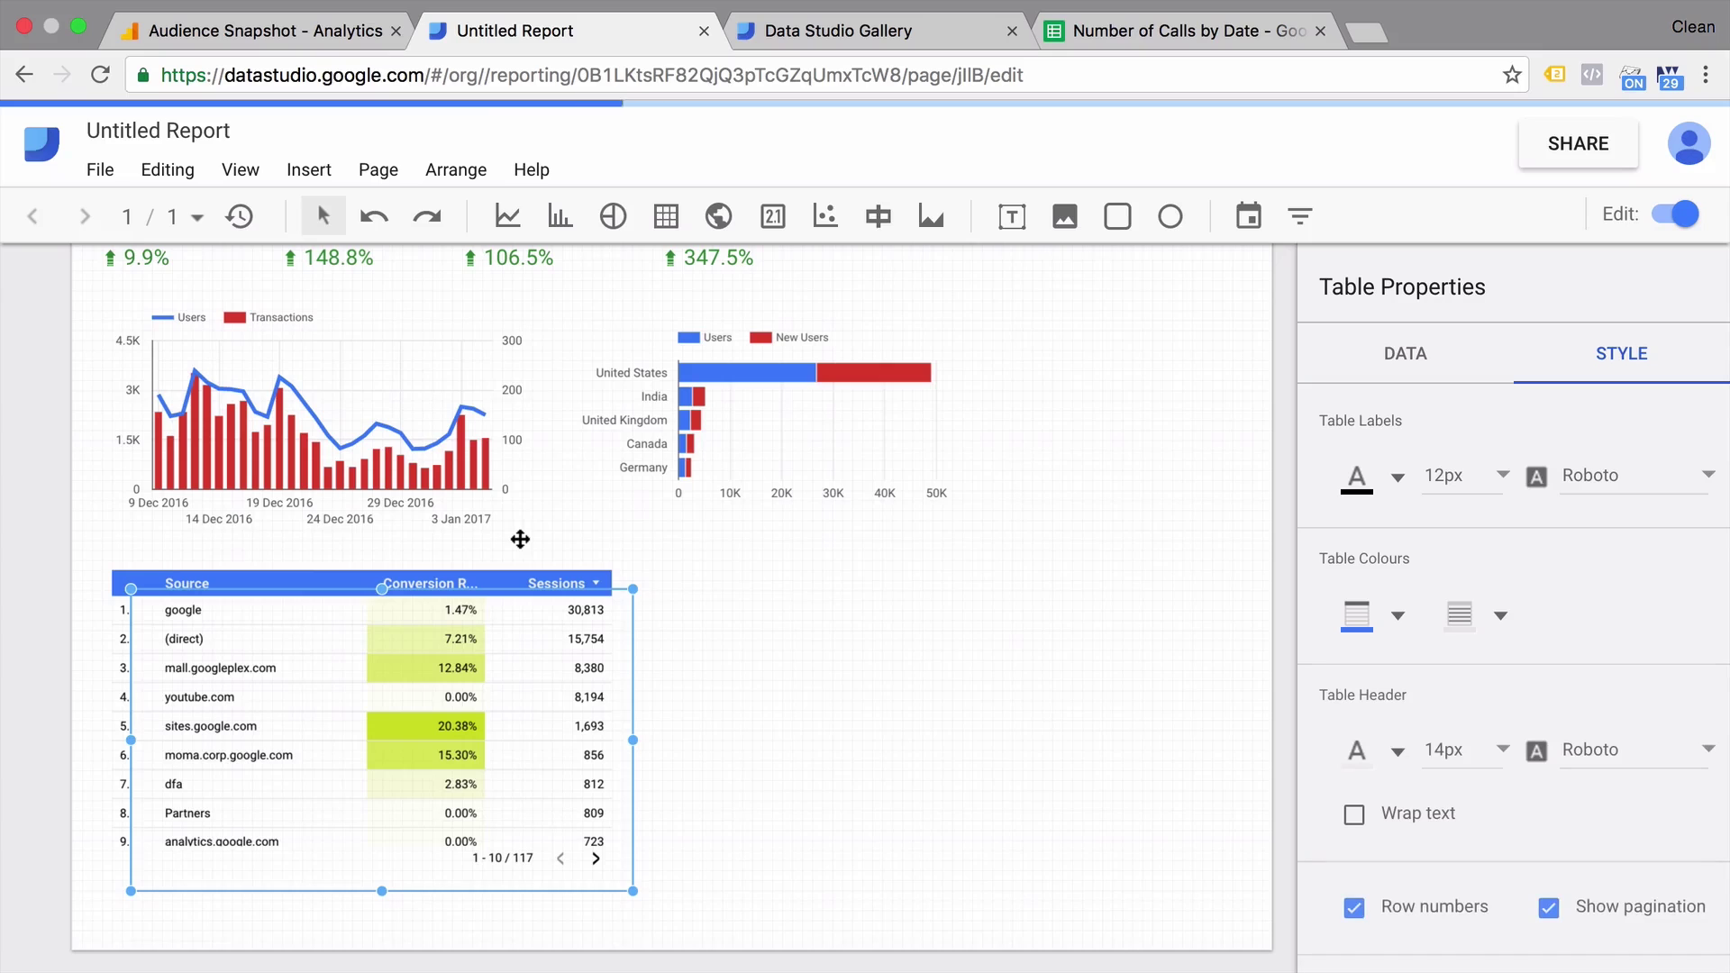
{"action": "left_click_drag", "start_coordinate": [309, 602], "coordinate": [818, 581]}
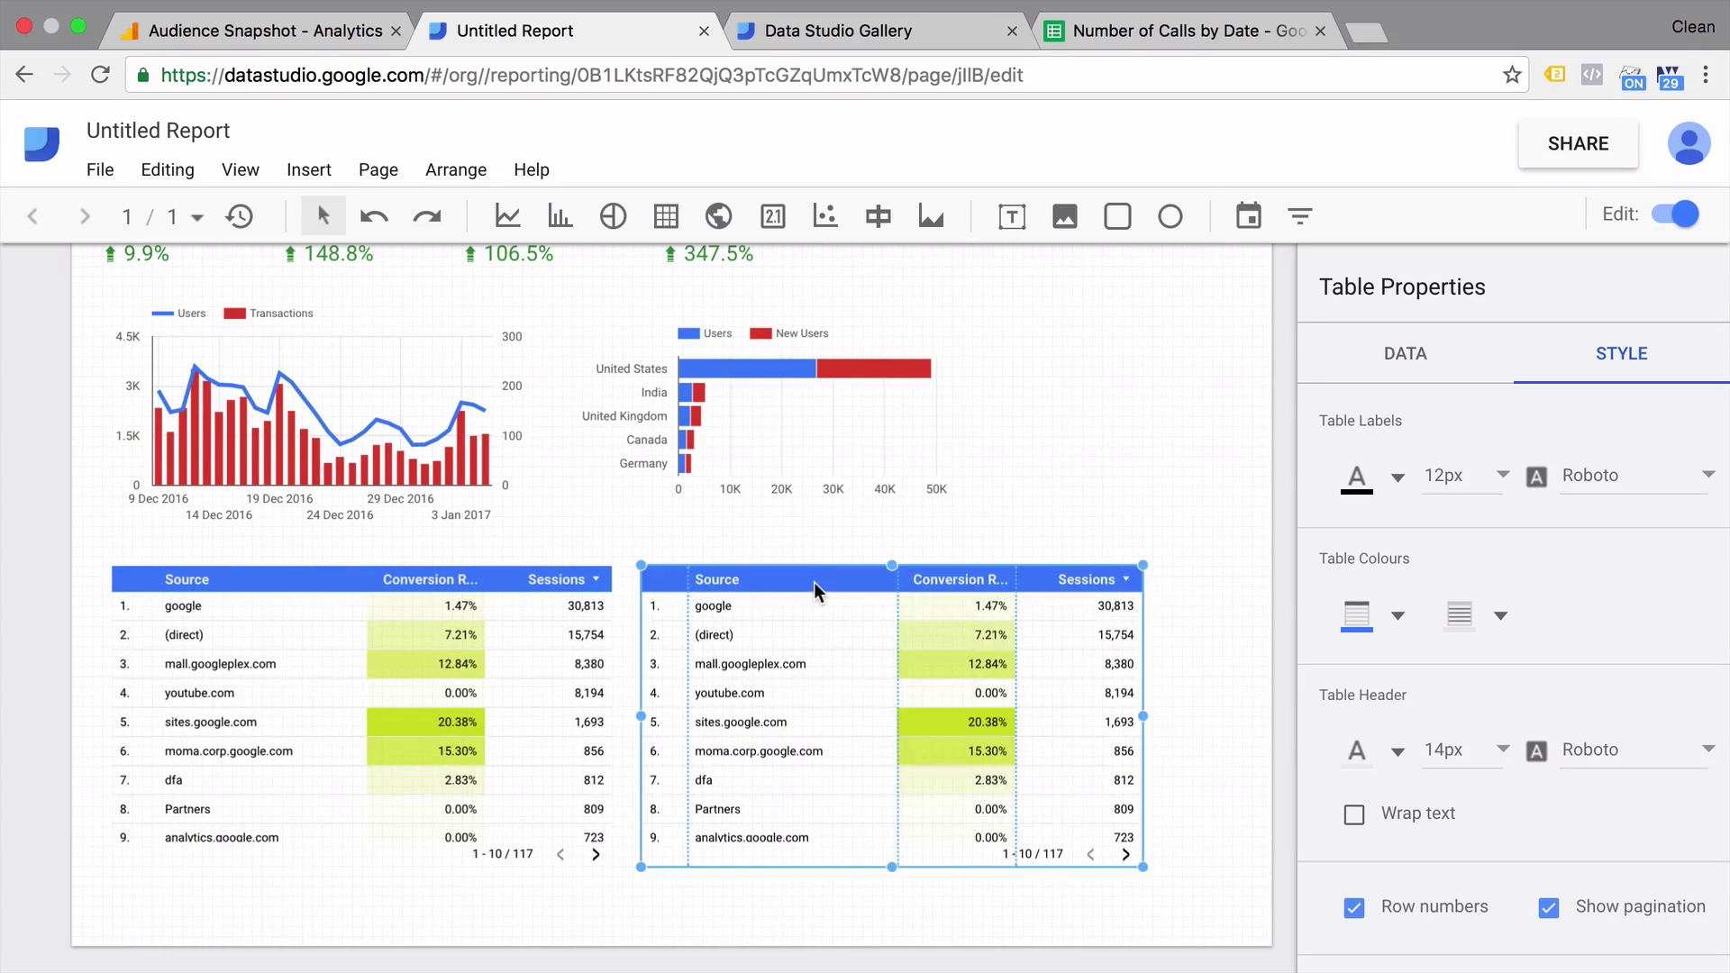
{"action": "left_click", "coordinate": [1242, 675]}
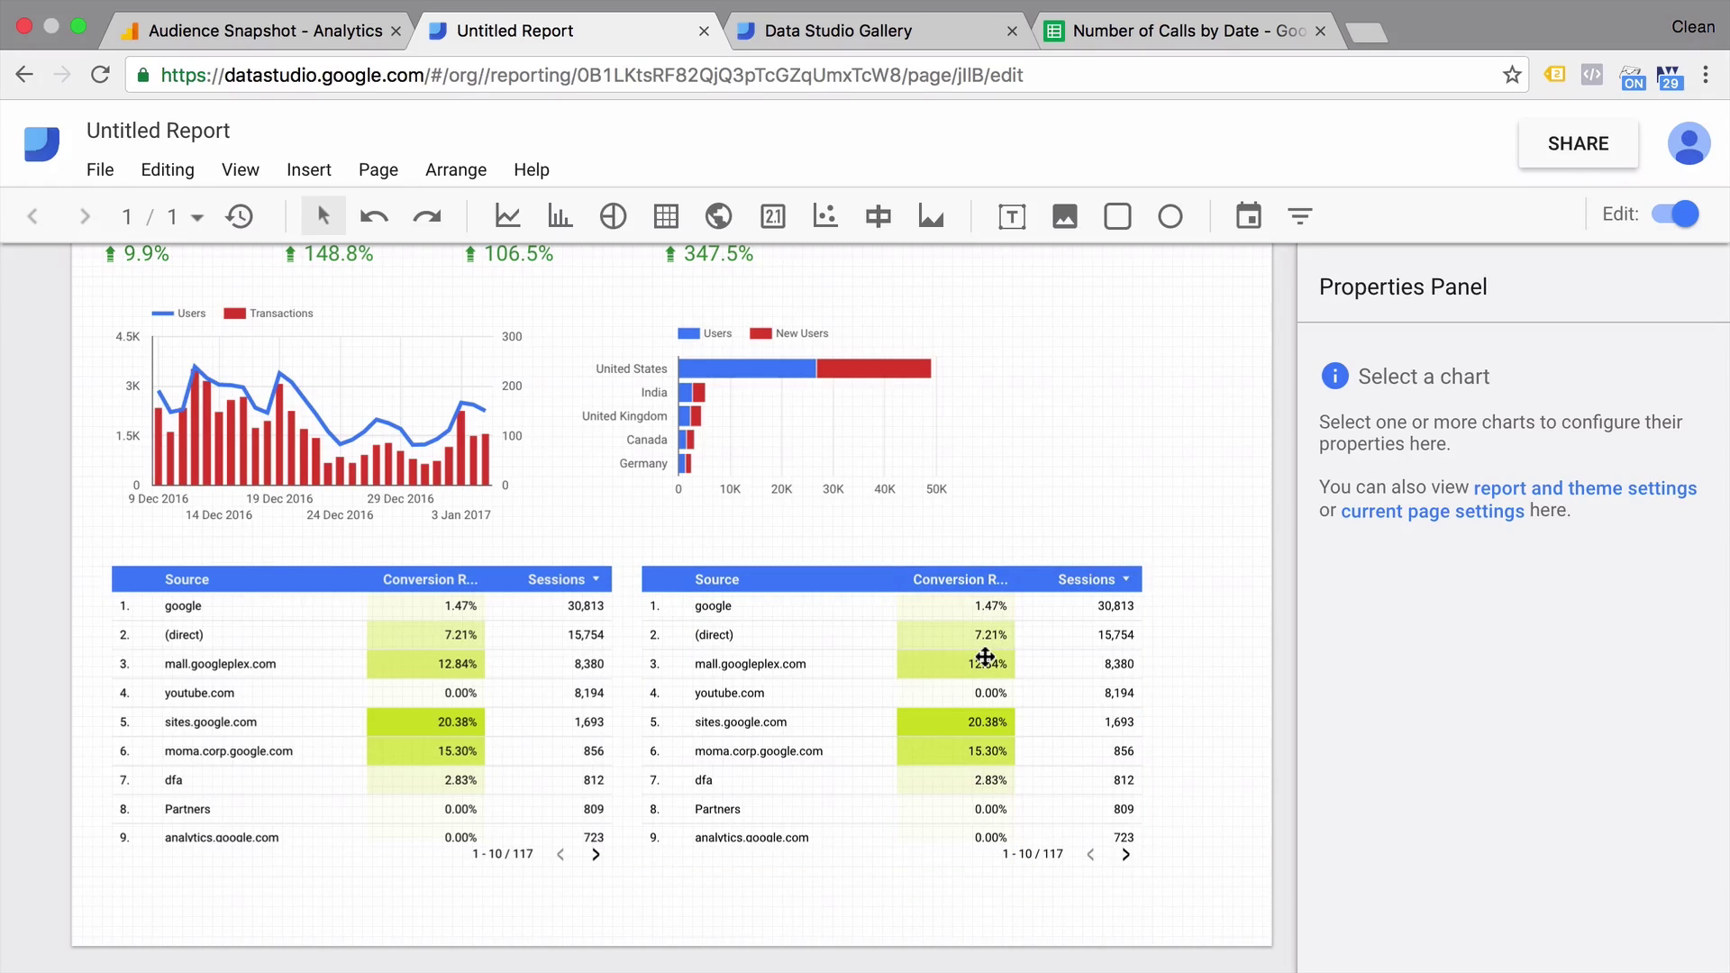
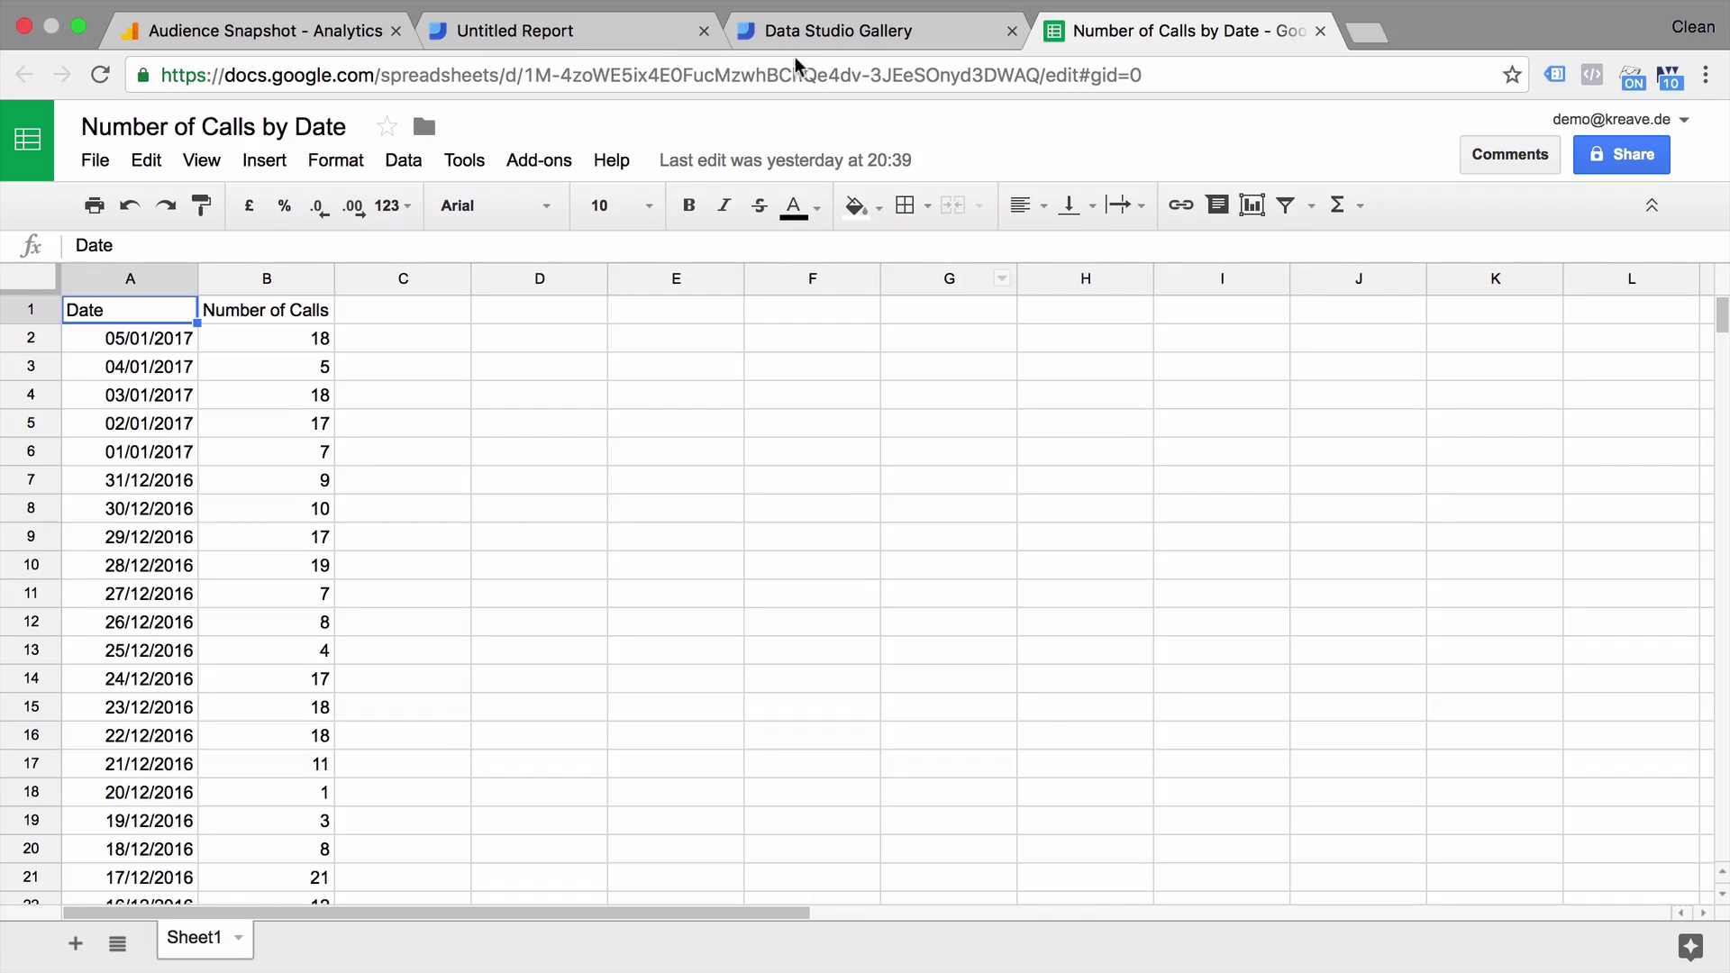
Return to the Data Studio report, connect Sheet1 of the Number of Calls by Date spreadsheet, and add it to the report as a data source.
{"action": "left_click", "coordinate": [609, 43]}
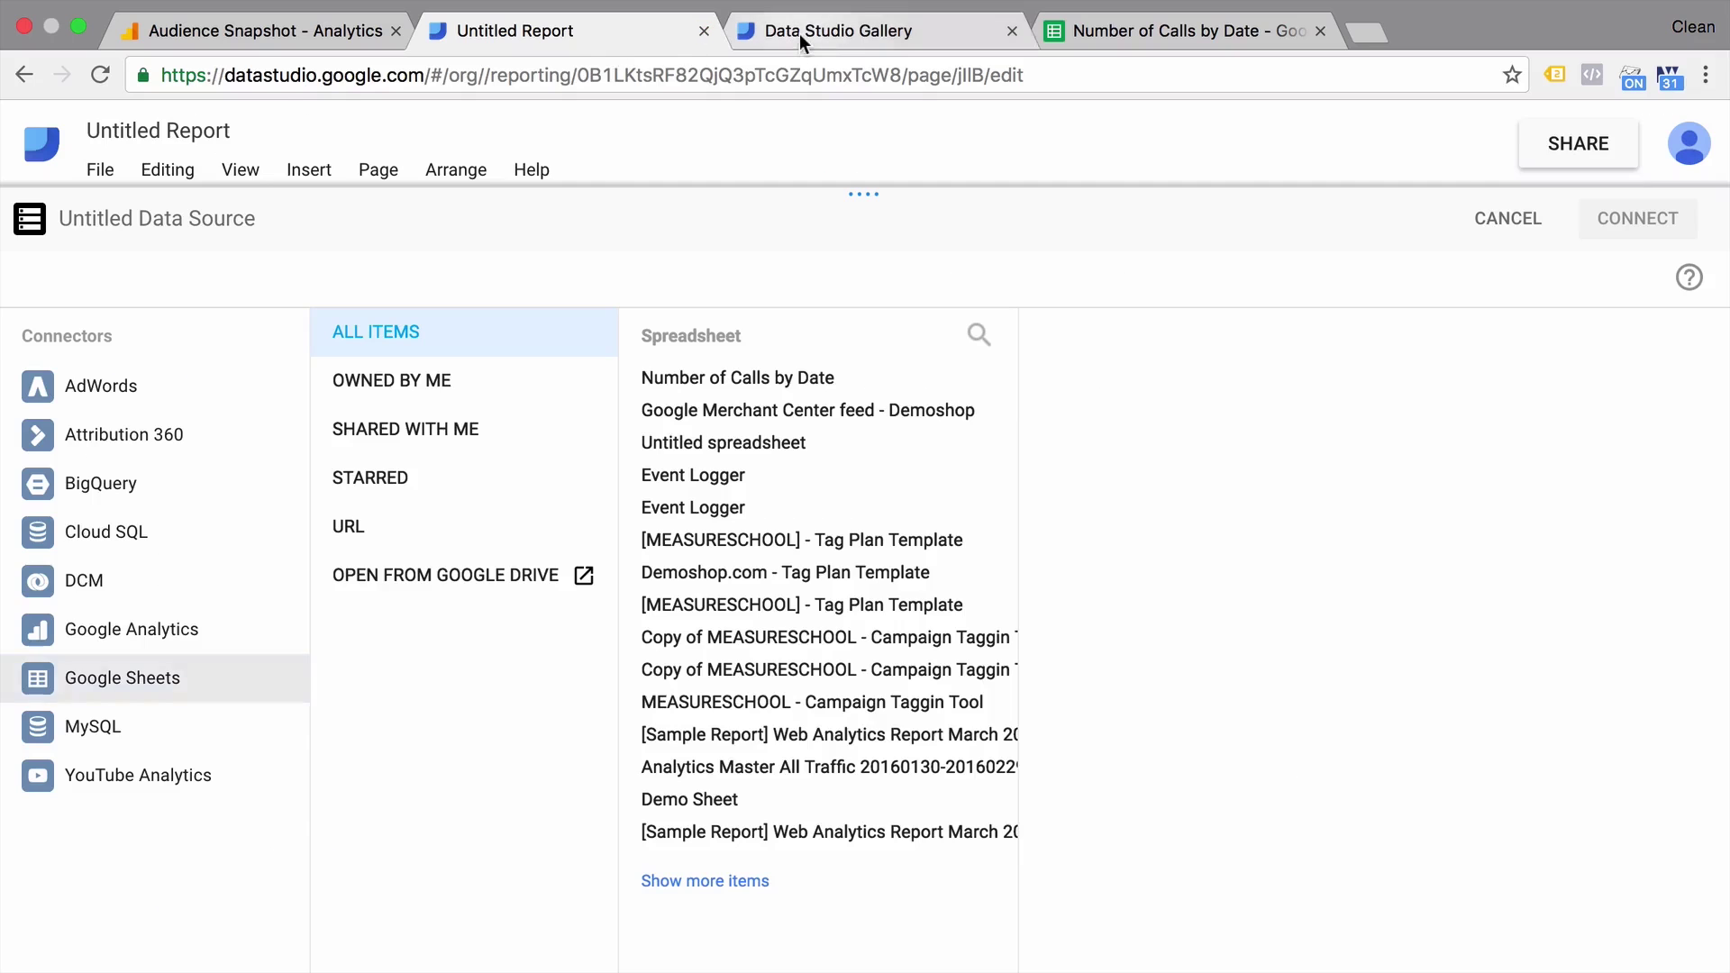
{"action": "left_click", "coordinate": [725, 377]}
{"action": "left_click", "coordinate": [1050, 379]}
{"action": "left_click", "coordinate": [1611, 229]}
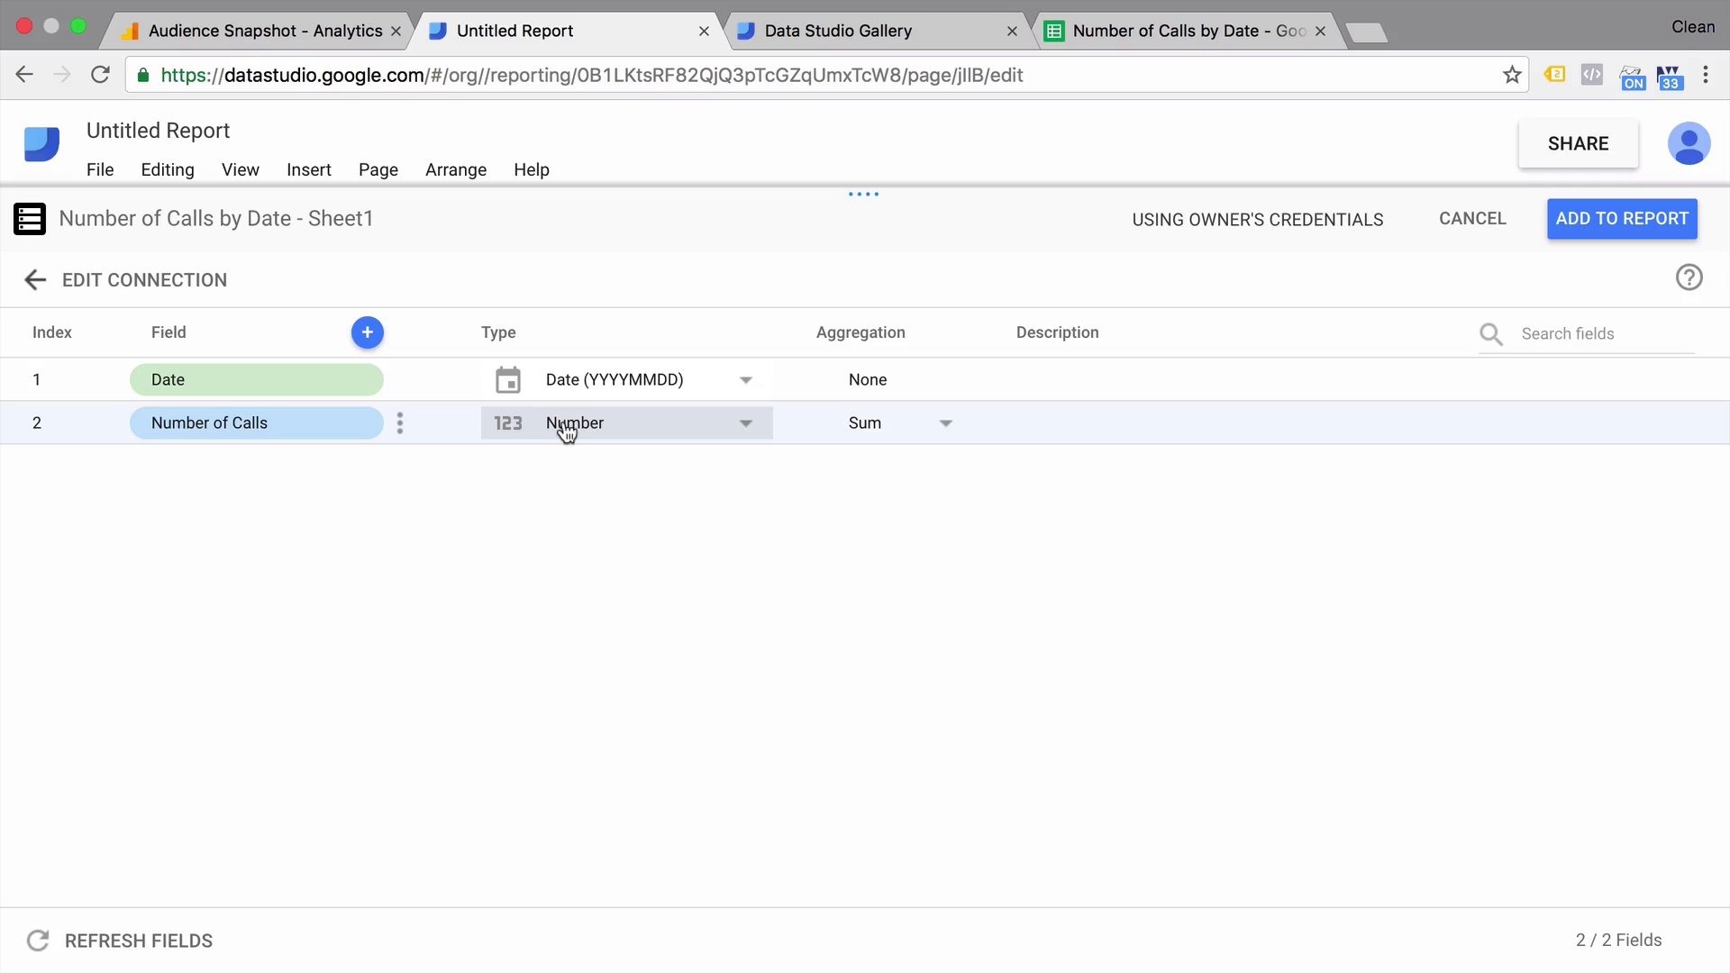
{"action": "left_click", "coordinate": [1626, 234]}
{"action": "left_click", "coordinate": [1114, 686]}
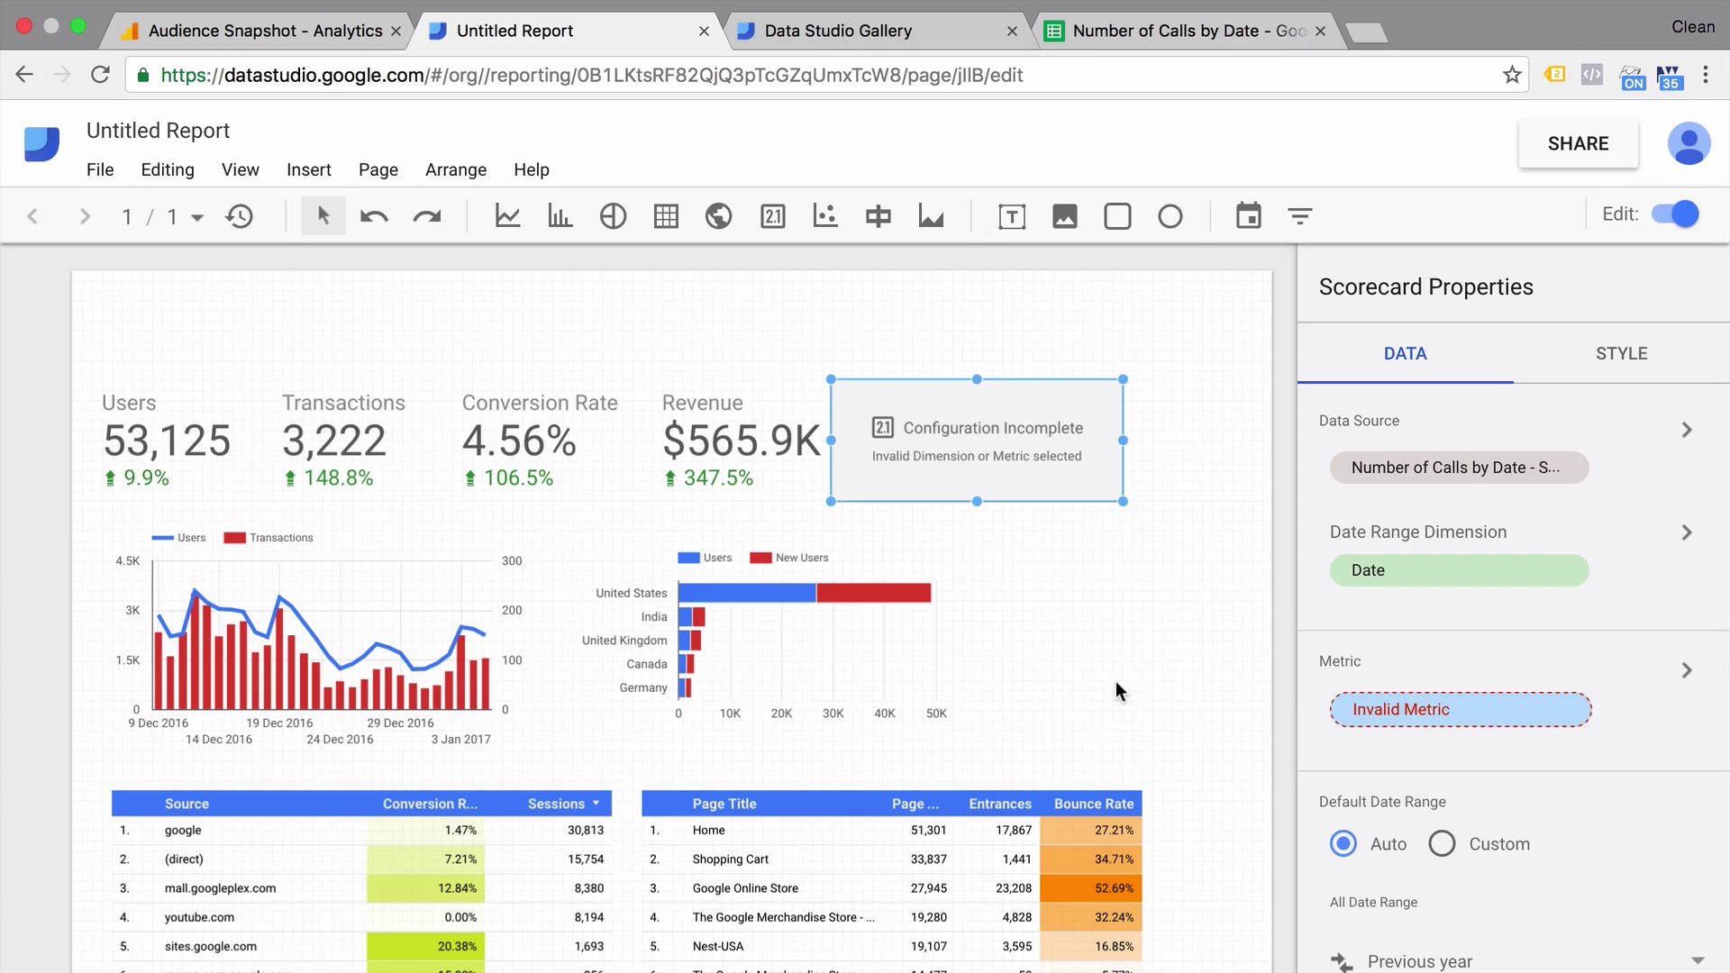
Replace the new scorecard's invalid metric with Number of Calls.
{"action": "left_click", "coordinate": [1414, 711]}
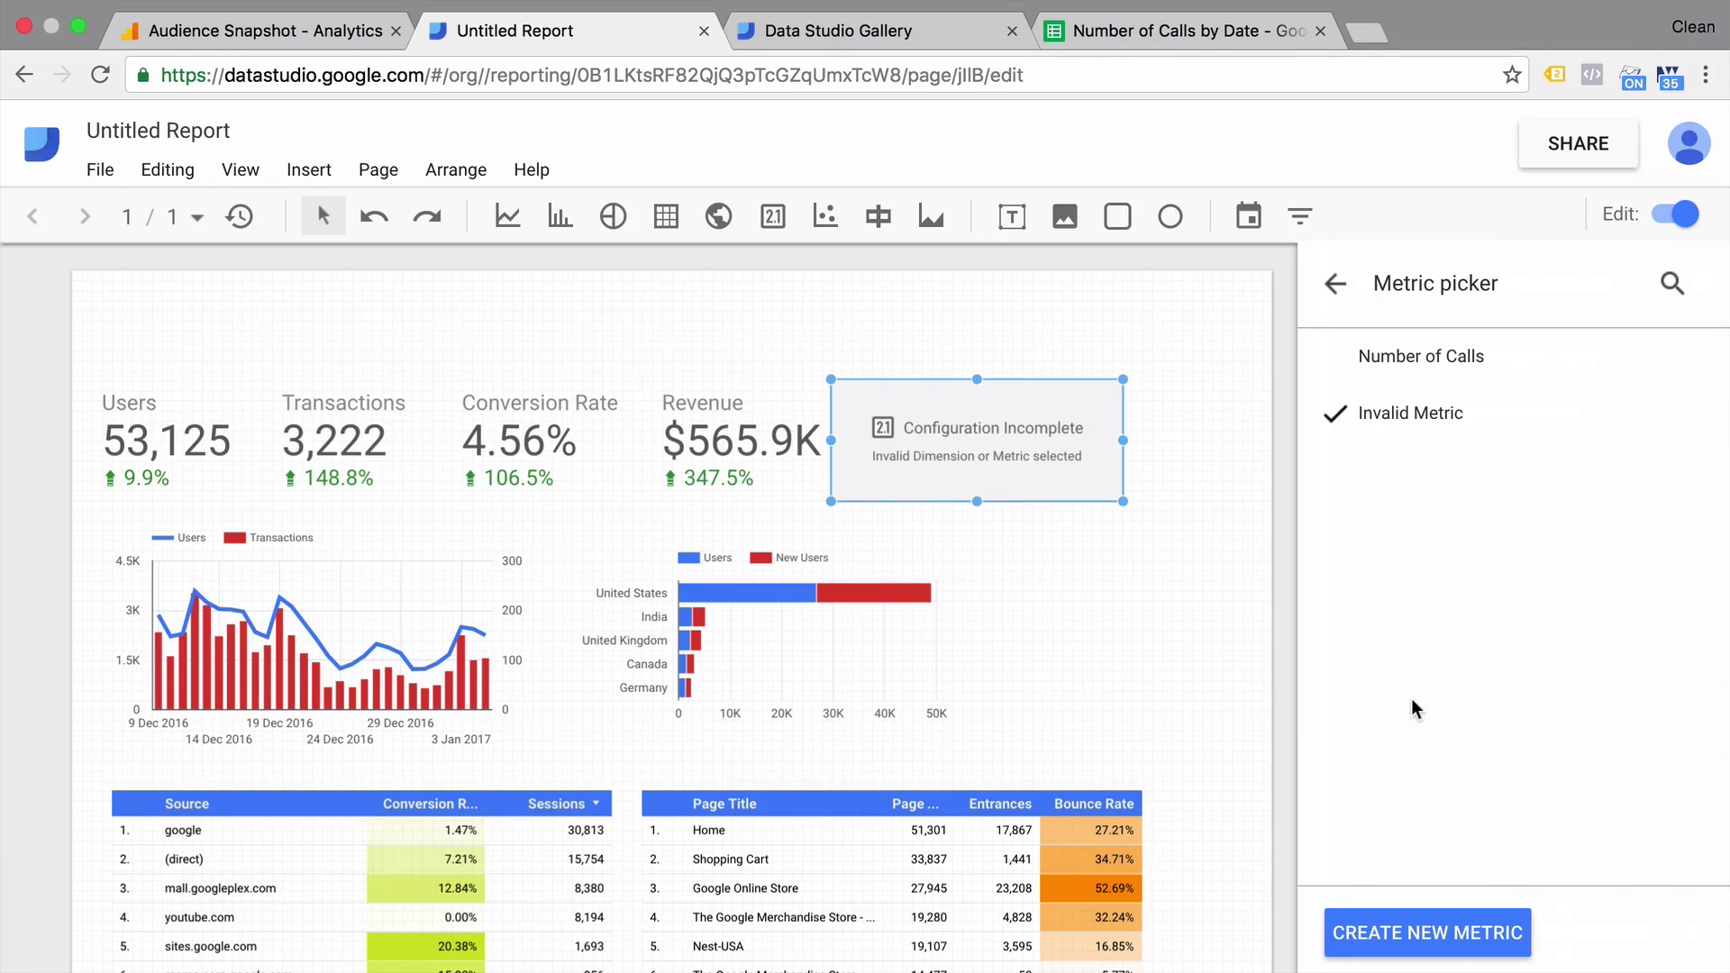
{"action": "left_click", "coordinate": [1410, 359]}
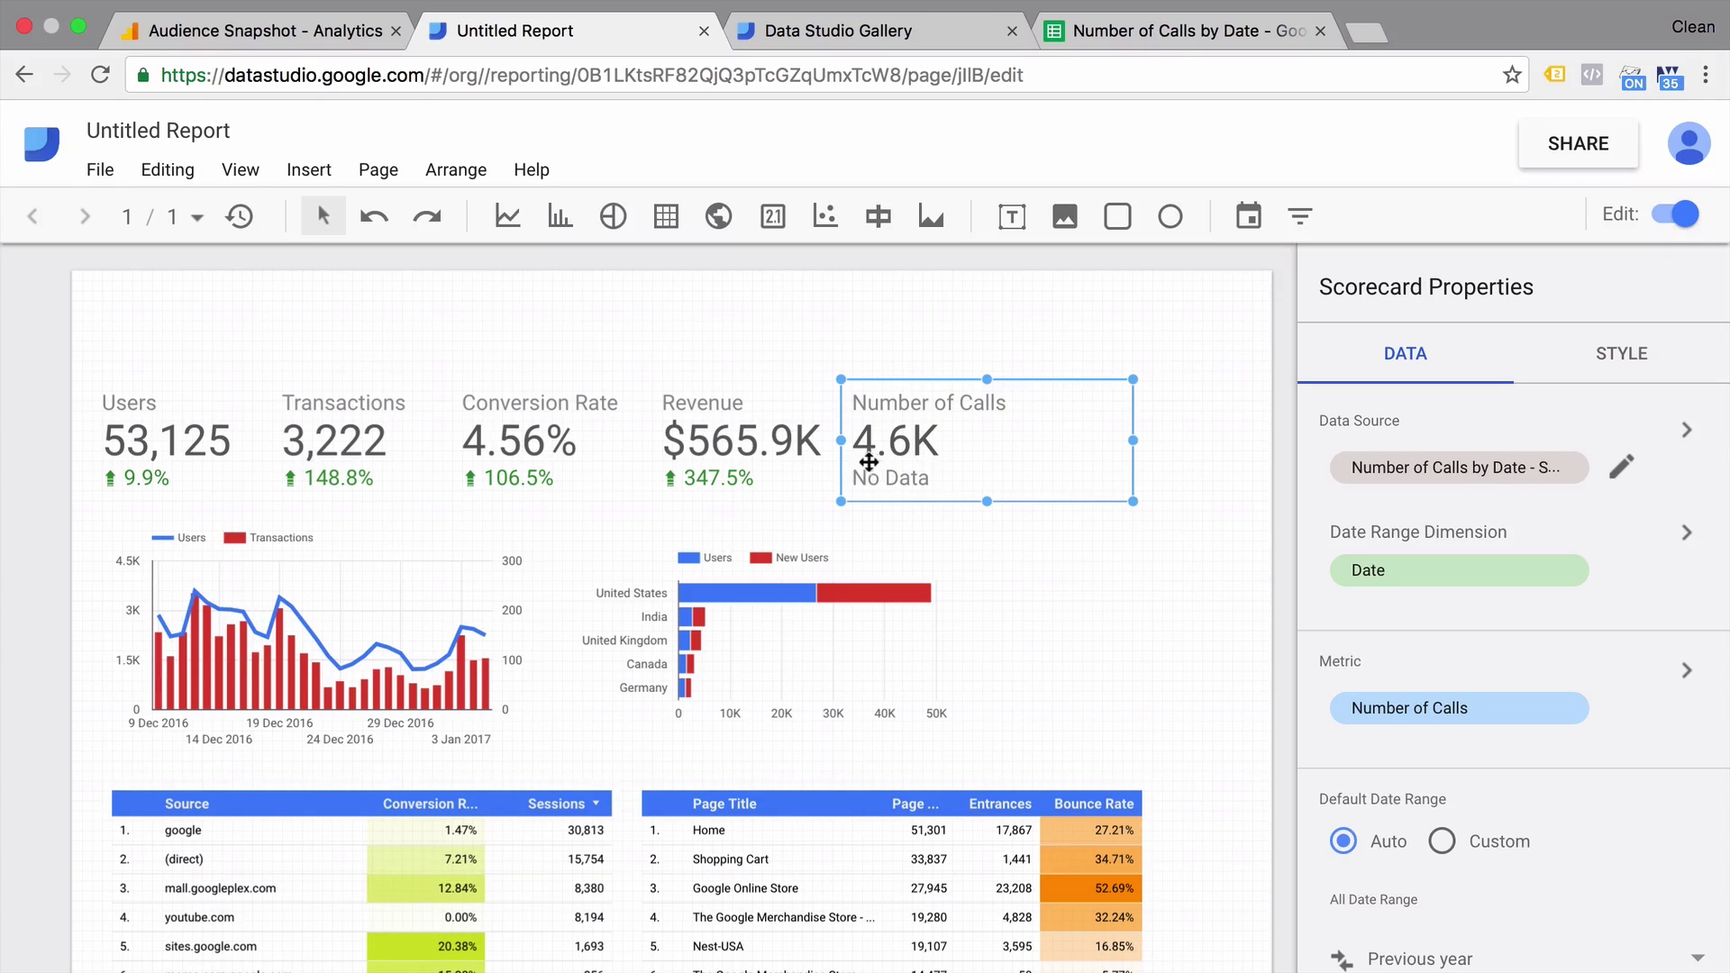
{"action": "left_click", "coordinate": [888, 532]}
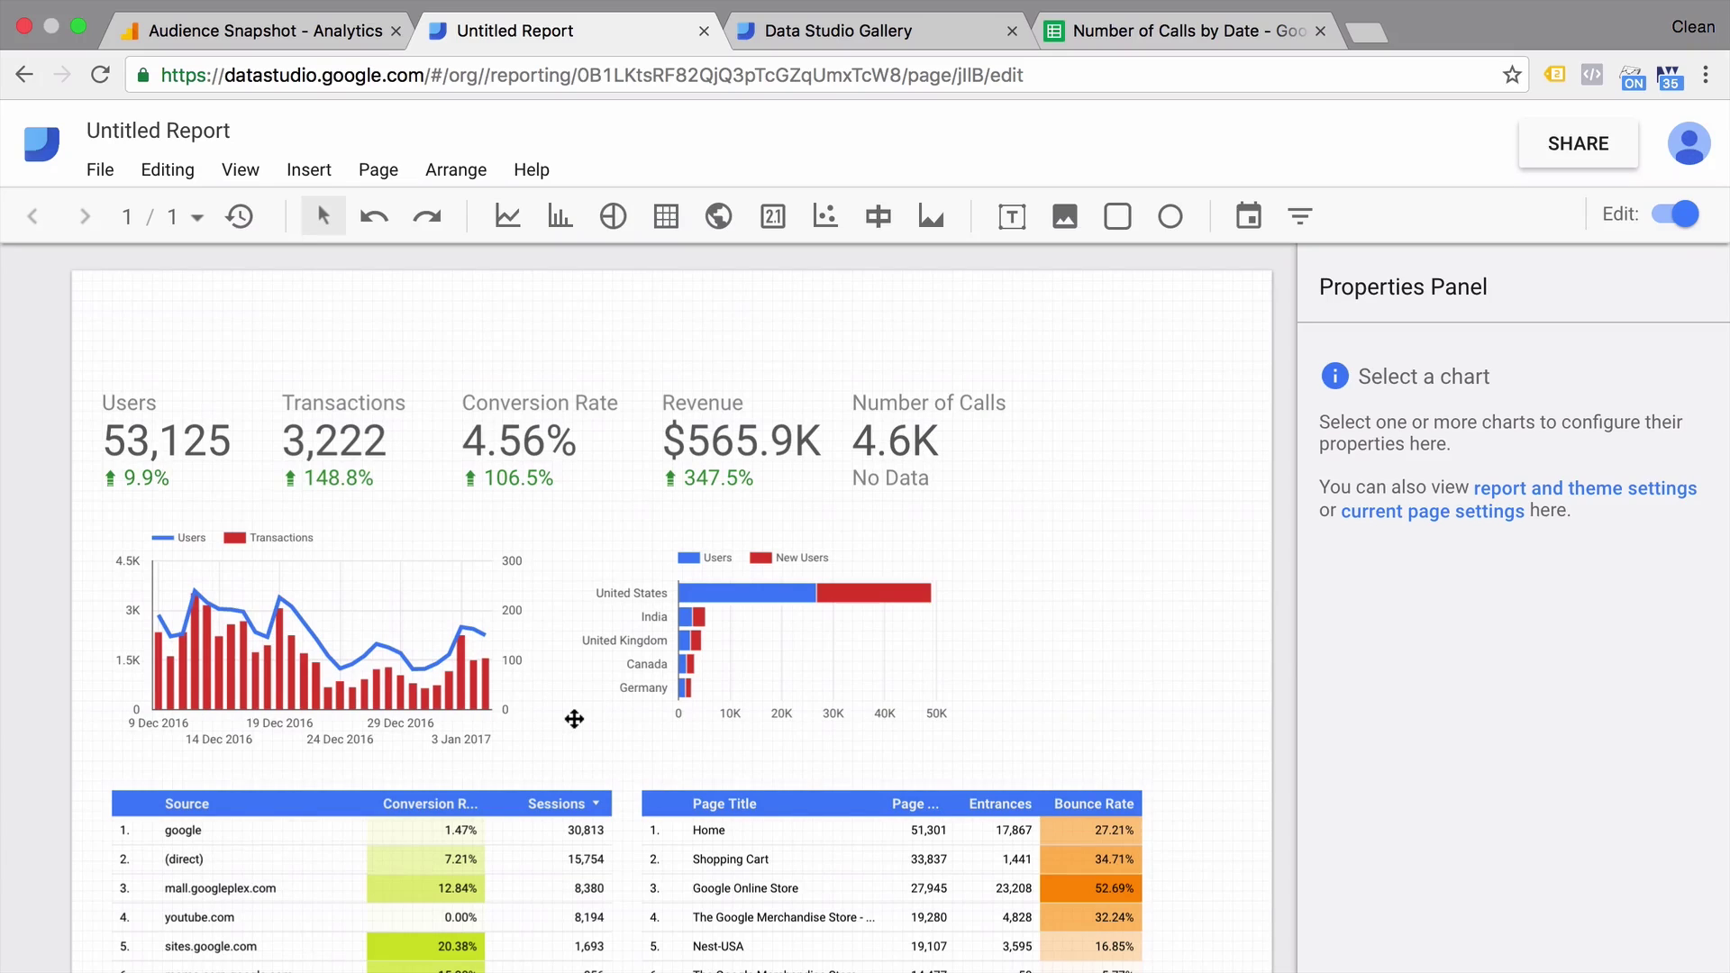
{"action": "scroll", "coordinate": [574, 718], "scroll_direction": "down", "scroll_amount": 1}
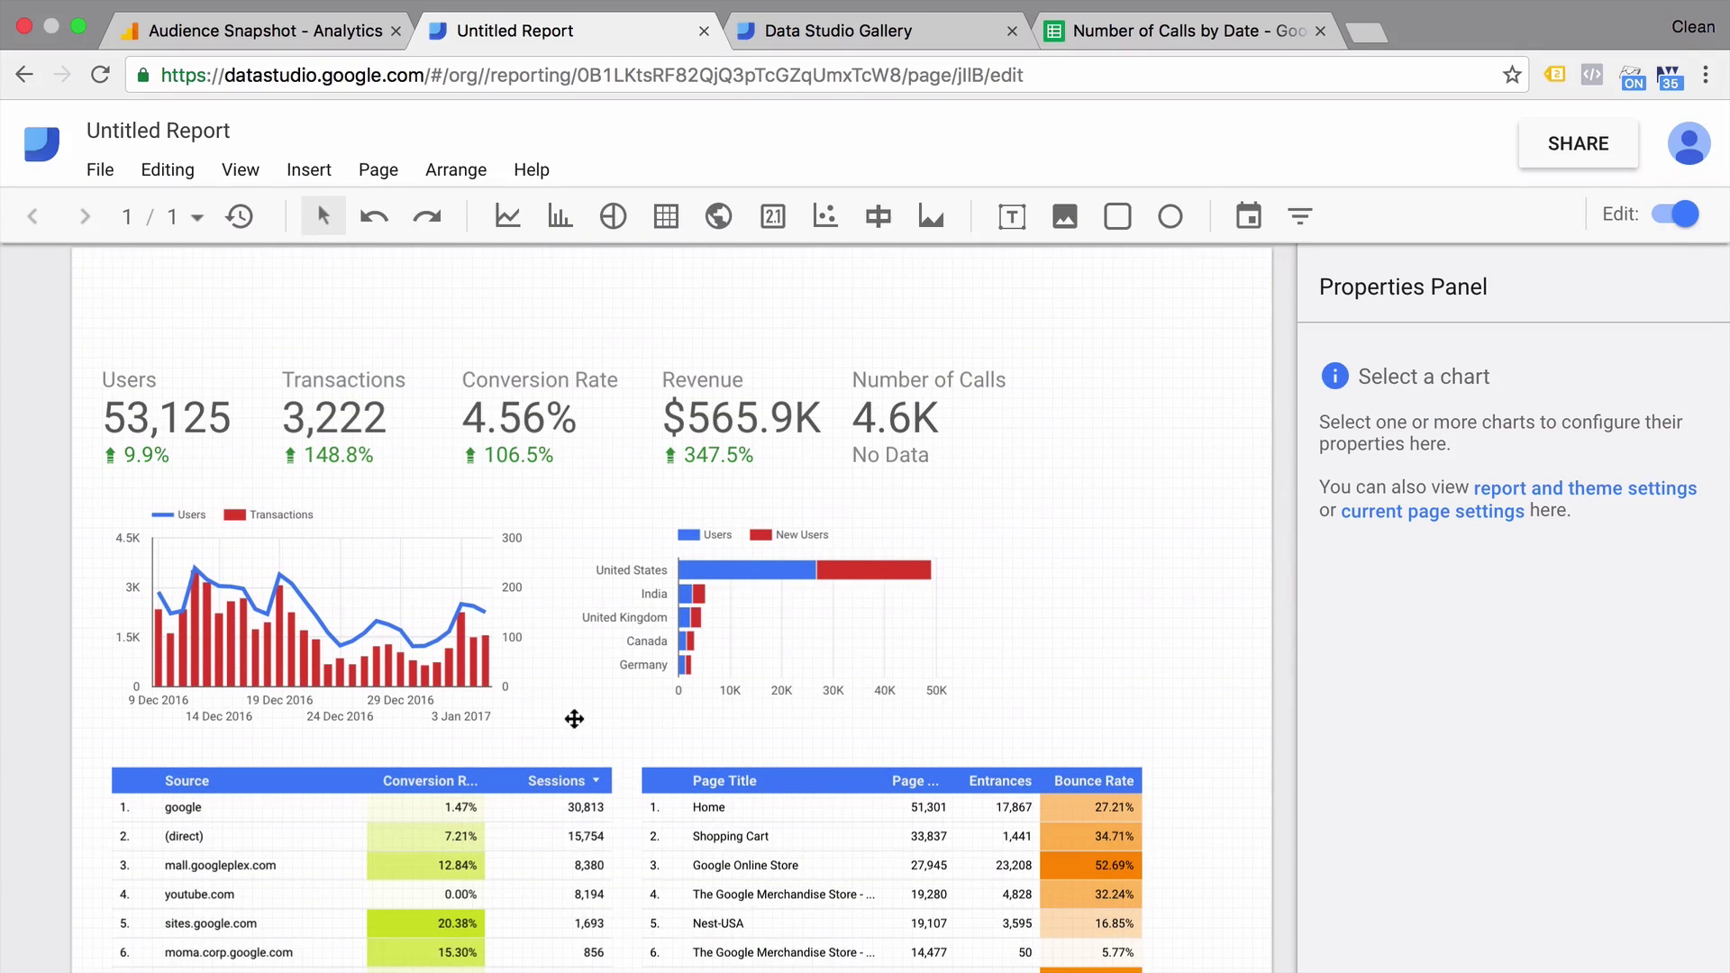
{"action": "scroll", "coordinate": [574, 718], "scroll_direction": "up", "scroll_amount": 1}
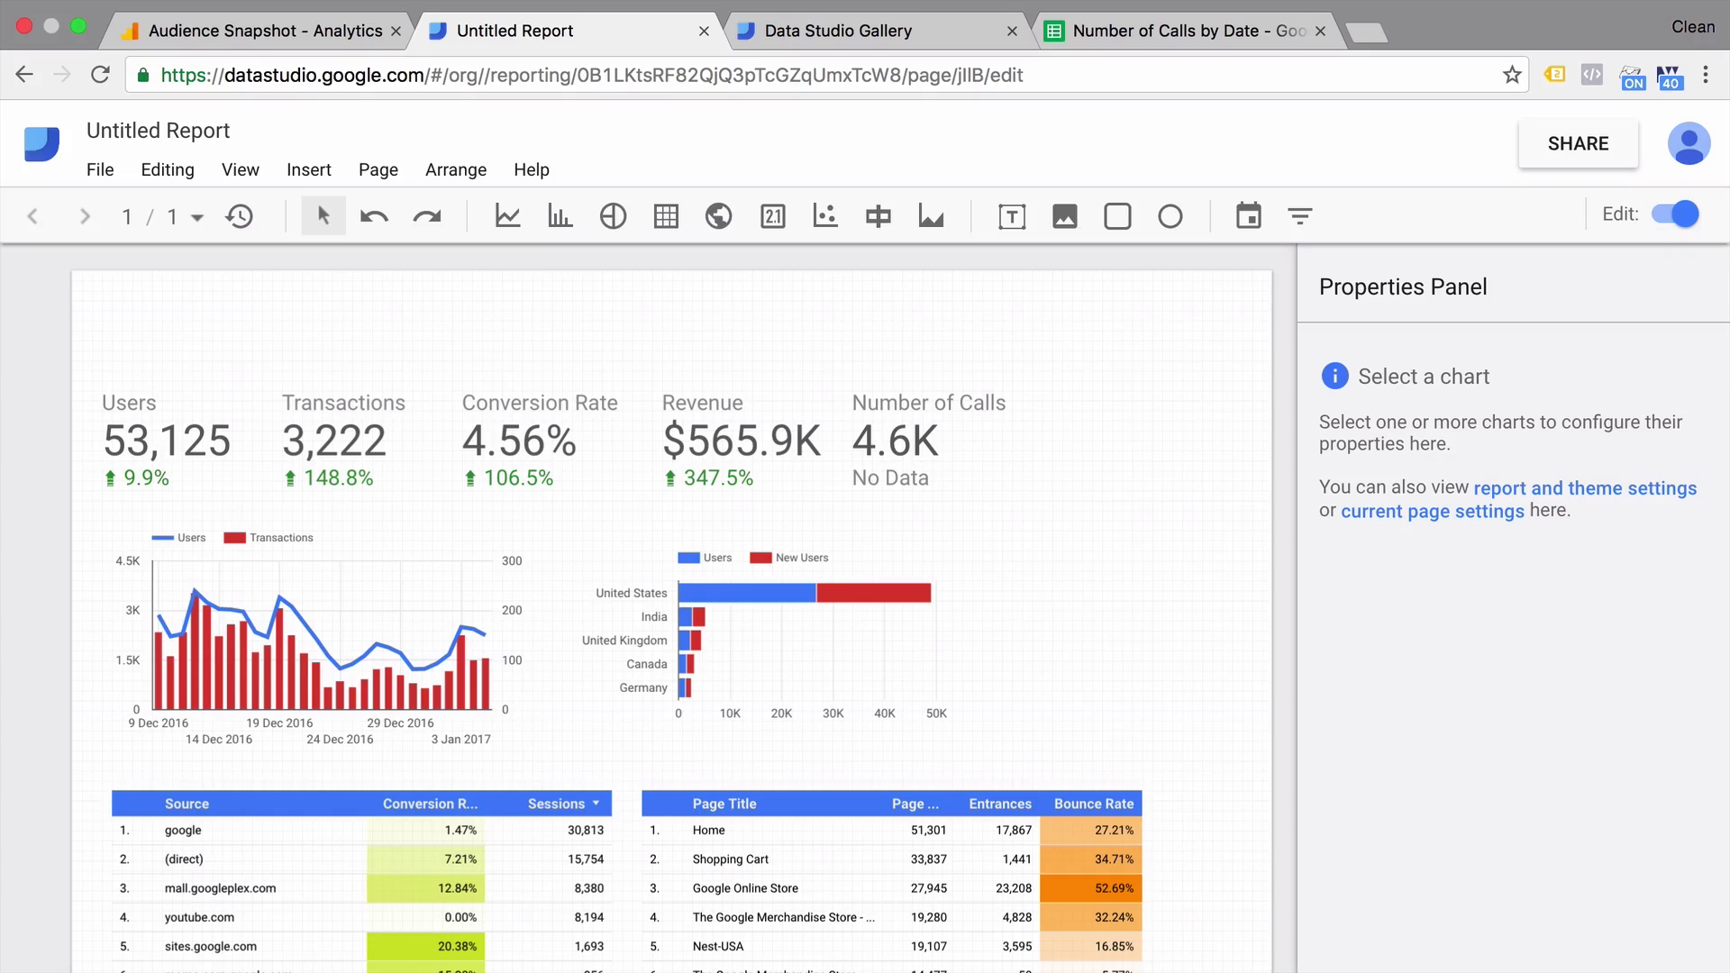
Duplicate the Transactions scorecard and place the copy at the end of the scorecard row, beside Number of Calls.
{"action": "left_click", "coordinate": [349, 452]}
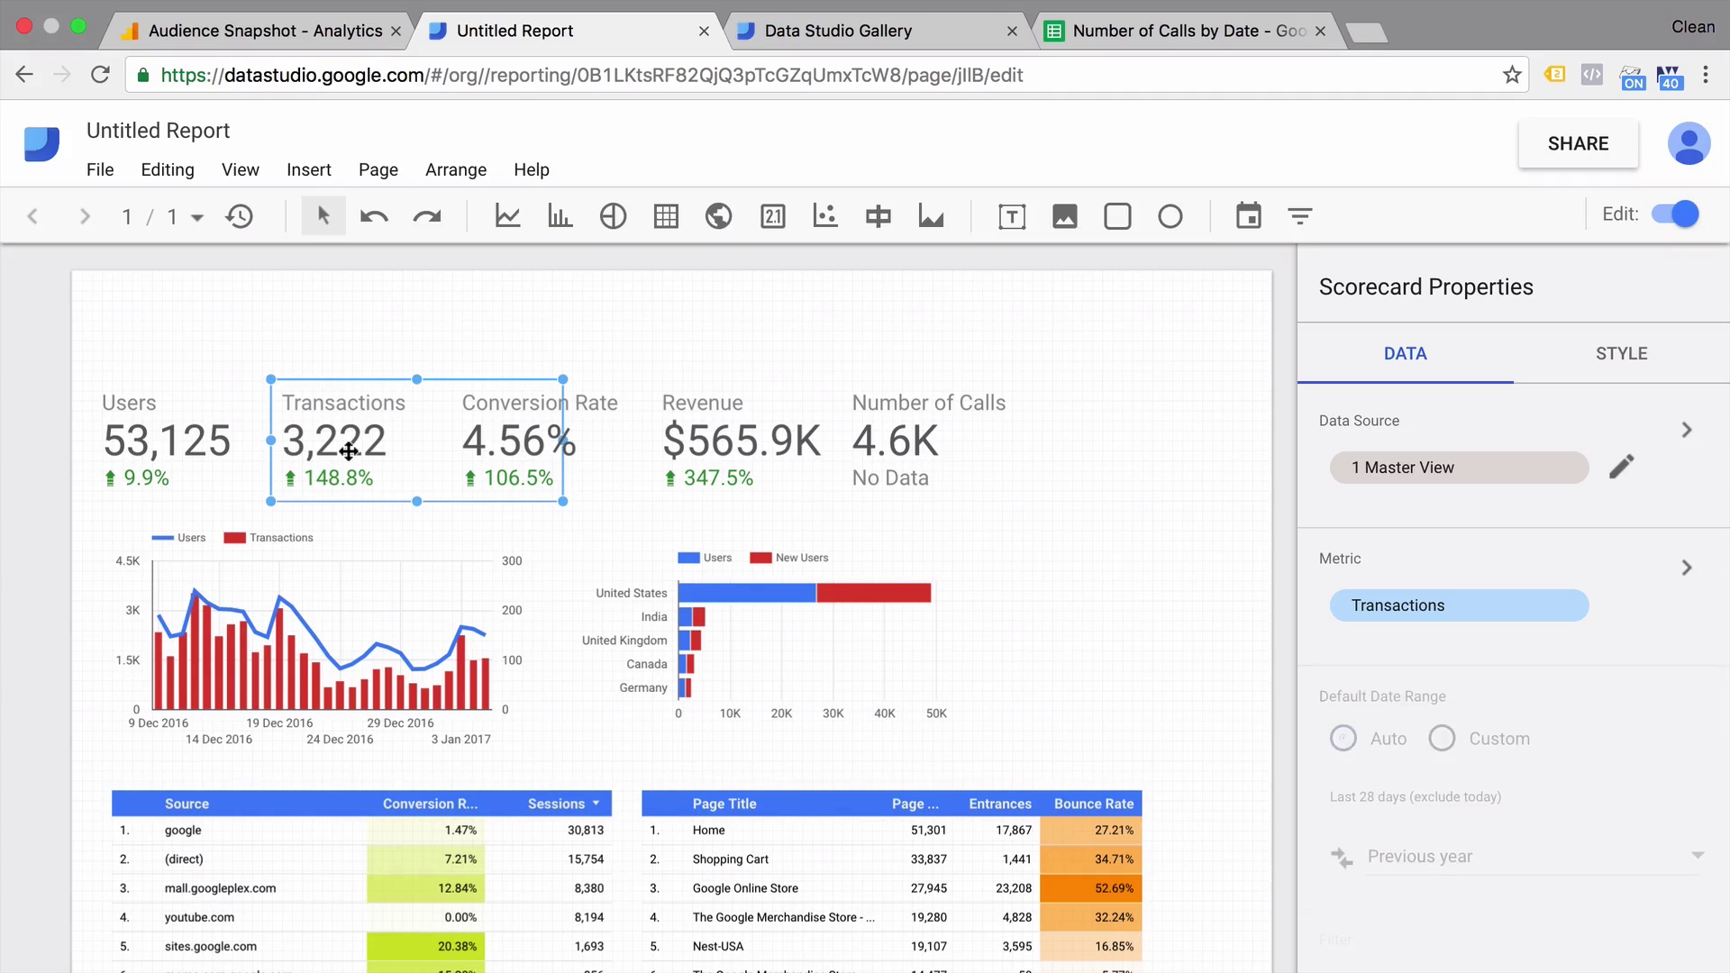
{"action": "key", "text": "super+d"}
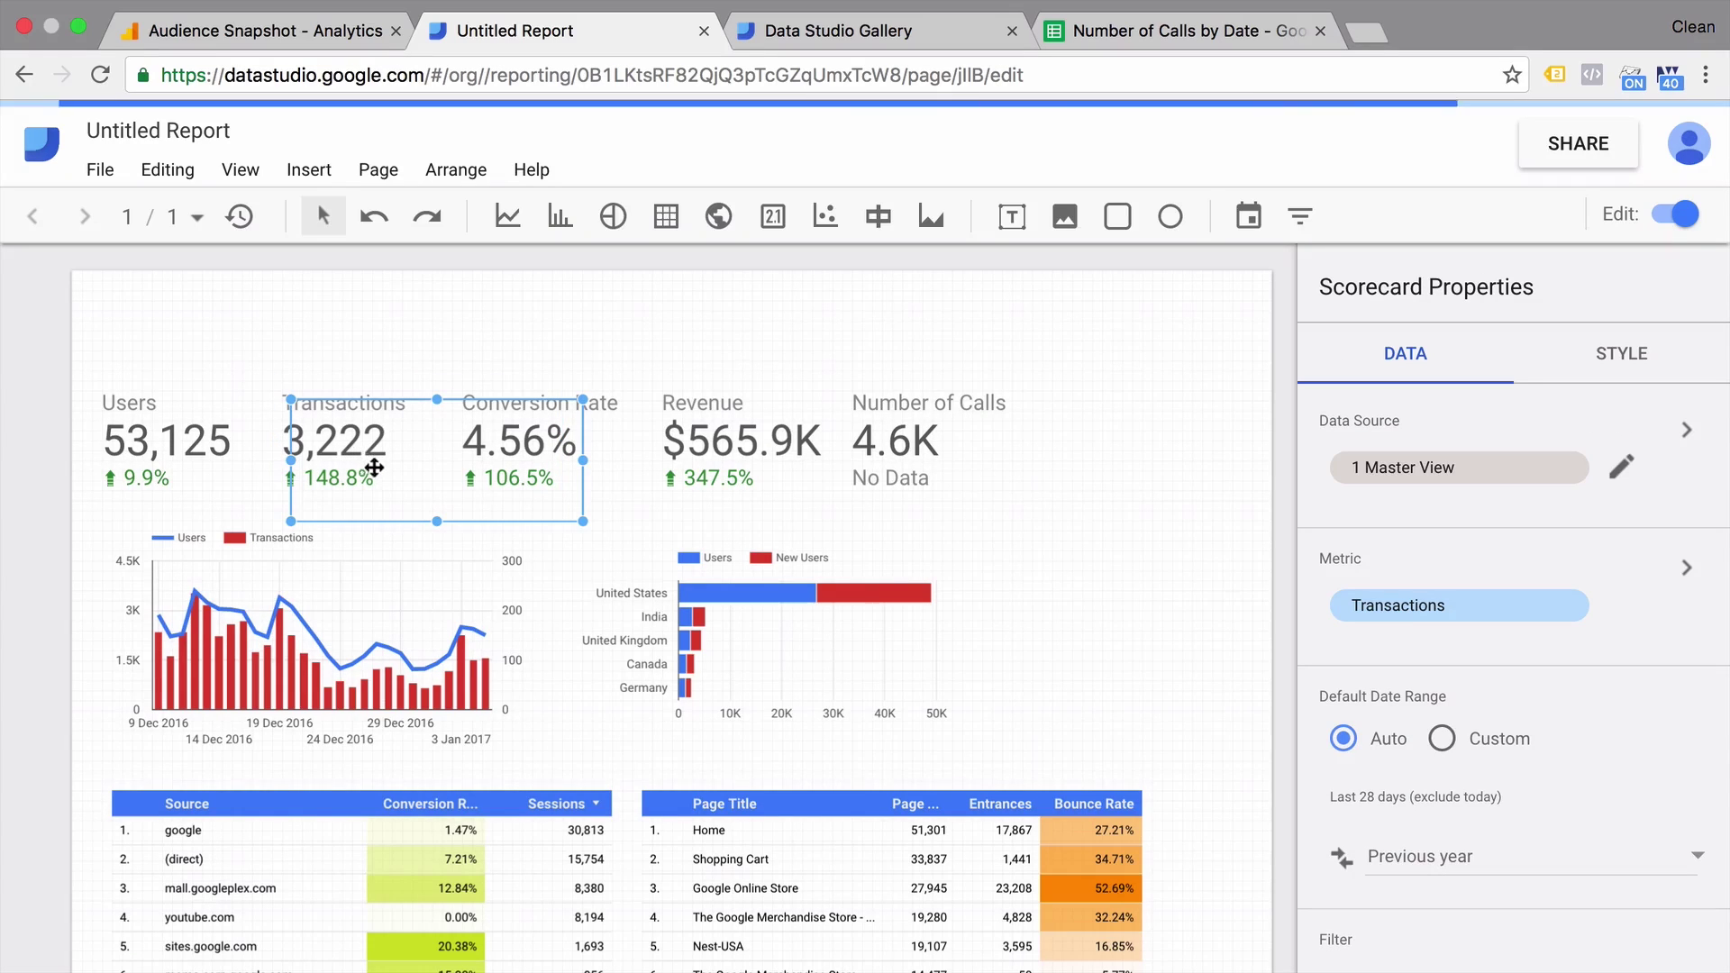
{"action": "left_click_drag", "start_coordinate": [379, 472], "coordinate": [1108, 444]}
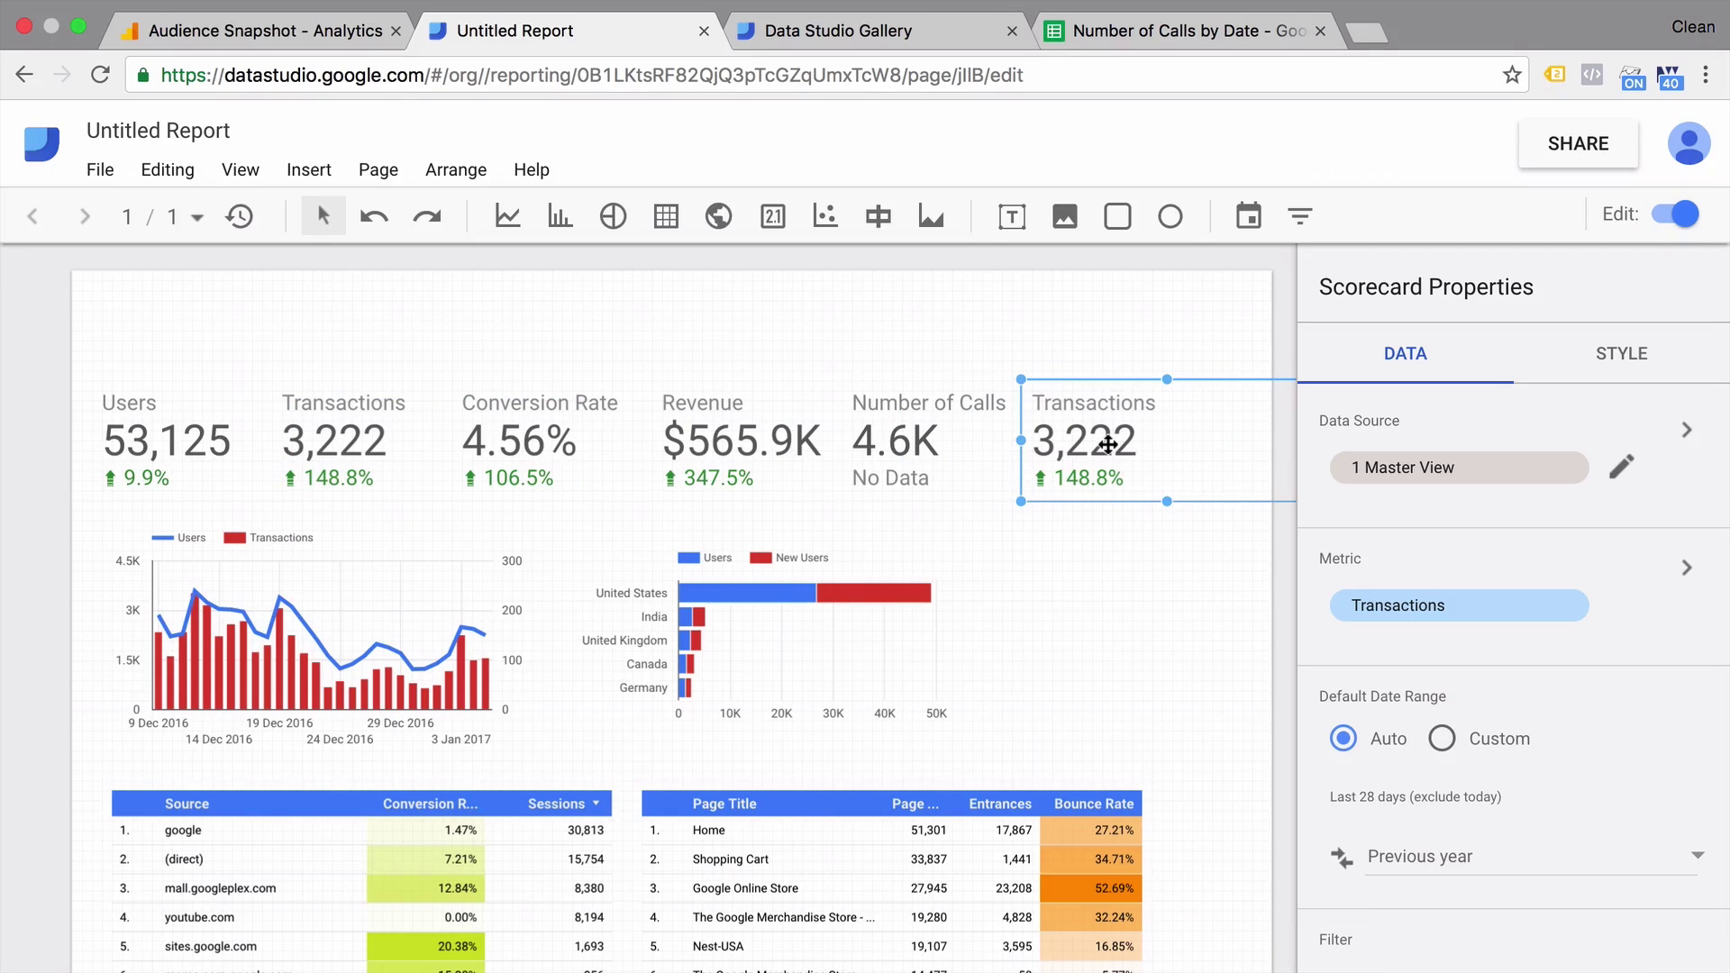
Start a new calculated metric for the copied scorecard and name it Transactions per User.
{"action": "left_click", "coordinate": [1689, 569]}
{"action": "left_click", "coordinate": [1441, 937]}
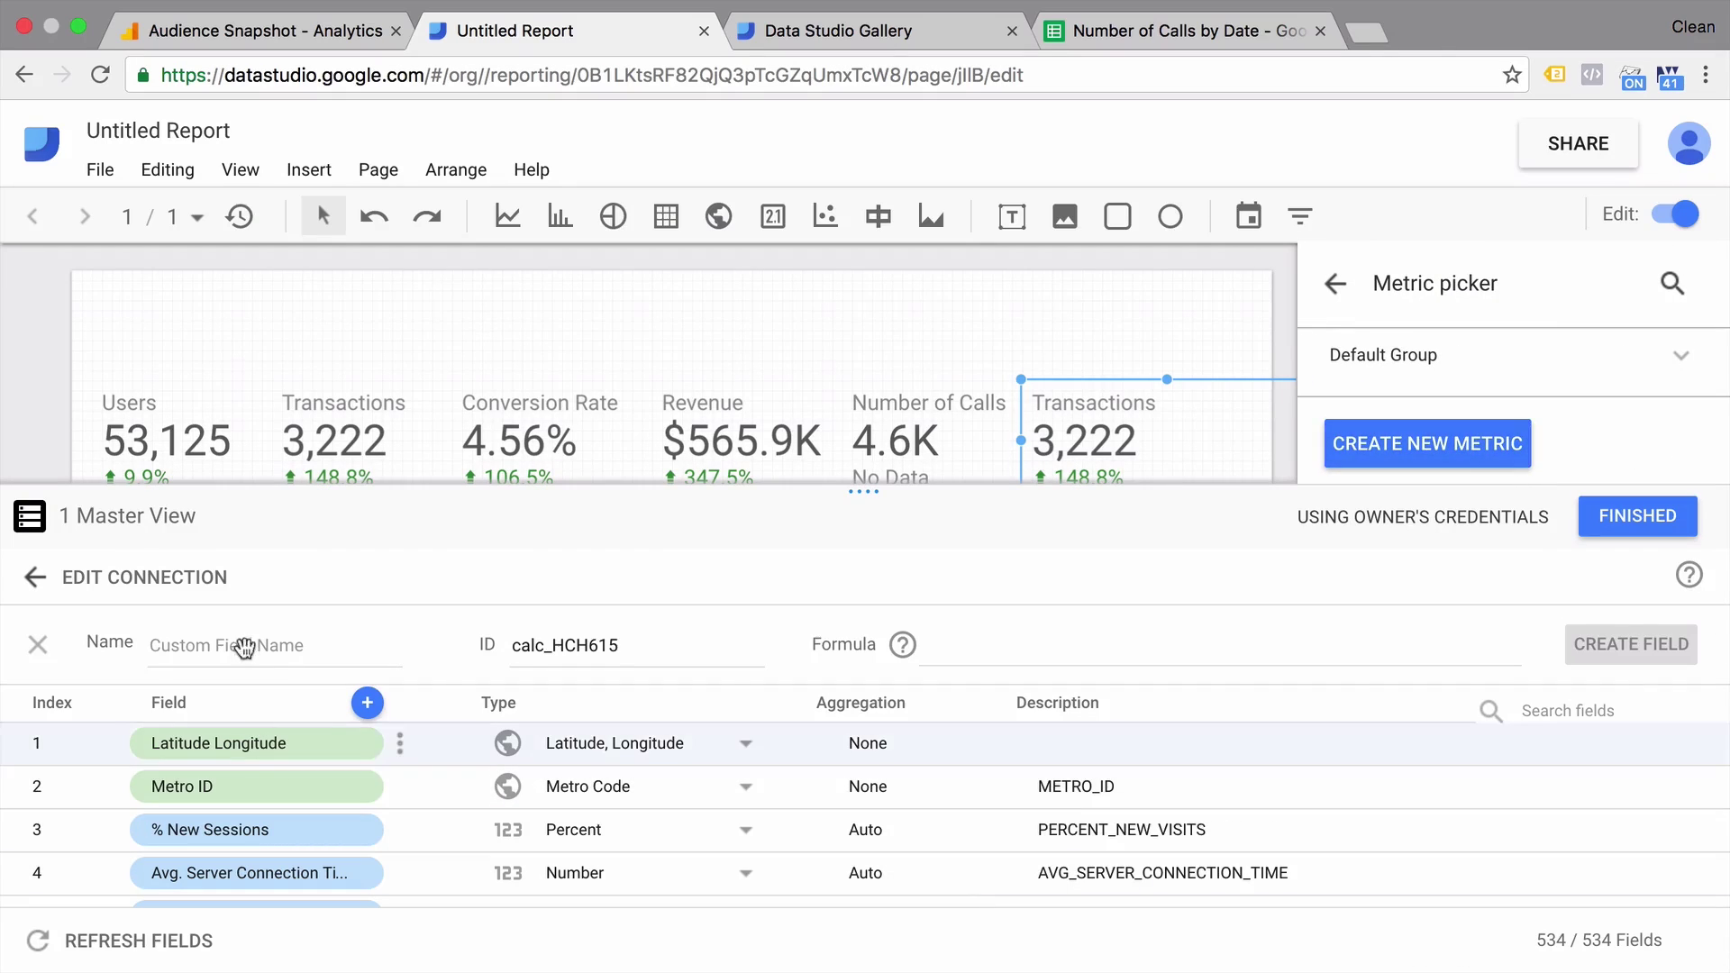
{"action": "left_click", "coordinate": [244, 649]}
{"action": "type", "text": "Tran"}
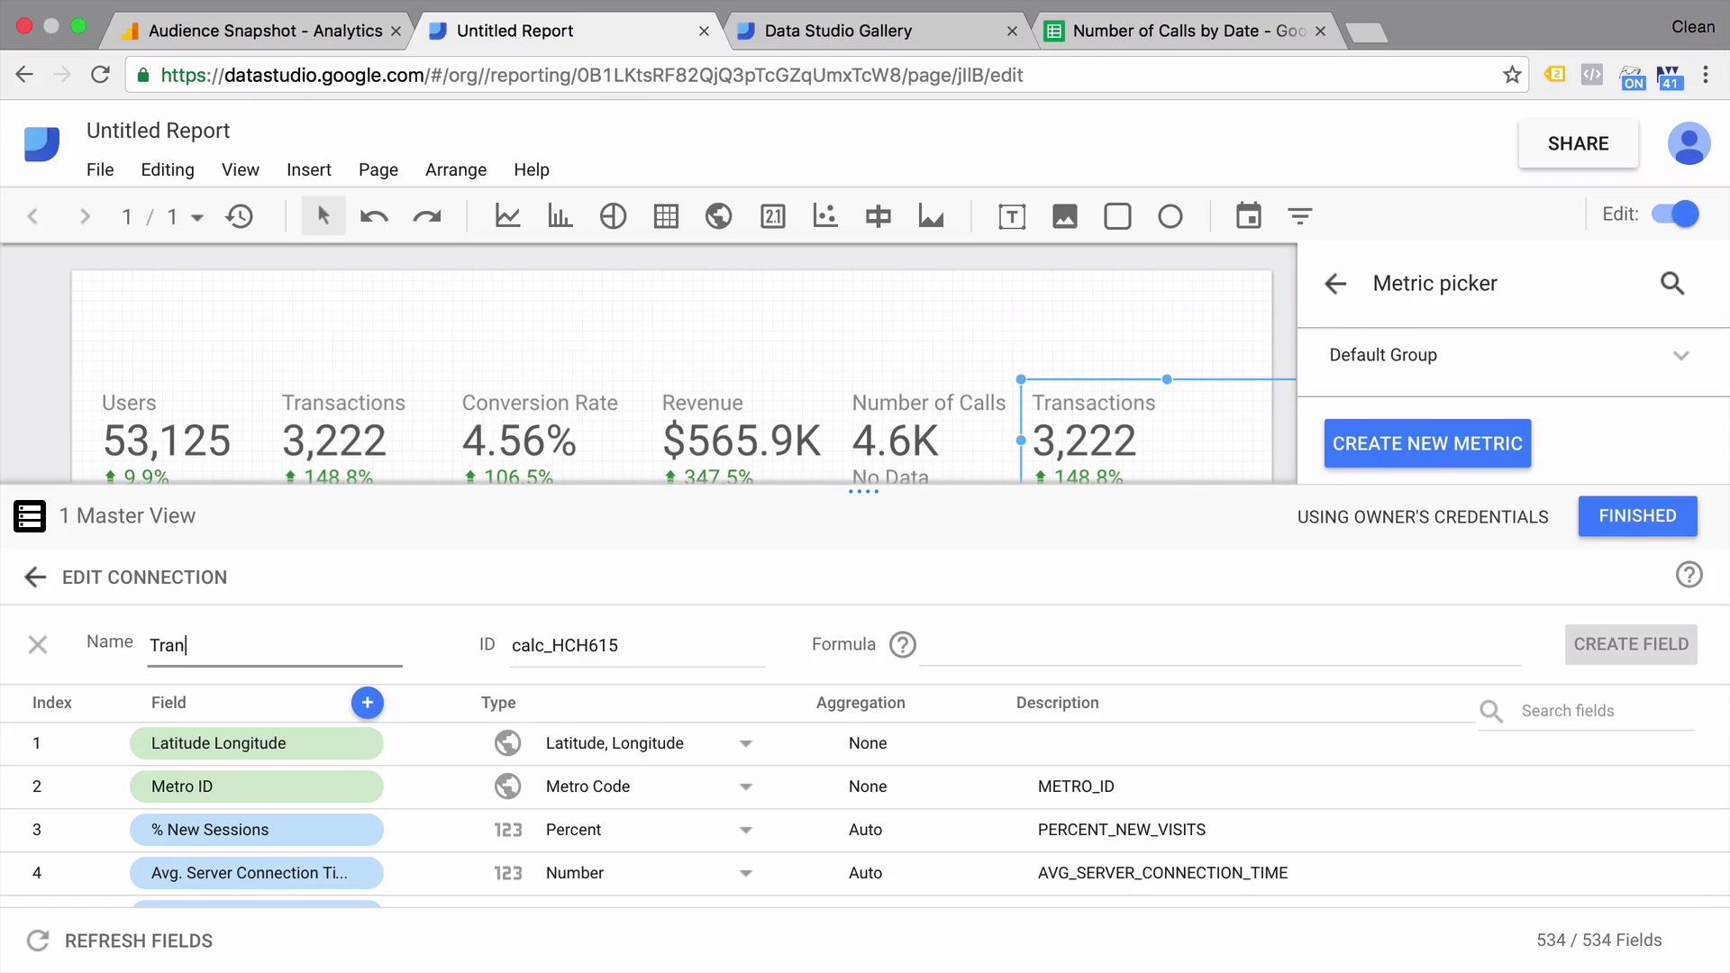
{"action": "type", "text": "sactions per User"}
Define the calculated field's formula as Transactions divided by Users, create the field and finish editing the data source.
{"action": "left_click", "coordinate": [1011, 649]}
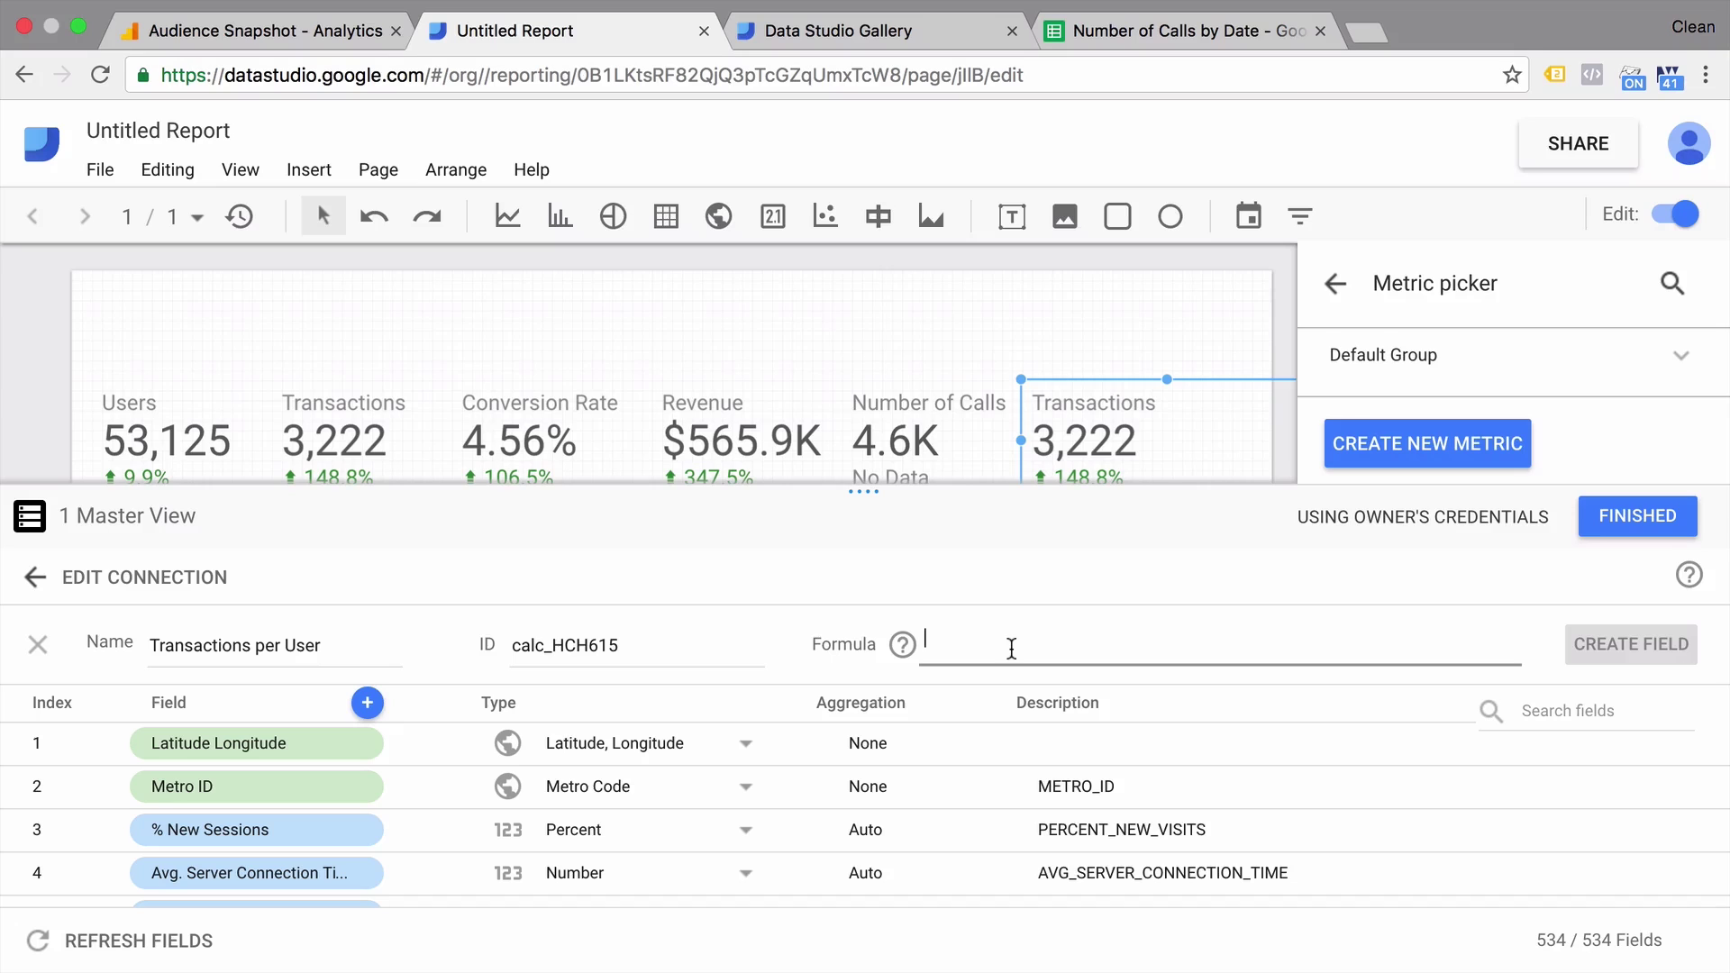
{"action": "type", "text": "tran"}
{"action": "key", "text": "Down"}
{"action": "key", "text": "Return"}
{"action": "type", "text": "/u"}
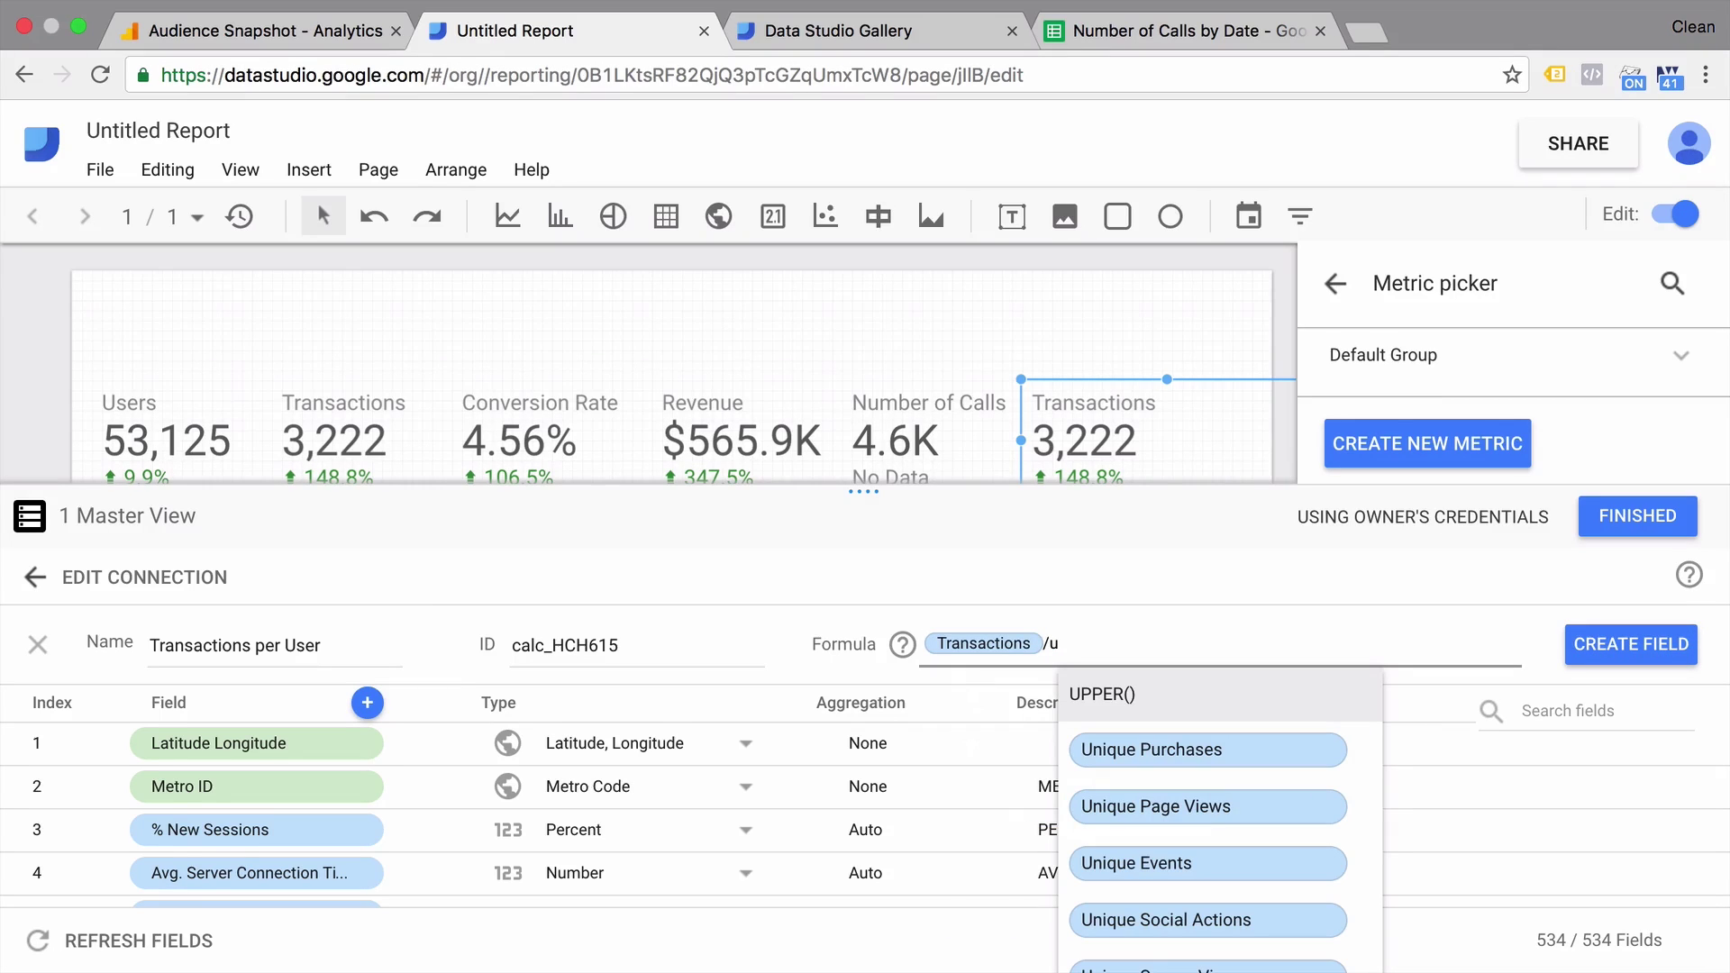
{"action": "type", "text": "sers"}
{"action": "key", "text": "Return"}
{"action": "left_click", "coordinate": [1613, 650]}
{"action": "left_click", "coordinate": [1636, 522]}
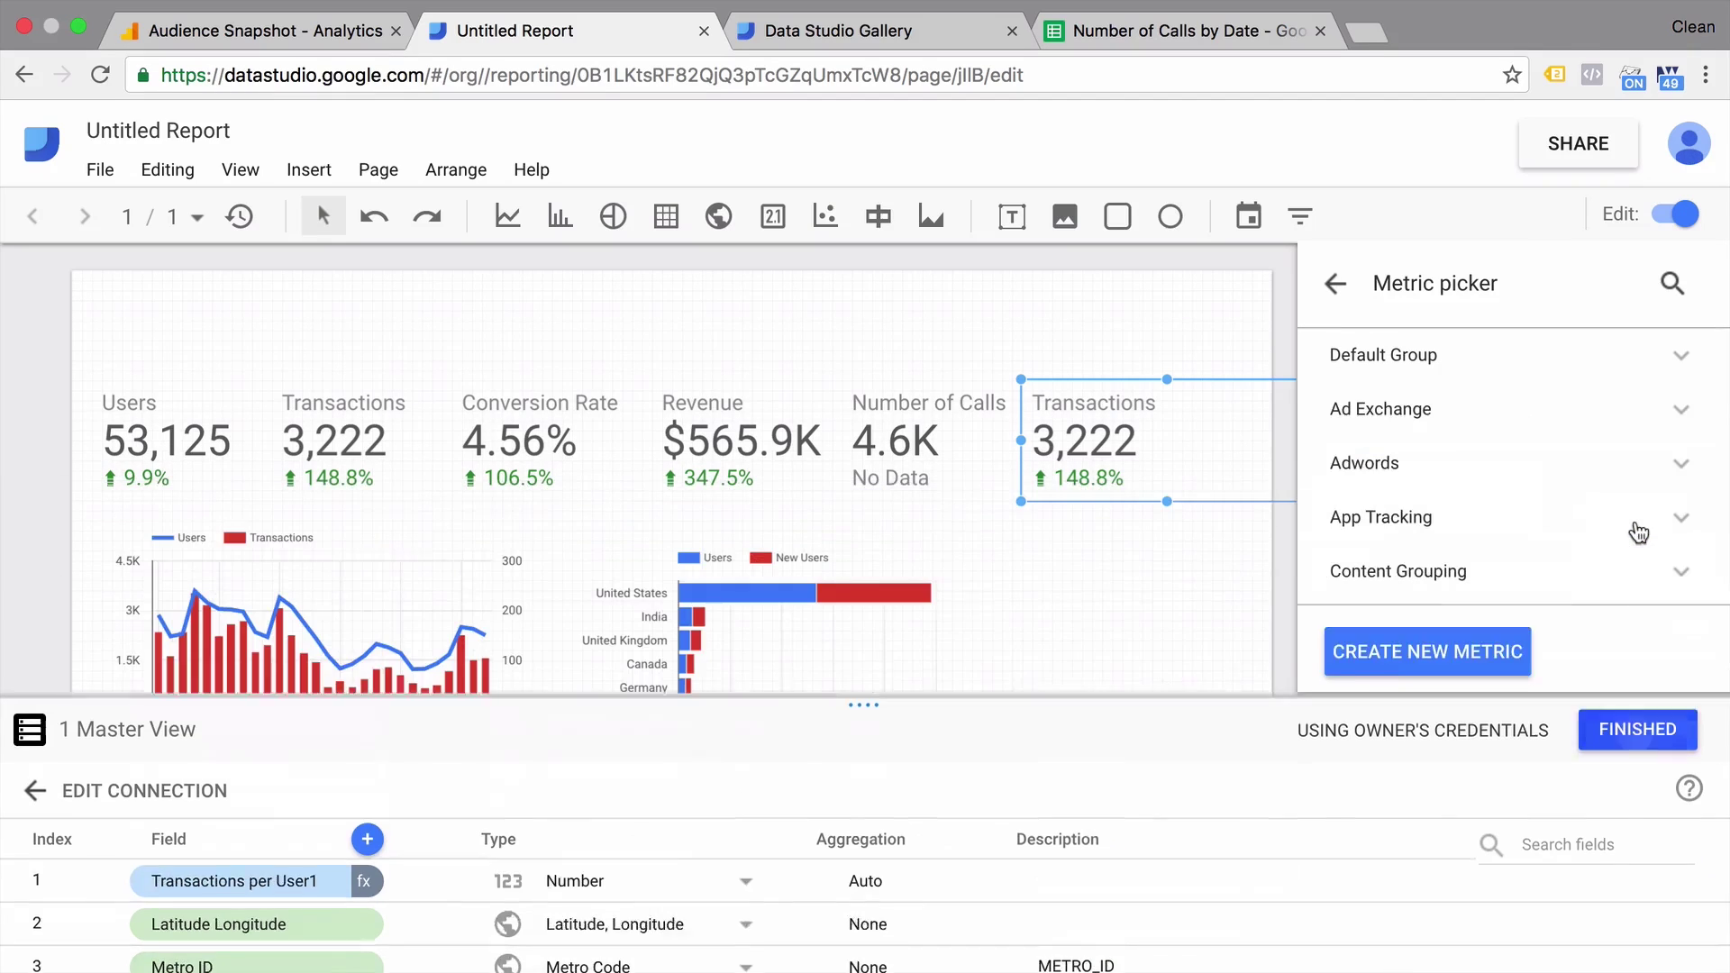
Search the metrics for "trans" and set the copied scorecard's metric to Transactions per User from the E-commerce group.
{"action": "left_click", "coordinate": [1673, 285]}
{"action": "type", "text": "trans"}
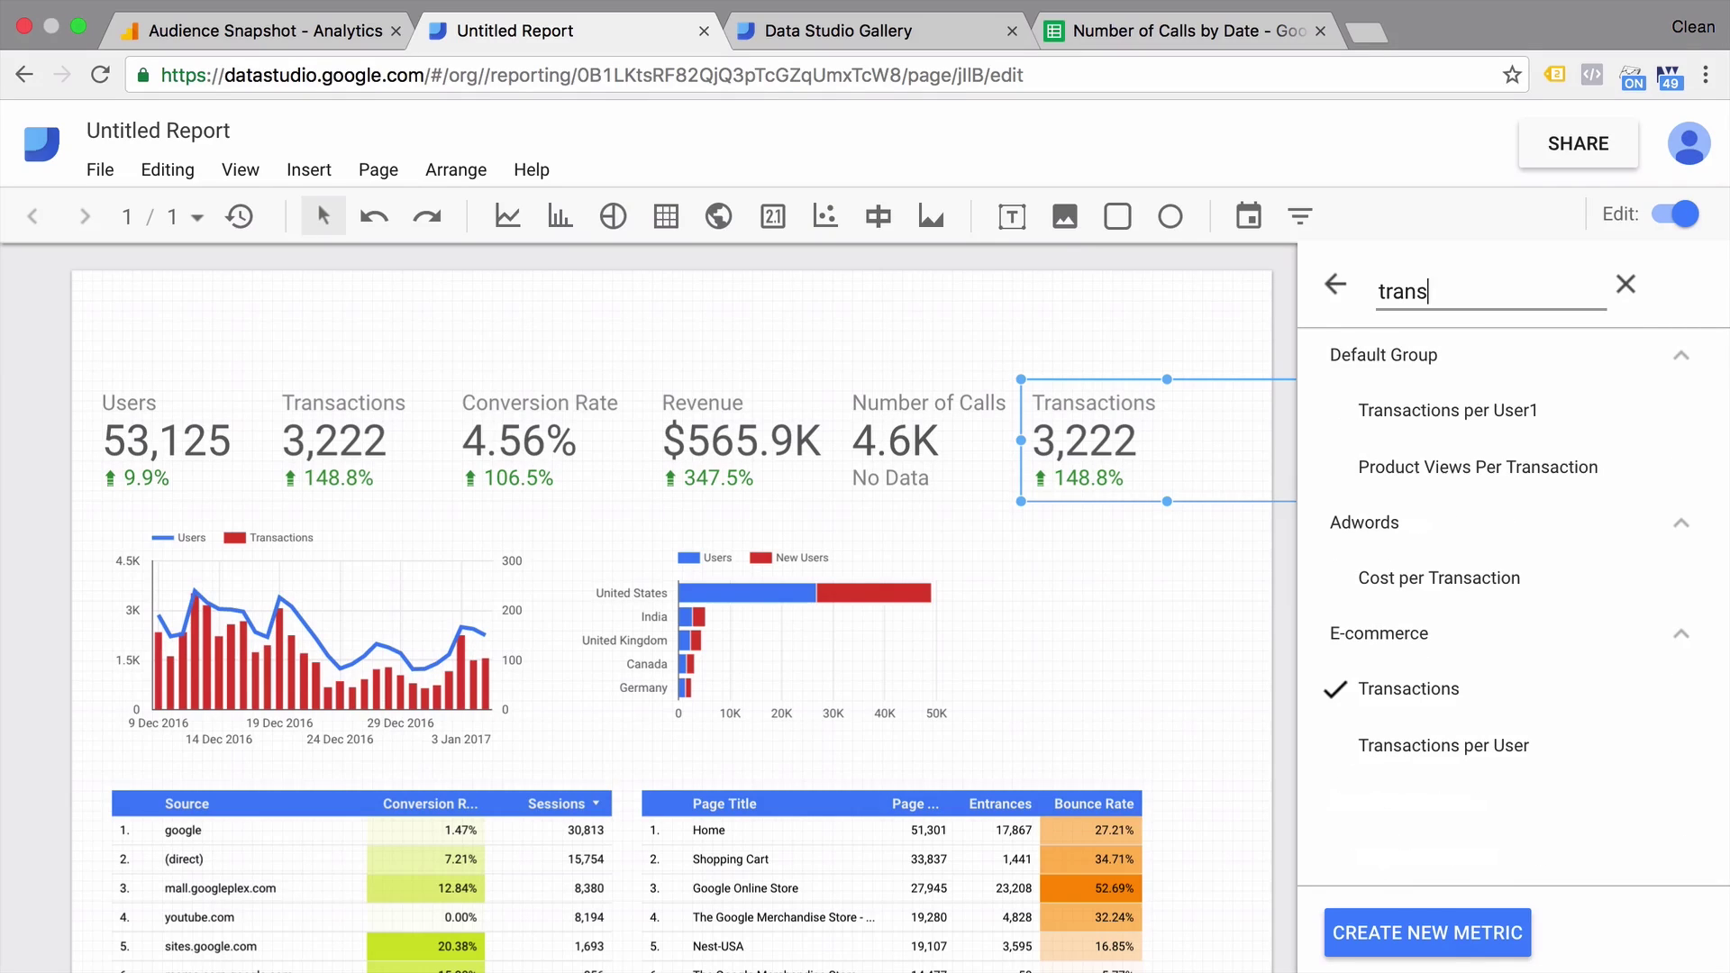
{"action": "left_click", "coordinate": [1495, 761]}
{"action": "left_click", "coordinate": [1199, 697]}
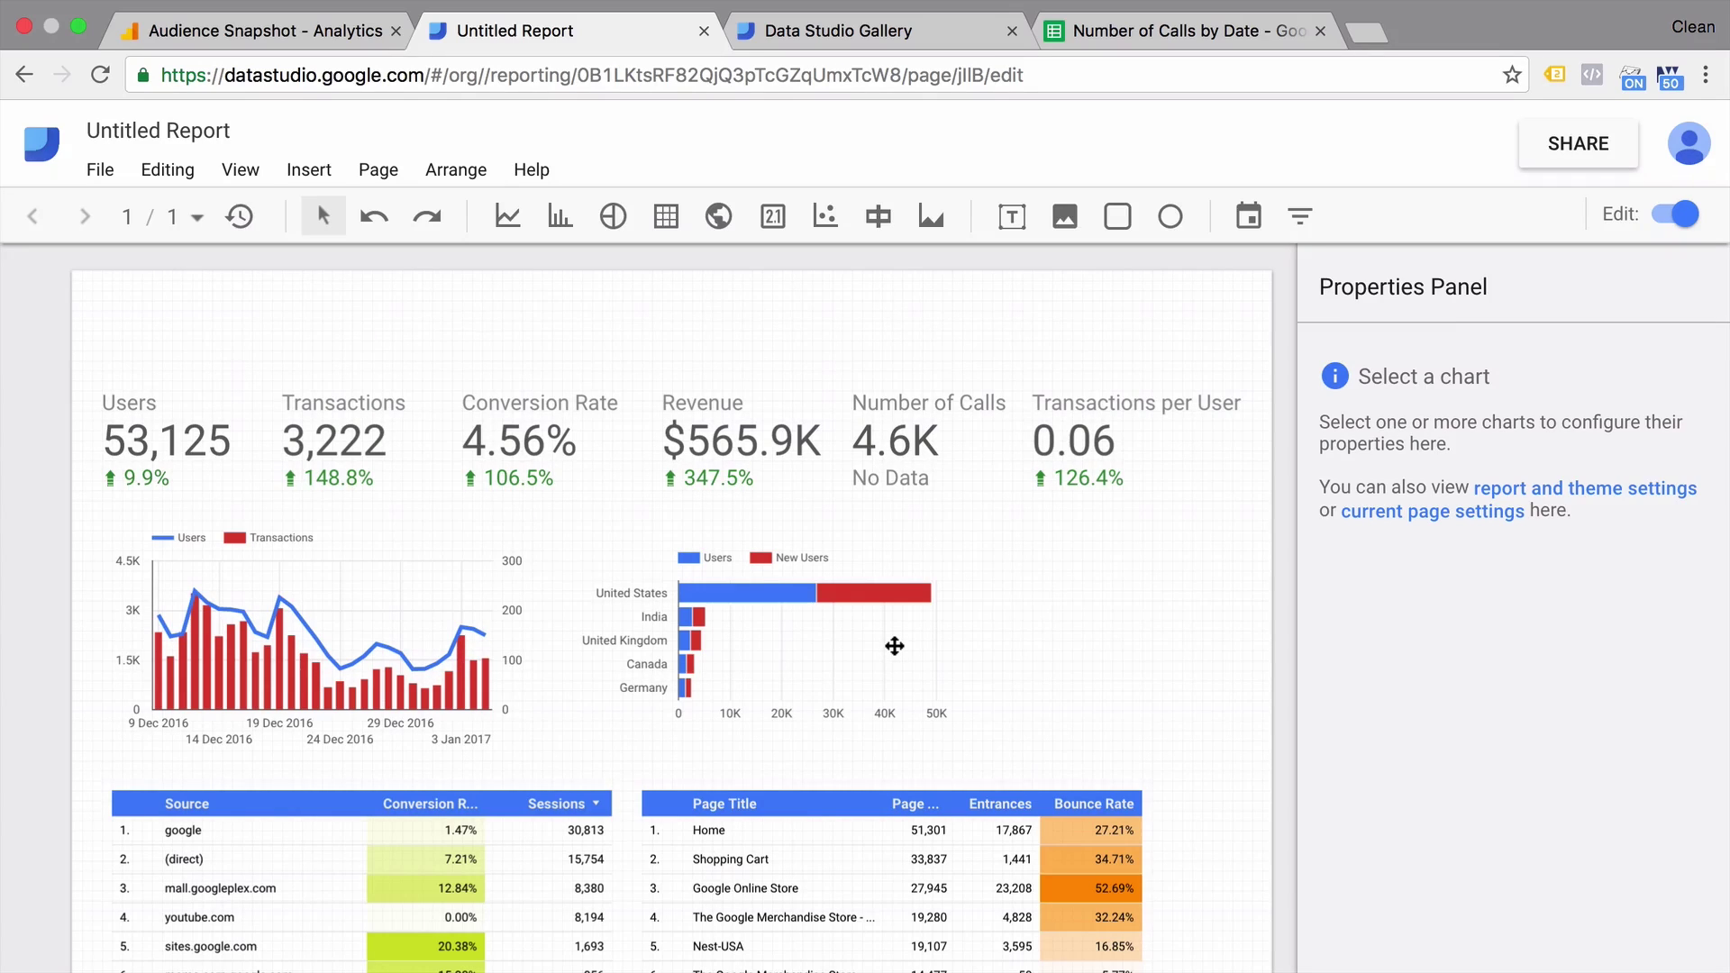
Draw a full-width rectangle as a banner along the page's top edge and fill it with a custom dark navy colour.
{"action": "left_click", "coordinate": [1117, 216]}
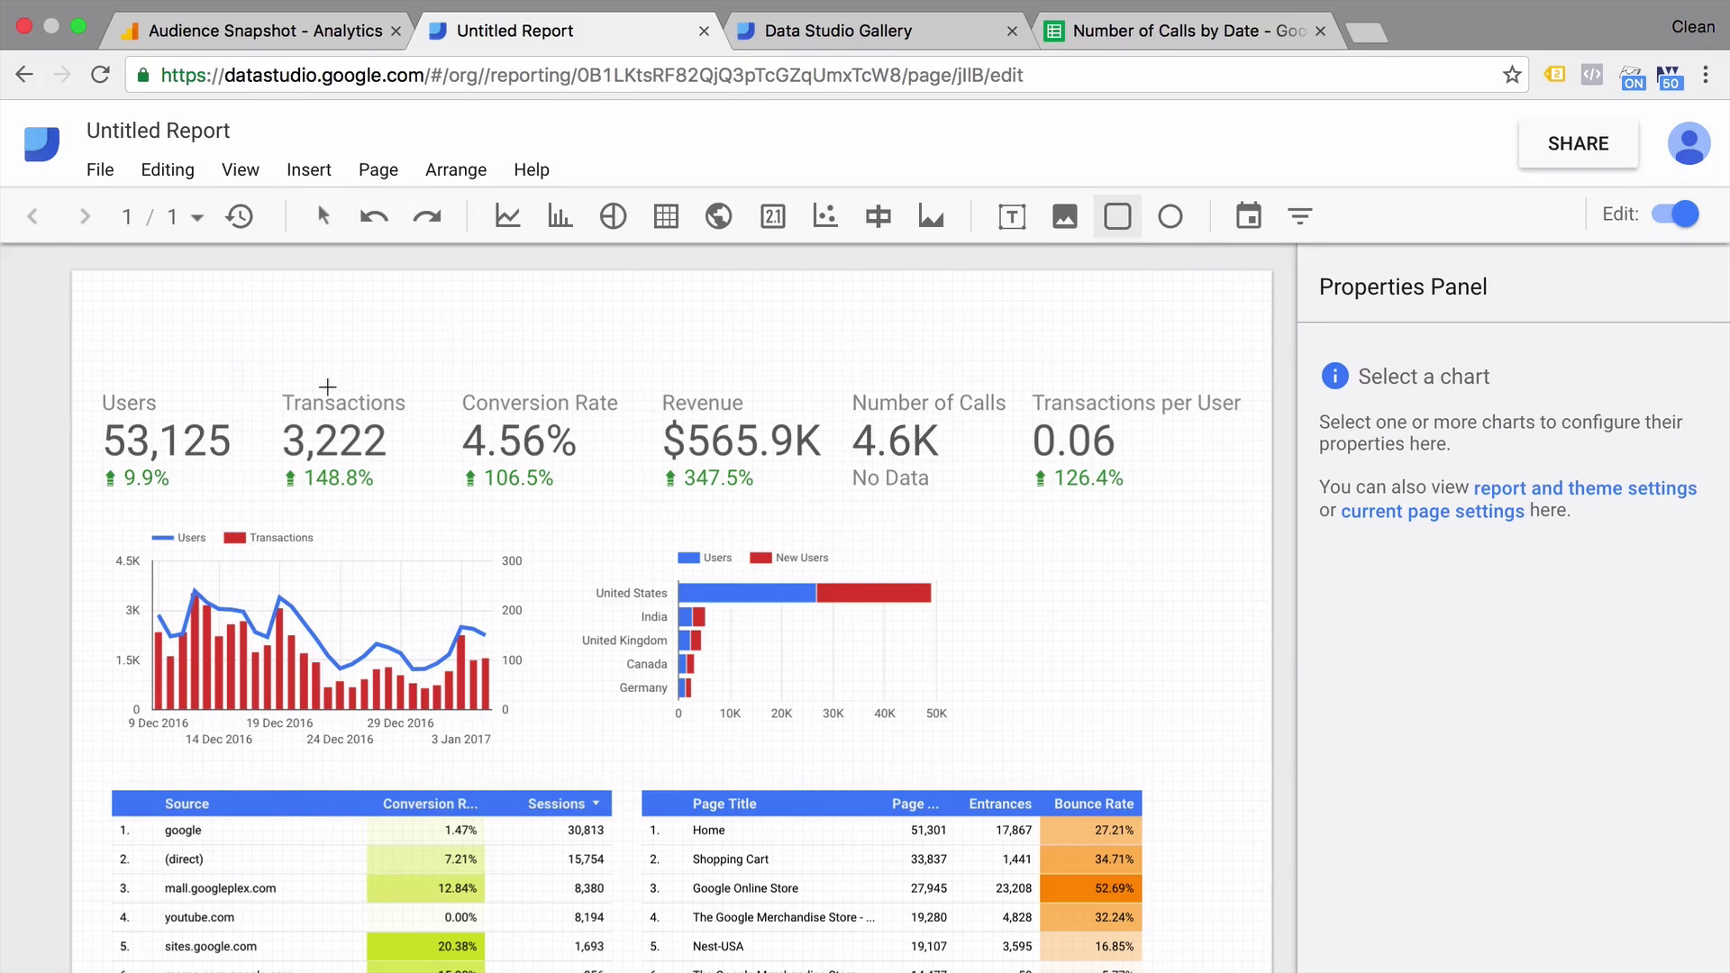
{"action": "left_click_drag", "start_coordinate": [73, 270], "coordinate": [1273, 354]}
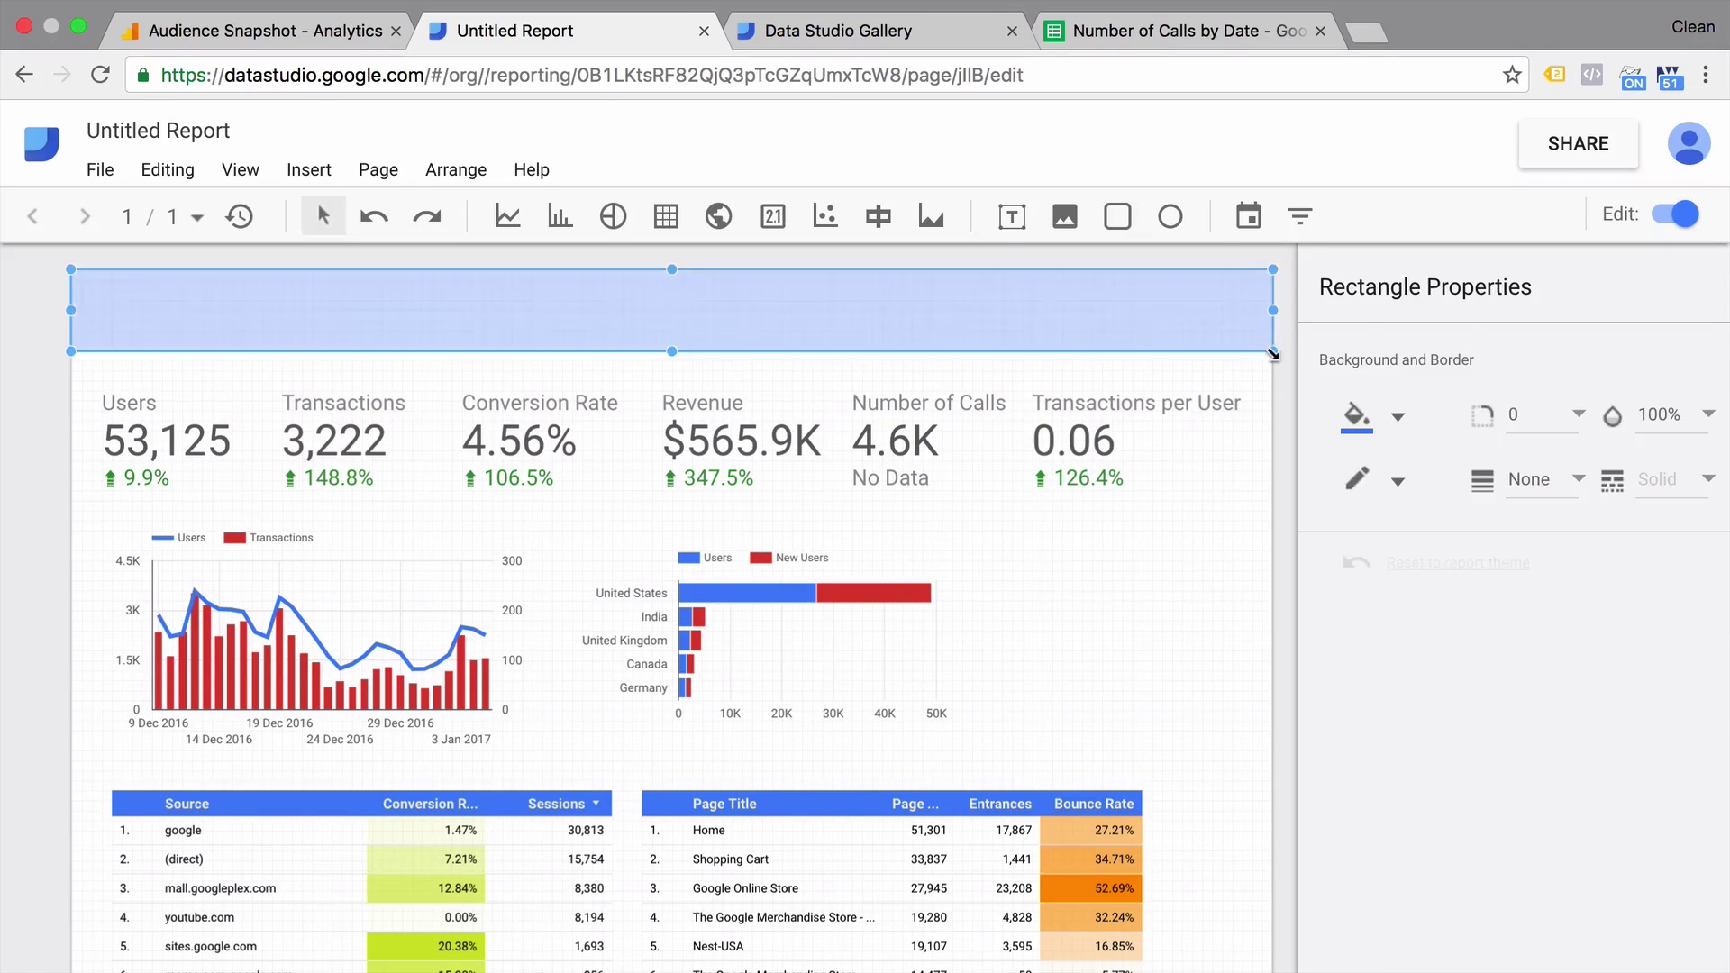
{"action": "left_click", "coordinate": [1400, 422]}
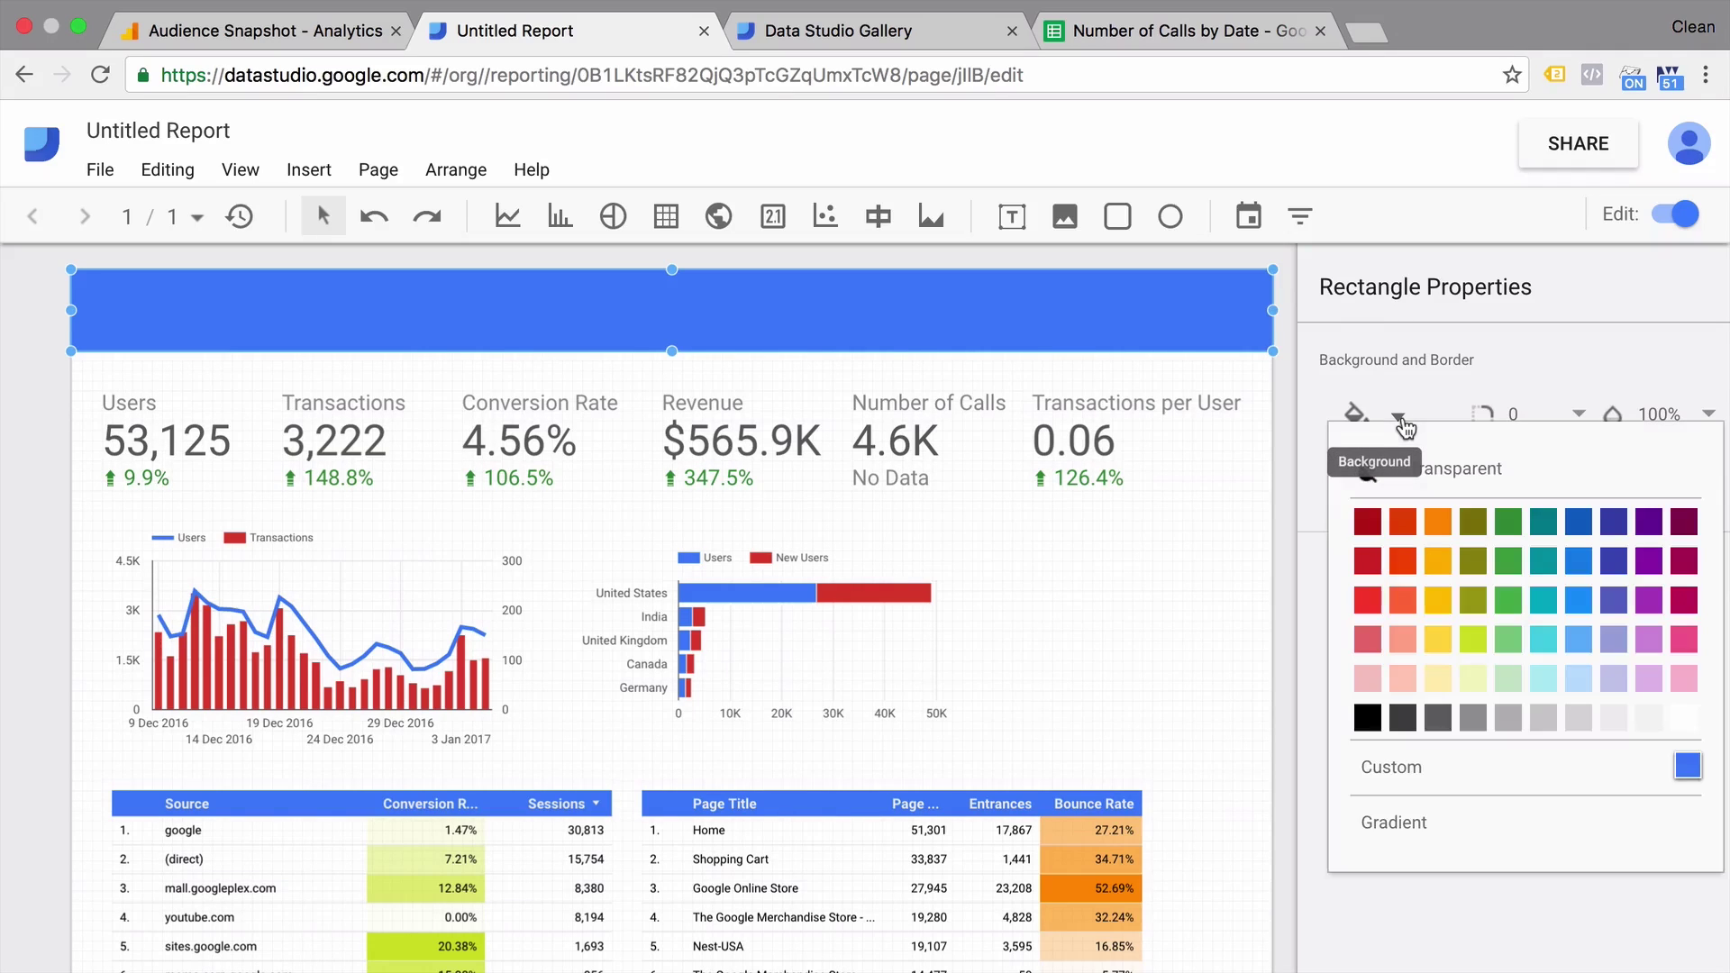
{"action": "left_click", "coordinate": [1425, 770]}
{"action": "double_click", "coordinate": [1527, 470]}
{"action": "key", "text": "ctrl+v"}
{"action": "left_click", "coordinate": [1266, 631]}
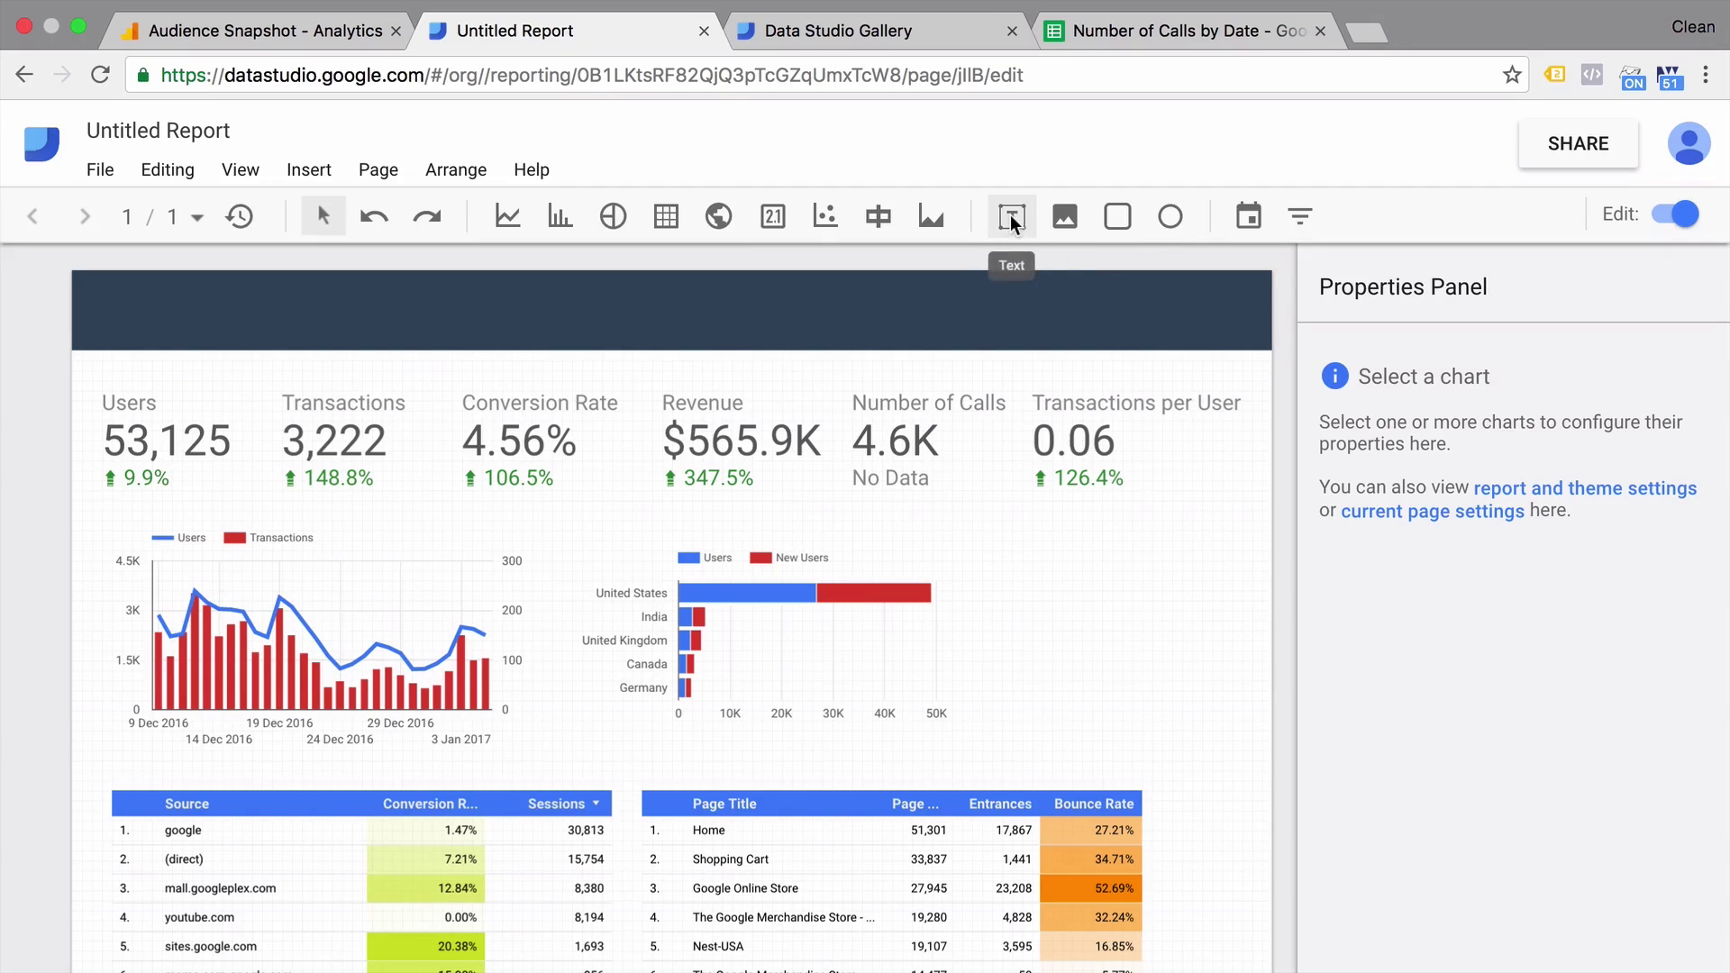
Place an image at the left end of the banner and load the black transparent MeasureSchool logo file into it.
{"action": "left_click", "coordinate": [1064, 216]}
{"action": "left_click_drag", "start_coordinate": [91, 279], "coordinate": [443, 331]}
{"action": "left_click", "coordinate": [1404, 353]}
{"action": "left_click", "coordinate": [1392, 488]}
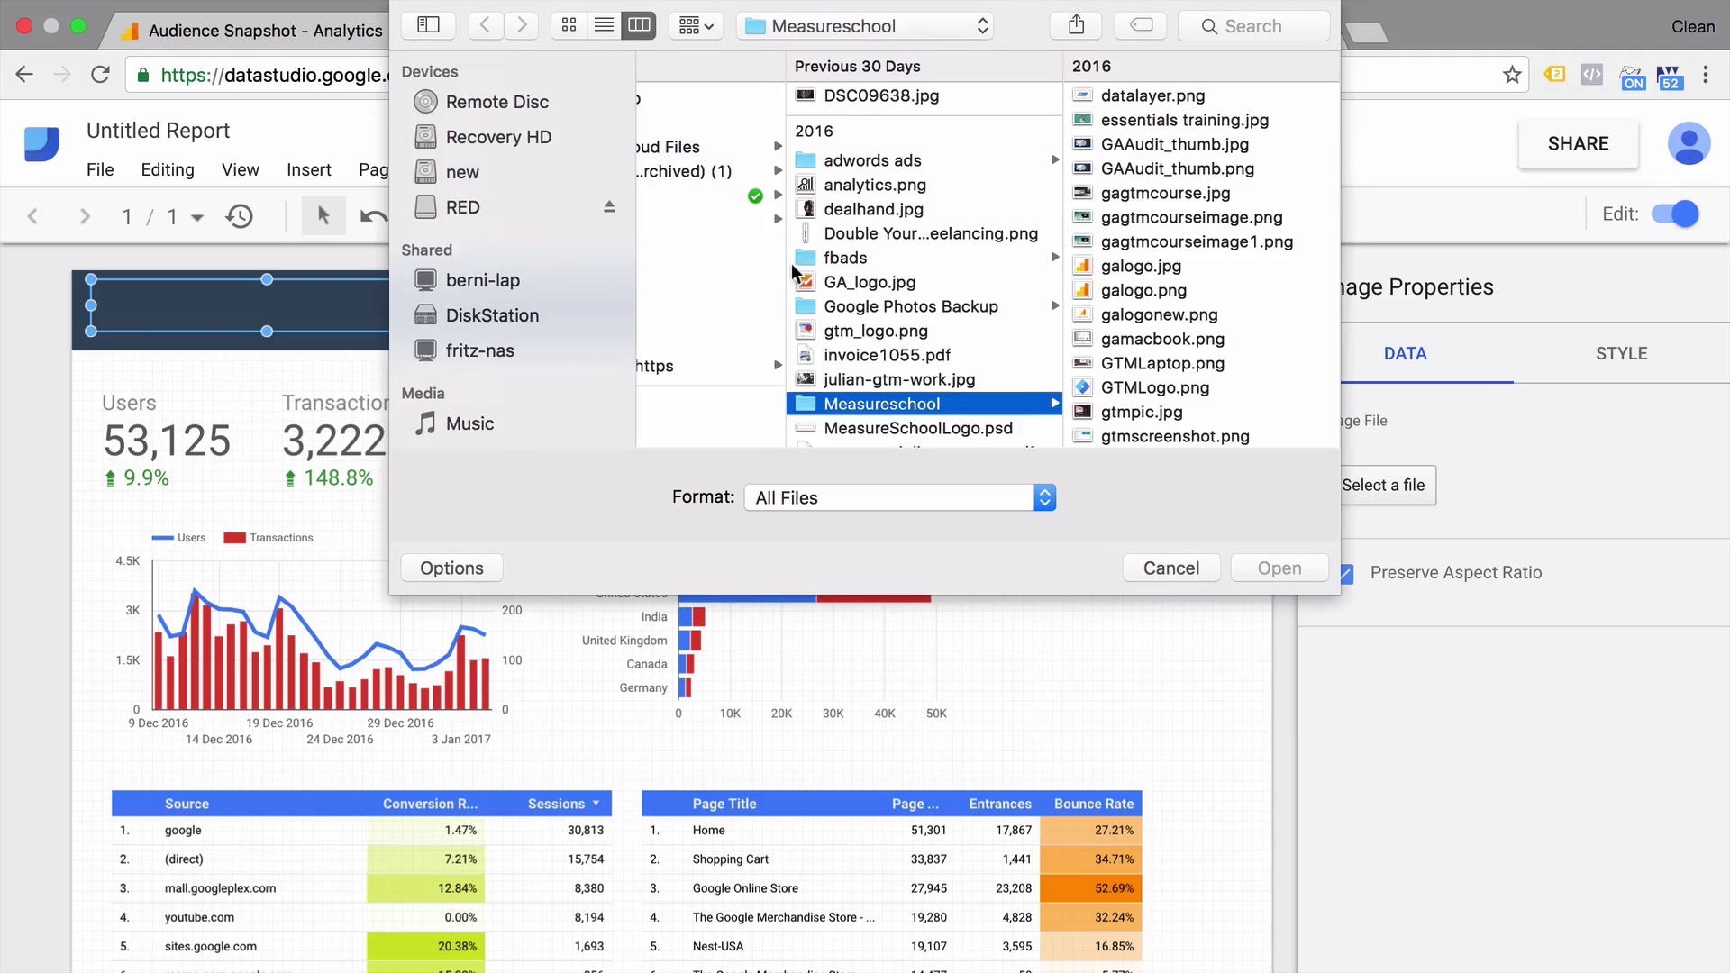
{"action": "scroll", "coordinate": [1185, 371], "scroll_direction": "down", "scroll_amount": 5}
{"action": "double_click", "coordinate": [1204, 155]}
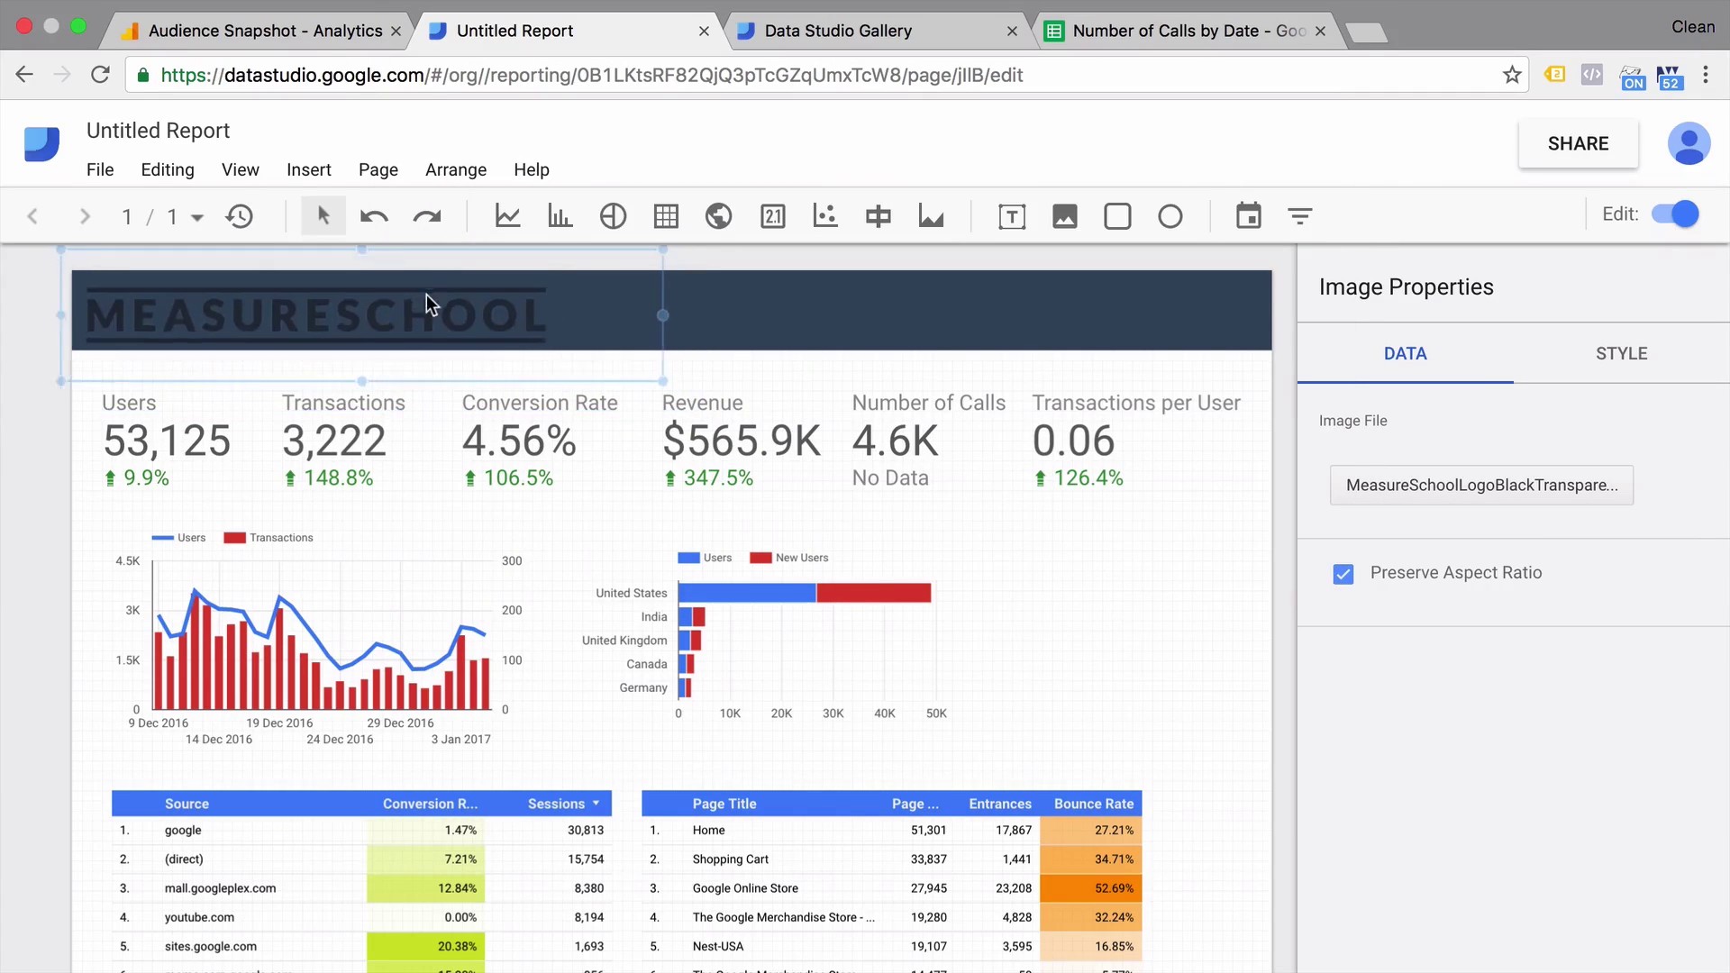
Enlarge the country bar chart and align its left edge with the Page Title table, then widen the Users and Transactions chart.
{"action": "left_click", "coordinate": [892, 664]}
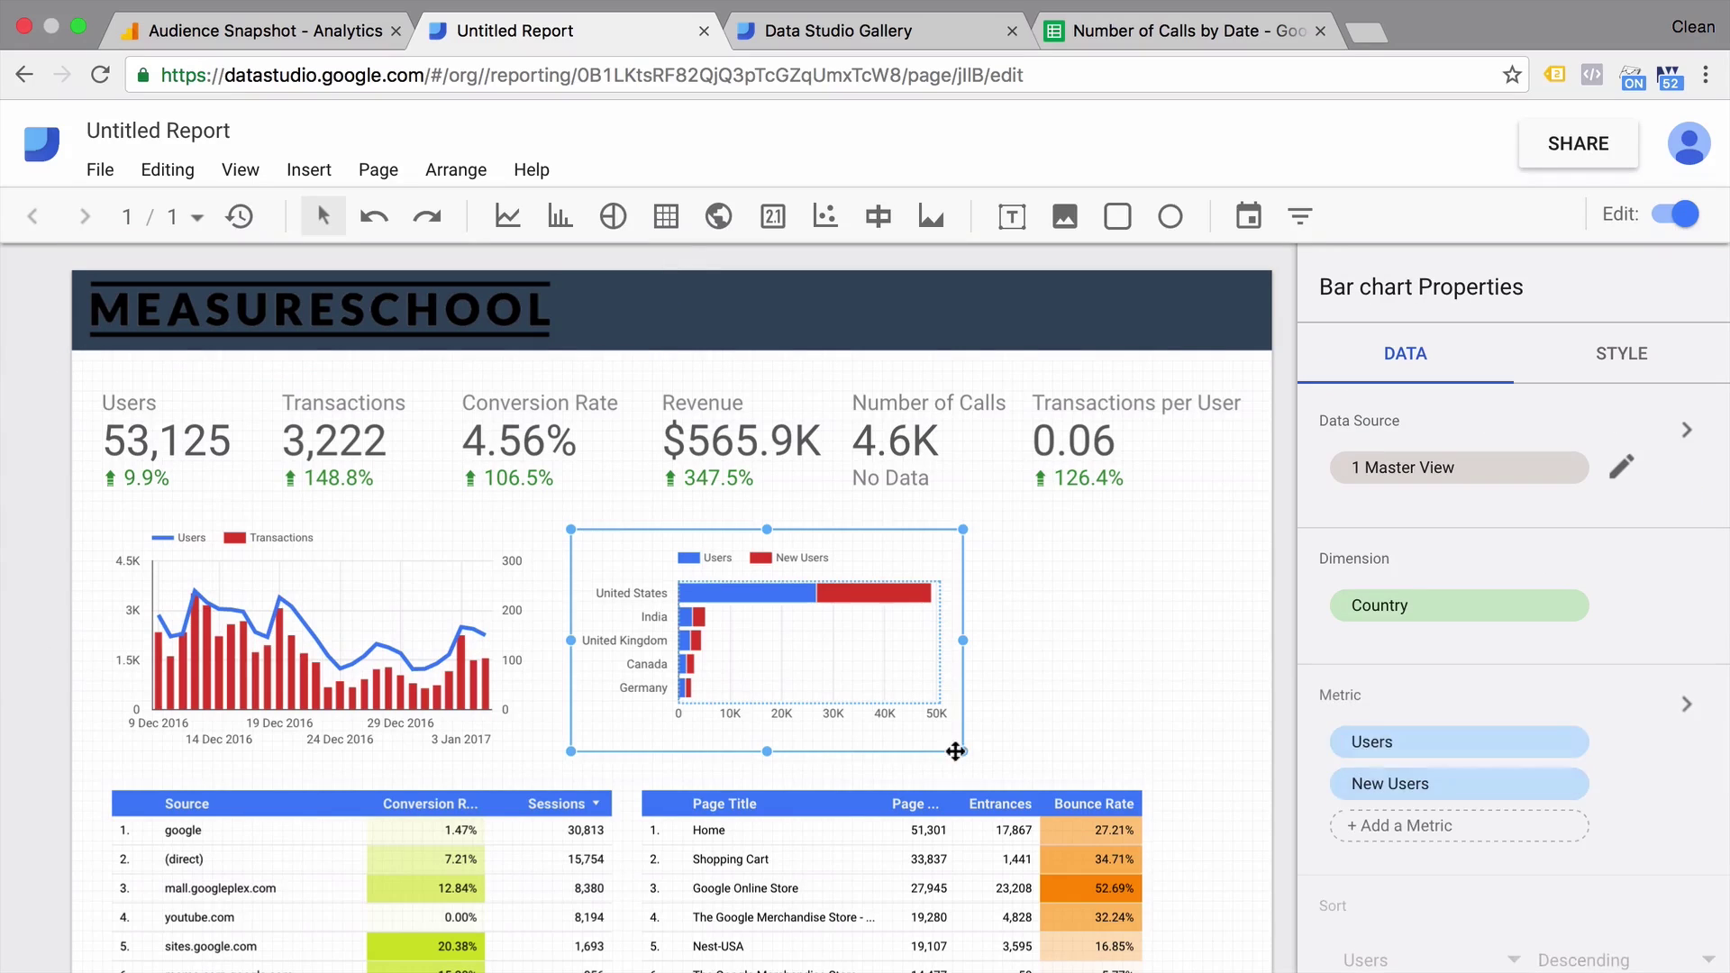
{"action": "left_click_drag", "start_coordinate": [964, 751], "coordinate": [1094, 769]}
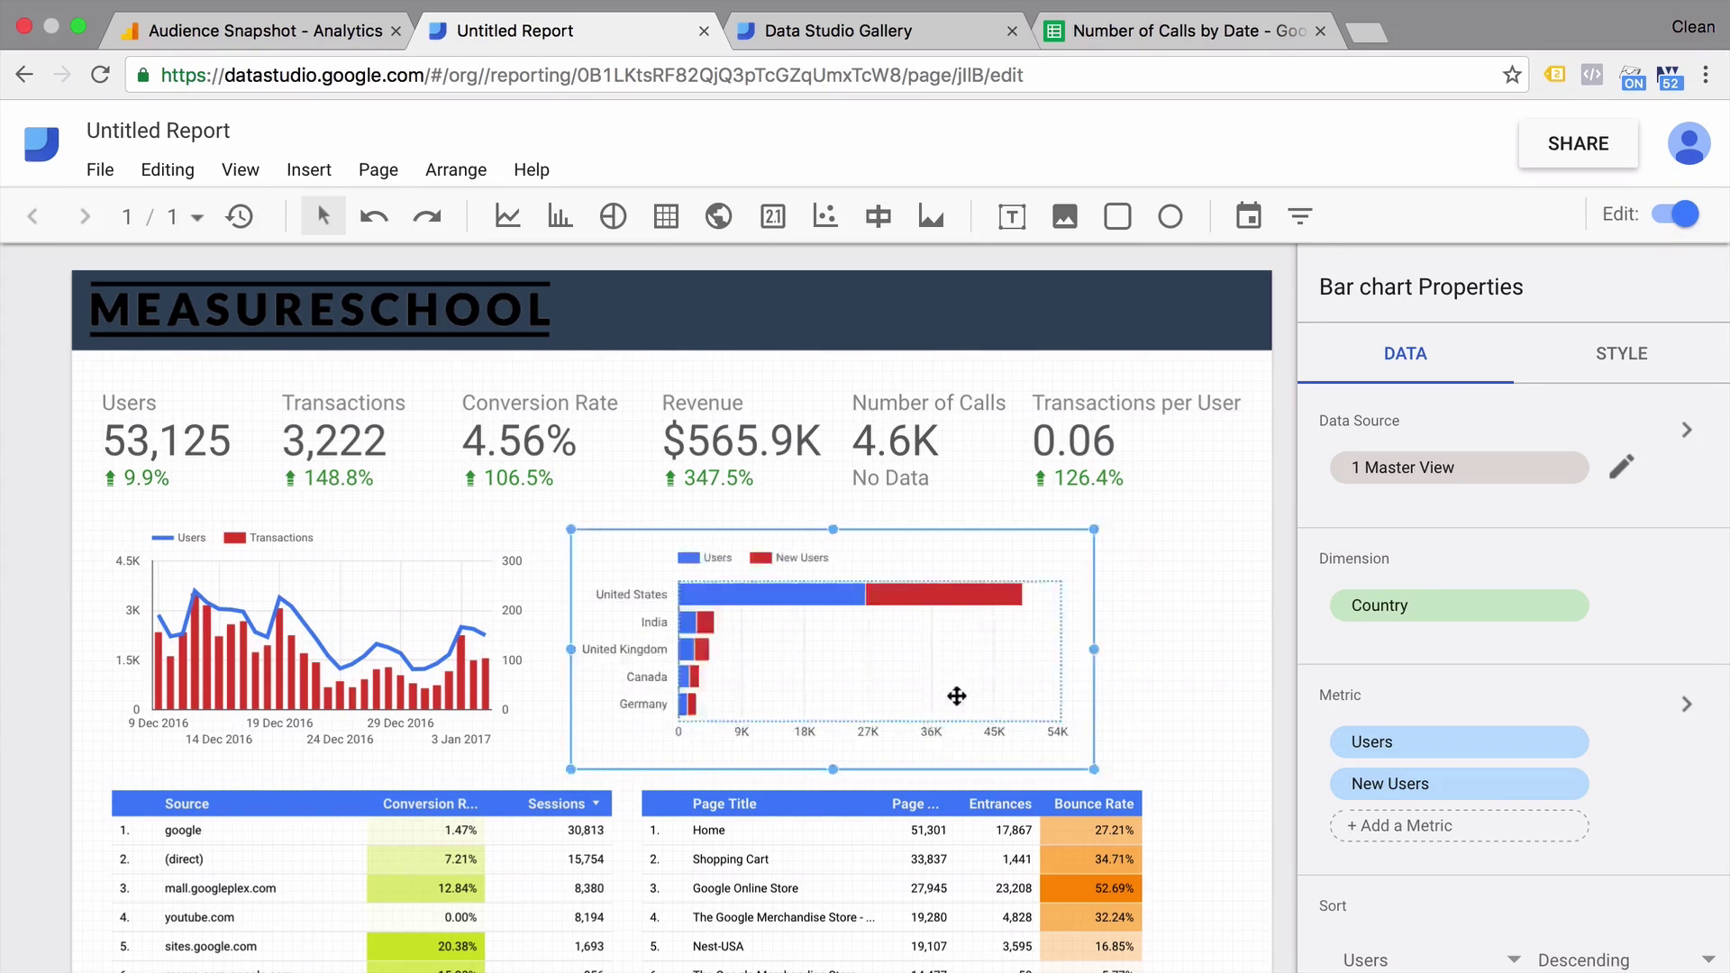
{"action": "left_click_drag", "start_coordinate": [958, 694], "coordinate": [998, 695]}
{"action": "left_click_drag", "start_coordinate": [608, 527], "coordinate": [638, 508]}
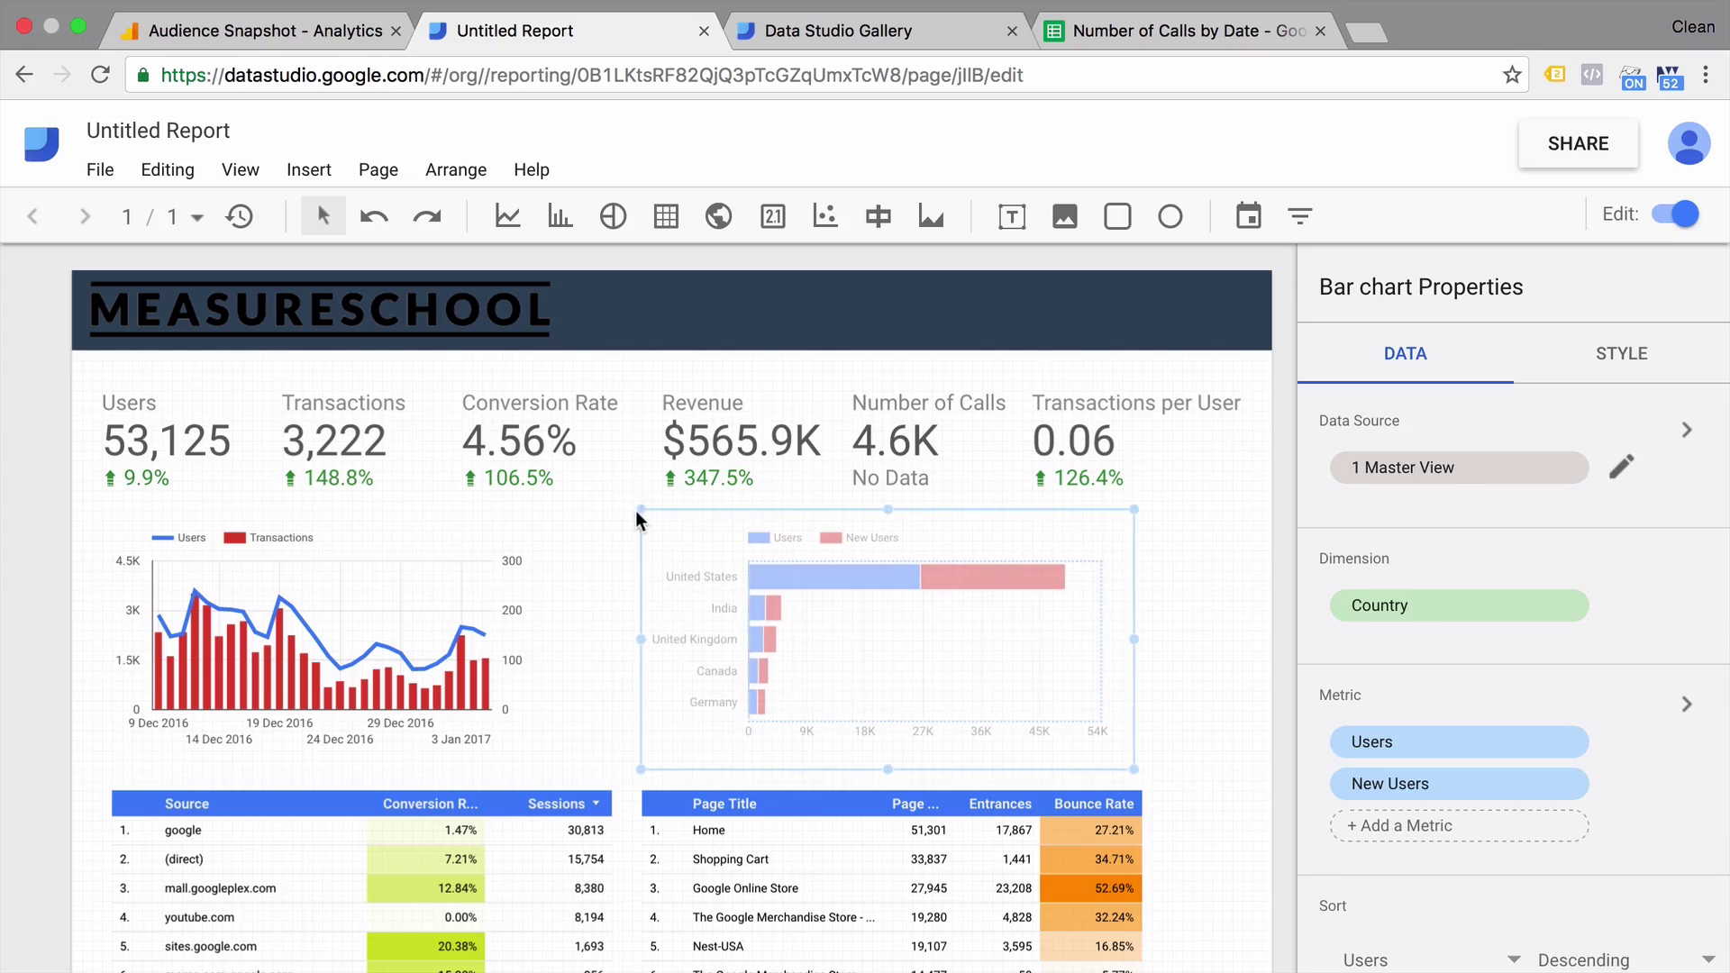
{"action": "left_click", "coordinate": [527, 752]}
{"action": "left_click_drag", "start_coordinate": [536, 763], "coordinate": [613, 763]}
Move the Source and Page Title tables slightly down the page to leave more space beneath the charts.
{"action": "scroll", "coordinate": [631, 631], "scroll_direction": "down", "scroll_amount": 3}
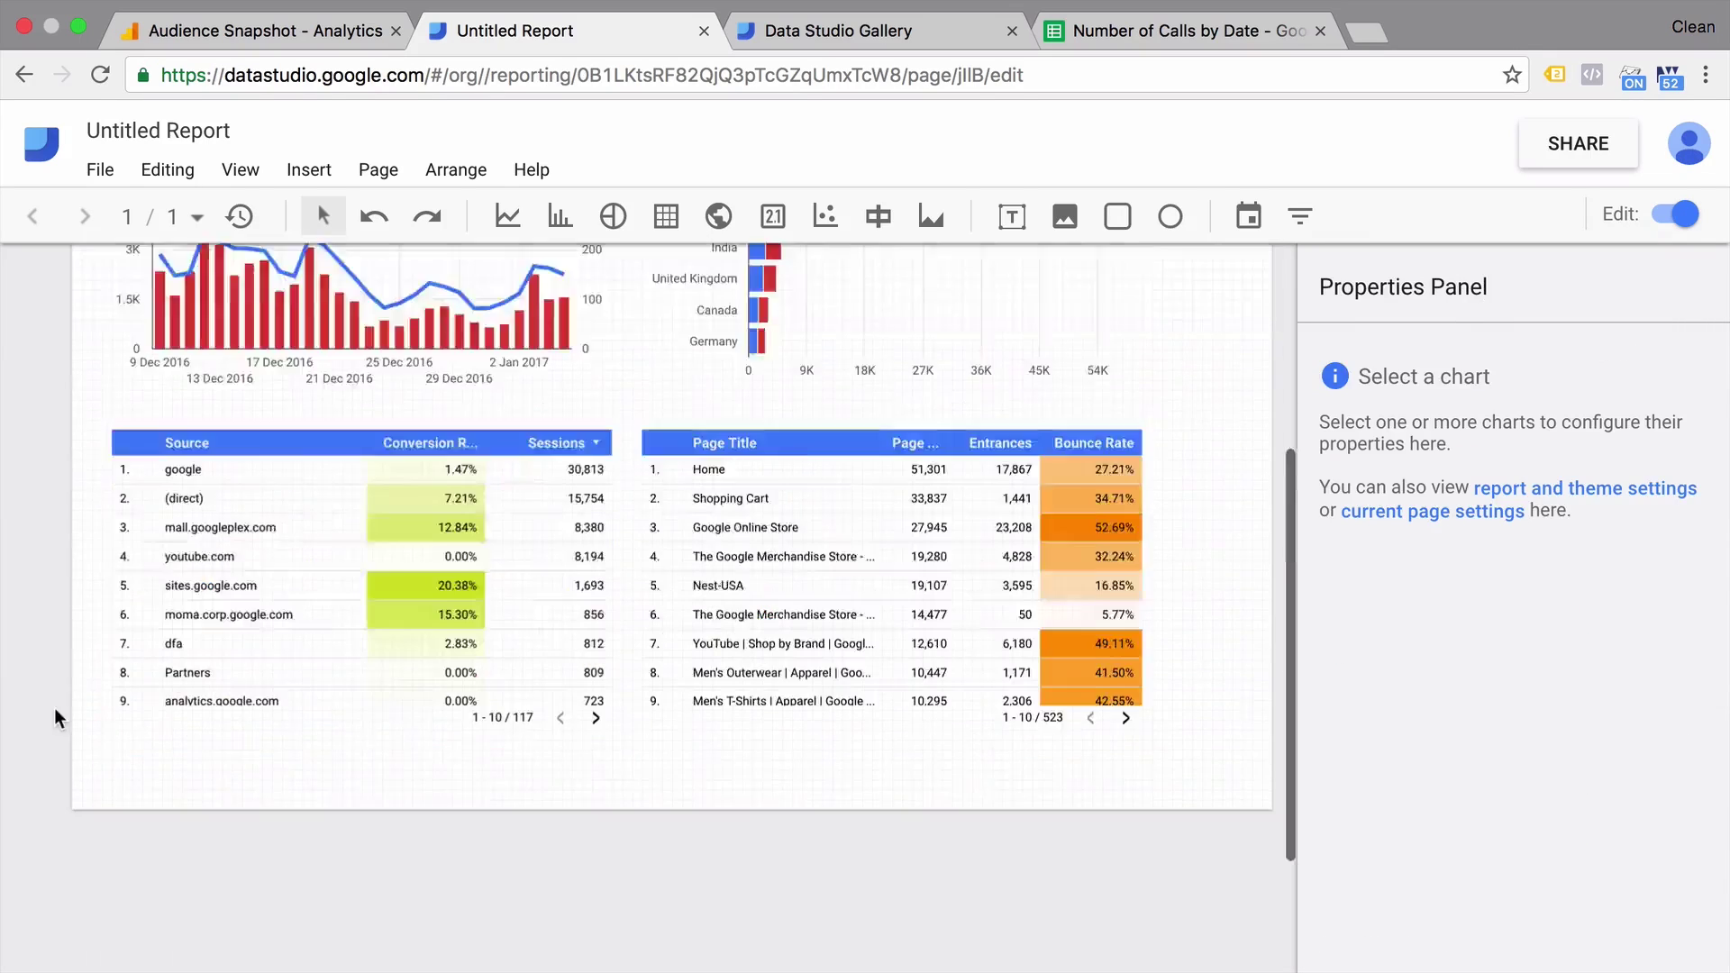
{"action": "left_click_drag", "start_coordinate": [271, 631], "coordinate": [271, 667]}
{"action": "left_click", "coordinate": [851, 712]}
{"action": "left_click", "coordinate": [591, 586]}
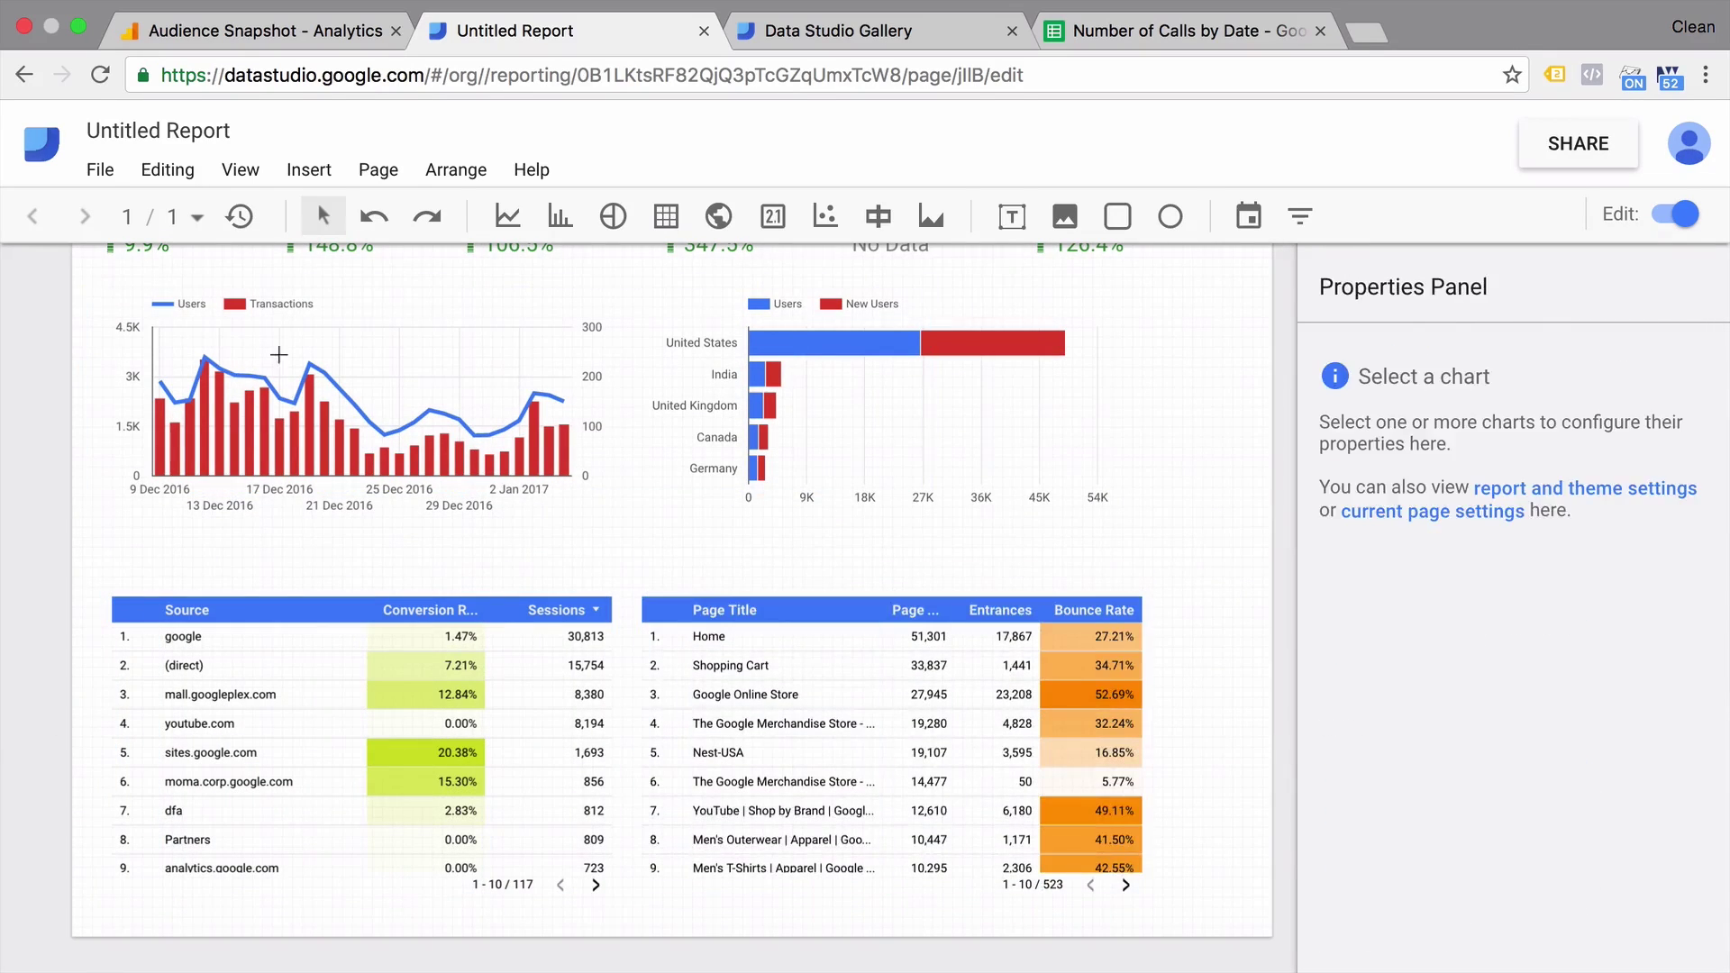
Add a darker strip under the banner and dark heading bars titled Traffic and Conersions, Top Conversion Countries and Best Traffic Sources.
{"action": "left_click_drag", "start_coordinate": [90, 270], "coordinate": [1135, 531]}
{"action": "scroll", "coordinate": [56, 338], "scroll_direction": "up", "scroll_amount": 3}
{"action": "left_click", "coordinate": [56, 339]}
{"action": "left_click_drag", "start_coordinate": [56, 339], "coordinate": [1279, 519]}
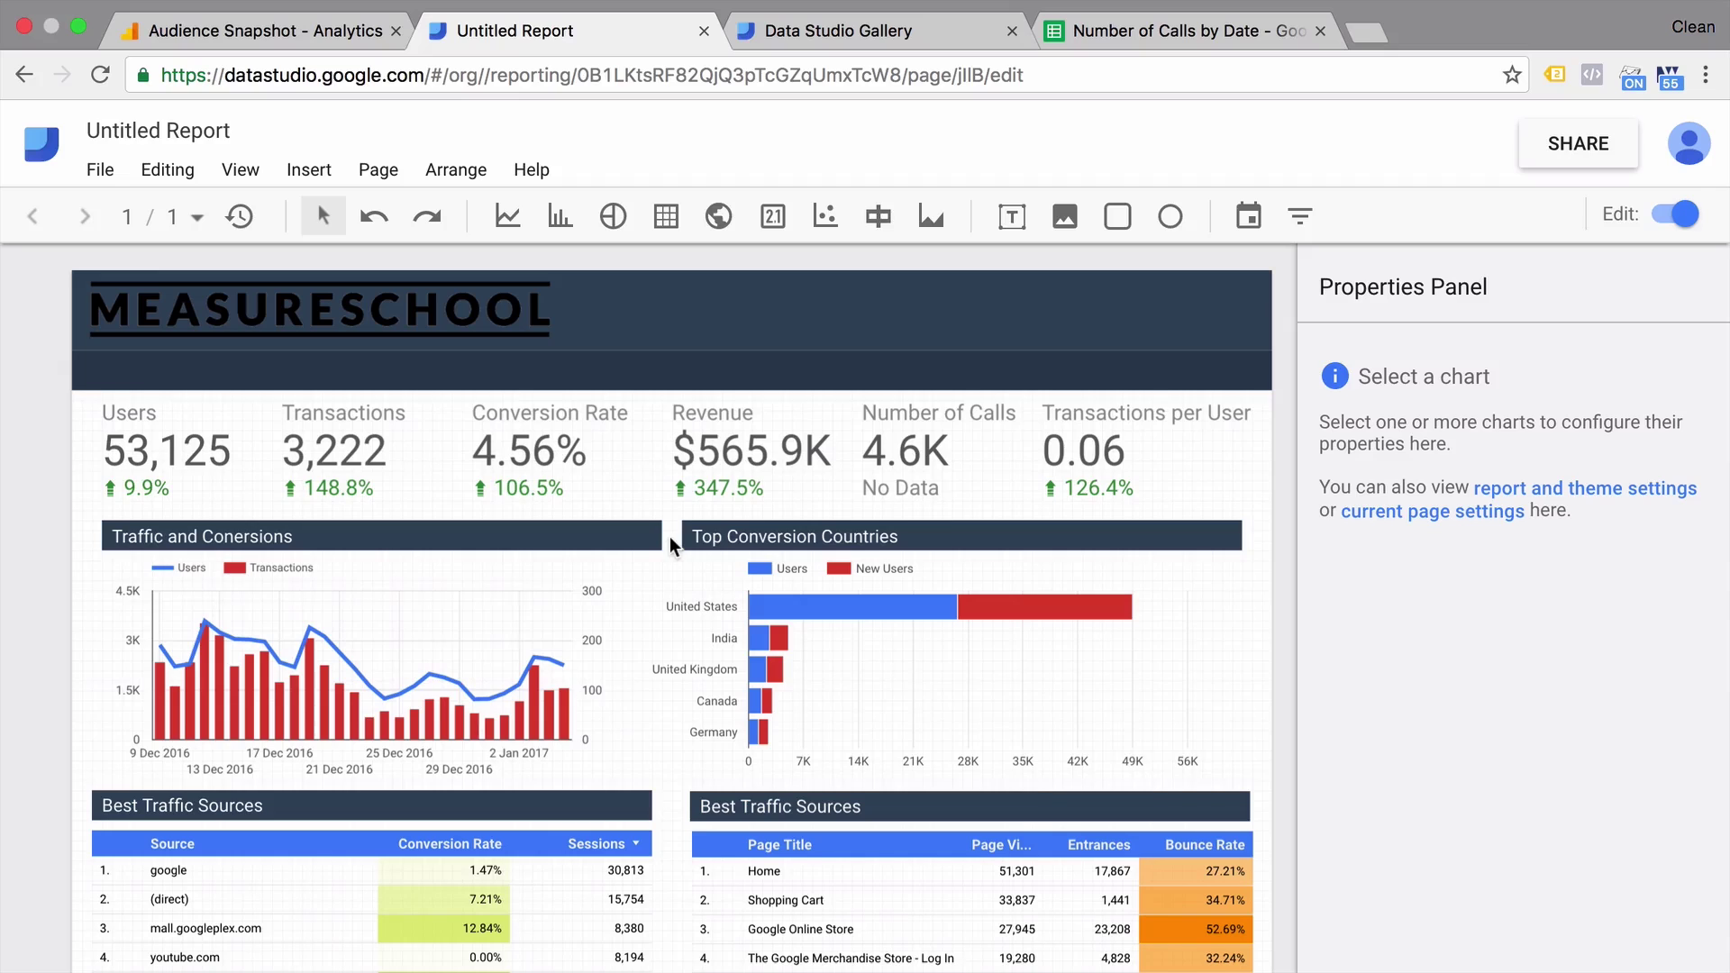
Switch the report to view mode and review its scorecards, charts and both heat-map tables.
{"action": "left_click", "coordinate": [1674, 215]}
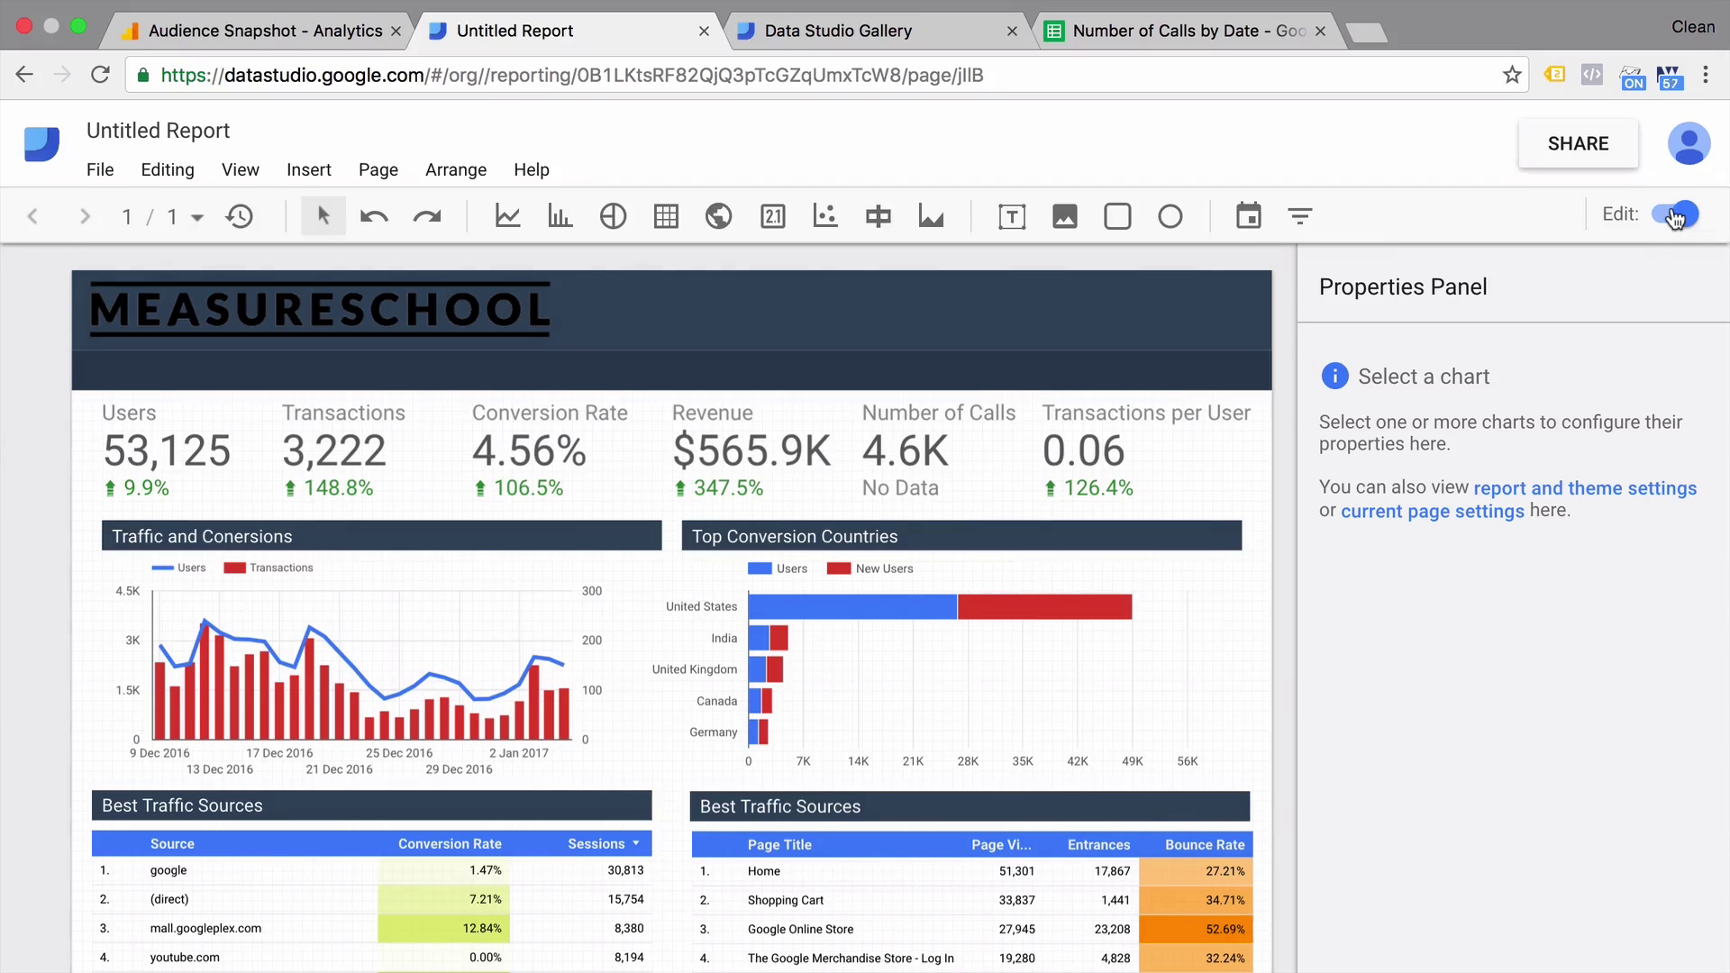
{"action": "scroll", "coordinate": [1236, 568], "scroll_direction": "down", "scroll_amount": 6}
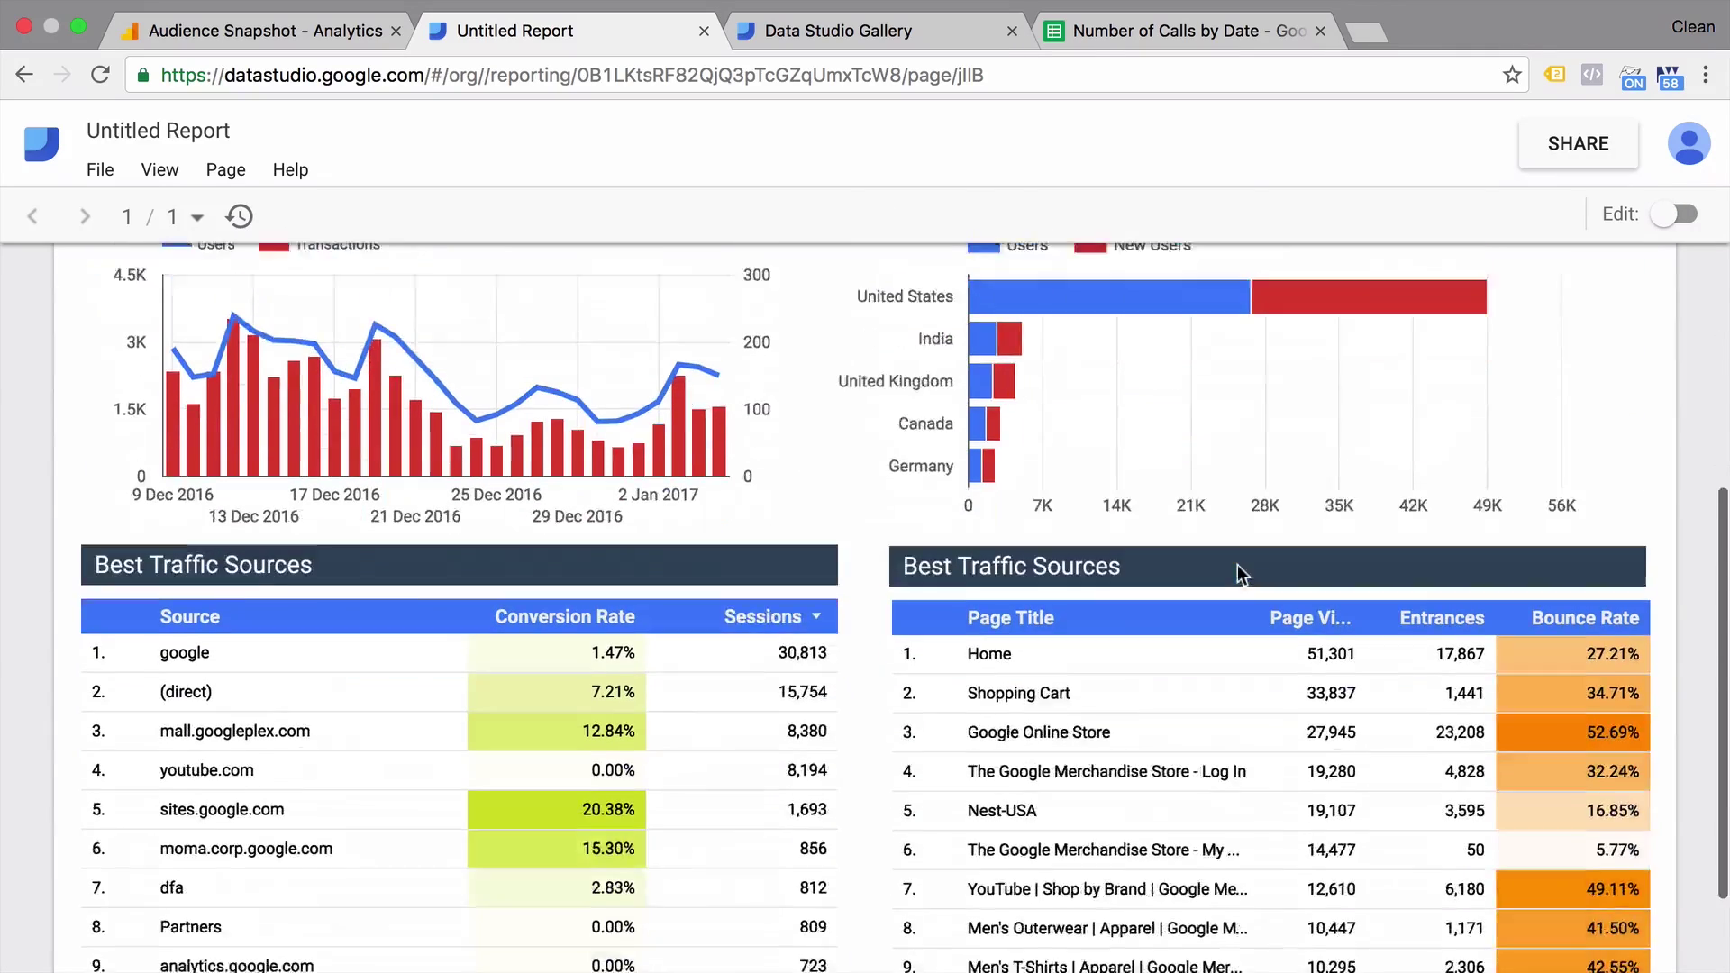
{"action": "scroll", "coordinate": [1237, 565], "scroll_direction": "up", "scroll_amount": 2}
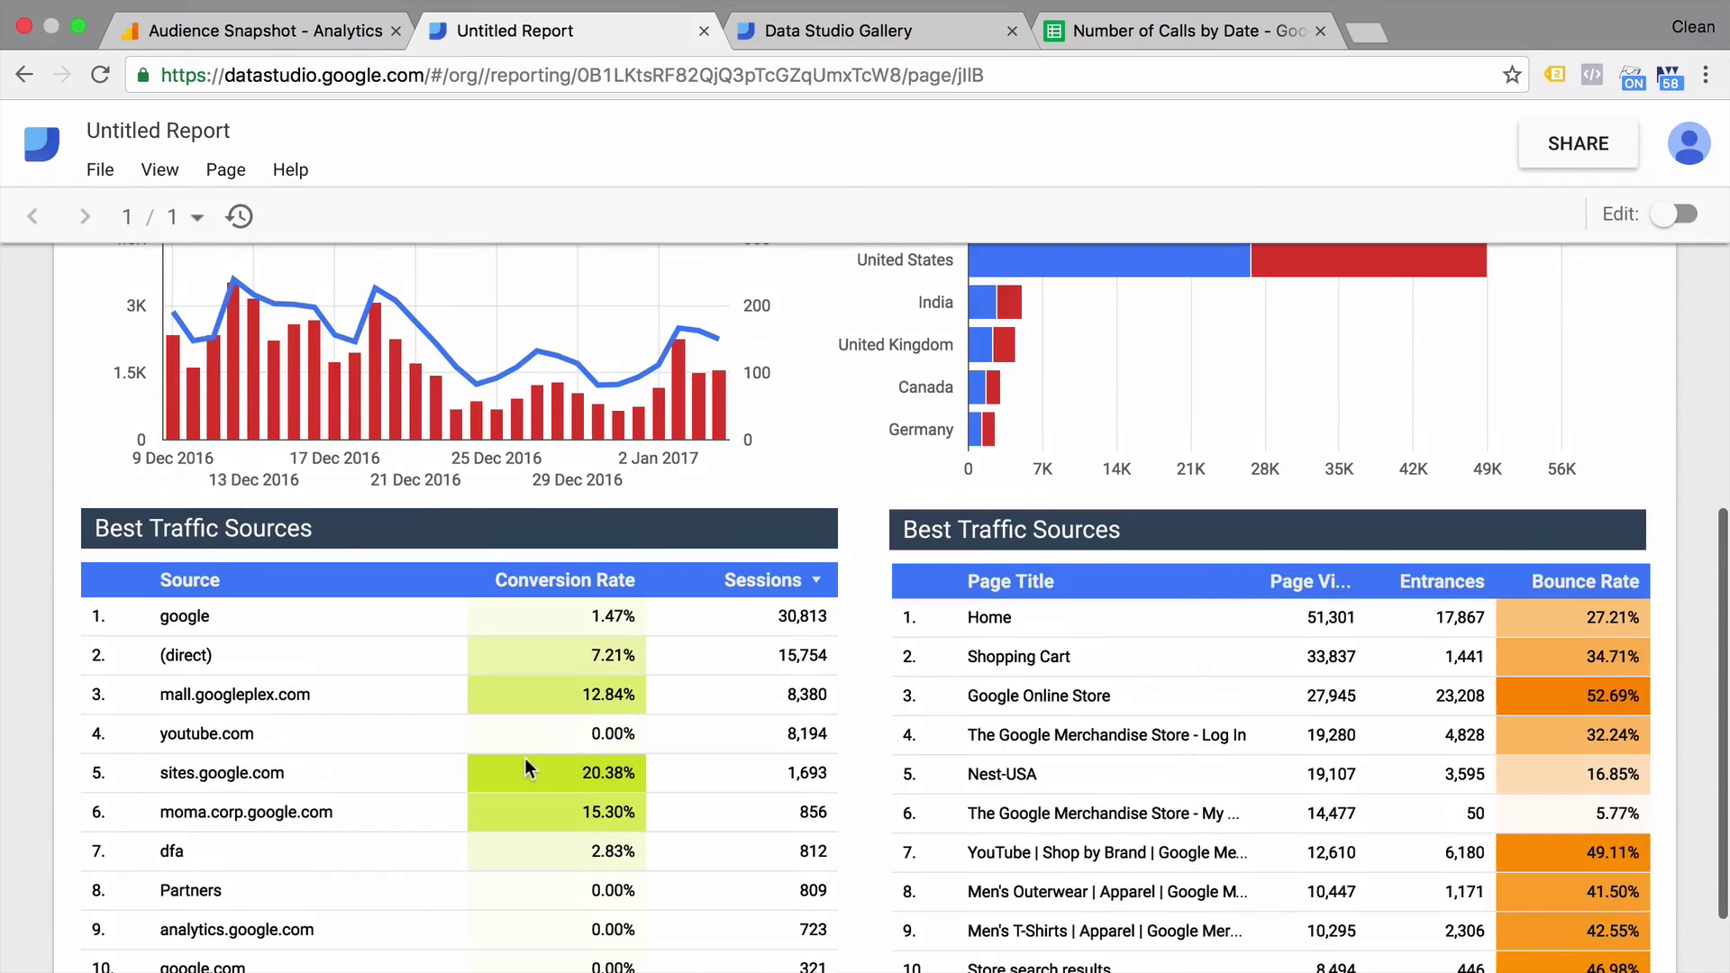
{"action": "scroll", "coordinate": [524, 758], "scroll_direction": "down", "scroll_amount": 1}
{"action": "scroll", "coordinate": [524, 759], "scroll_direction": "up", "scroll_amount": 4}
{"action": "scroll", "coordinate": [524, 759], "scroll_direction": "up", "scroll_amount": 3}
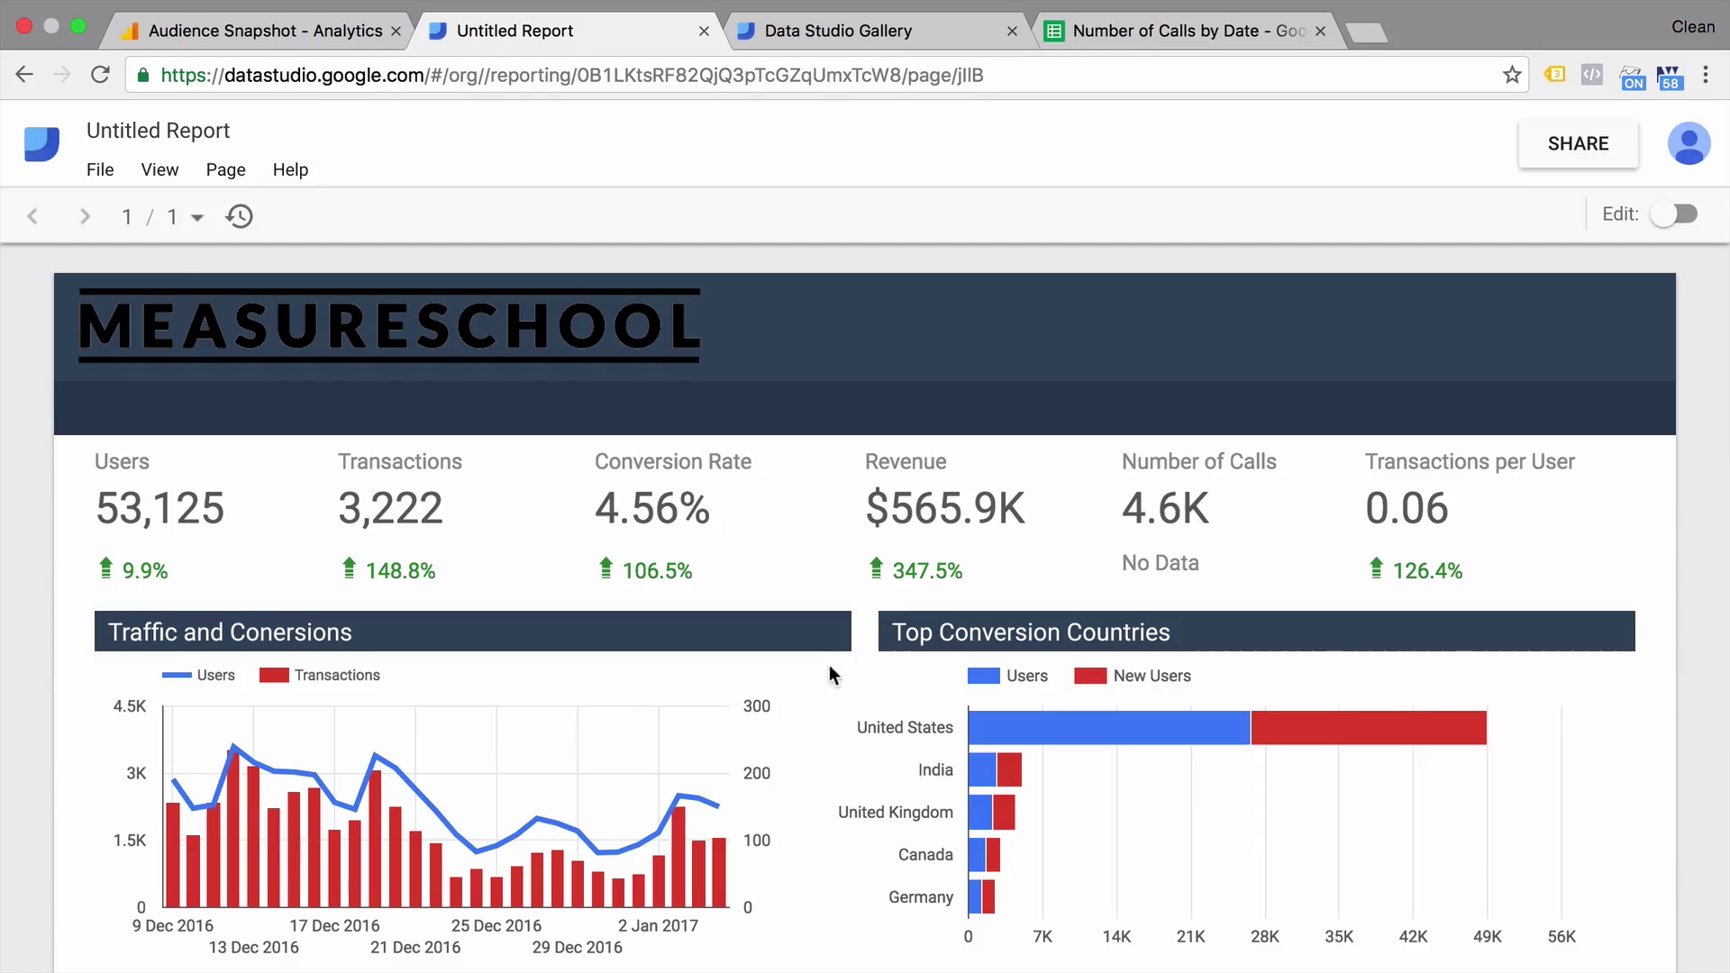
{"action": "scroll", "coordinate": [827, 667], "scroll_direction": "down", "scroll_amount": 5}
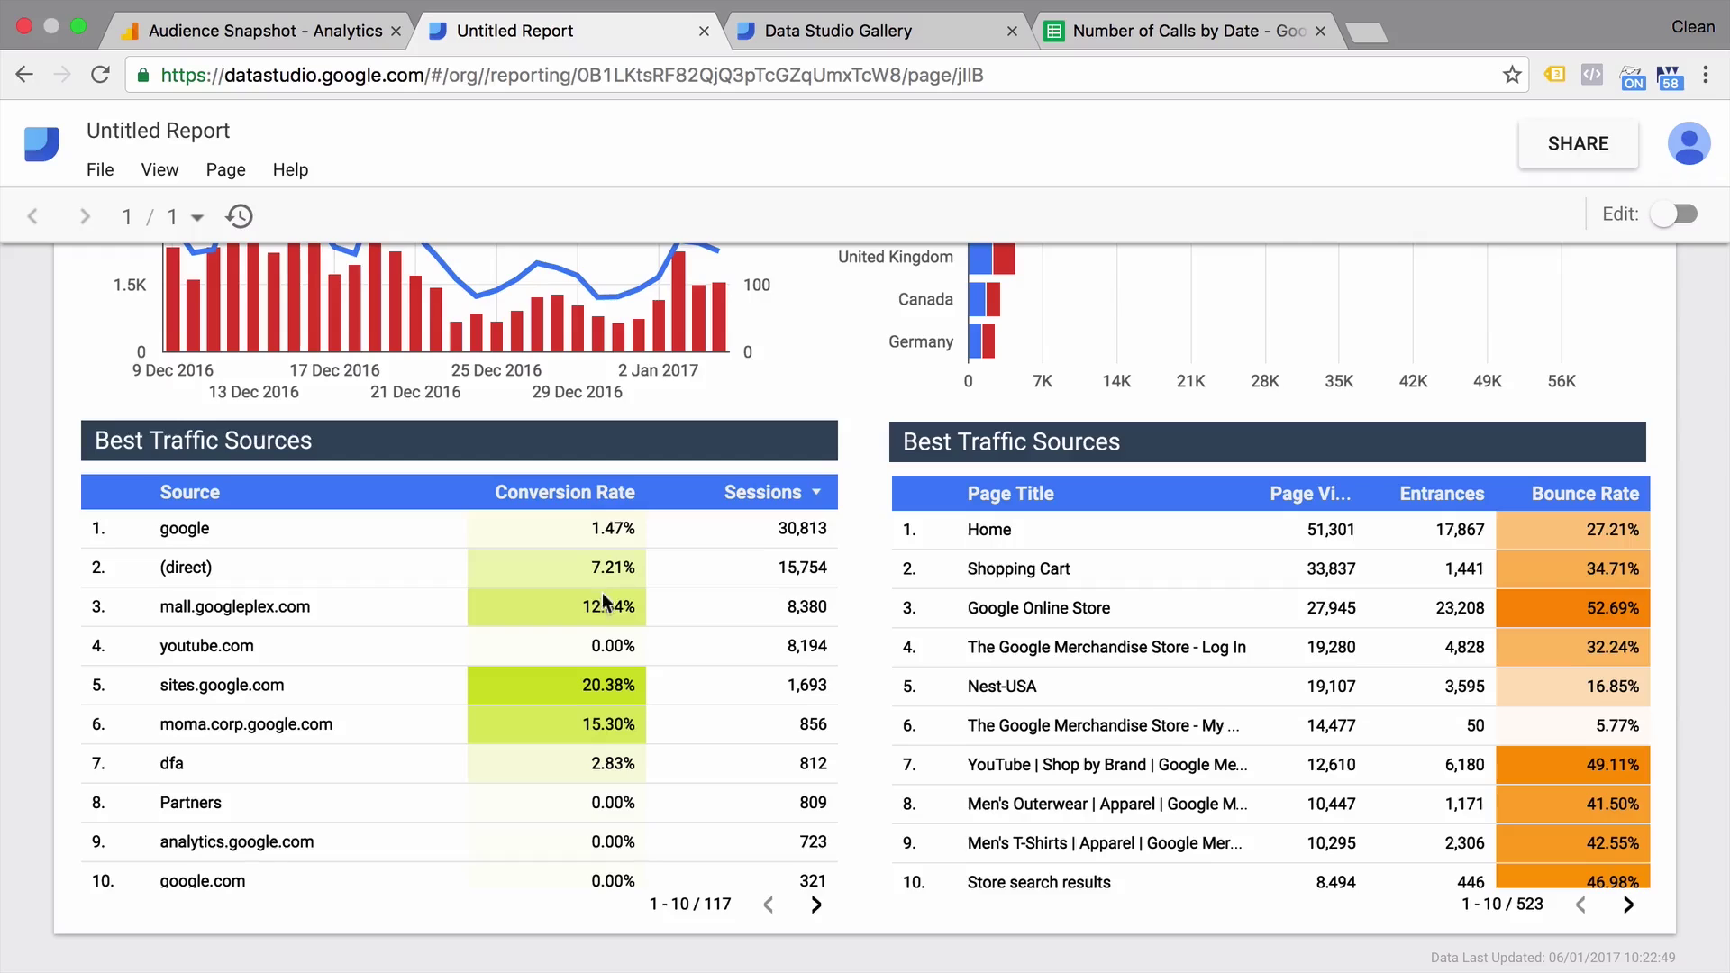
{"action": "scroll", "coordinate": [598, 607], "scroll_direction": "up", "scroll_amount": 5}
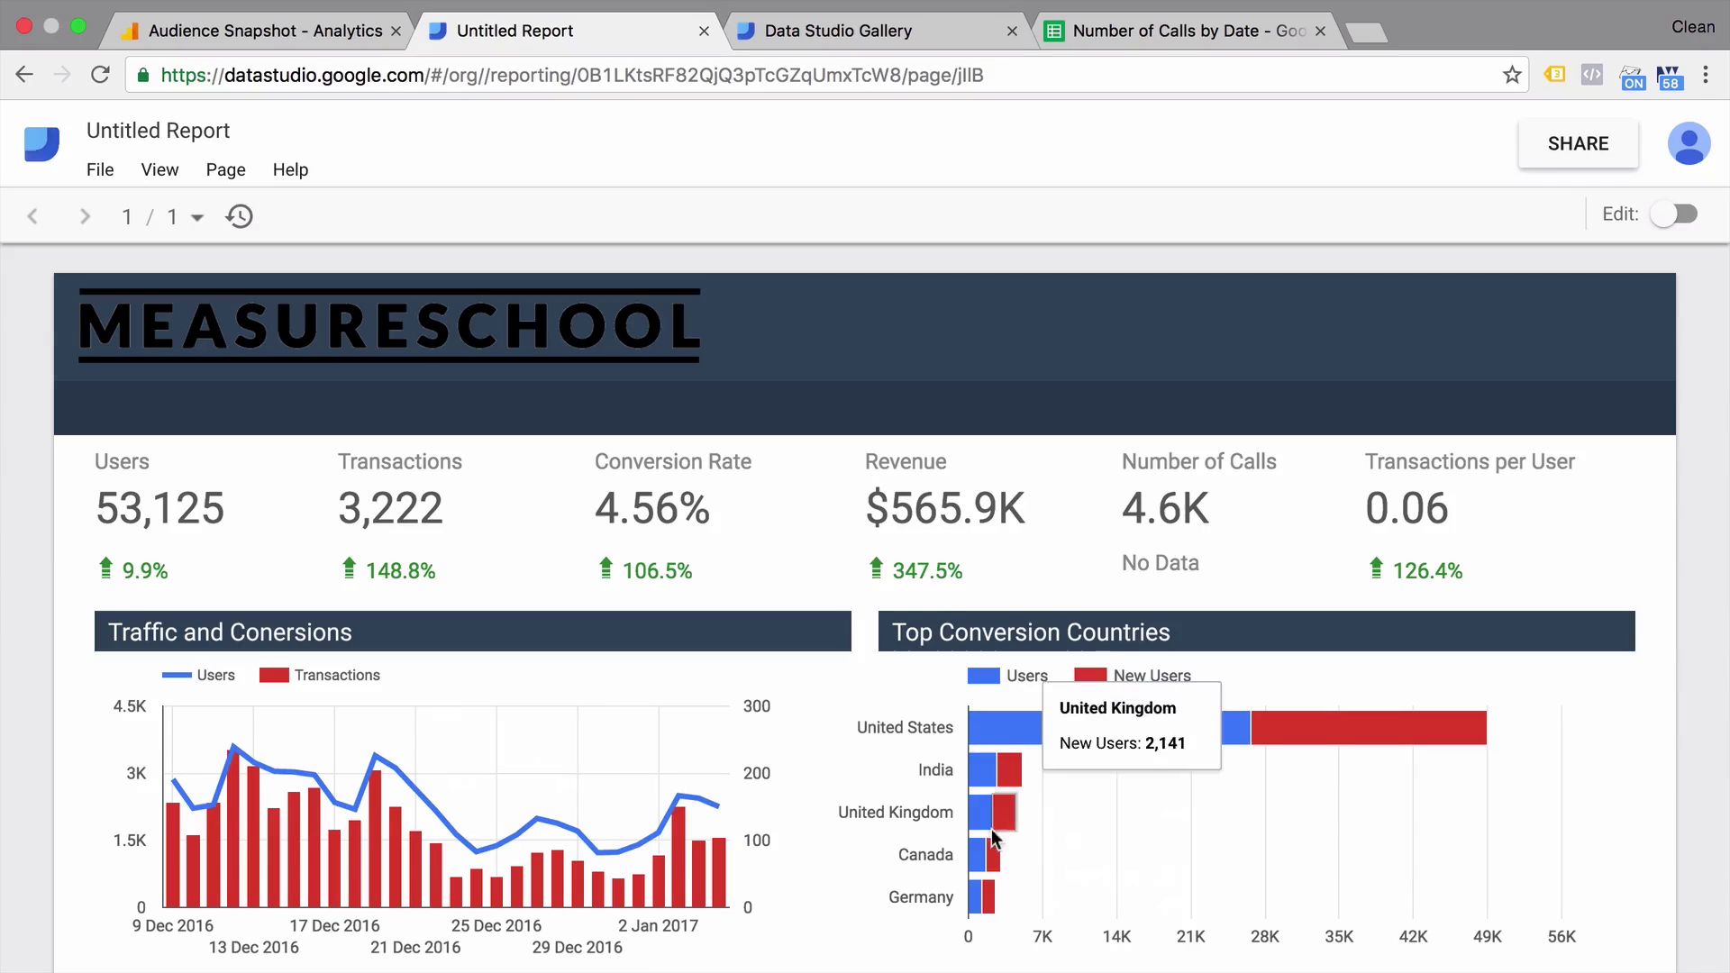
{"action": "scroll", "coordinate": [988, 895], "scroll_direction": "down", "scroll_amount": 6}
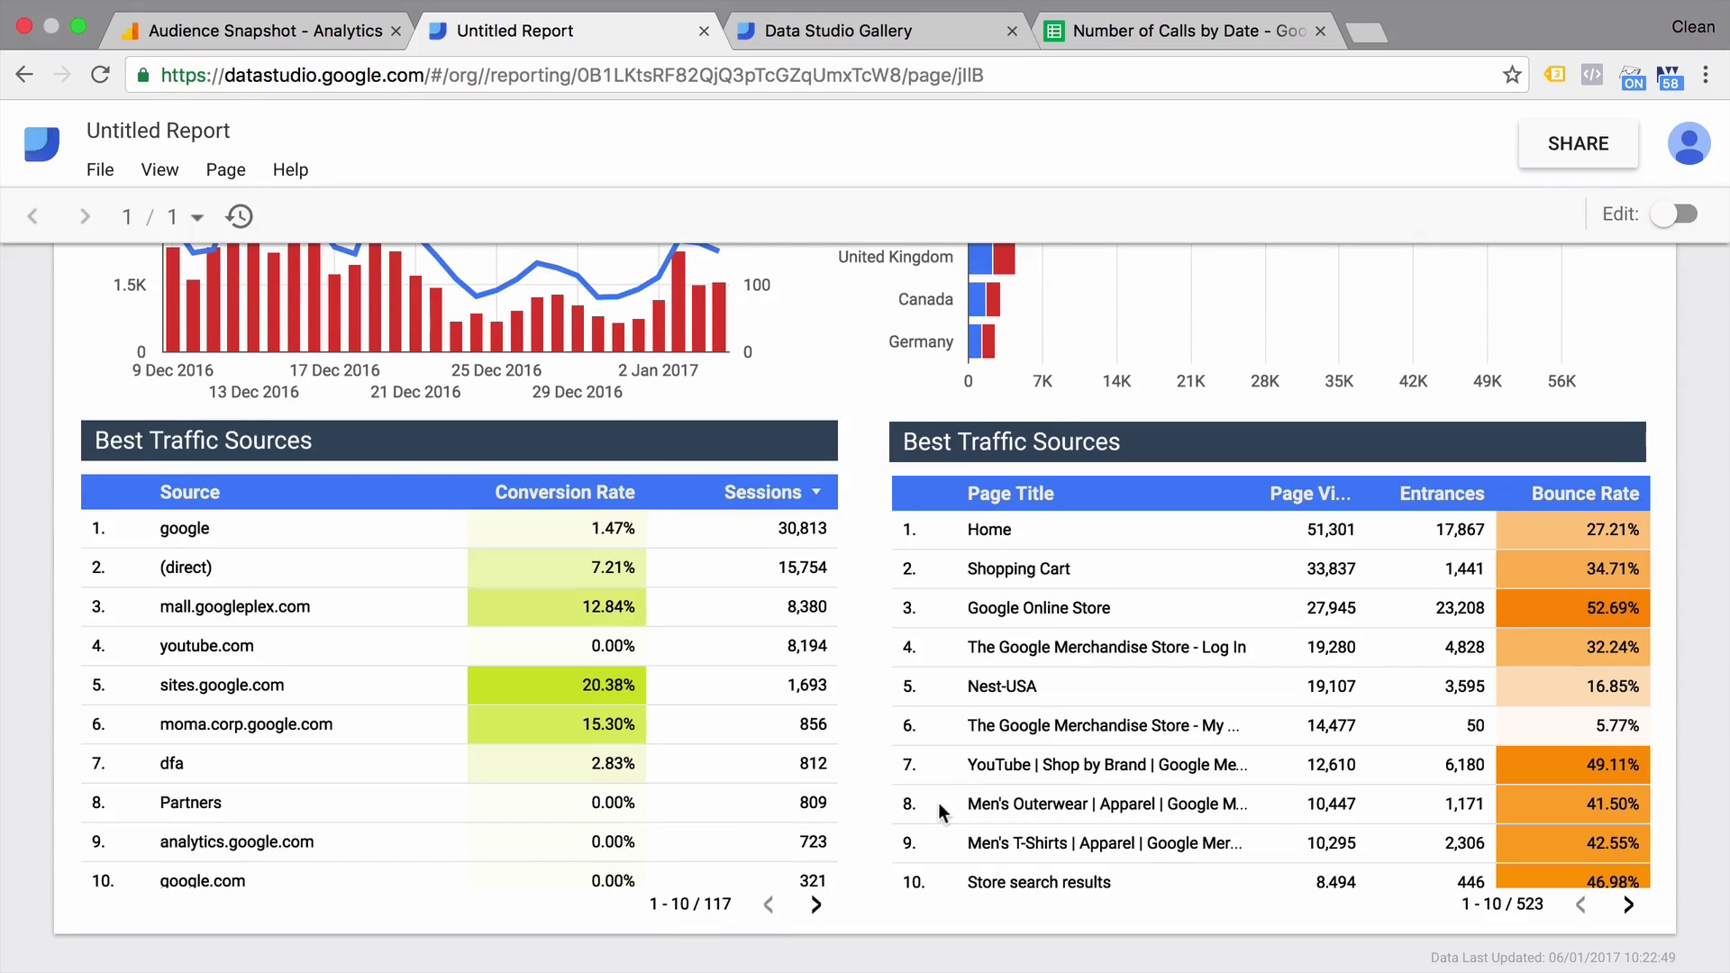
{"action": "scroll", "coordinate": [938, 802], "scroll_direction": "up", "scroll_amount": 6}
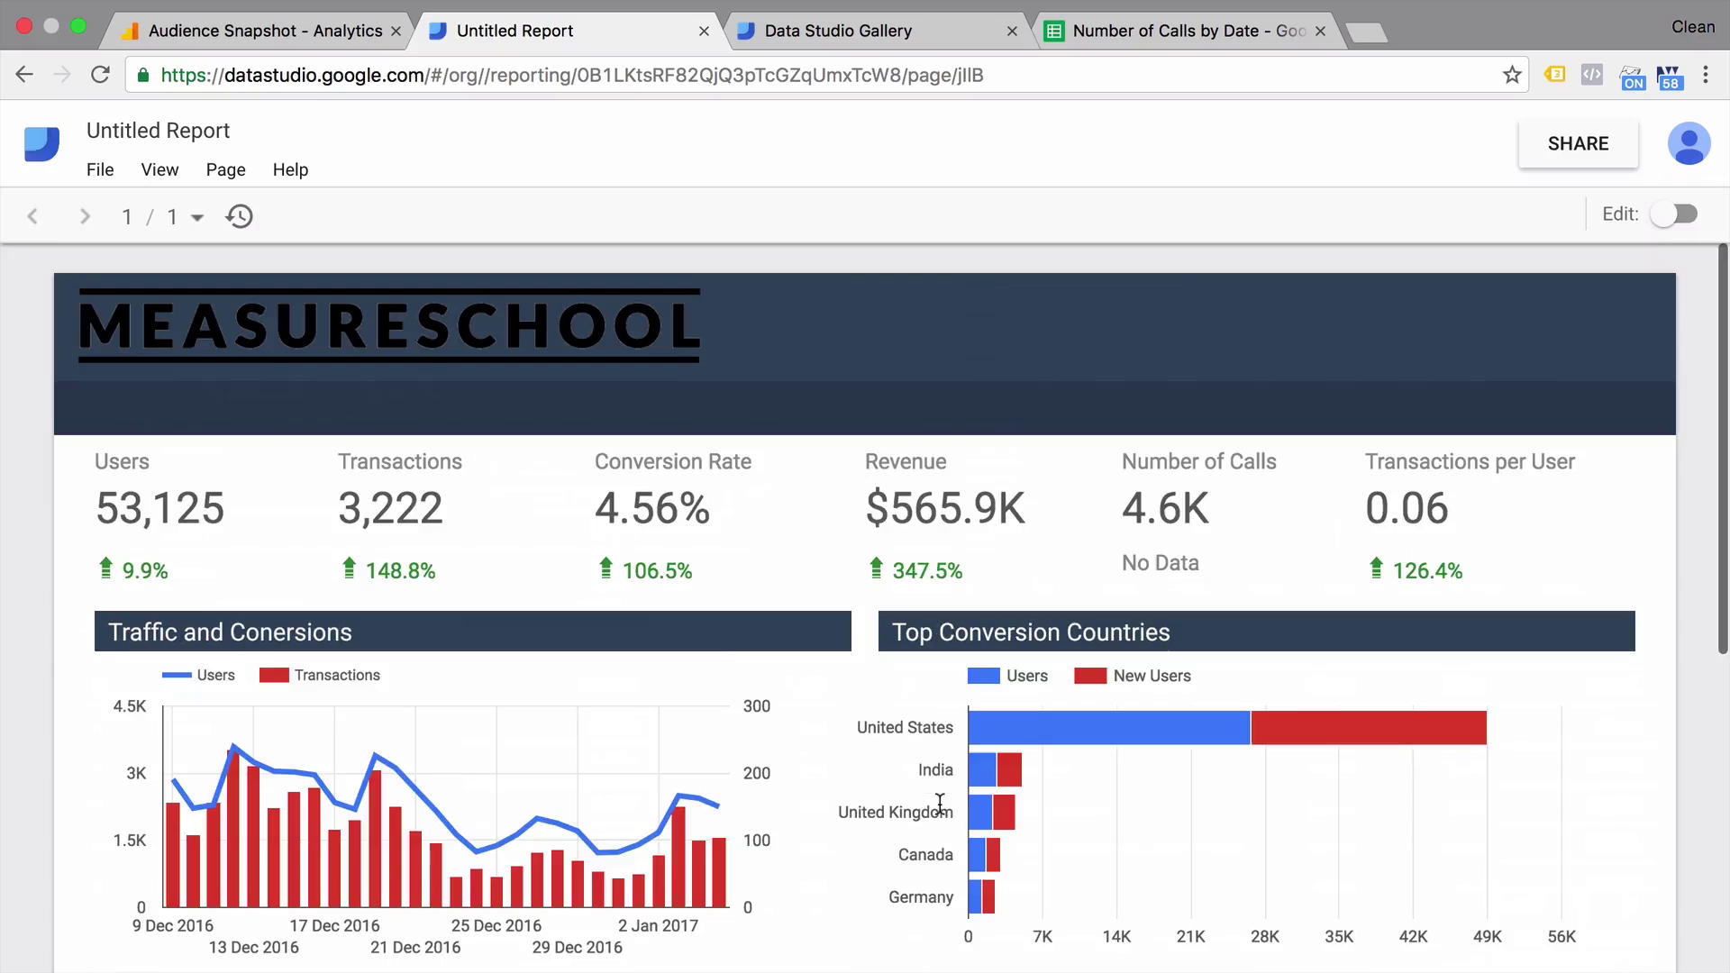
Return to editing and add a date range control at the banner's right end with a white font colour.
{"action": "left_click", "coordinate": [1667, 221]}
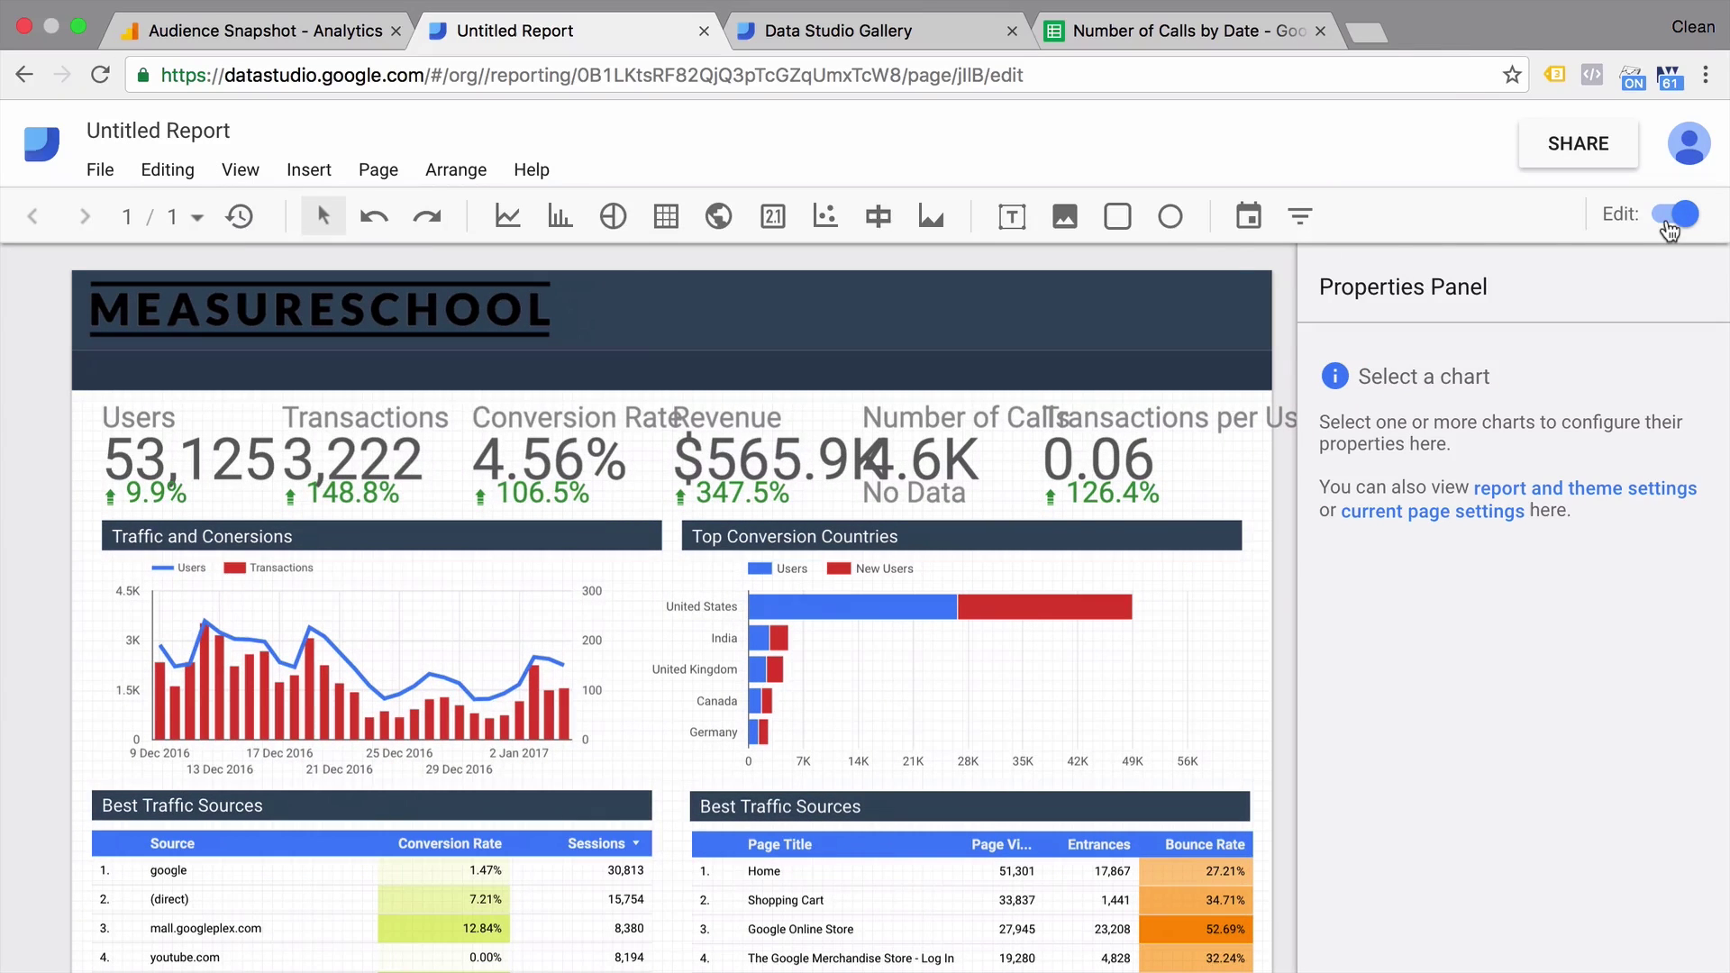
{"action": "left_click", "coordinate": [1240, 223]}
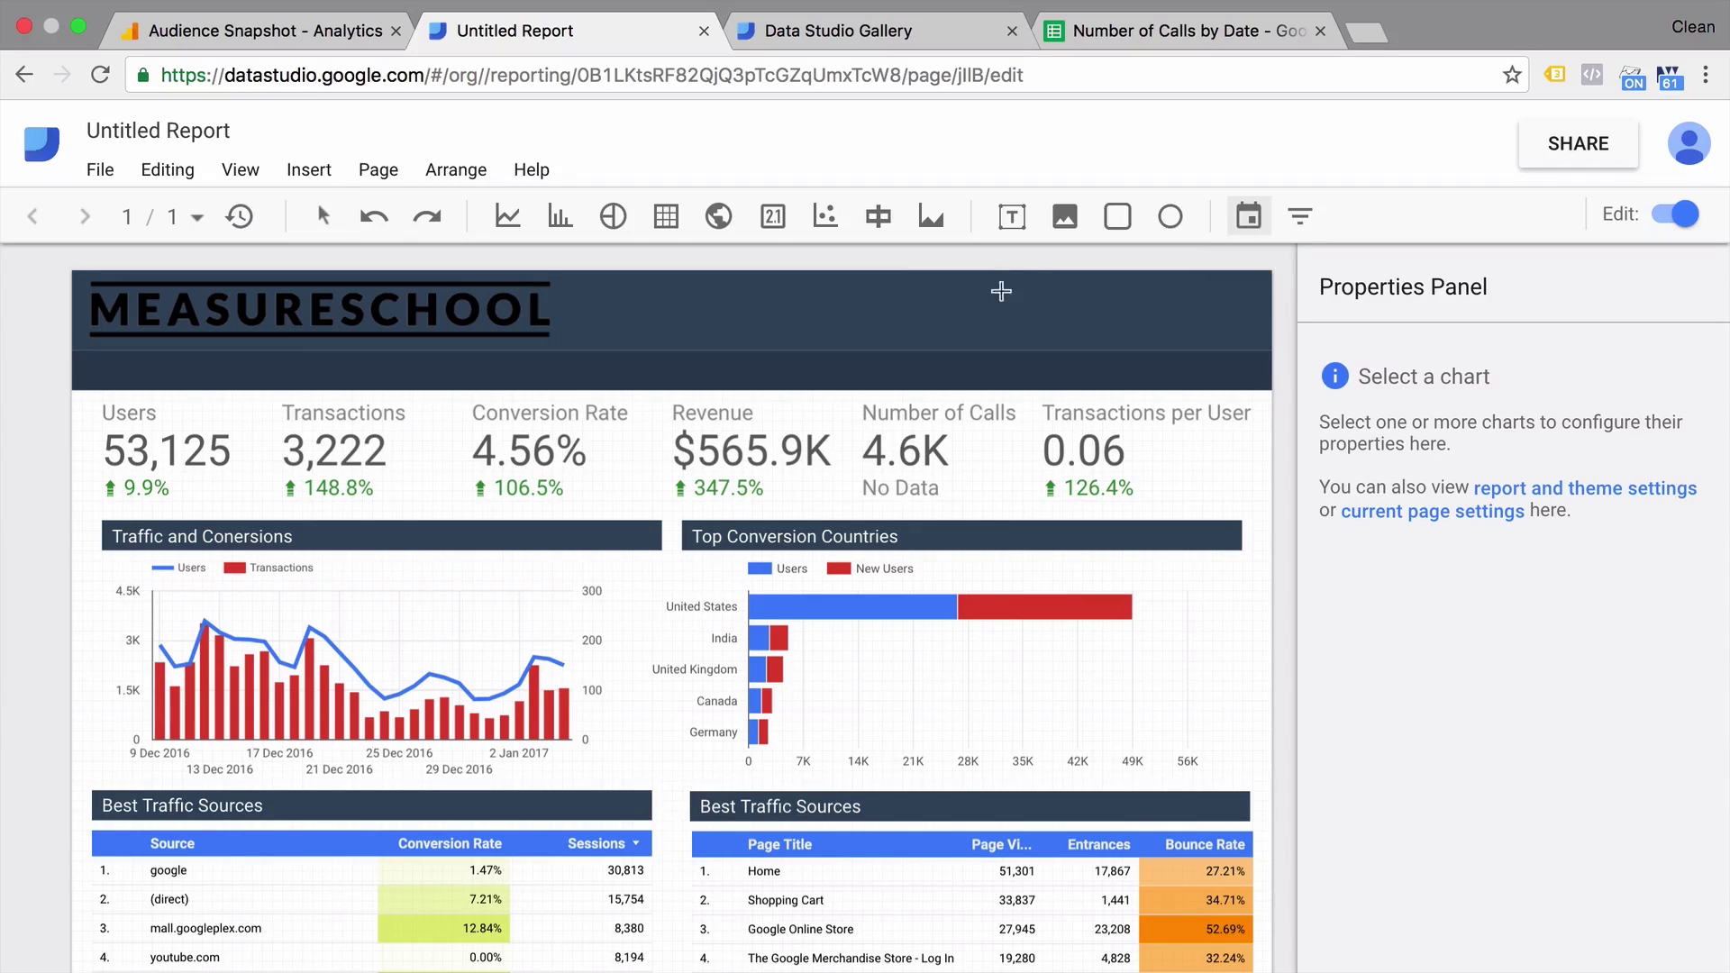
{"action": "left_click_drag", "start_coordinate": [895, 285], "coordinate": [1255, 340]}
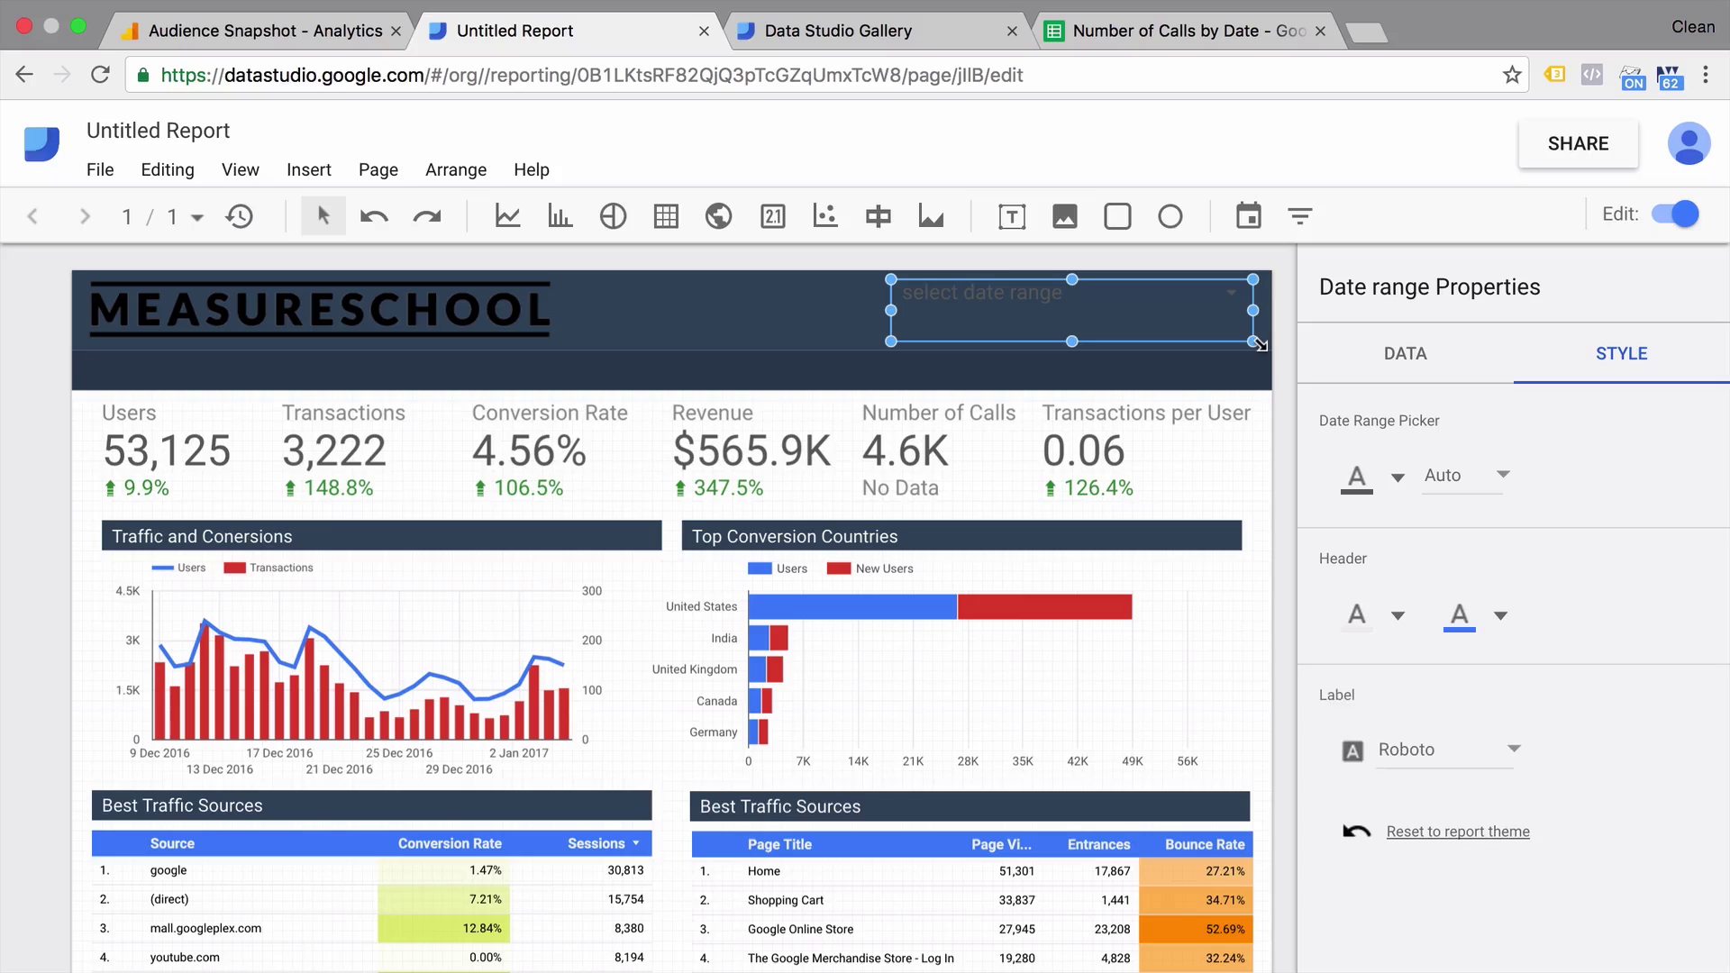
{"action": "left_click", "coordinate": [1396, 480]}
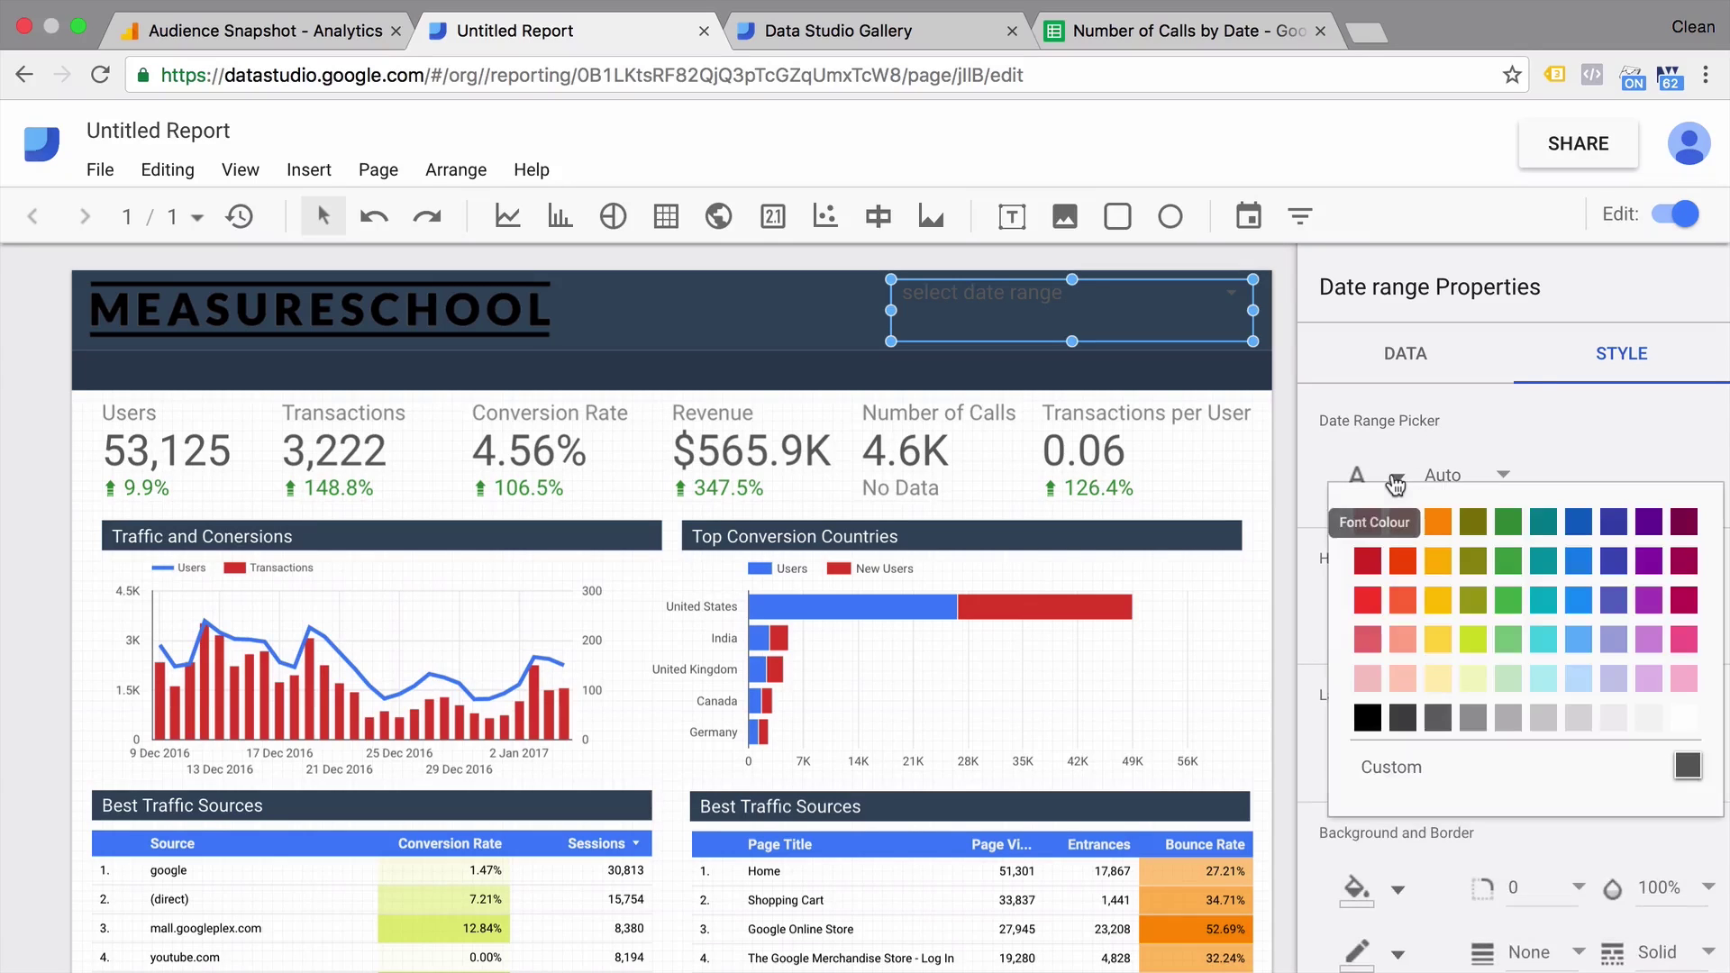
{"action": "left_click", "coordinate": [1684, 716]}
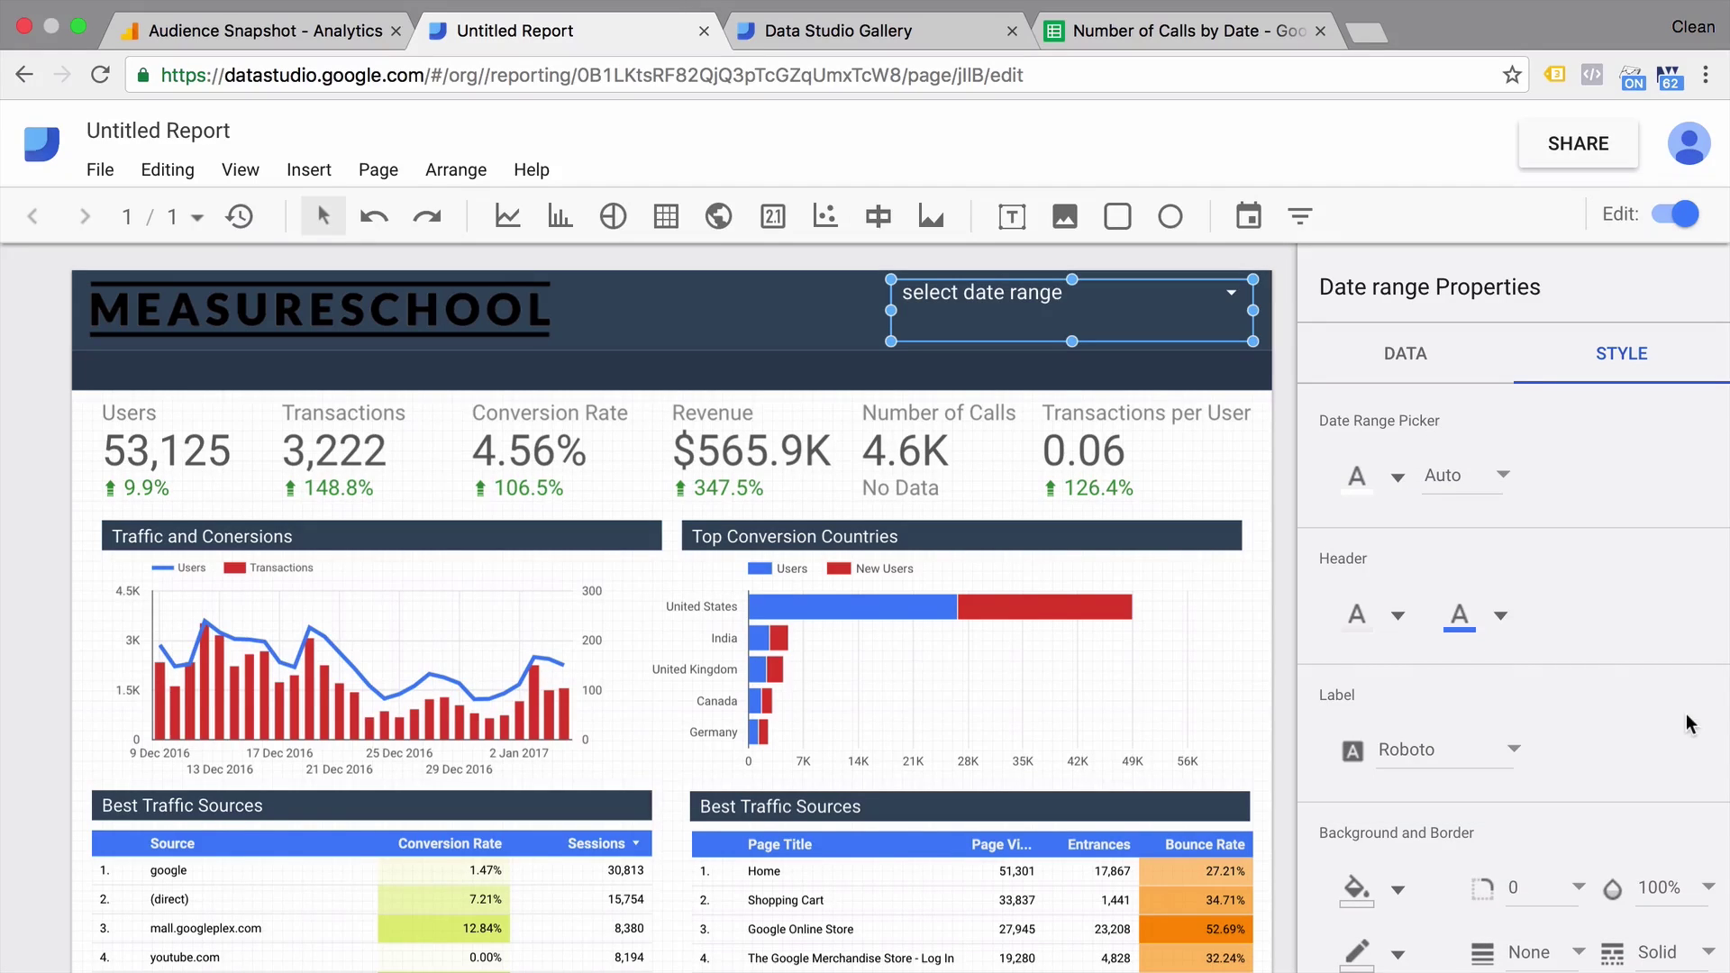
Test the date range control in view mode by applying the Last 30 days range, and review the report's scorecards, charts and tables.
{"action": "left_click", "coordinate": [1687, 214]}
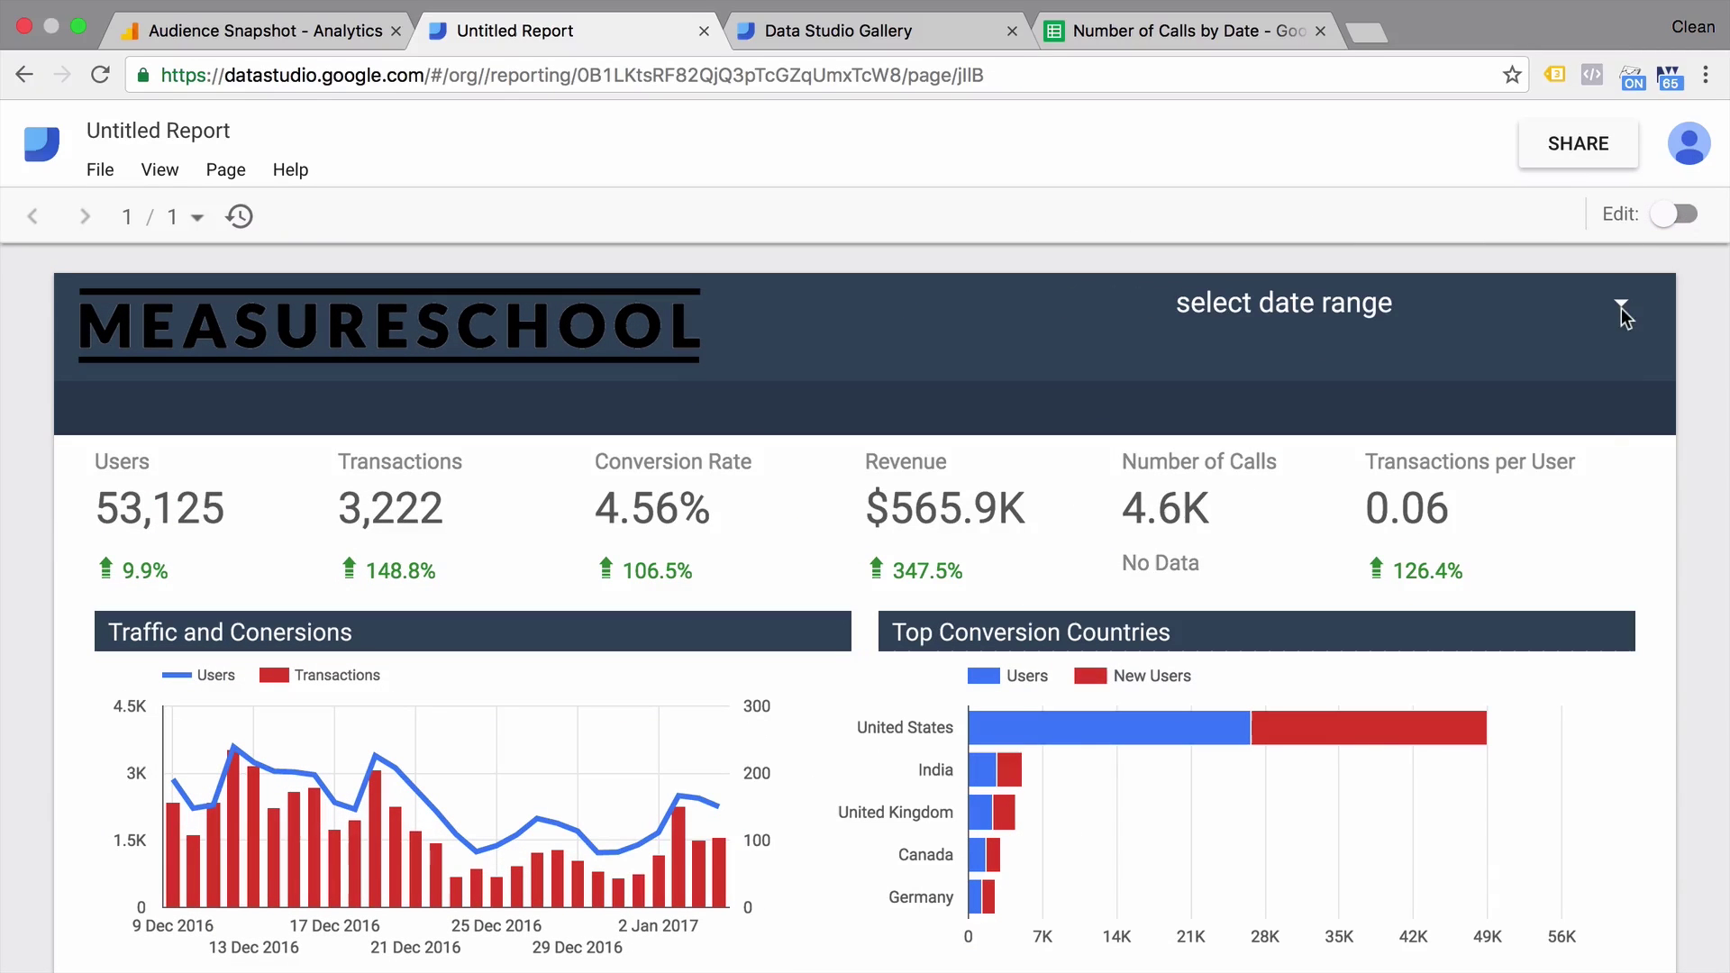
{"action": "left_click", "coordinate": [1621, 309]}
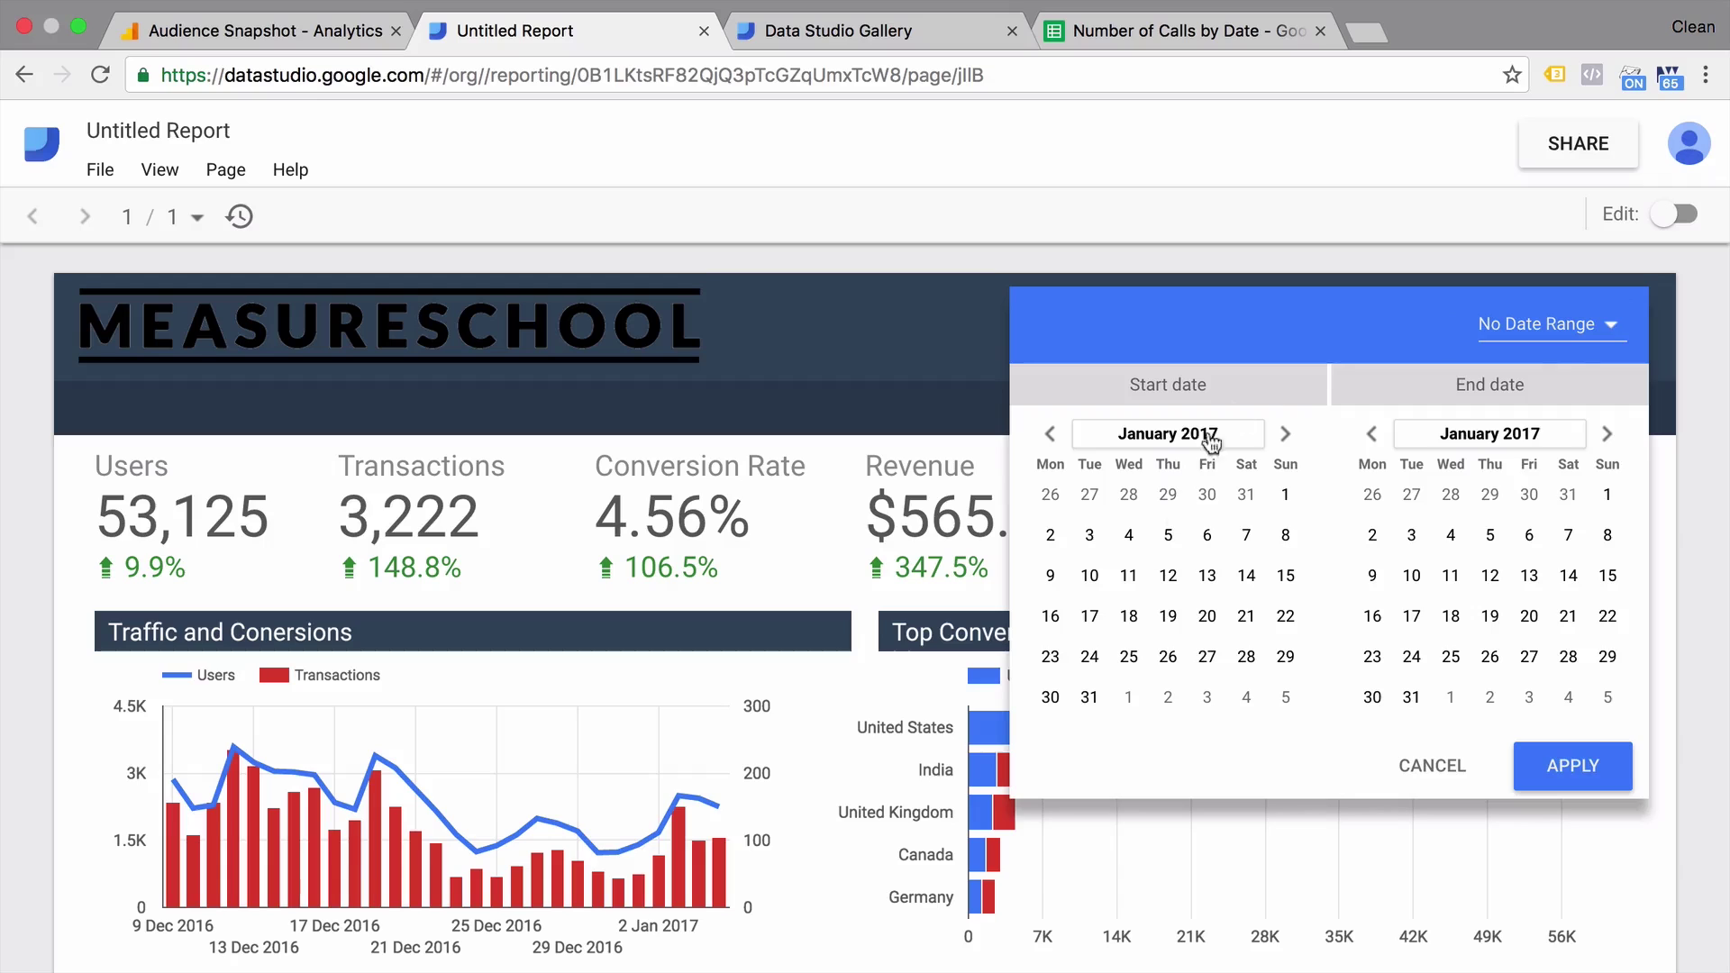
{"action": "left_click", "coordinate": [1588, 326]}
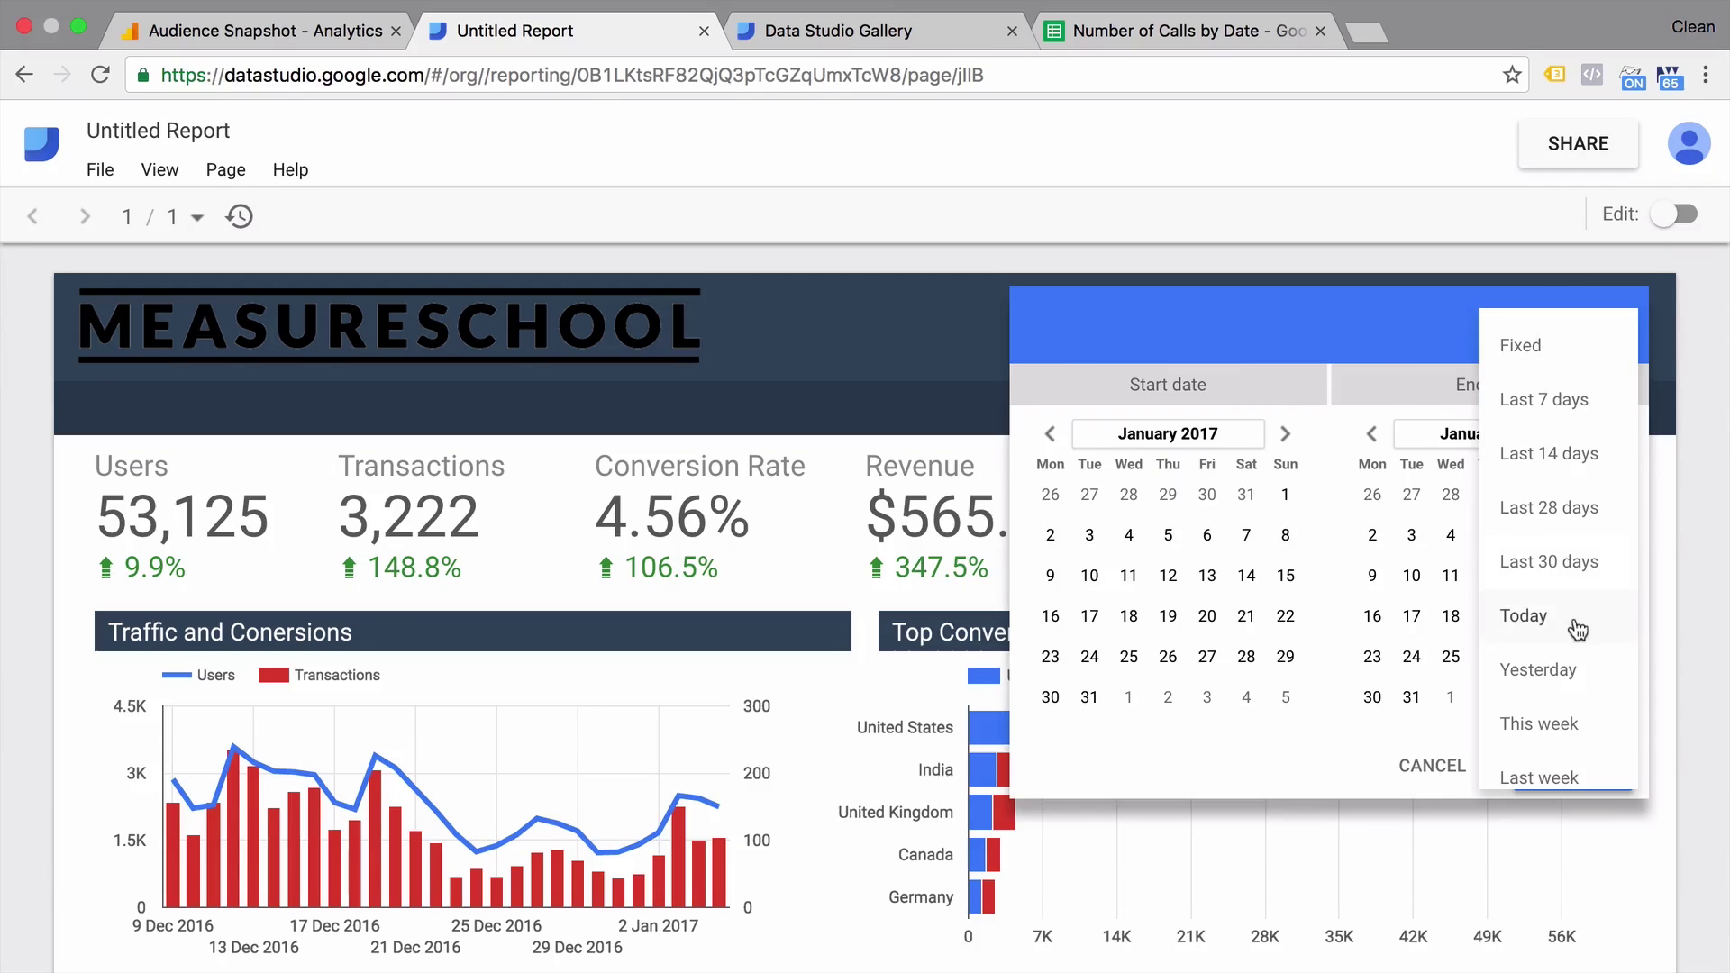
{"action": "left_click", "coordinate": [1581, 565]}
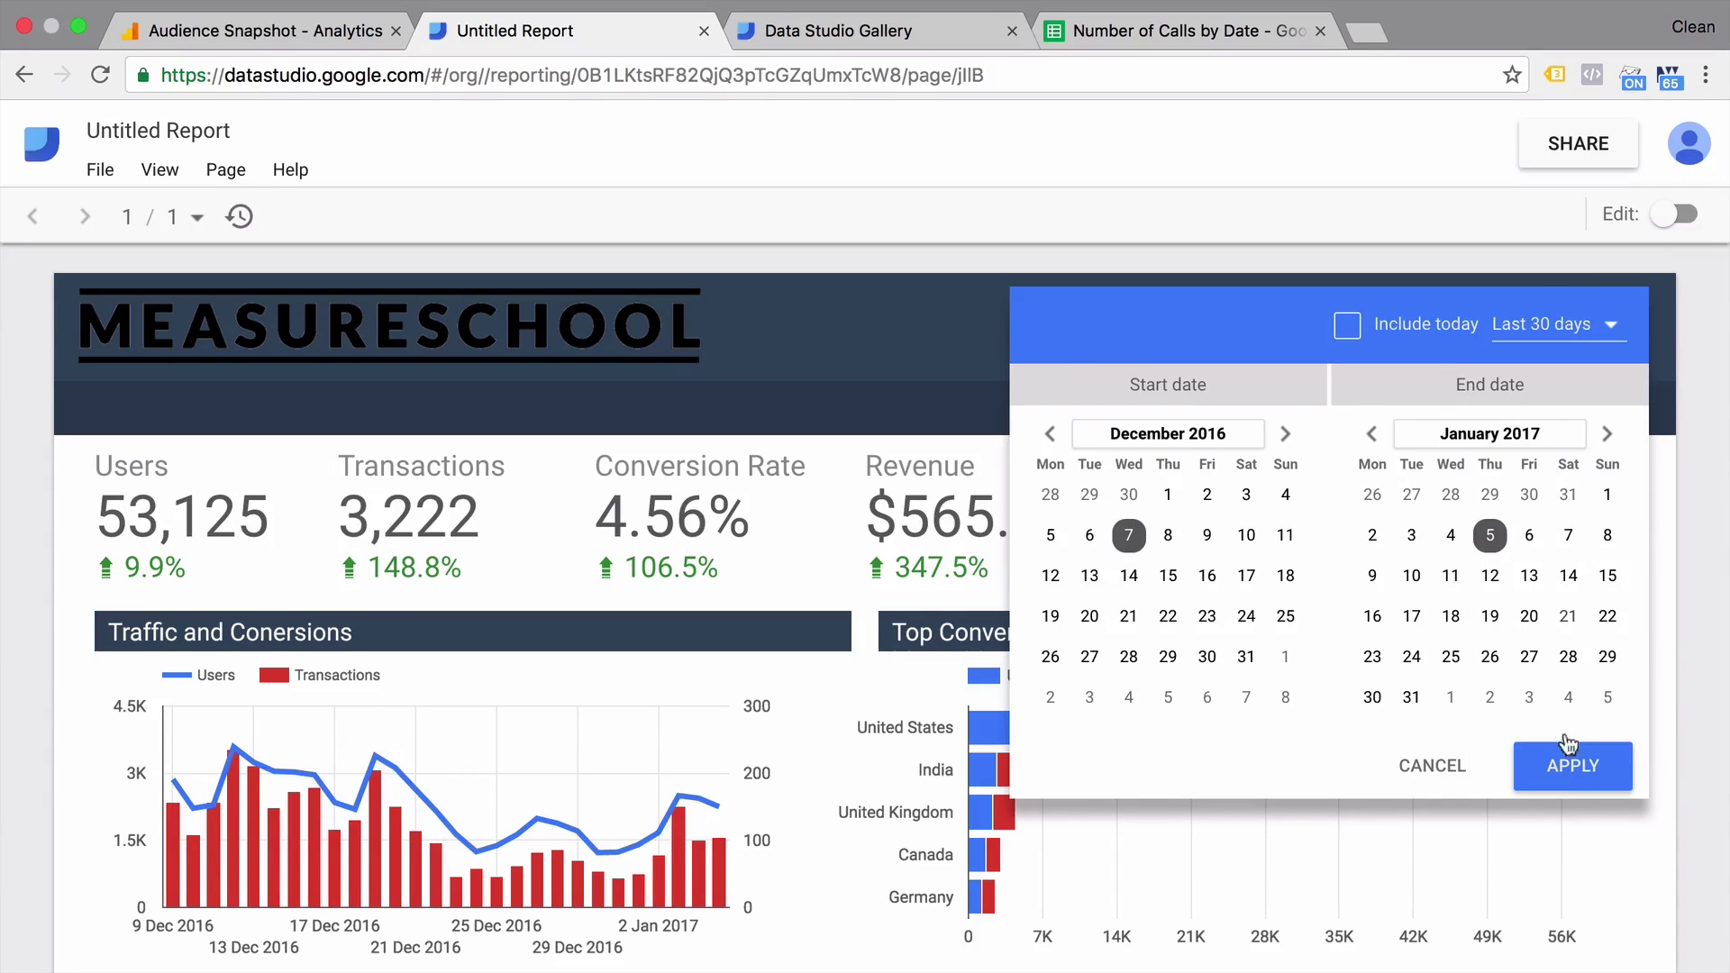
{"action": "left_click", "coordinate": [1570, 761]}
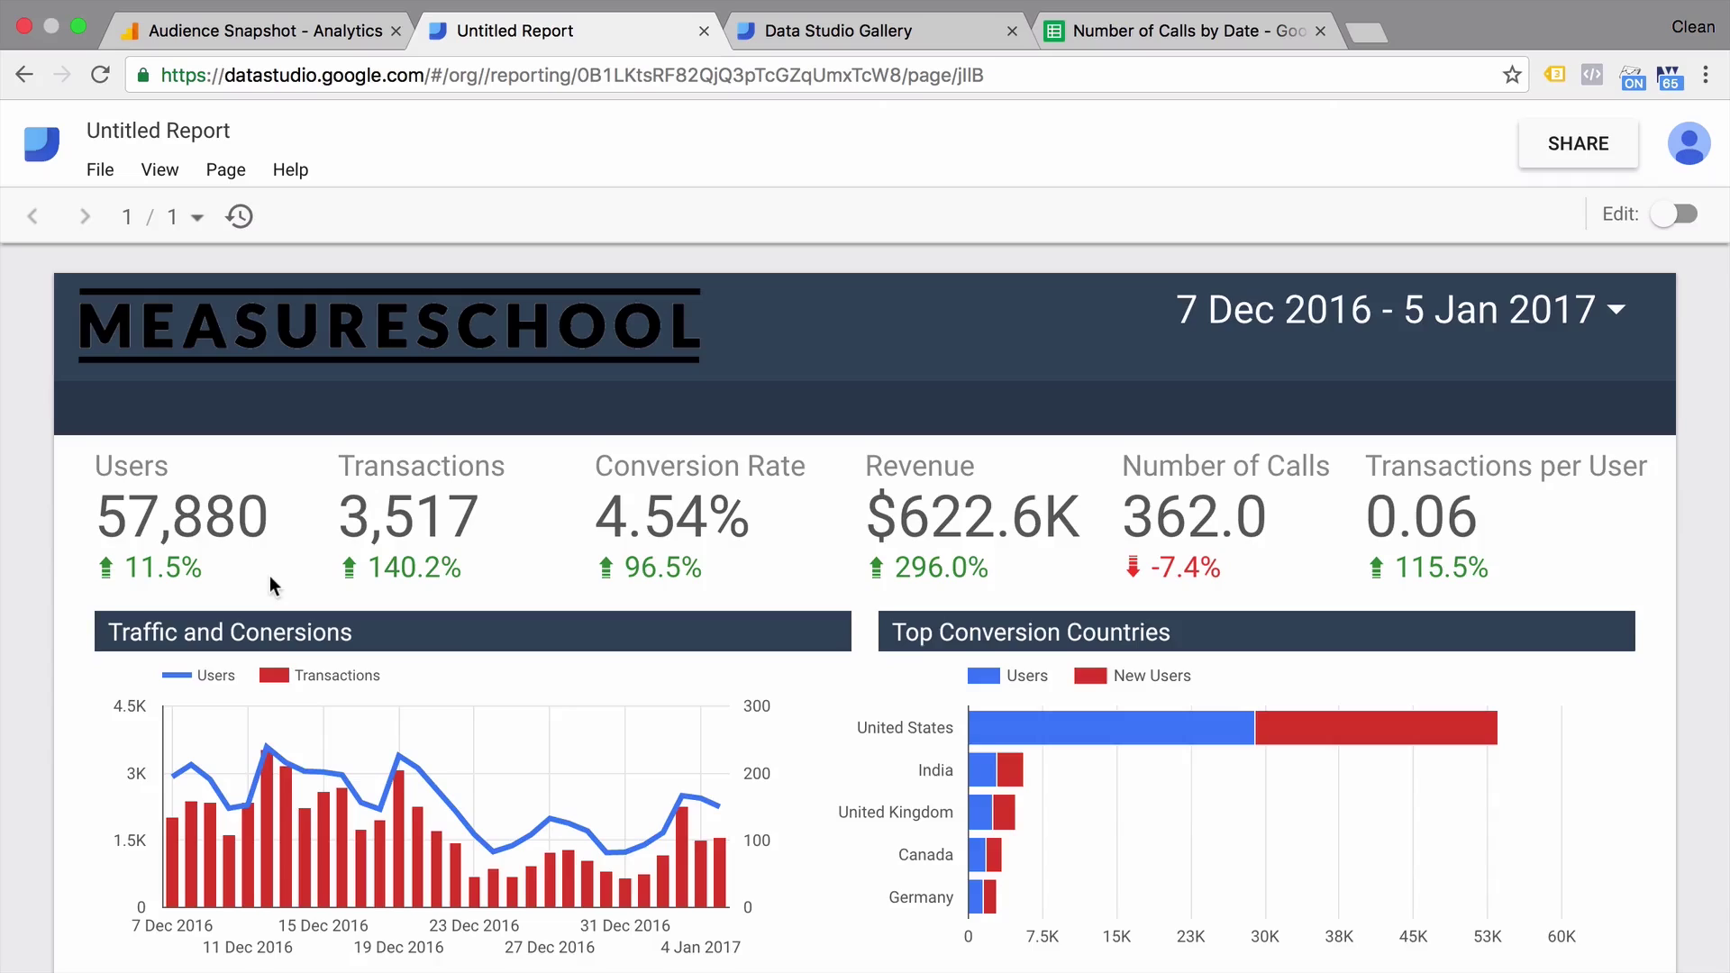
{"action": "scroll", "coordinate": [268, 576], "scroll_direction": "down", "scroll_amount": 10}
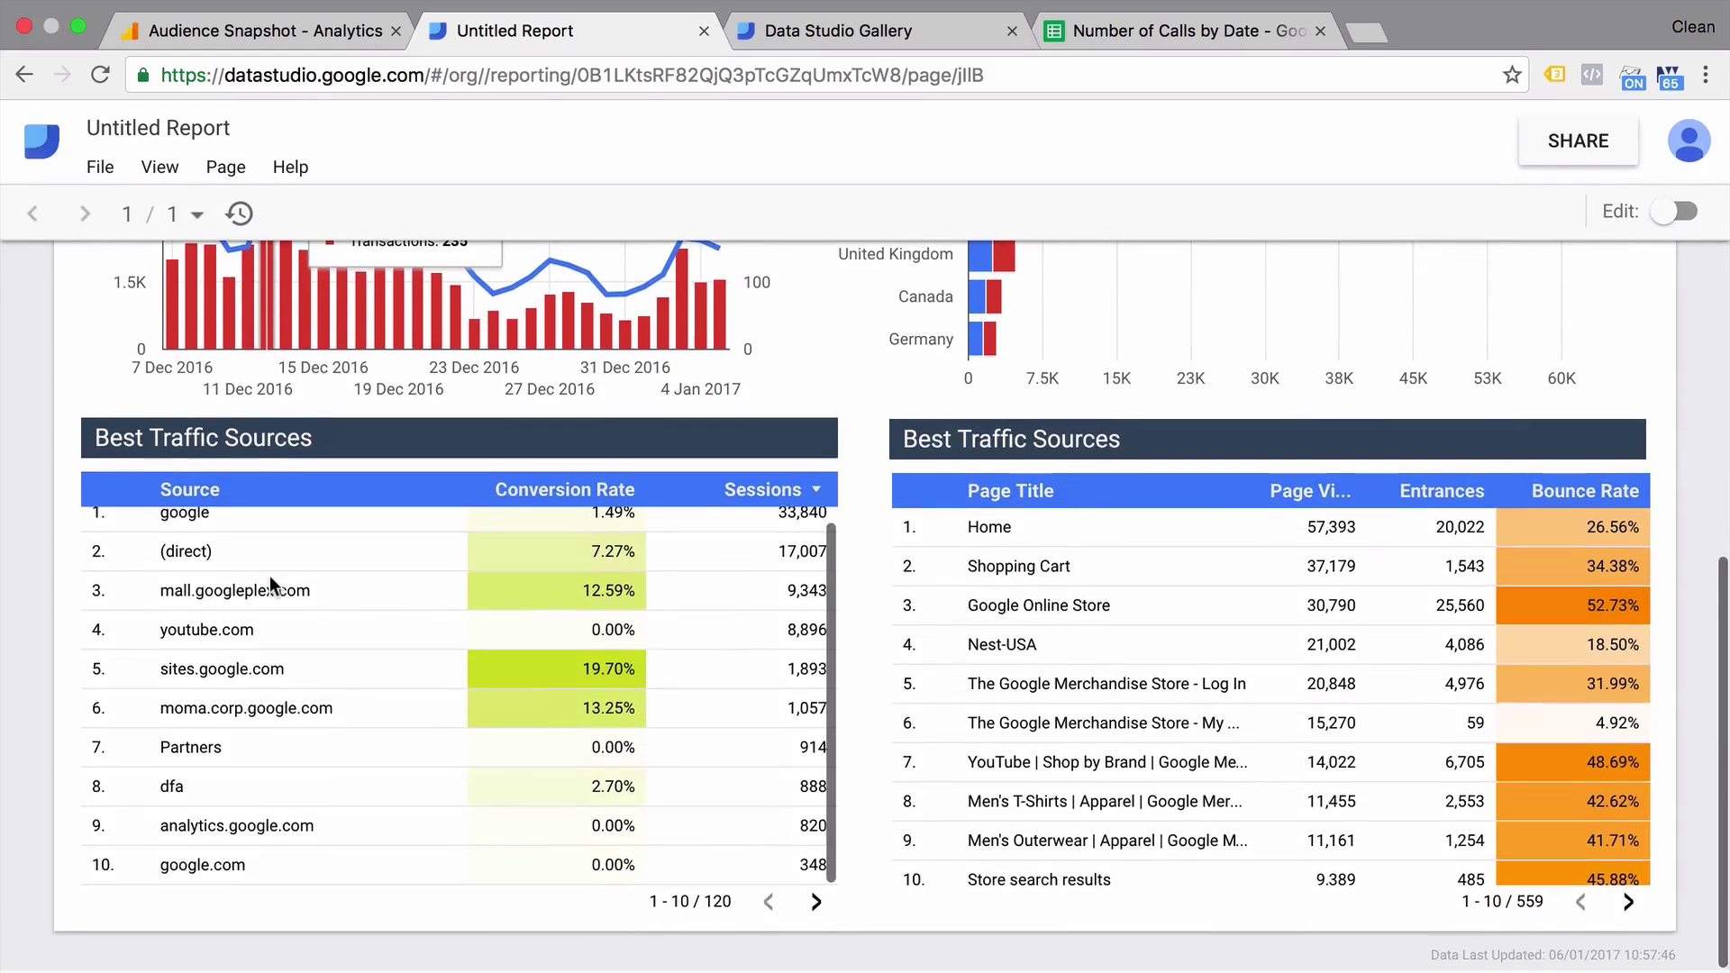
{"action": "scroll", "coordinate": [268, 581], "scroll_direction": "up", "scroll_amount": 10}
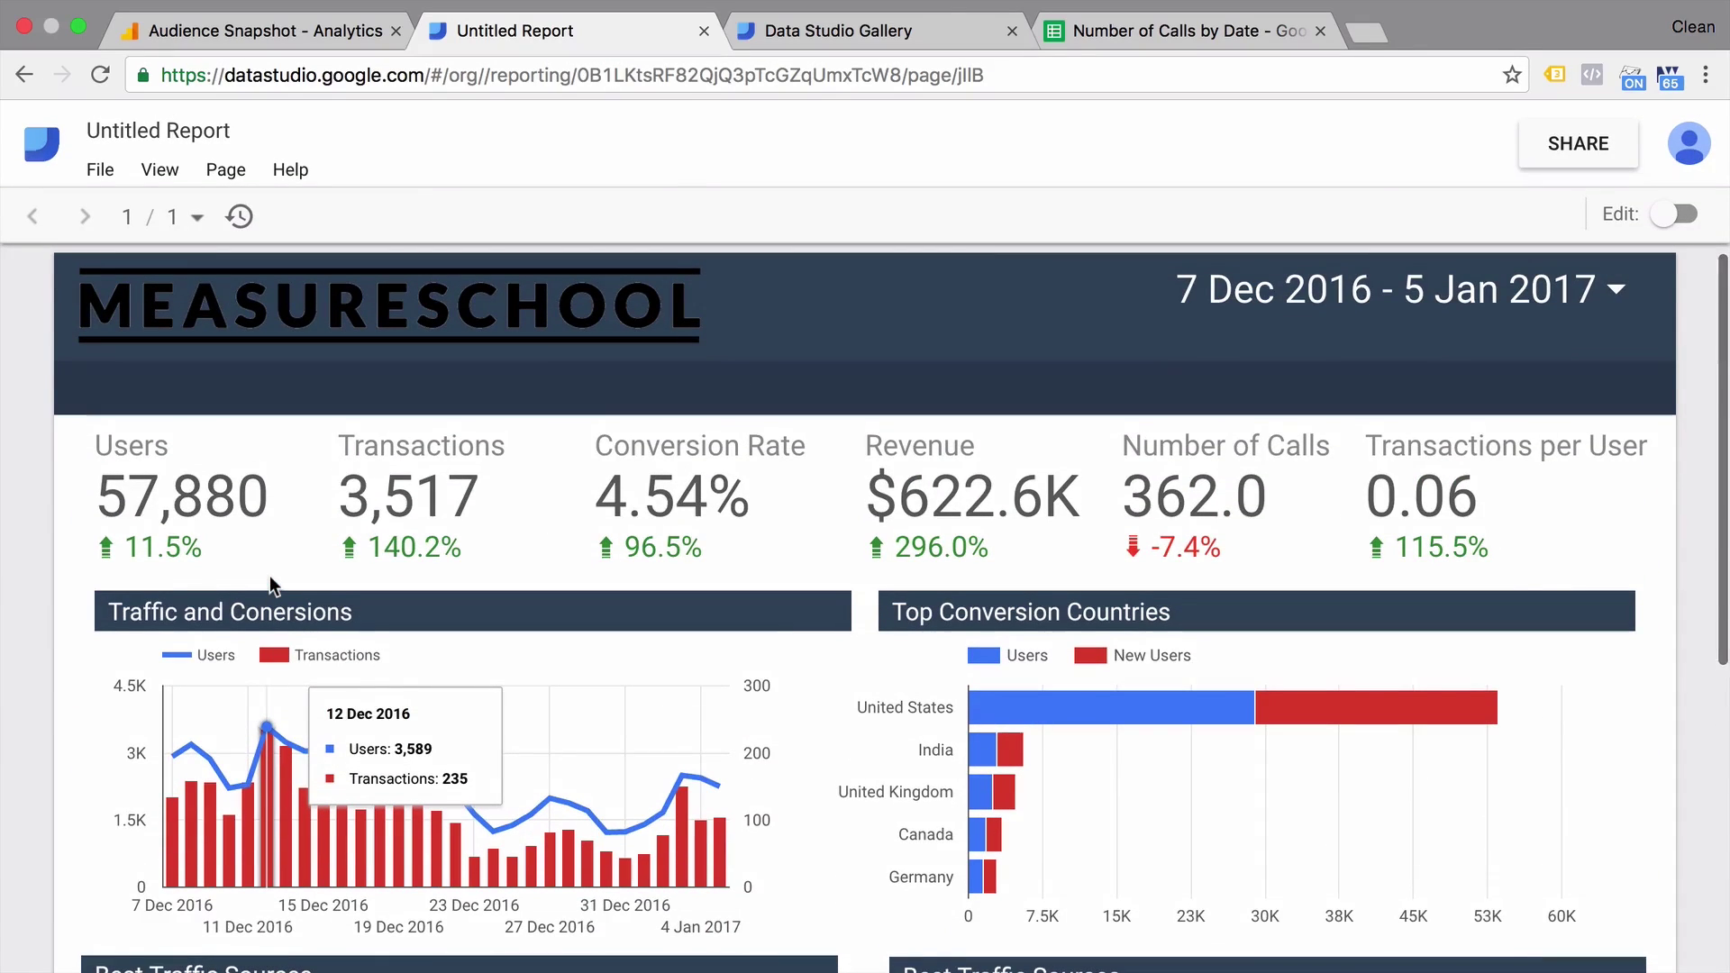
{"action": "right_click", "coordinate": [268, 575]}
{"action": "left_click", "coordinate": [203, 561]}
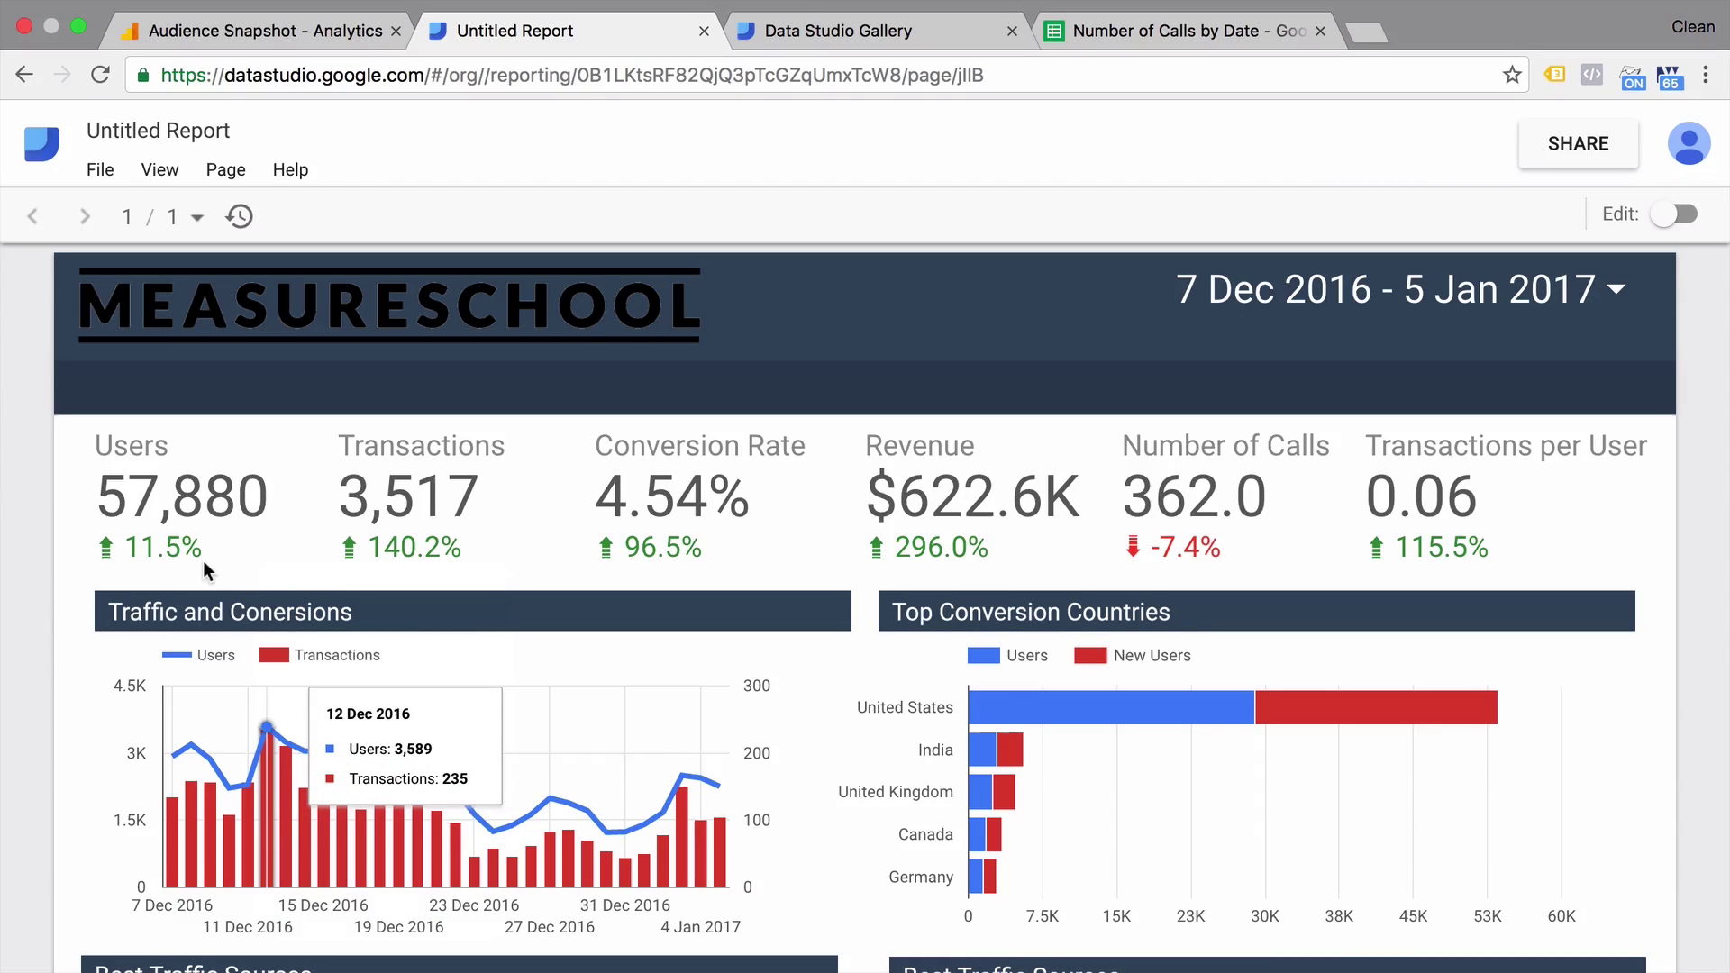
Return to editing and add an expandable filter control, shrunk and placed at the left of the dark strip under the banner.
{"action": "left_click", "coordinate": [1677, 218]}
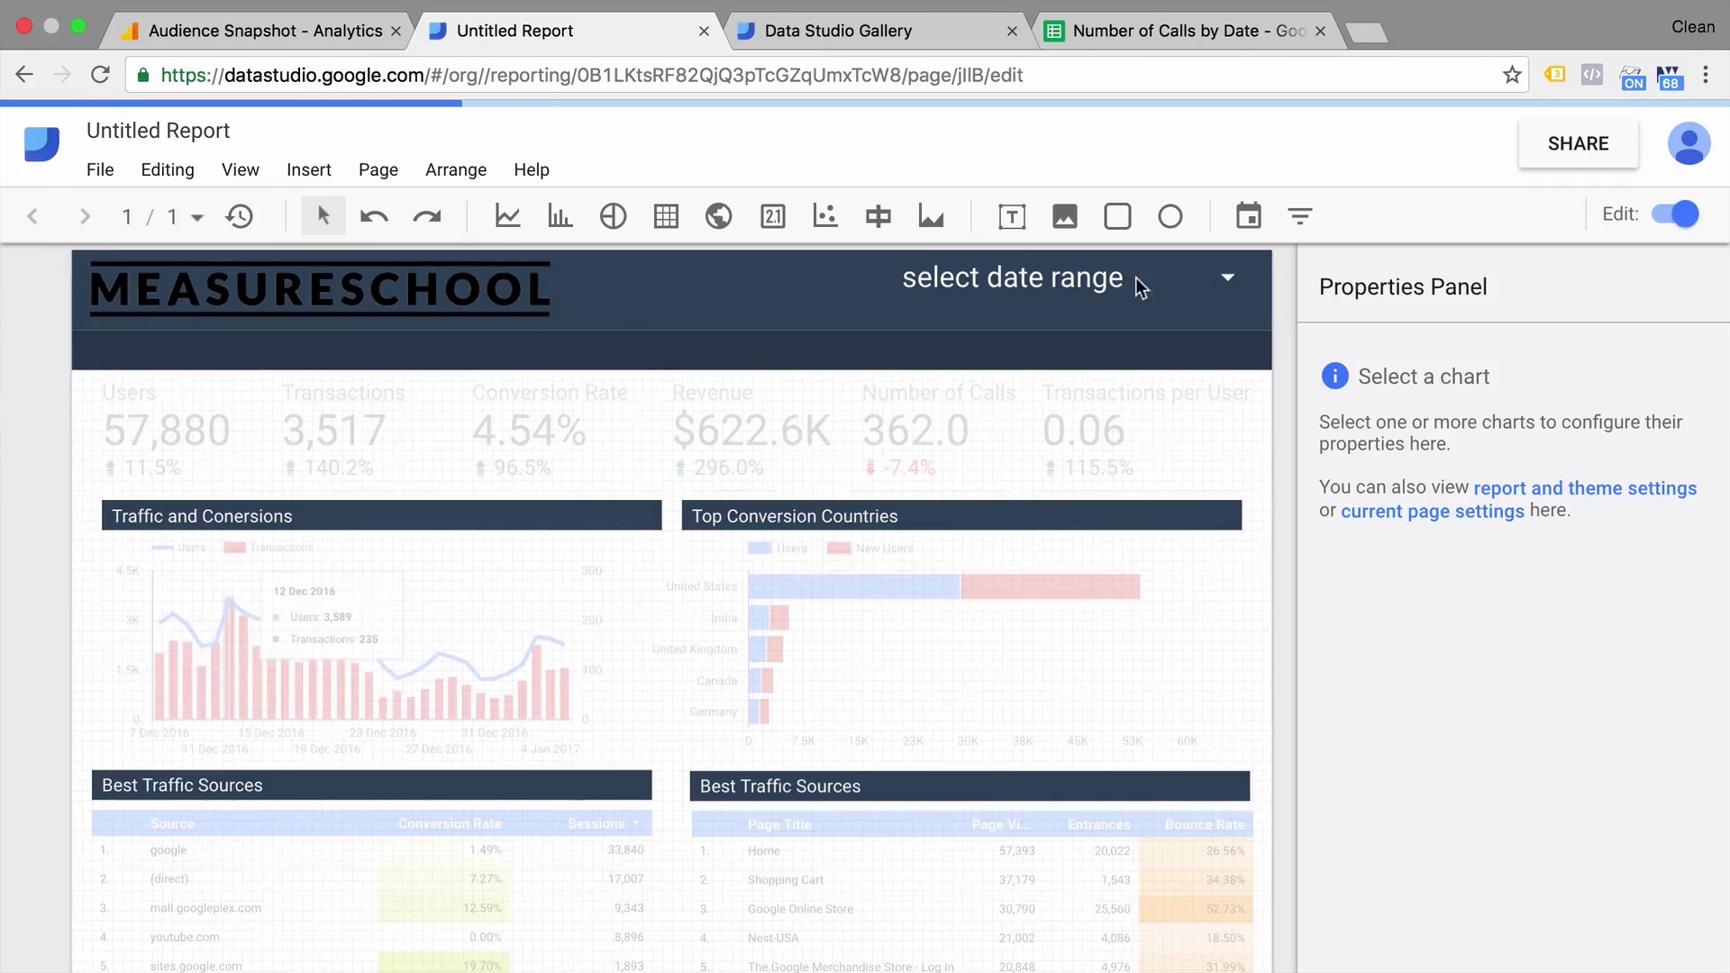
{"action": "left_click", "coordinate": [1301, 217]}
{"action": "left_click_drag", "start_coordinate": [470, 370], "coordinate": [905, 682]}
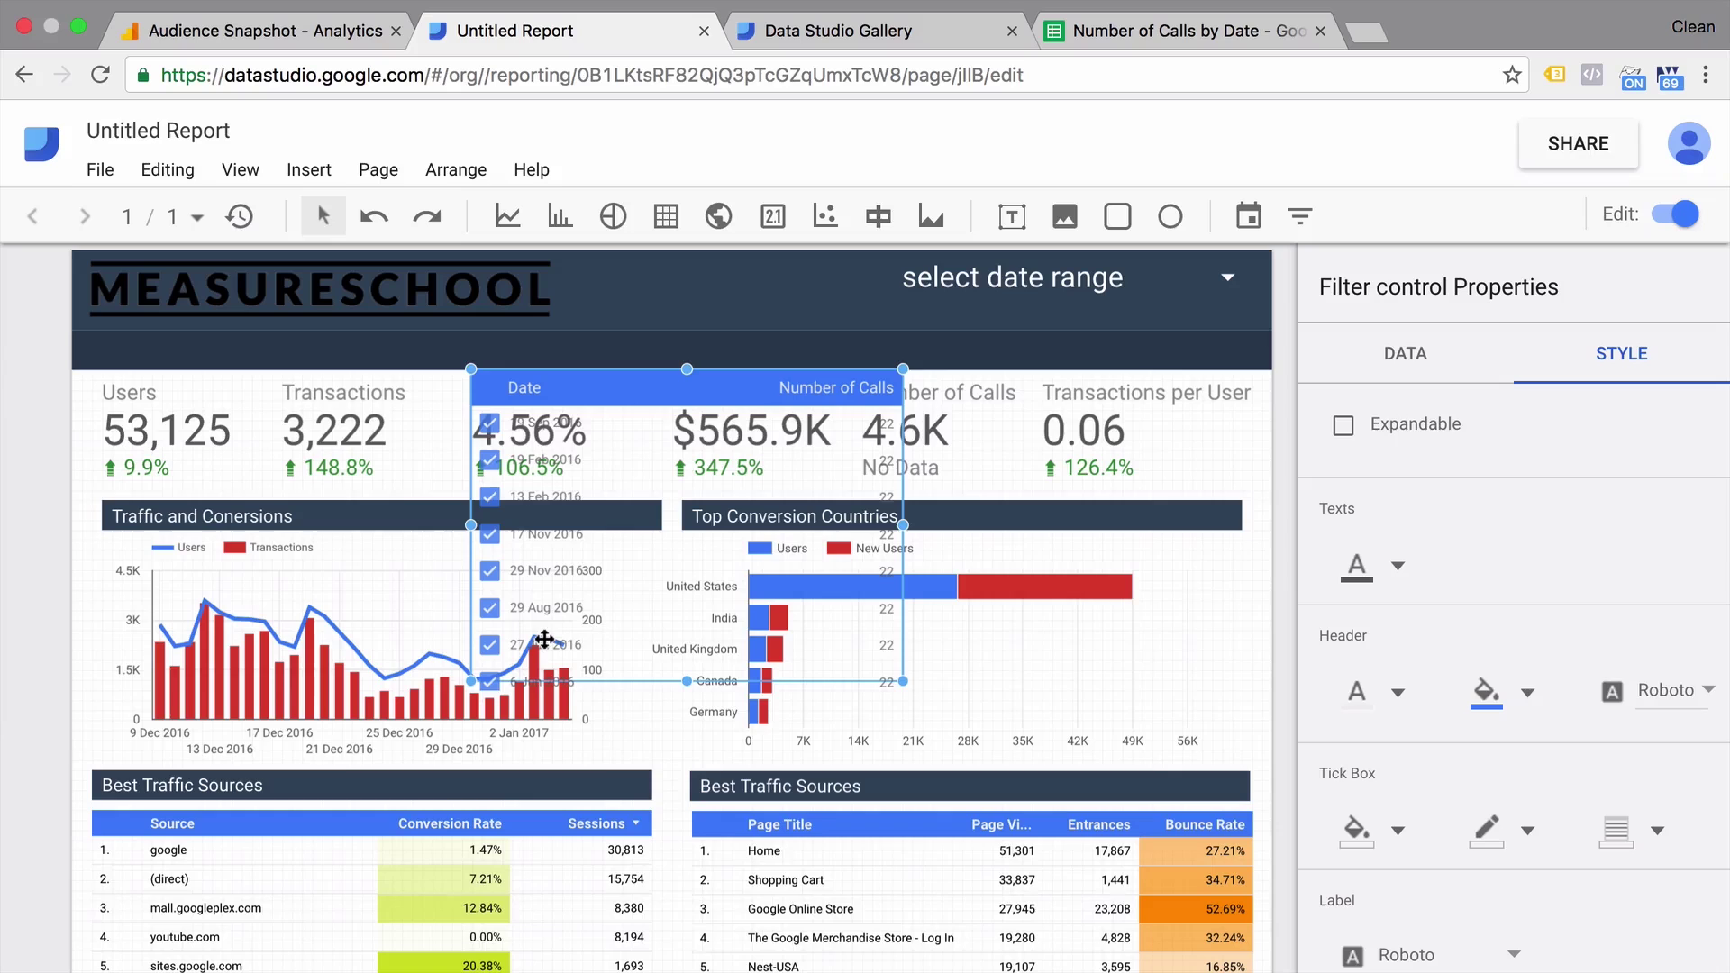
{"action": "left_click", "coordinate": [1457, 389]}
{"action": "left_click", "coordinate": [1603, 358]}
{"action": "left_click", "coordinate": [1343, 424]}
{"action": "left_click_drag", "start_coordinate": [903, 681], "coordinate": [672, 430]}
{"action": "left_click_drag", "start_coordinate": [544, 393], "coordinate": [165, 353]}
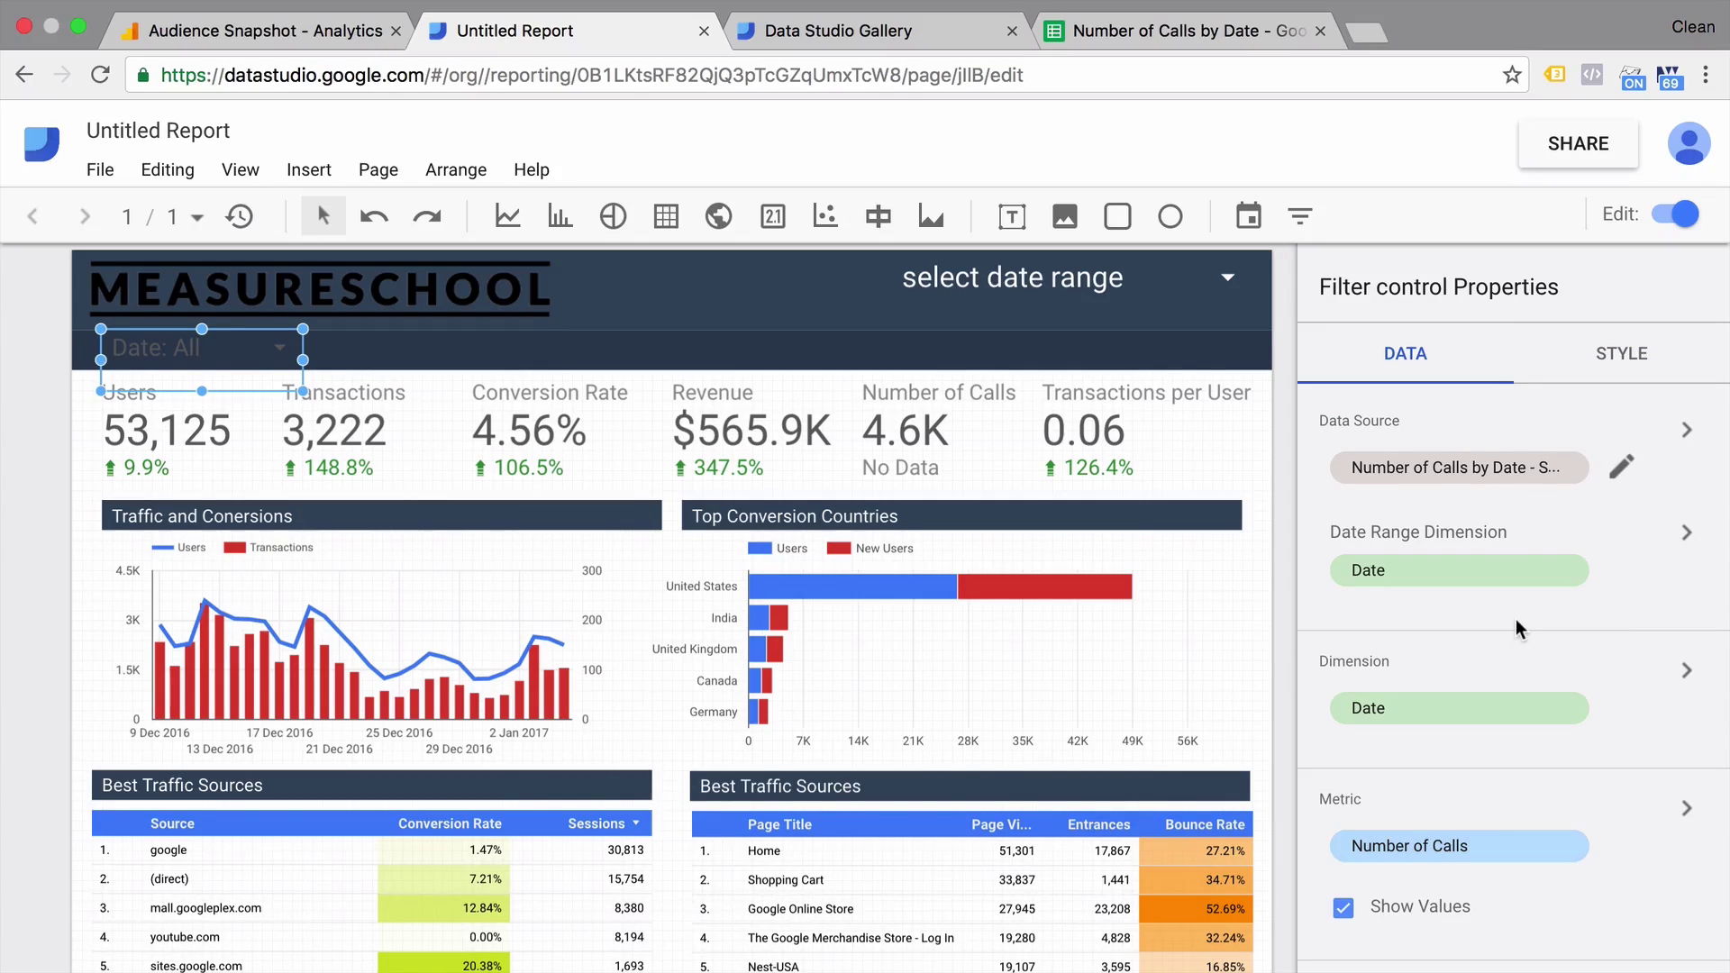
Switch the filter control's data source to 1 Master View.
{"action": "left_click", "coordinate": [1619, 473]}
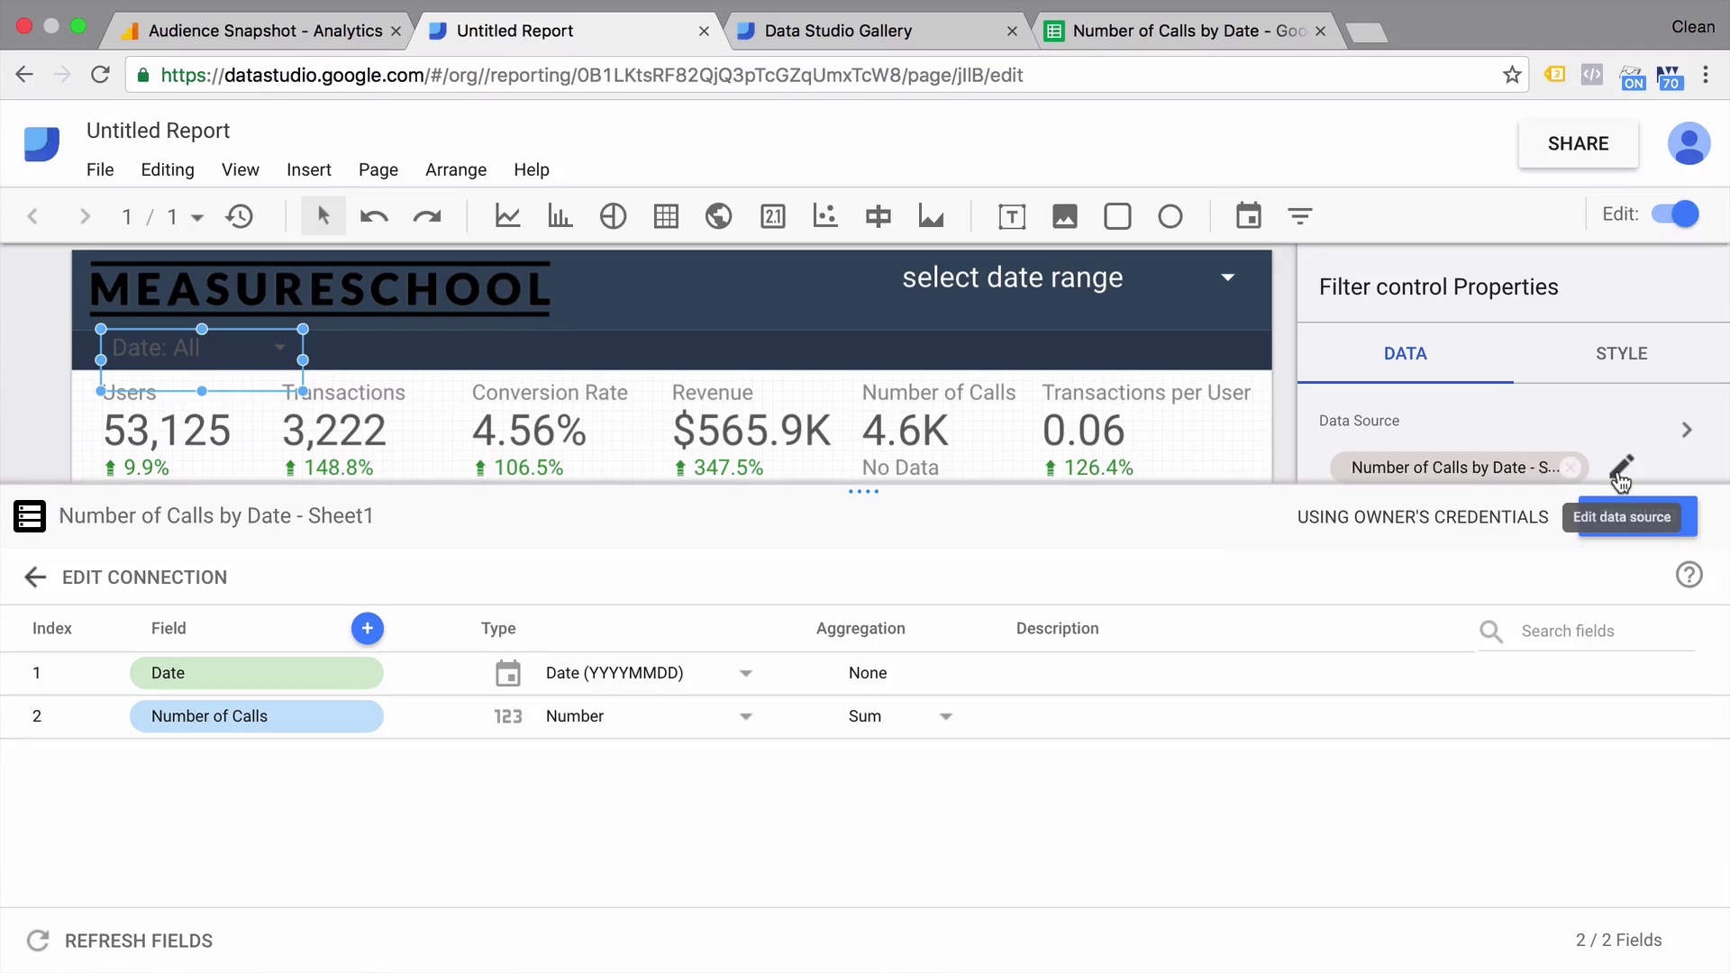
{"action": "left_click", "coordinate": [38, 578]}
{"action": "left_click", "coordinate": [1510, 515]}
{"action": "left_click", "coordinate": [1459, 469]}
{"action": "left_click", "coordinate": [1447, 408]}
Set the filter control's dimension to Source/Medium from the Traffic Sources group.
{"action": "left_click", "coordinate": [1500, 598]}
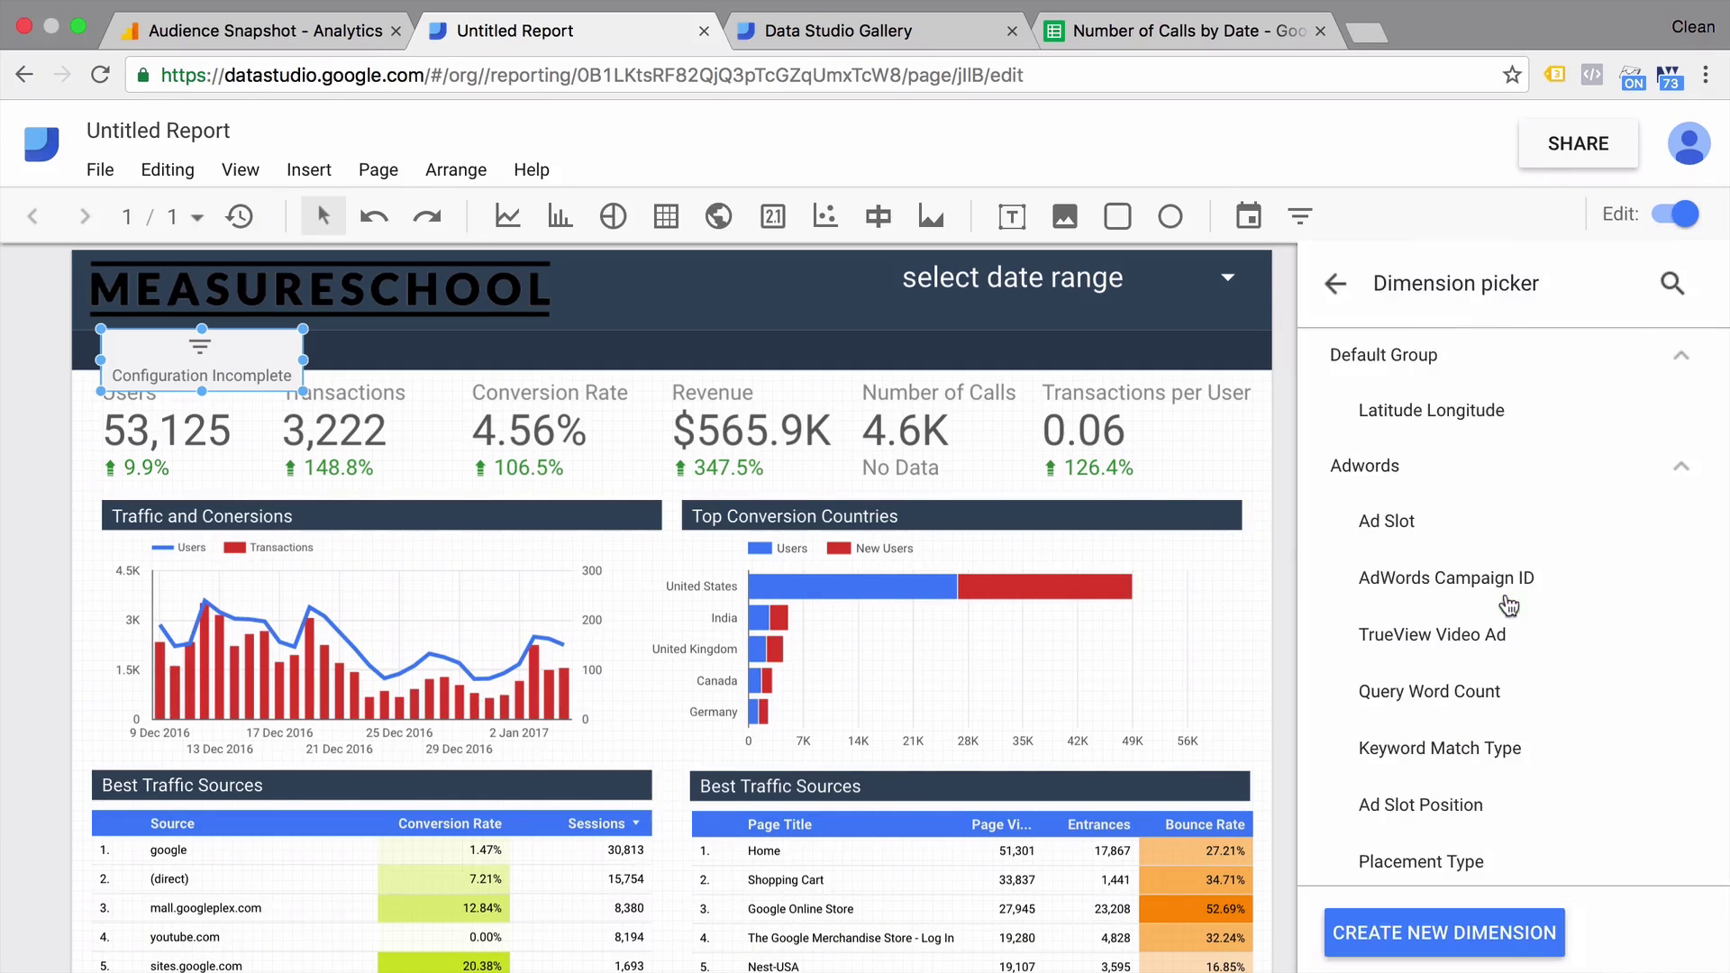
{"action": "left_click", "coordinate": [1672, 282]}
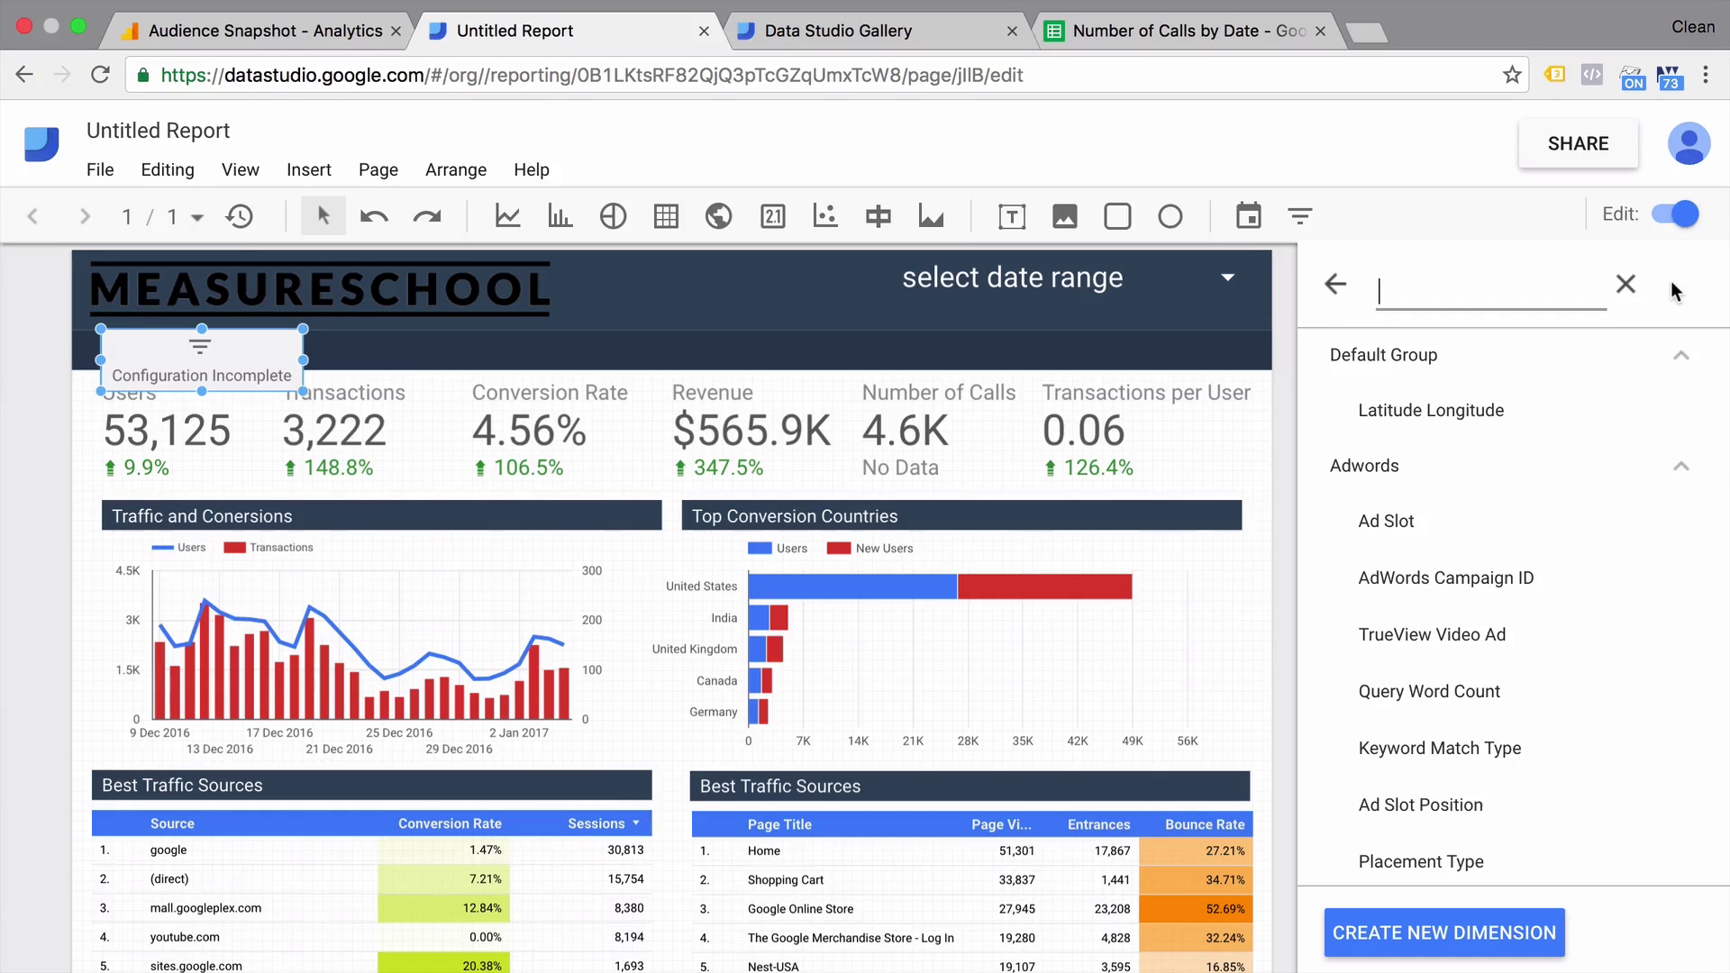
{"action": "type", "text": "source"}
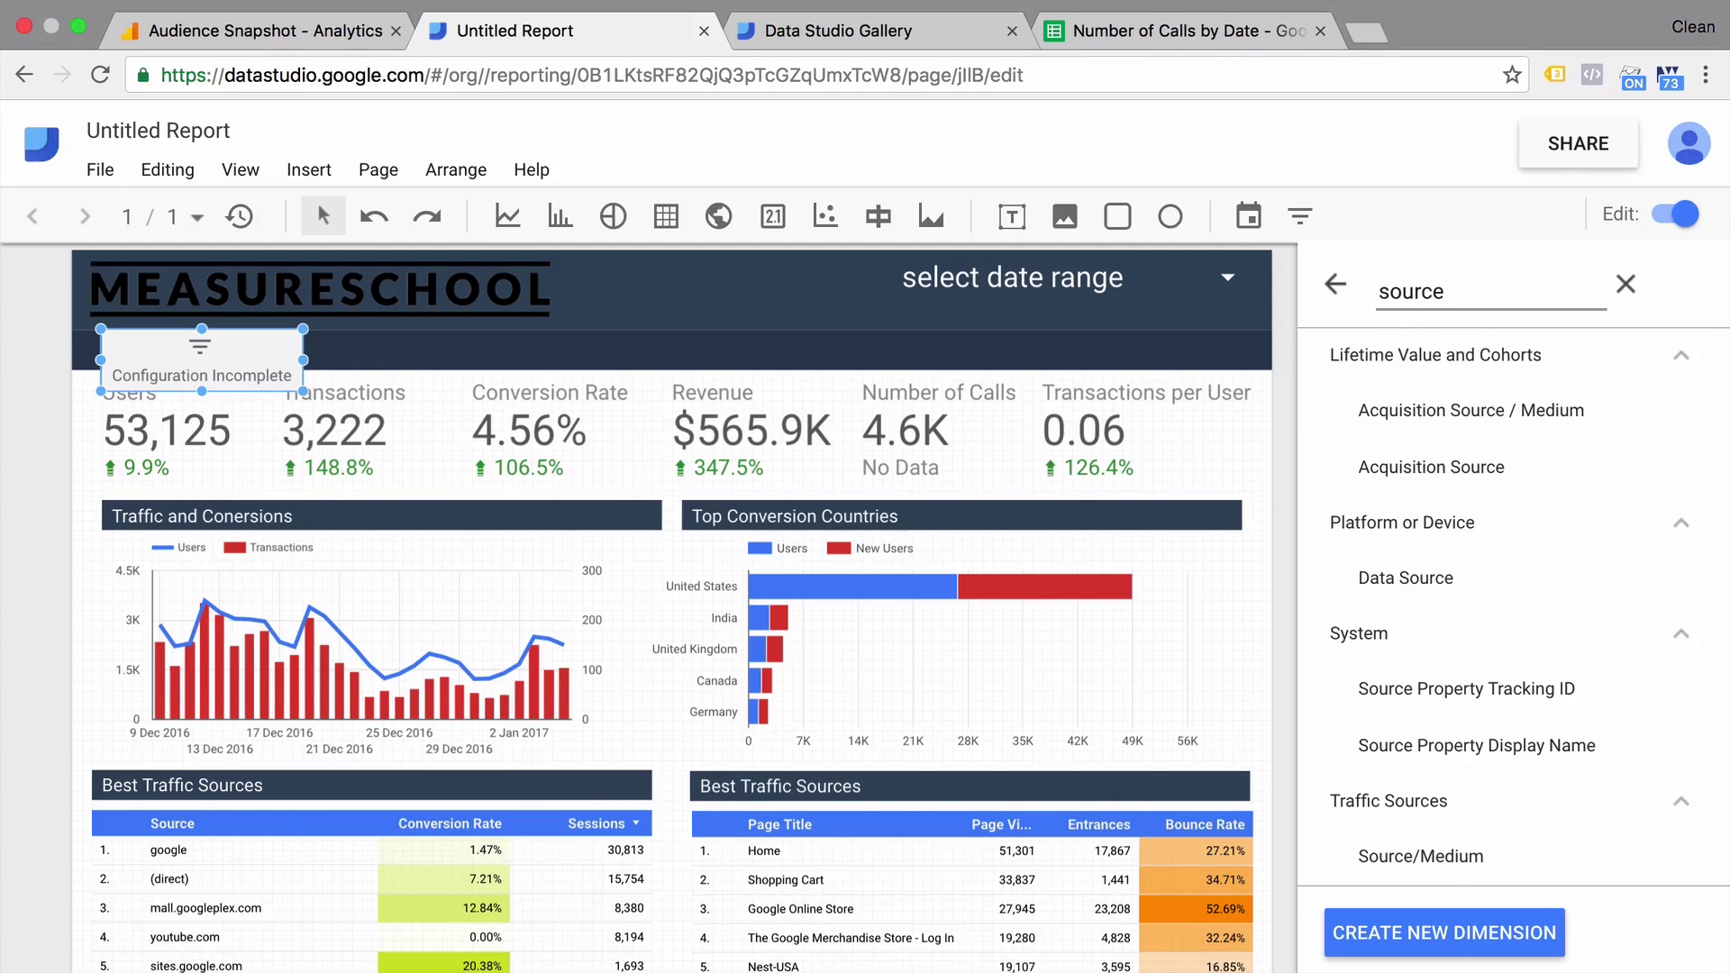
{"action": "scroll", "coordinate": [1419, 649], "scroll_direction": "down", "scroll_amount": 2}
{"action": "left_click", "coordinate": [1409, 748]}
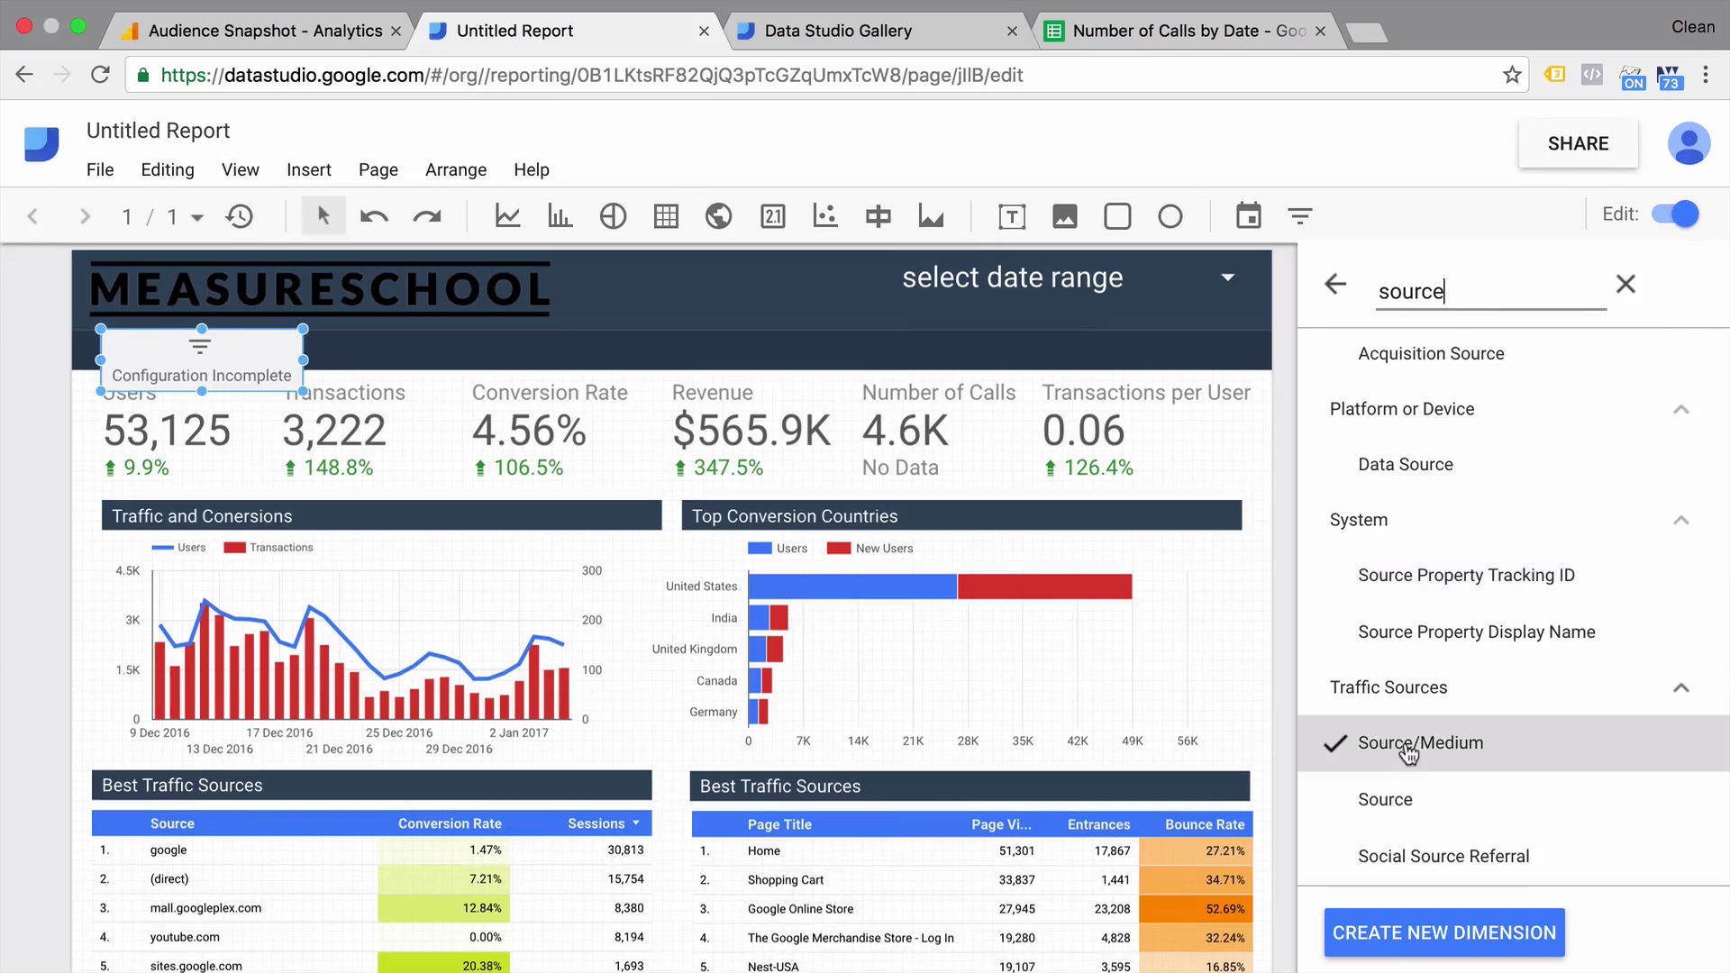
{"action": "left_click", "coordinate": [1338, 287]}
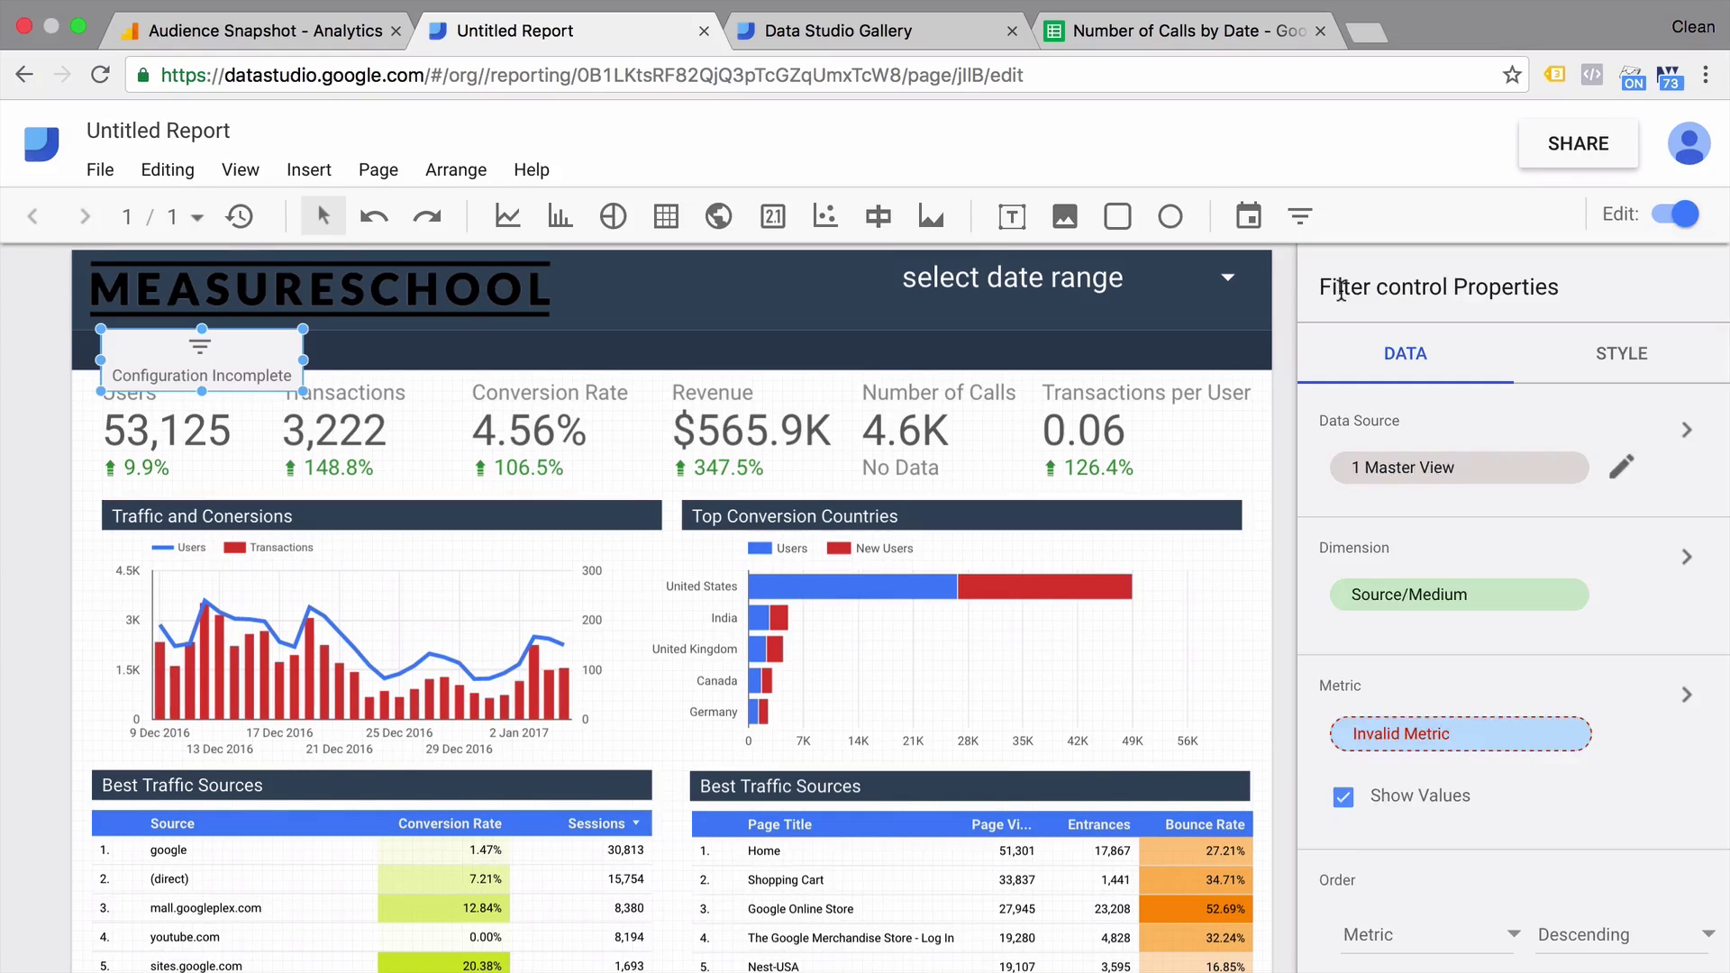
Replace the filter control's invalid metric with Sessions.
{"action": "left_click", "coordinate": [1448, 737]}
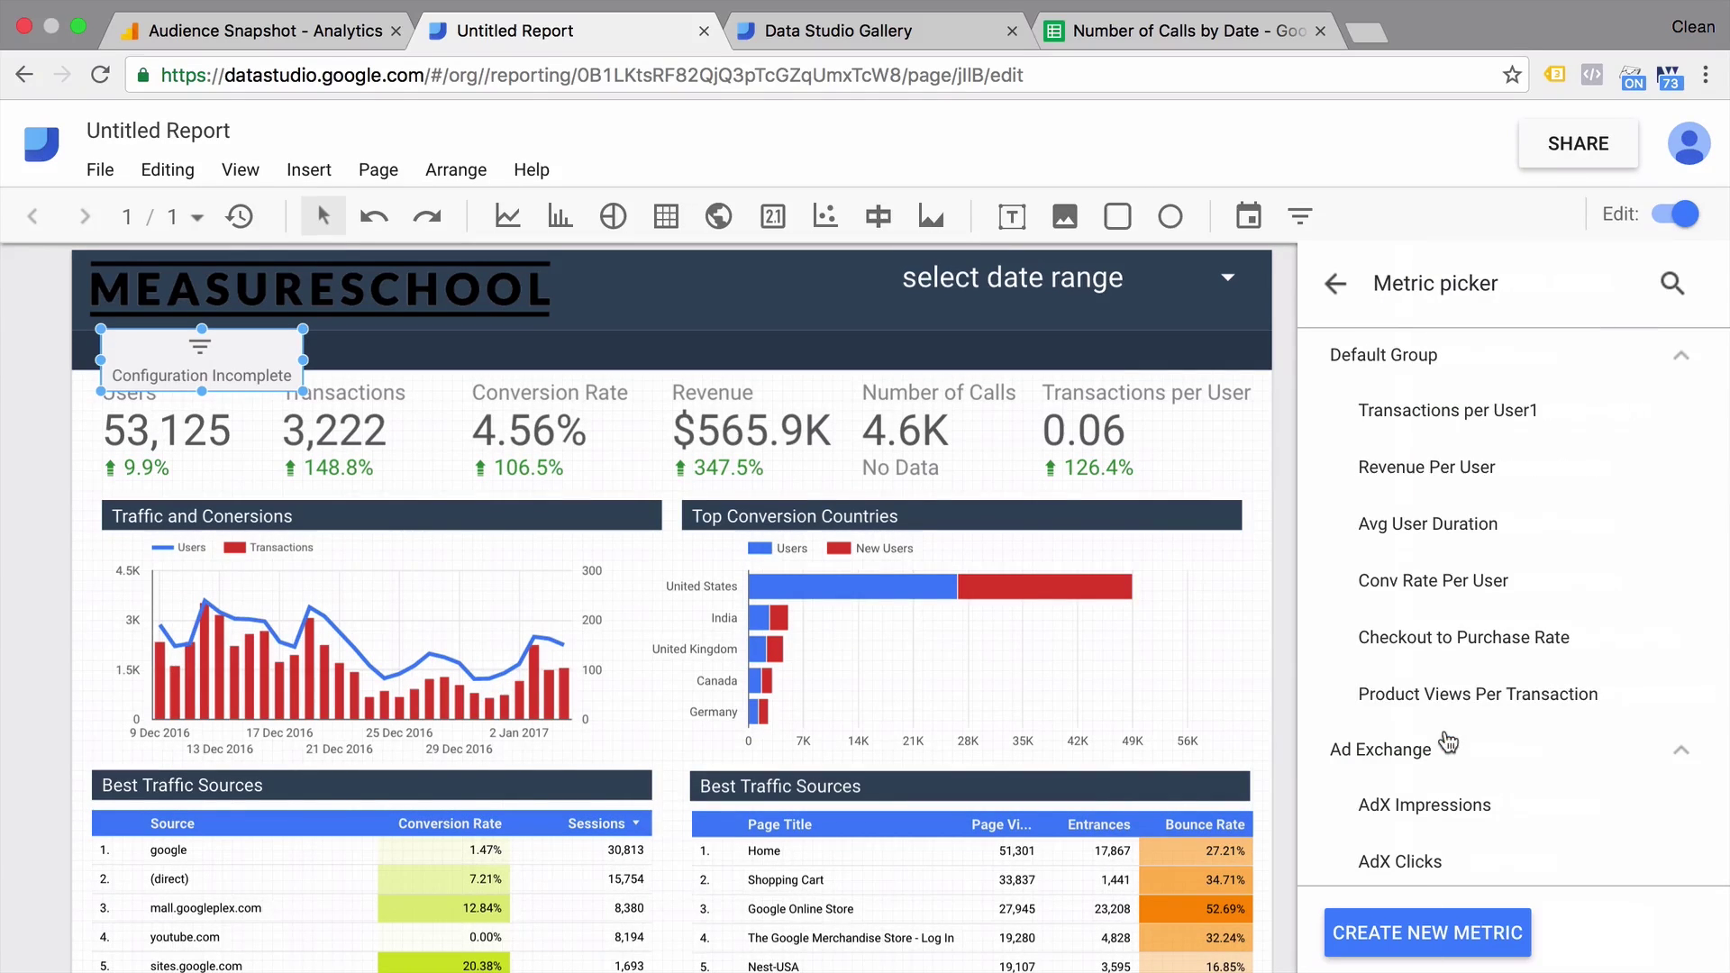
{"action": "left_click", "coordinate": [1669, 287]}
{"action": "type", "text": "sessions"}
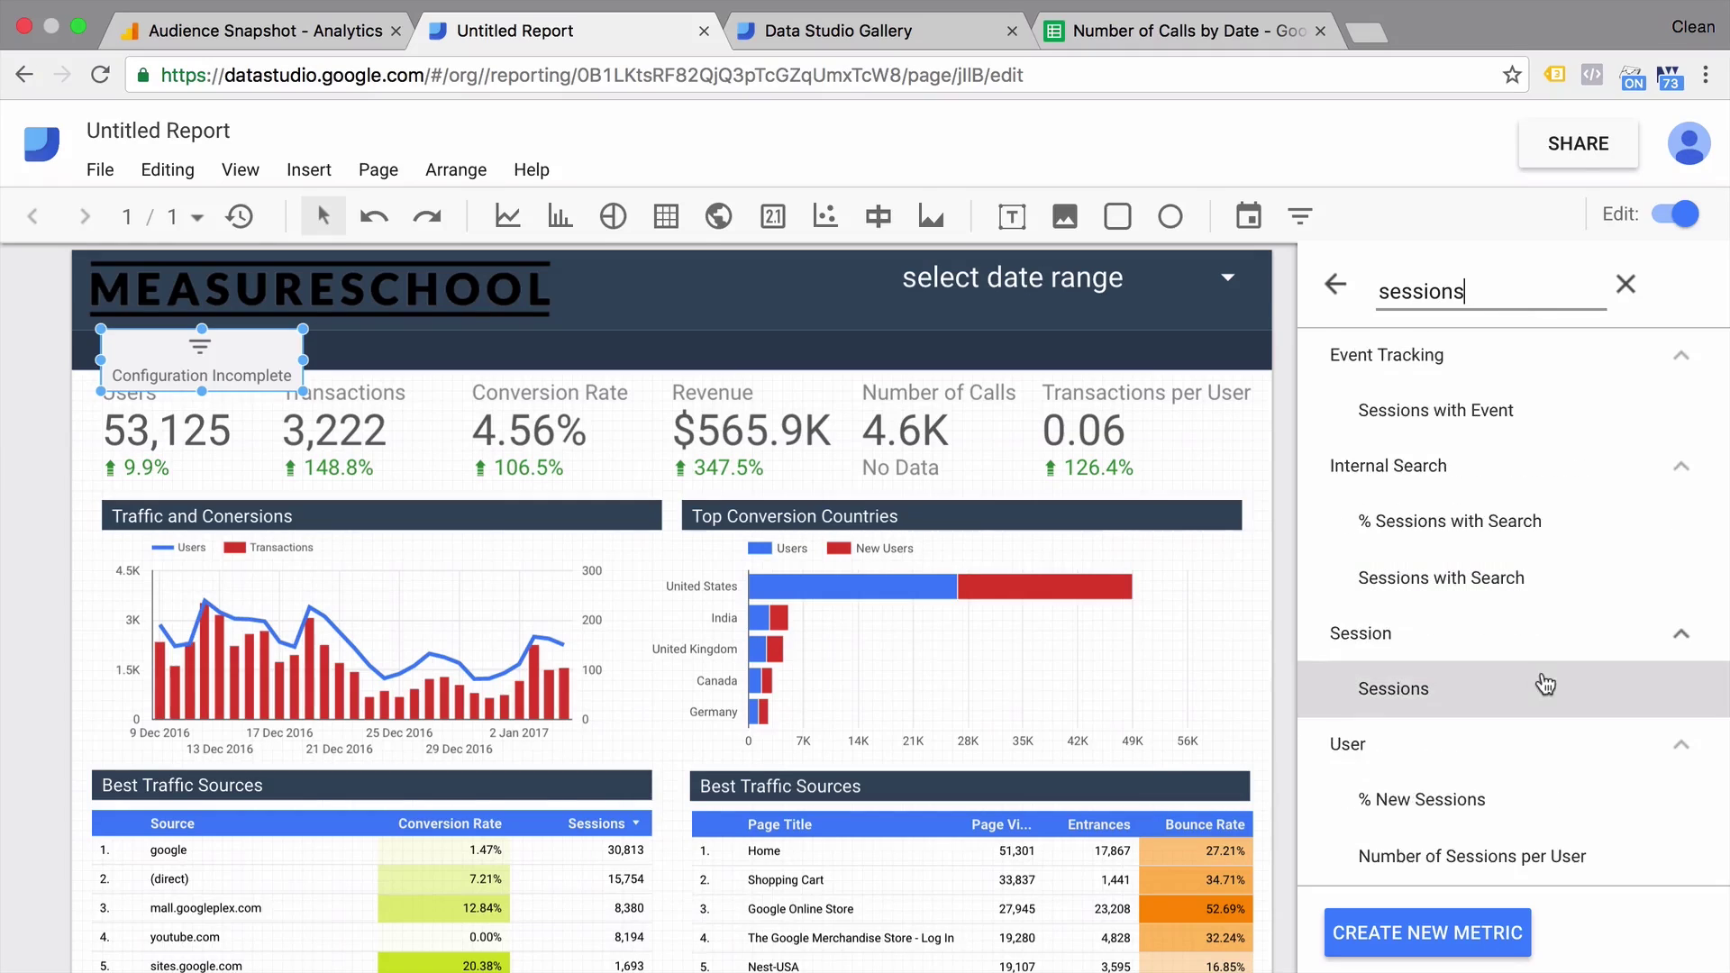
{"action": "left_click", "coordinate": [1442, 687]}
{"action": "left_click", "coordinate": [1337, 283]}
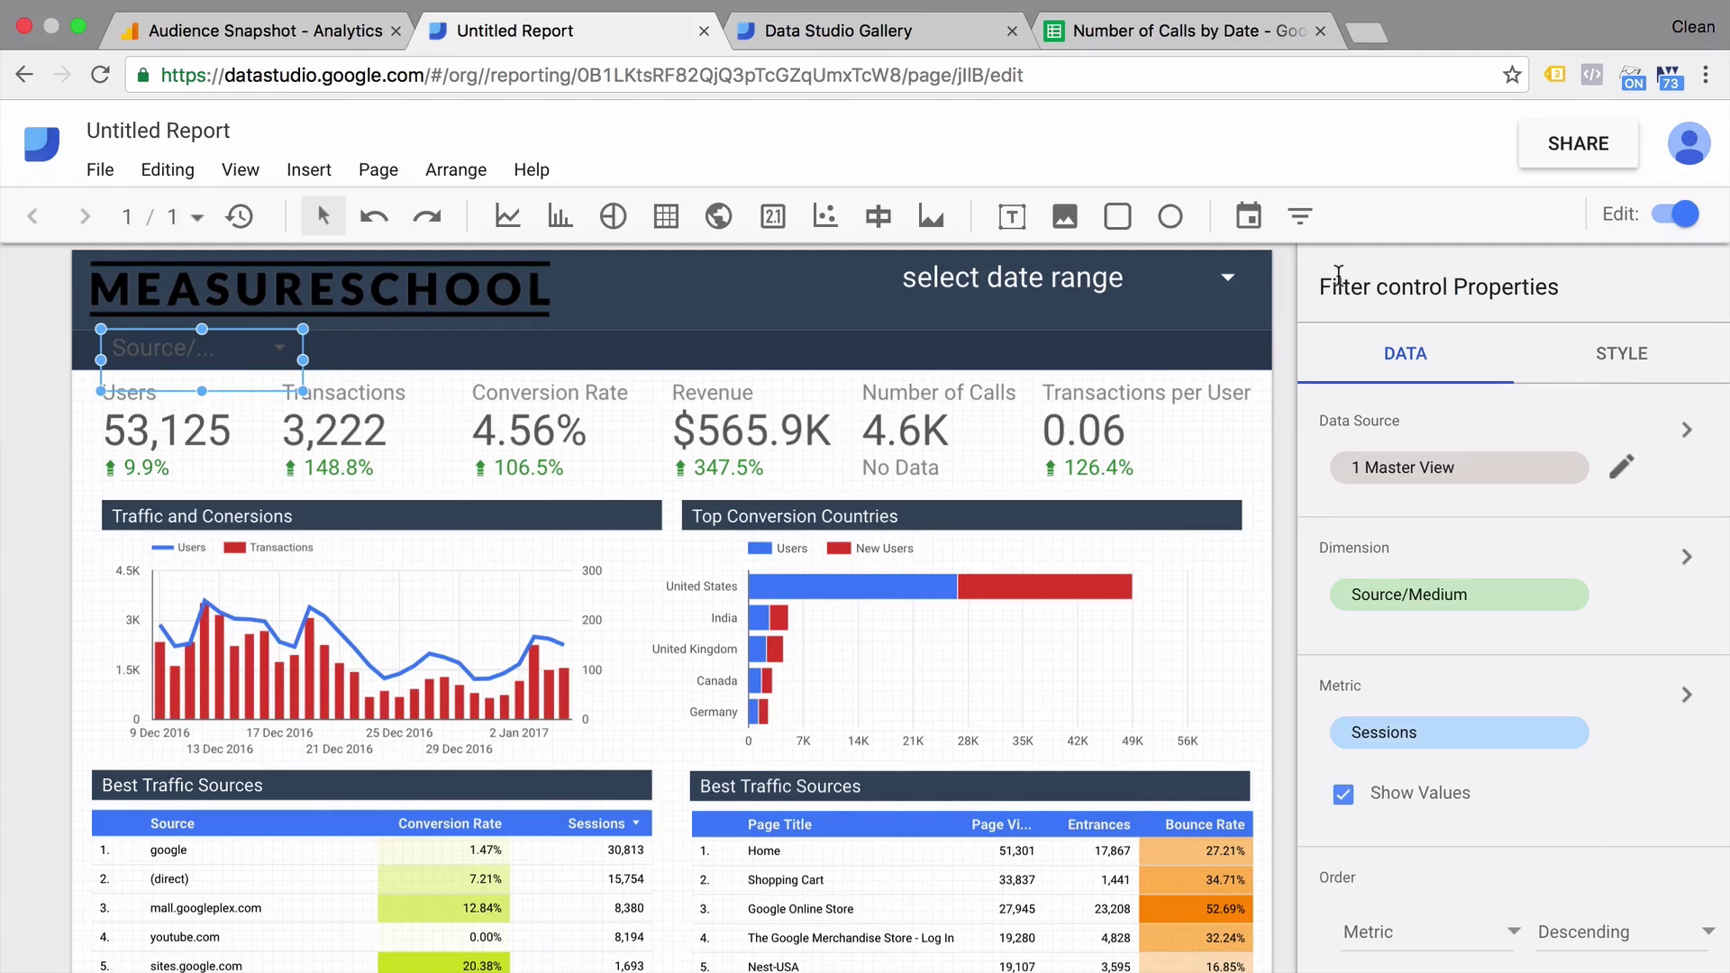
Give the filter control white text and widen it until its full Source/Medium label fits.
{"action": "left_click", "coordinate": [1621, 354]}
{"action": "left_click", "coordinate": [1397, 565]}
{"action": "left_click", "coordinate": [1688, 872]}
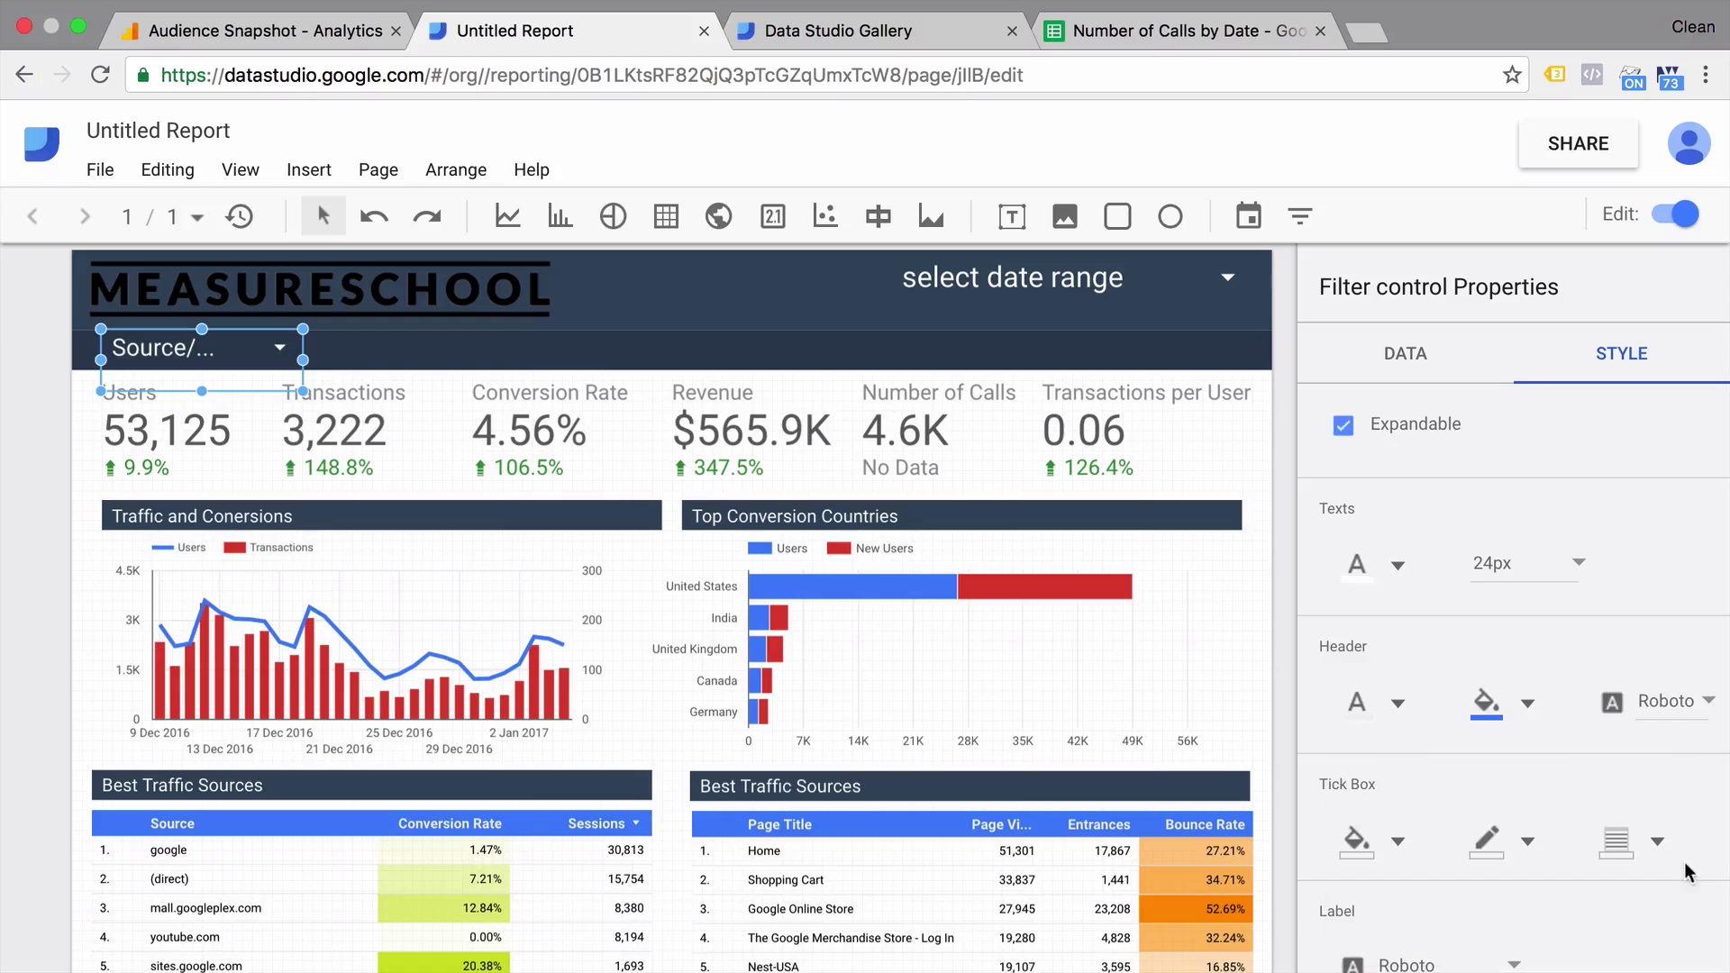
{"action": "scroll", "coordinate": [1531, 721], "scroll_direction": "down", "scroll_amount": 3}
{"action": "left_click_drag", "start_coordinate": [297, 361], "coordinate": [422, 359]}
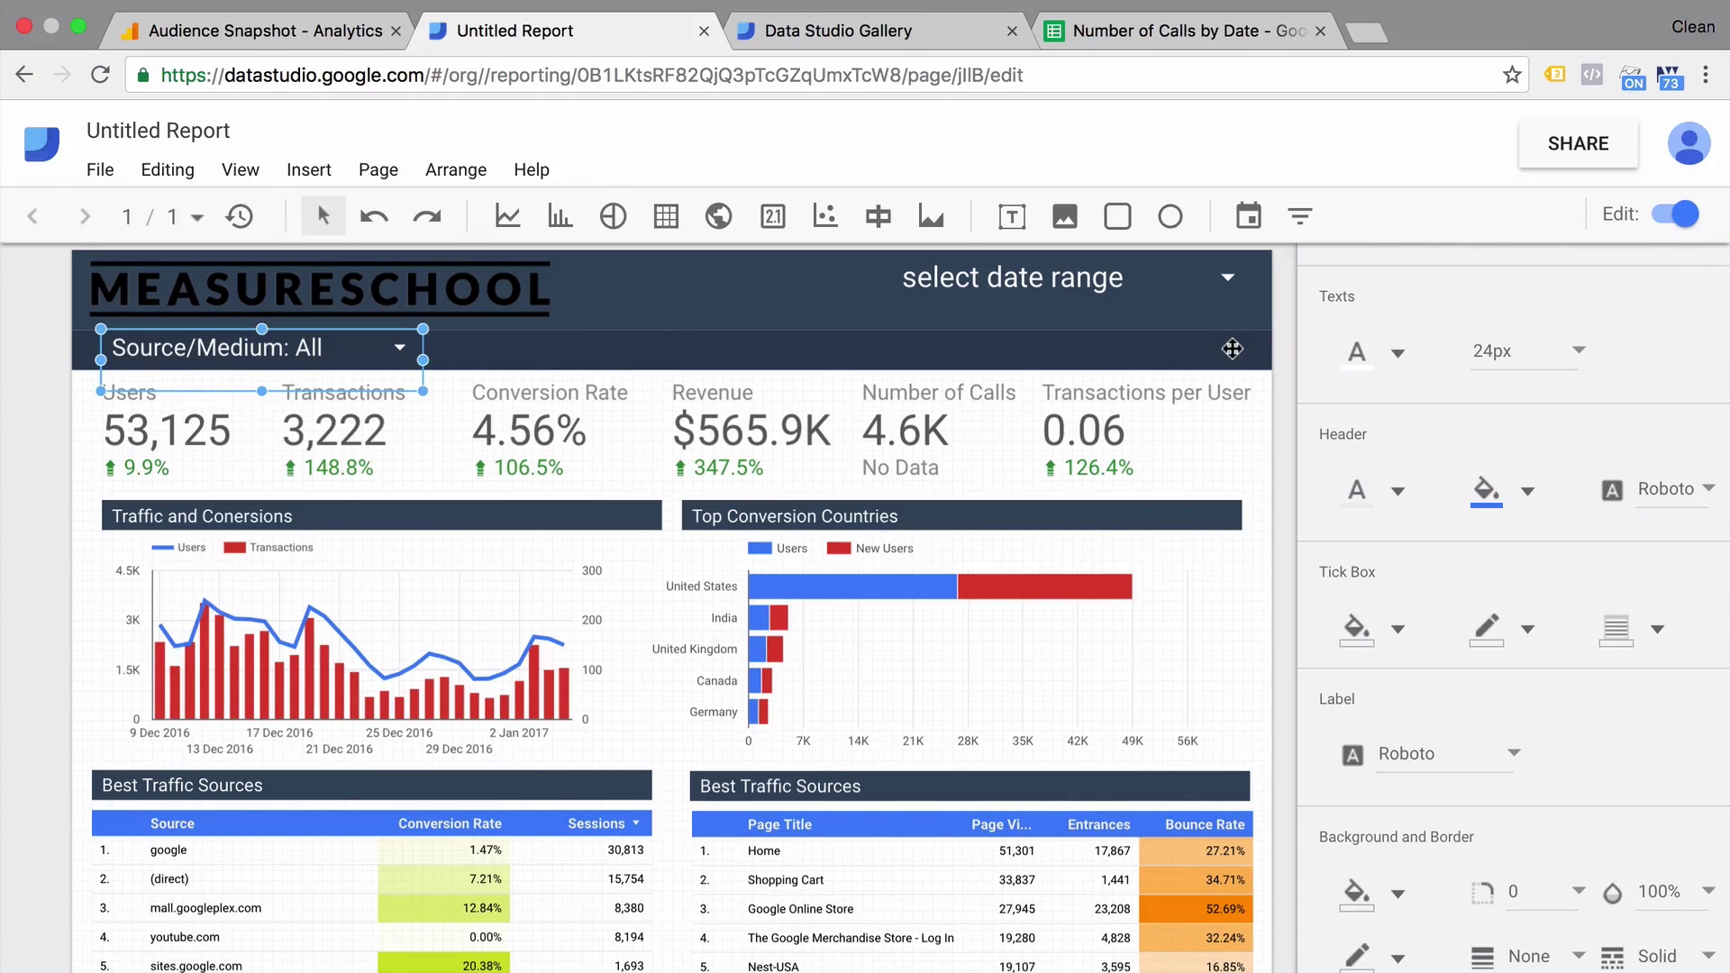
In view mode, filter the report to the google / cpc source/medium only and review the scorecards, charts and tables.
{"action": "left_click", "coordinate": [1662, 216]}
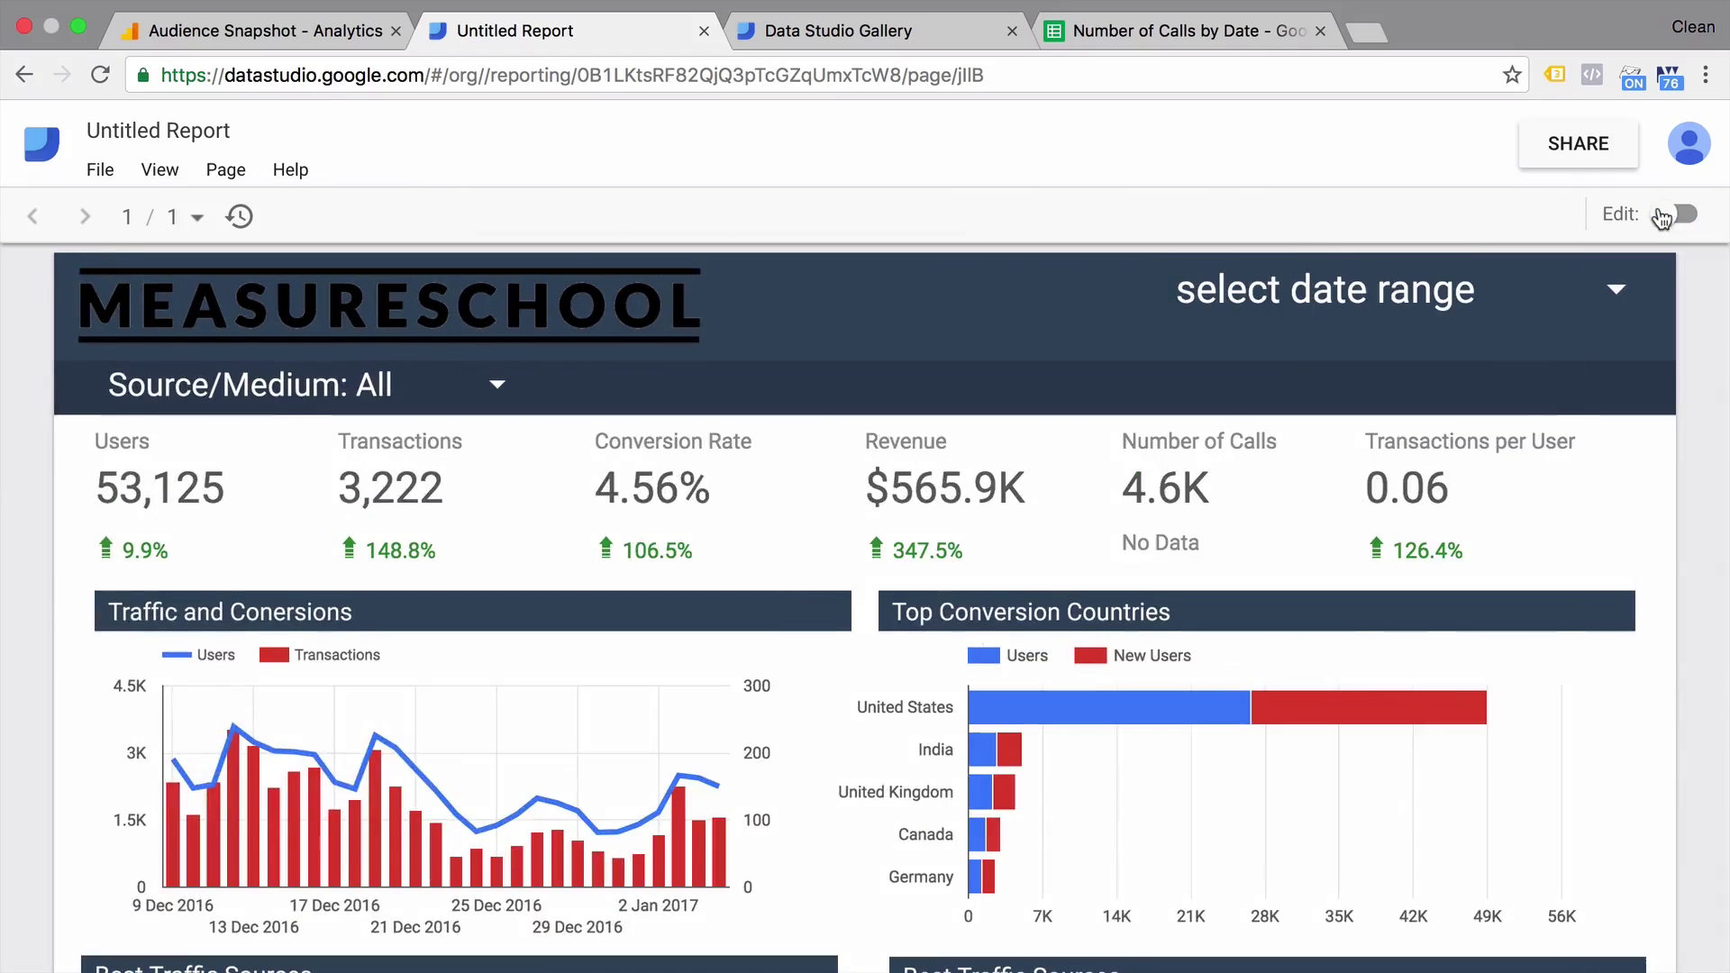
{"action": "left_click", "coordinate": [497, 395]}
{"action": "scroll", "coordinate": [374, 500], "scroll_direction": "down", "scroll_amount": 5}
{"action": "scroll", "coordinate": [377, 510], "scroll_direction": "up", "scroll_amount": 5}
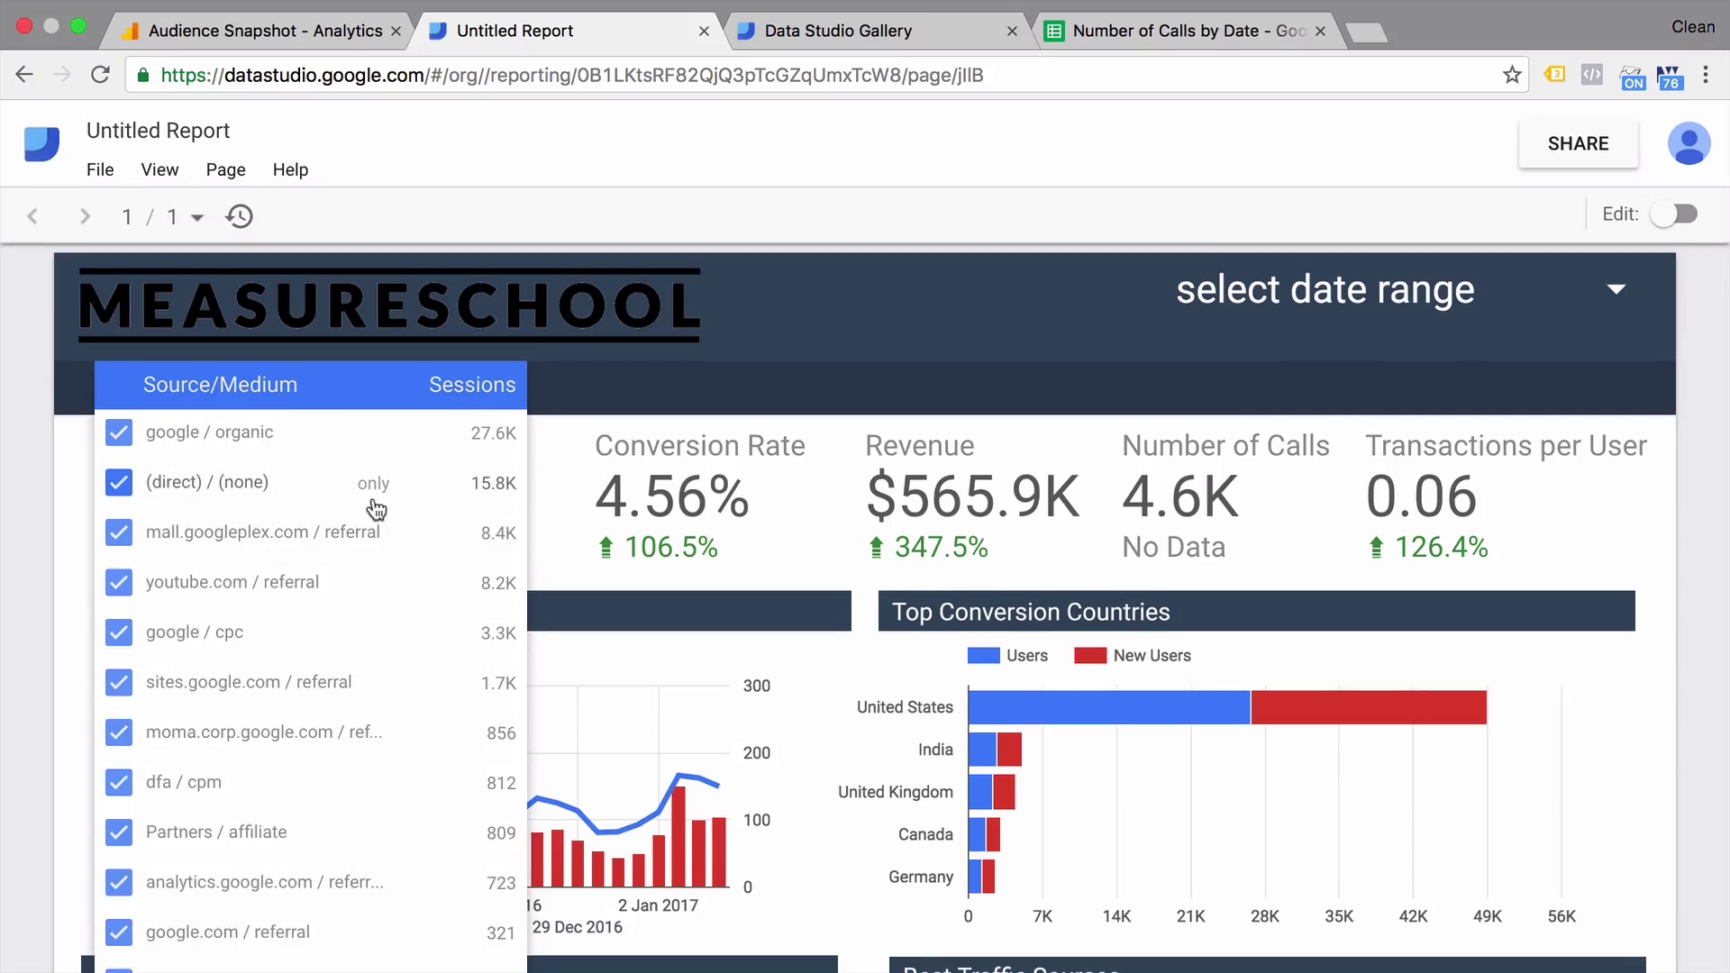
{"action": "scroll", "coordinate": [377, 510], "scroll_direction": "down", "scroll_amount": 3}
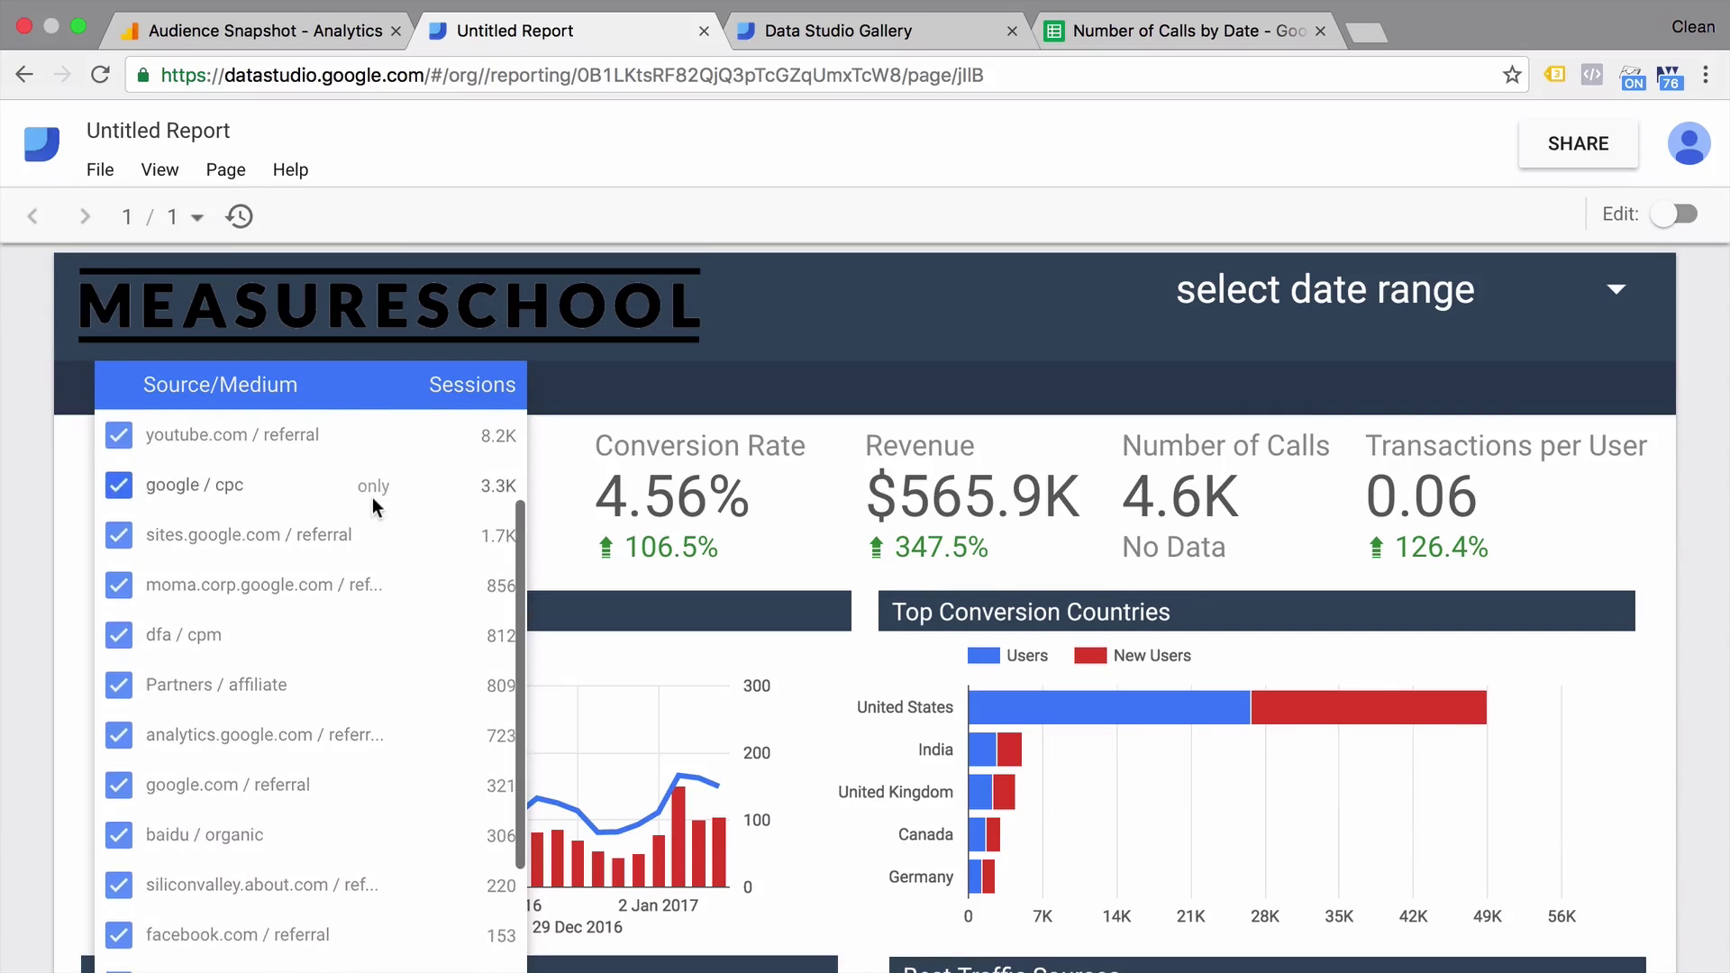
{"action": "left_click", "coordinate": [373, 503]}
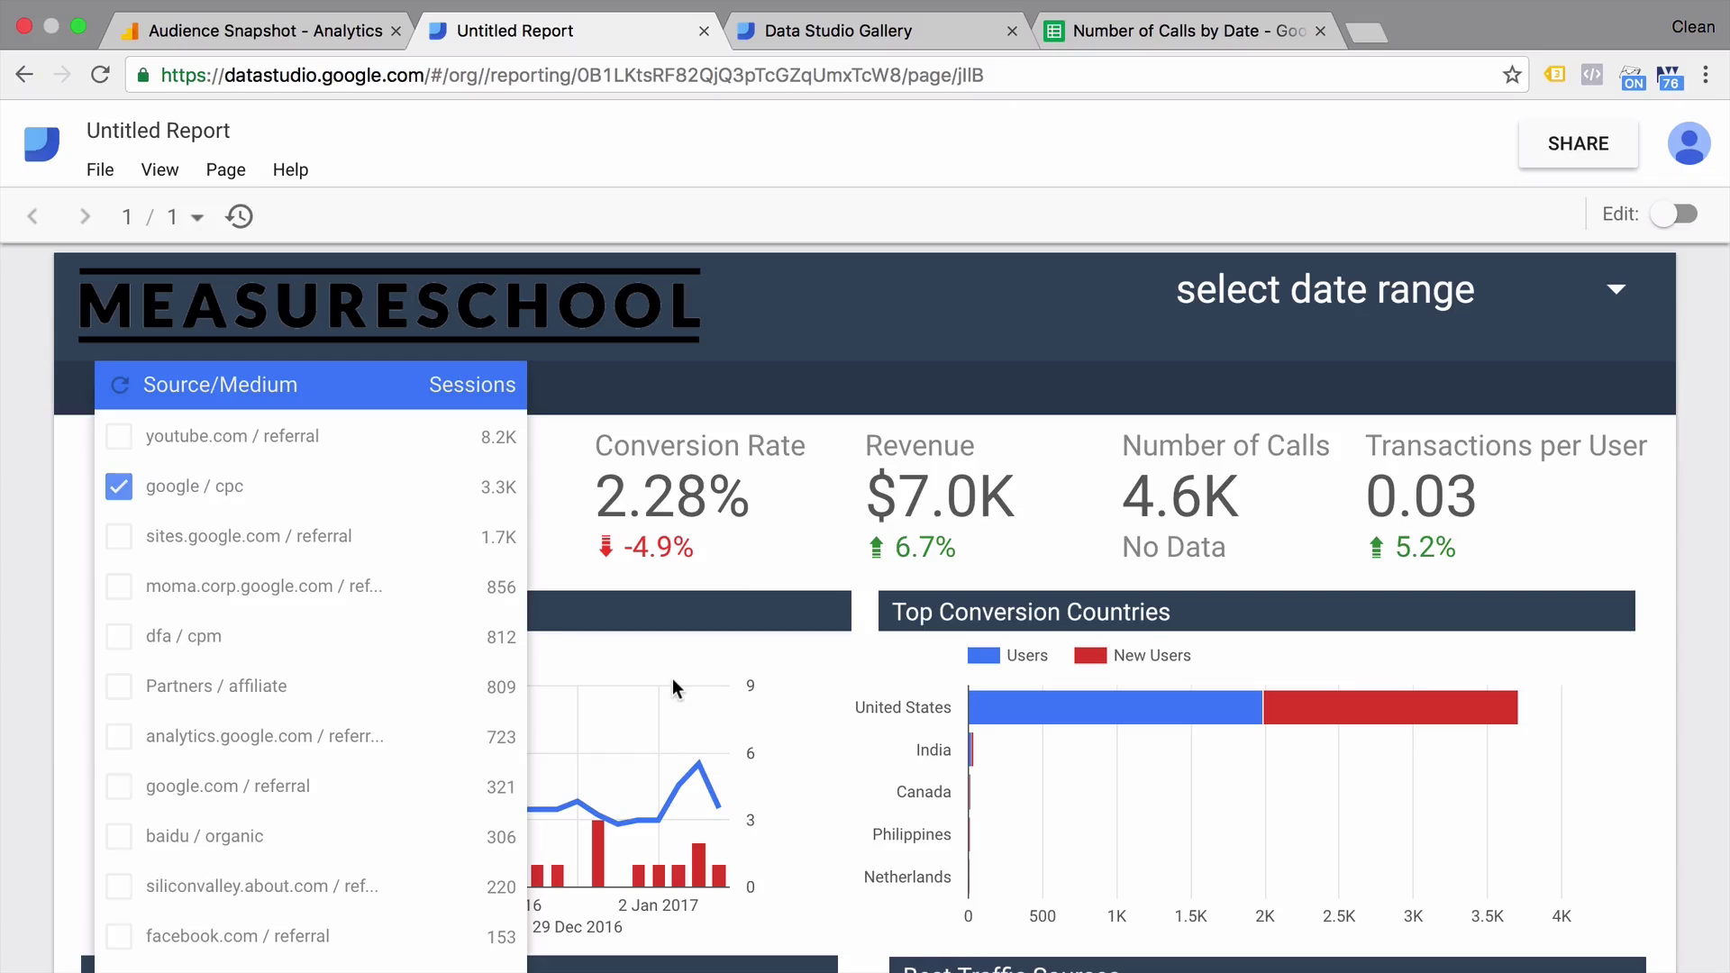
{"action": "left_click", "coordinate": [791, 535]}
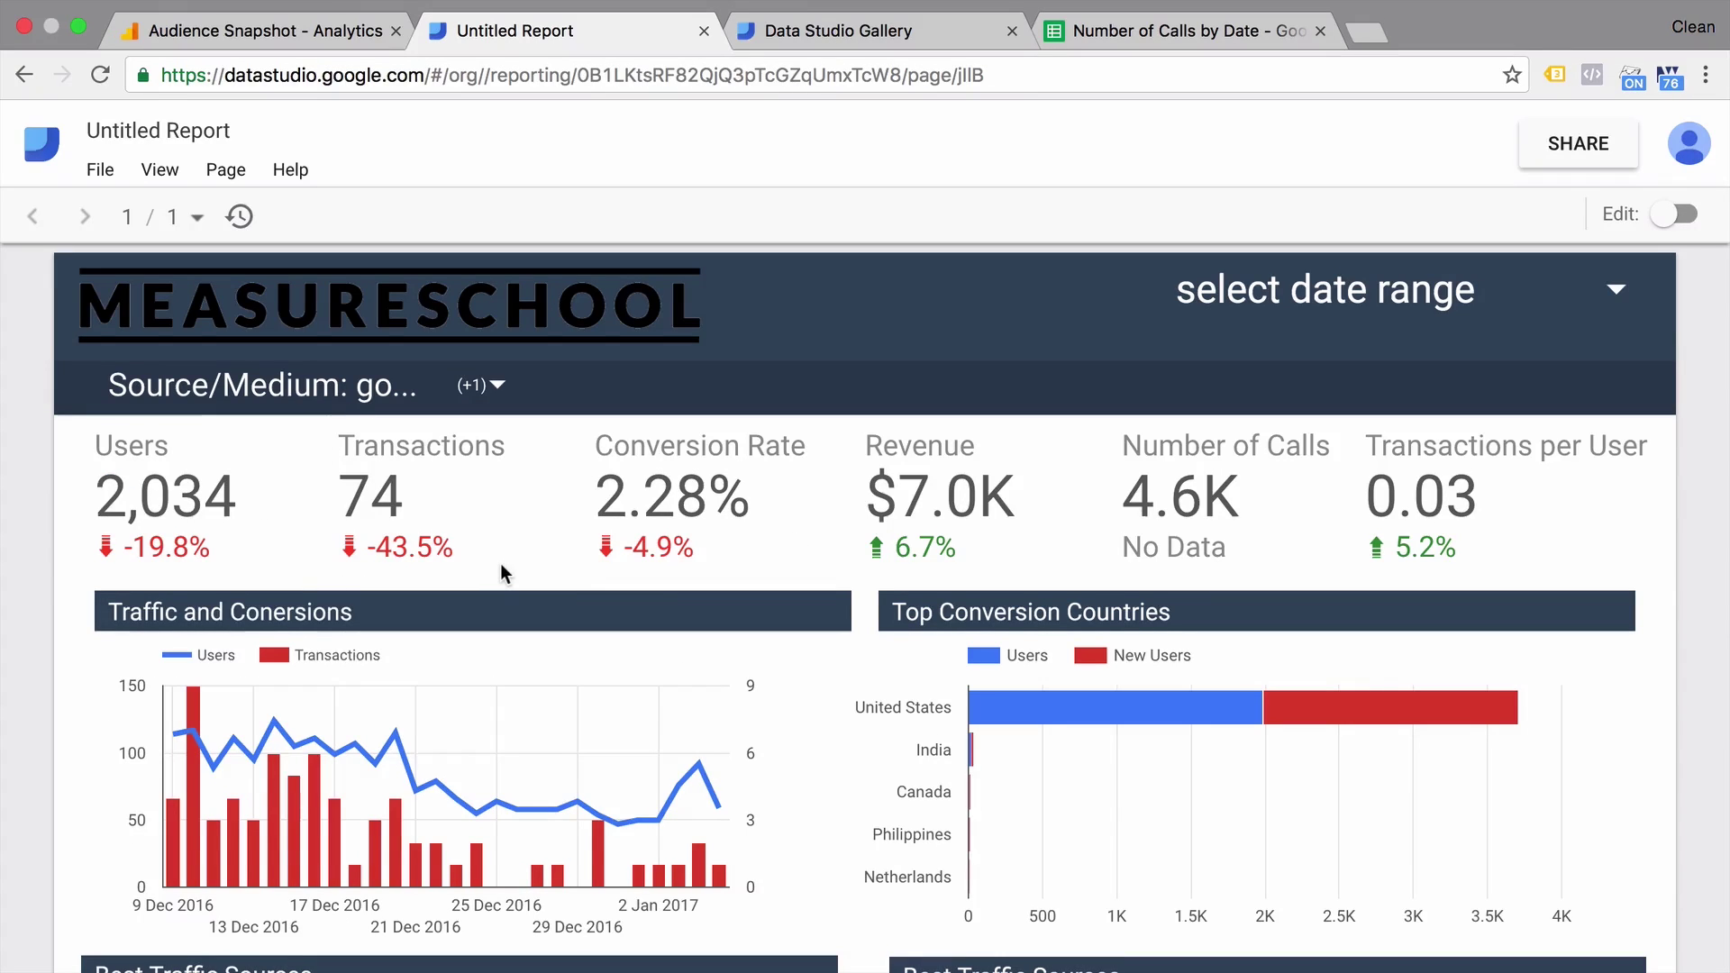
{"action": "scroll", "coordinate": [500, 564], "scroll_direction": "down", "scroll_amount": 4}
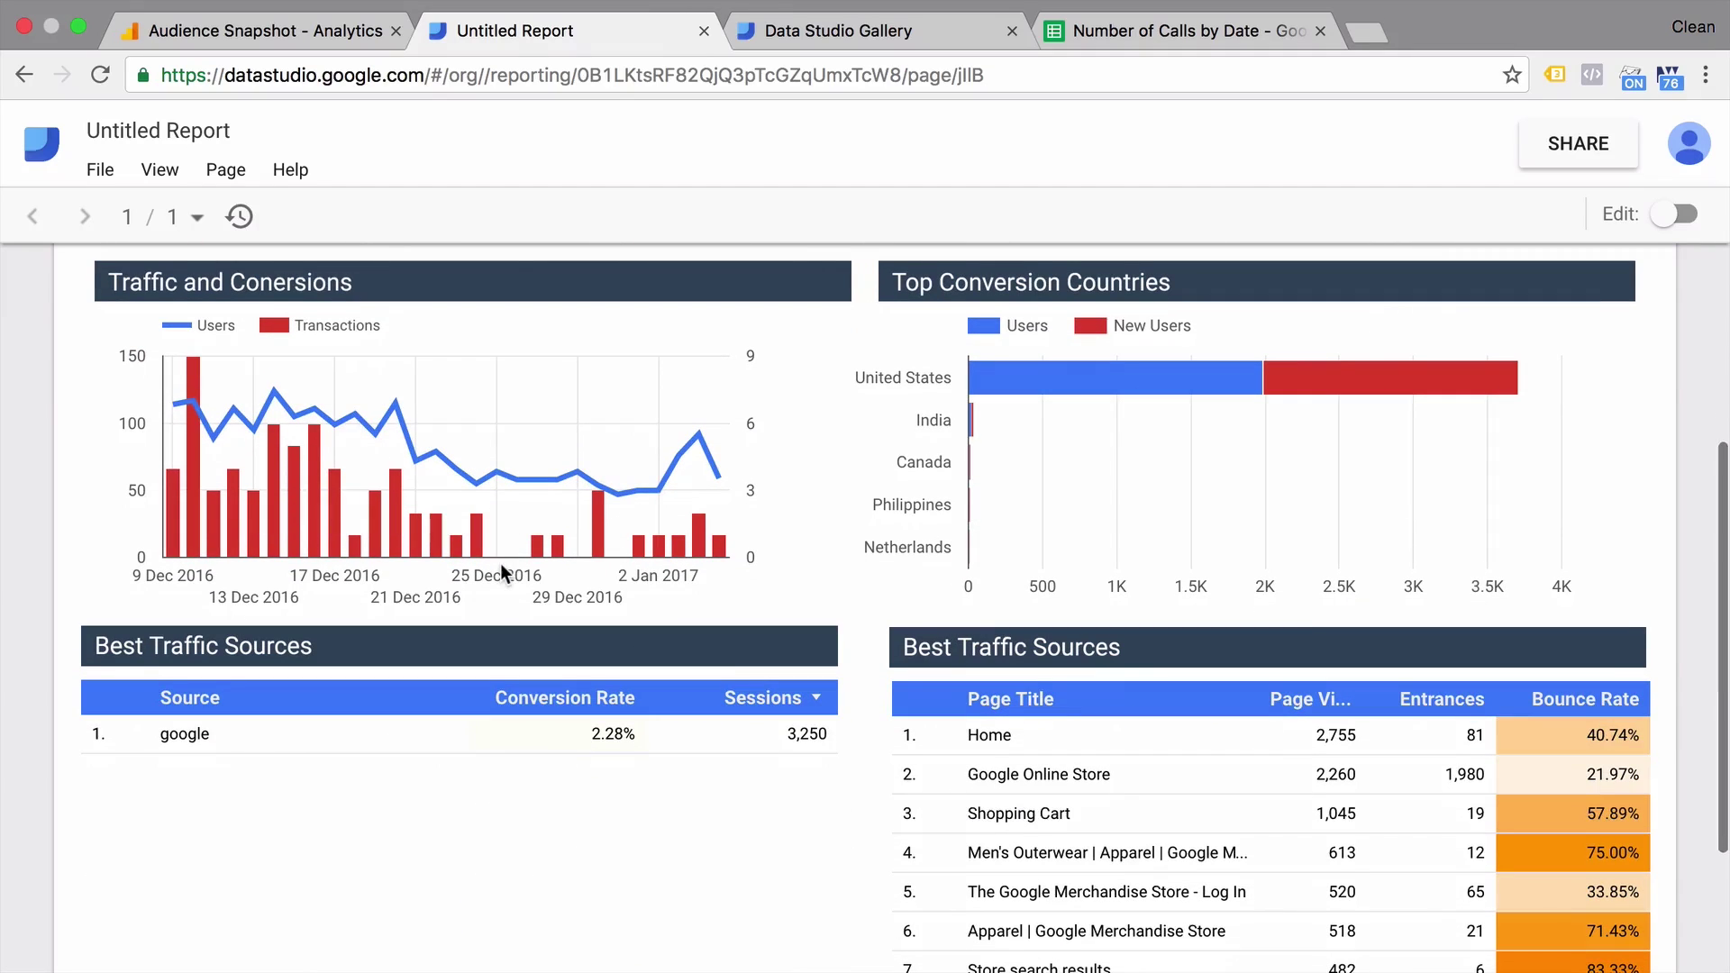
{"action": "scroll", "coordinate": [500, 564], "scroll_direction": "down", "scroll_amount": 2}
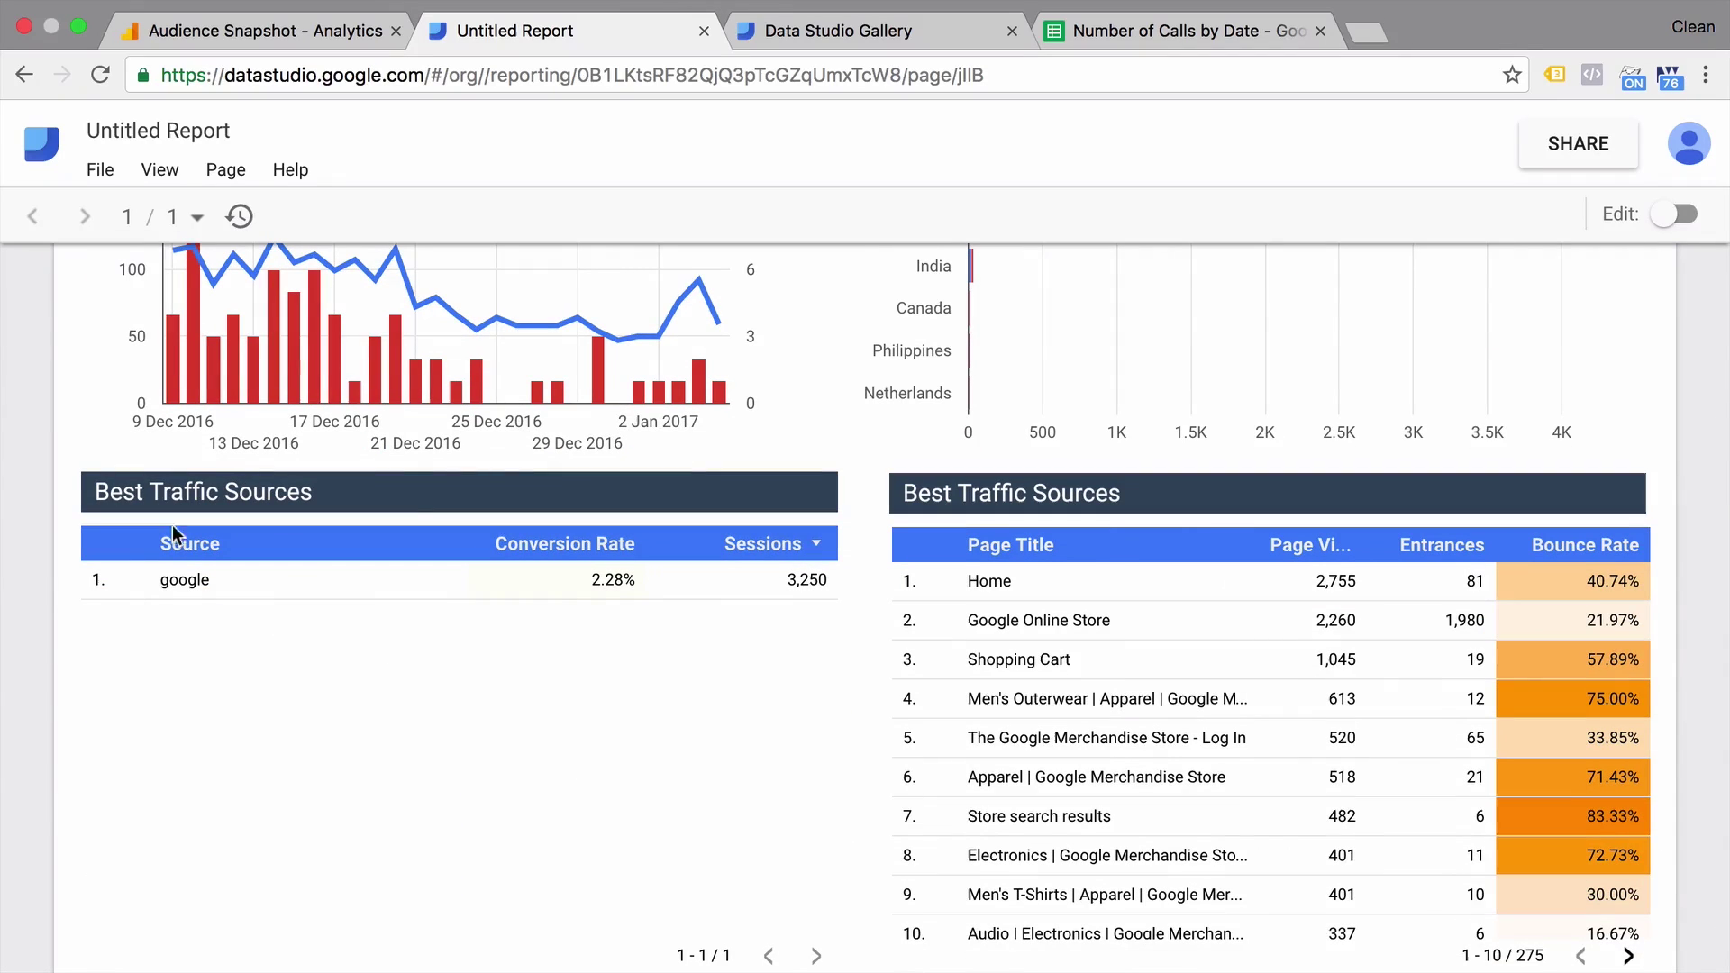
{"action": "scroll", "coordinate": [343, 613], "scroll_direction": "up", "scroll_amount": 6}
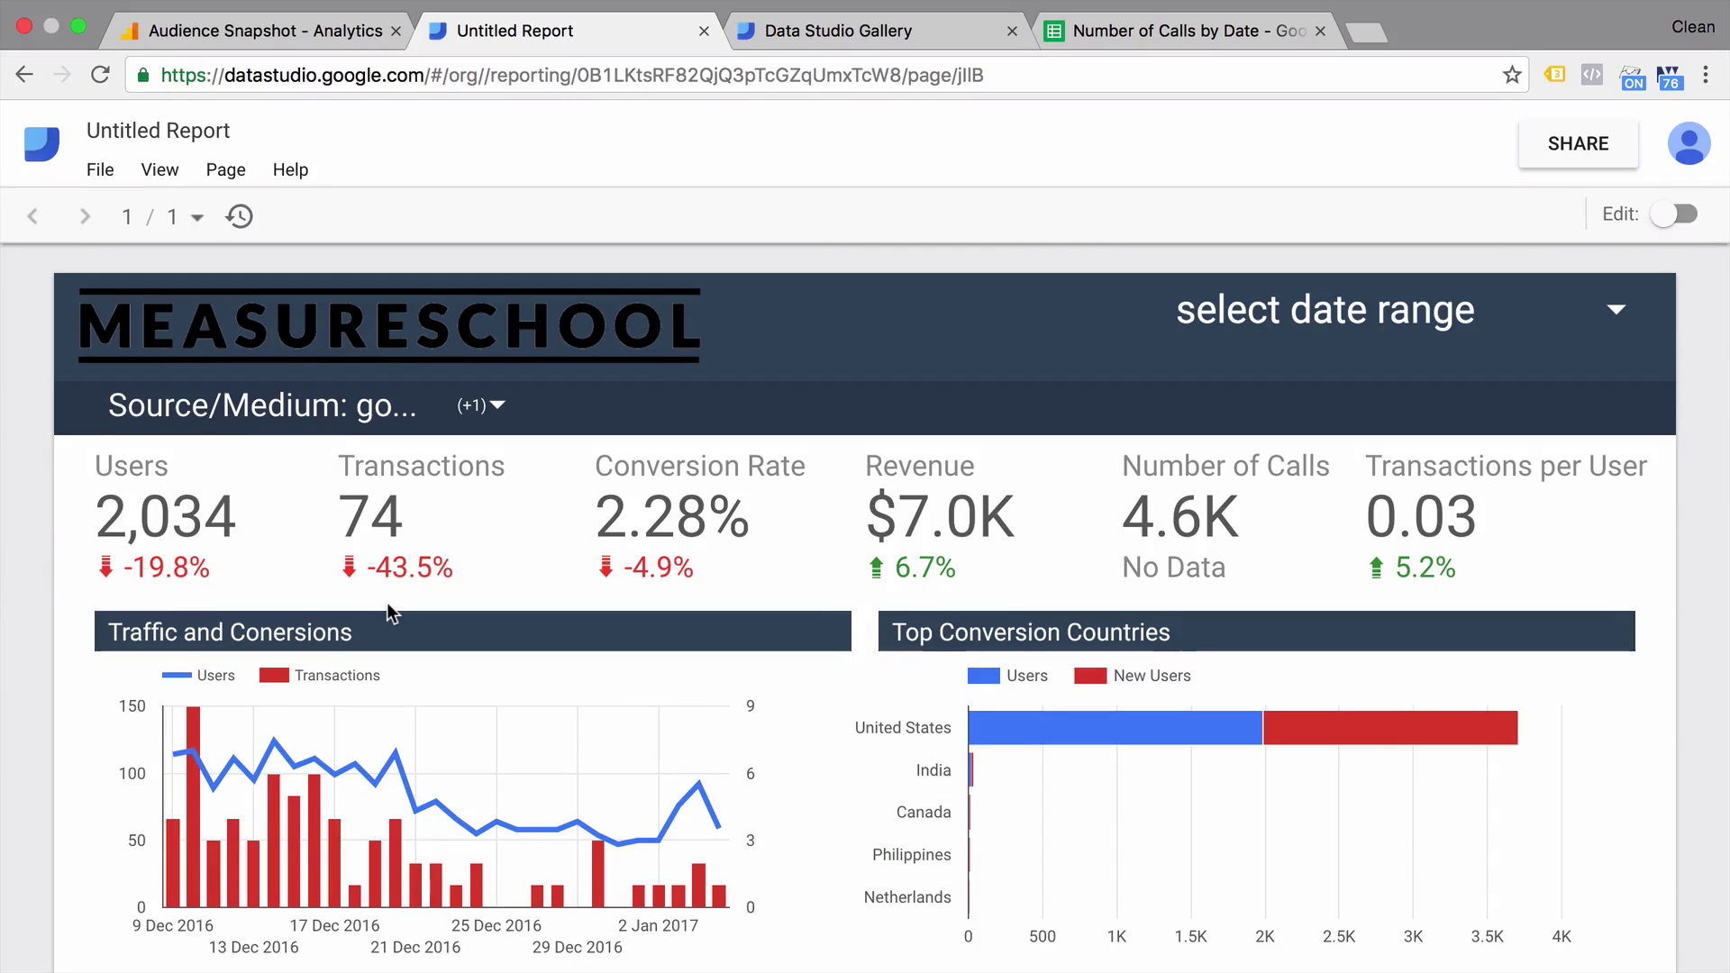
Return to edit mode, open the report's sharing settings and check the access levels available for invited people.
{"action": "left_click", "coordinate": [1660, 212]}
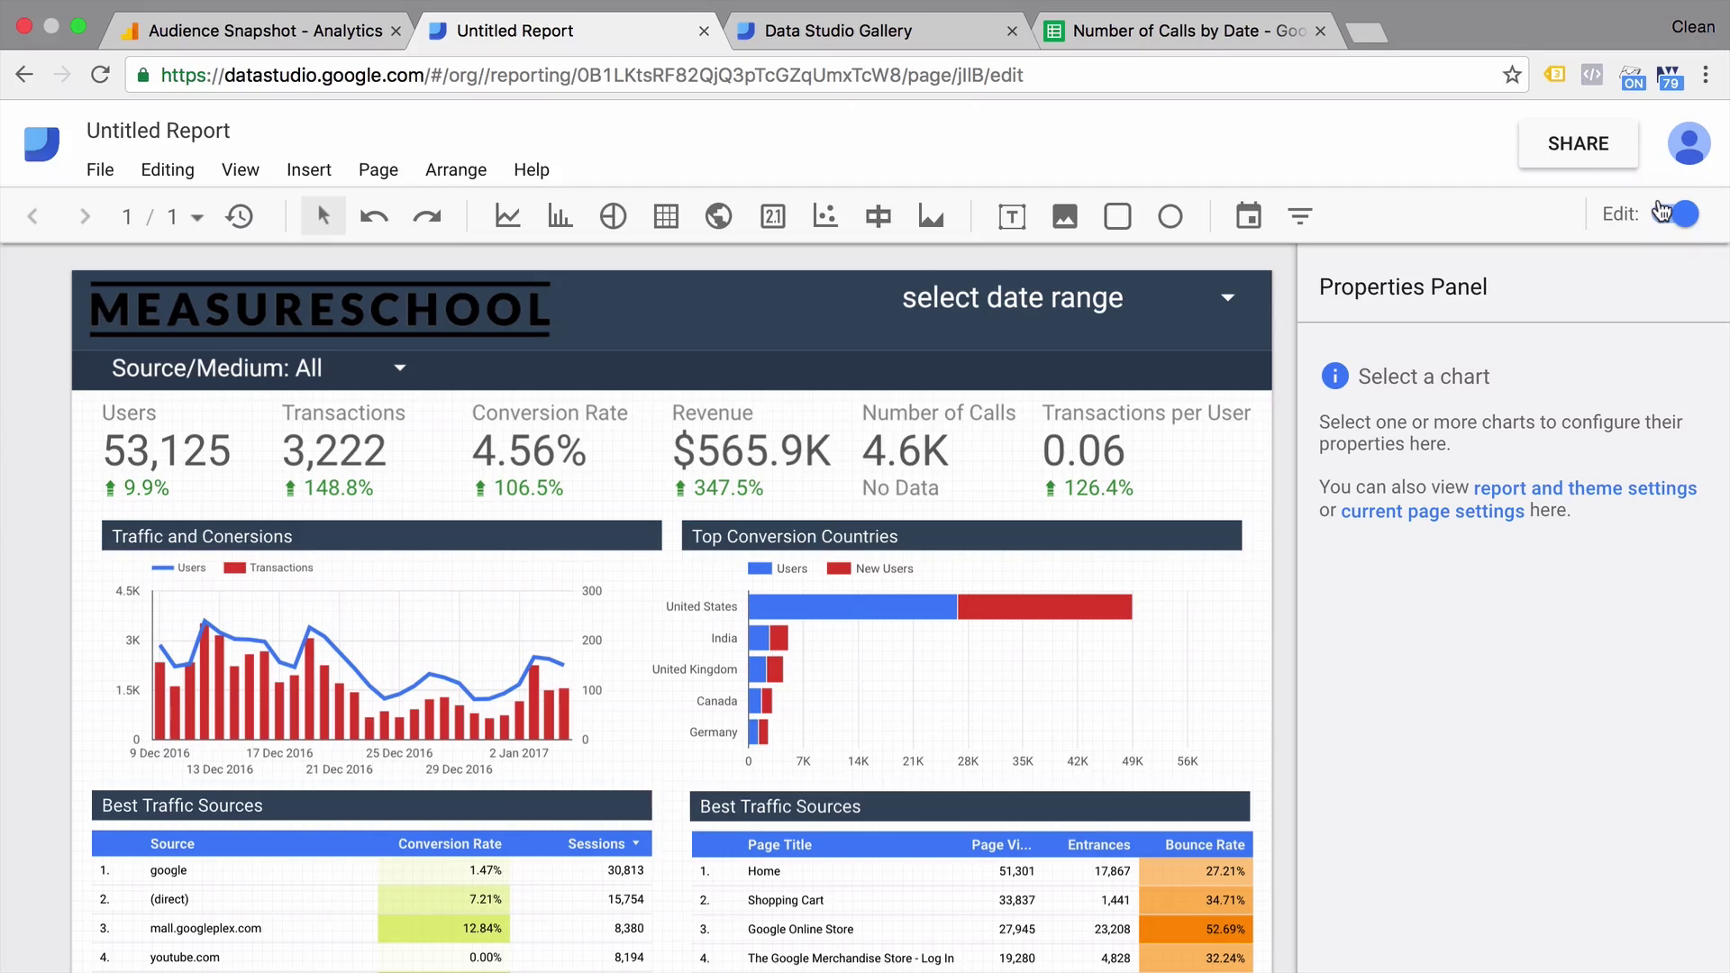
{"action": "left_click", "coordinate": [1582, 142]}
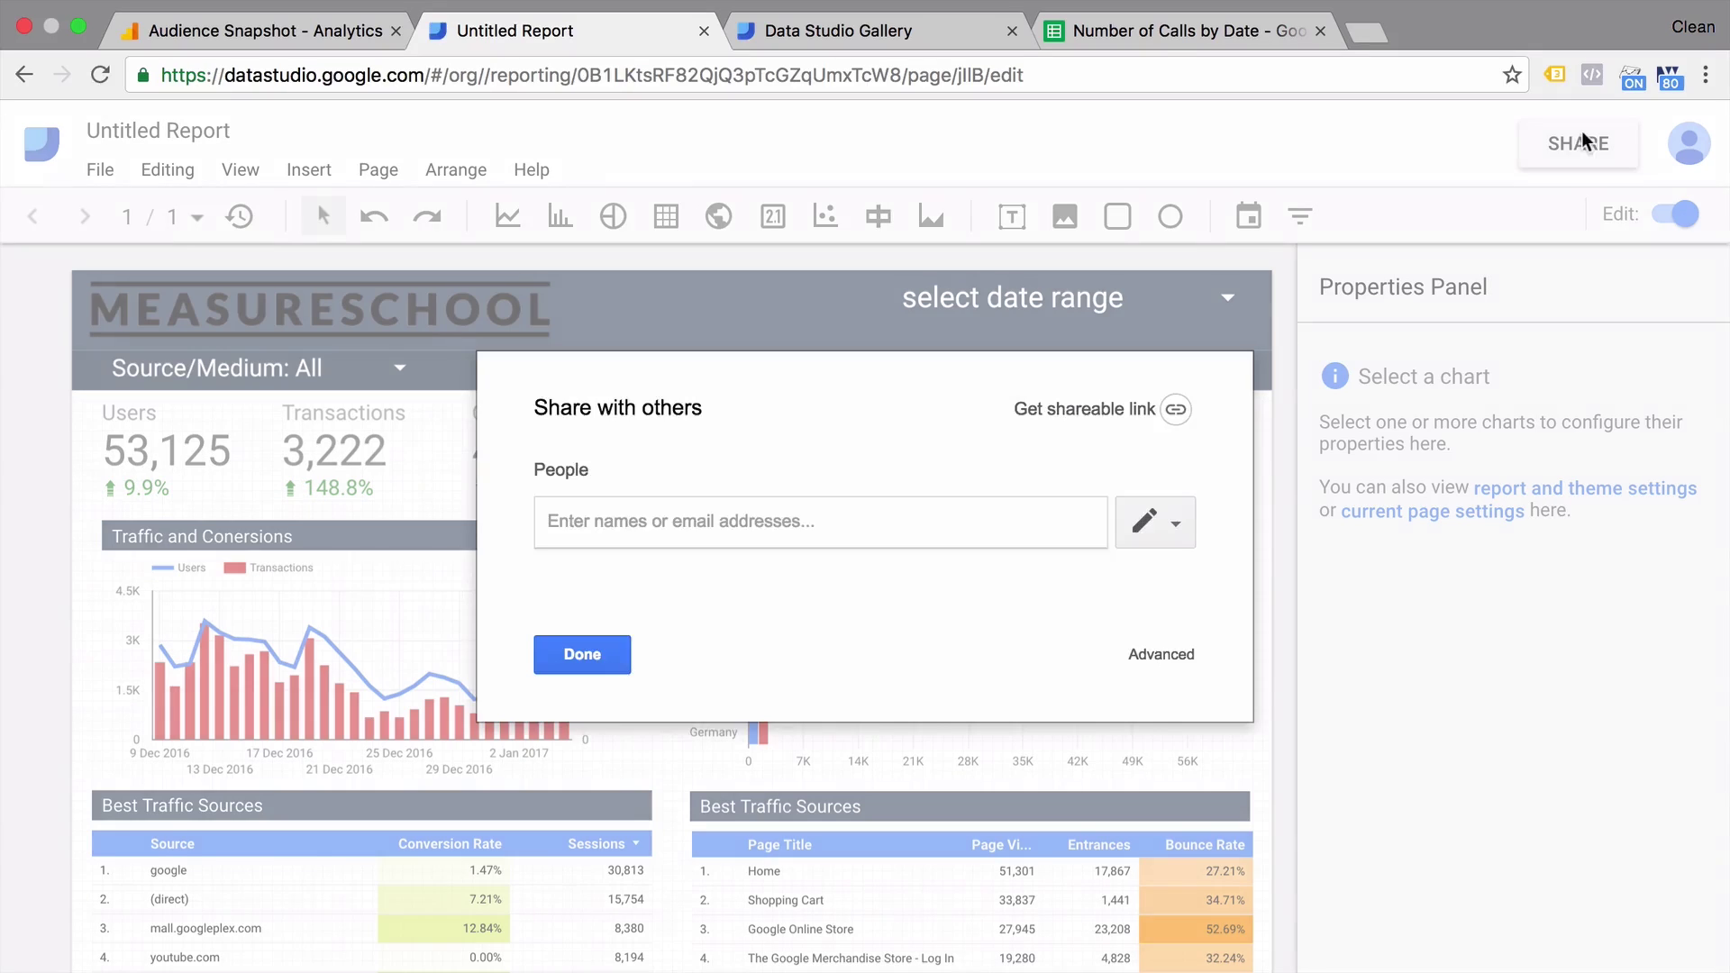
{"action": "left_click", "coordinate": [1182, 517]}
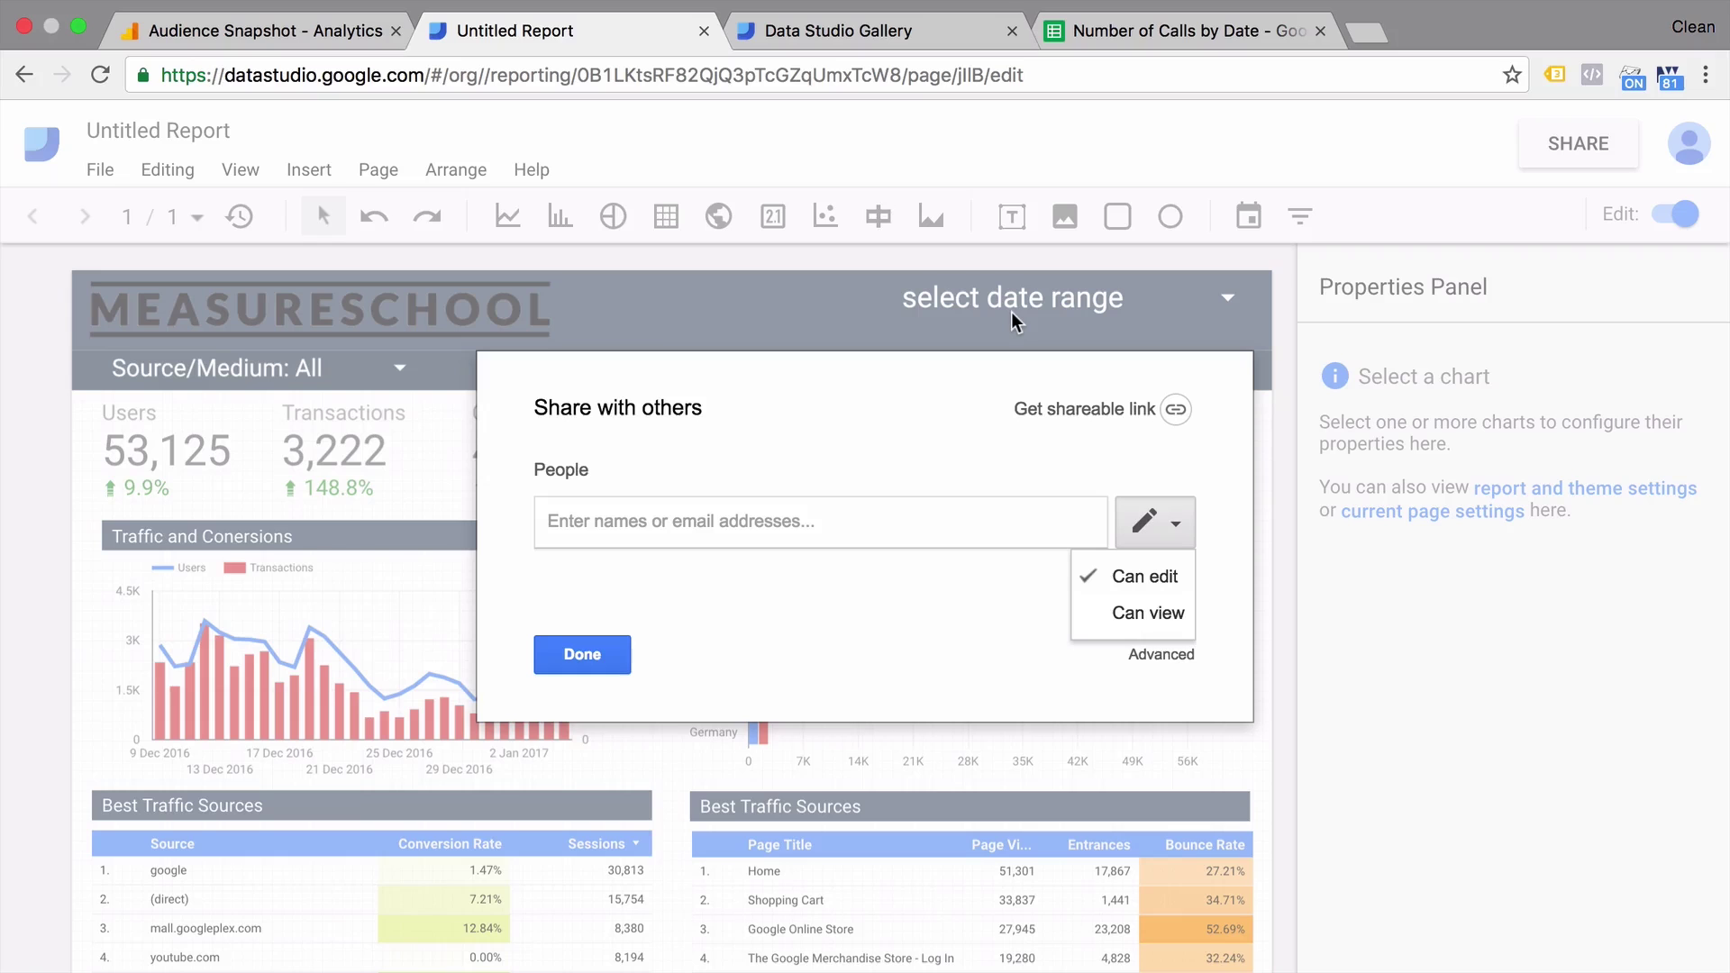
{"action": "left_click", "coordinate": [970, 376]}
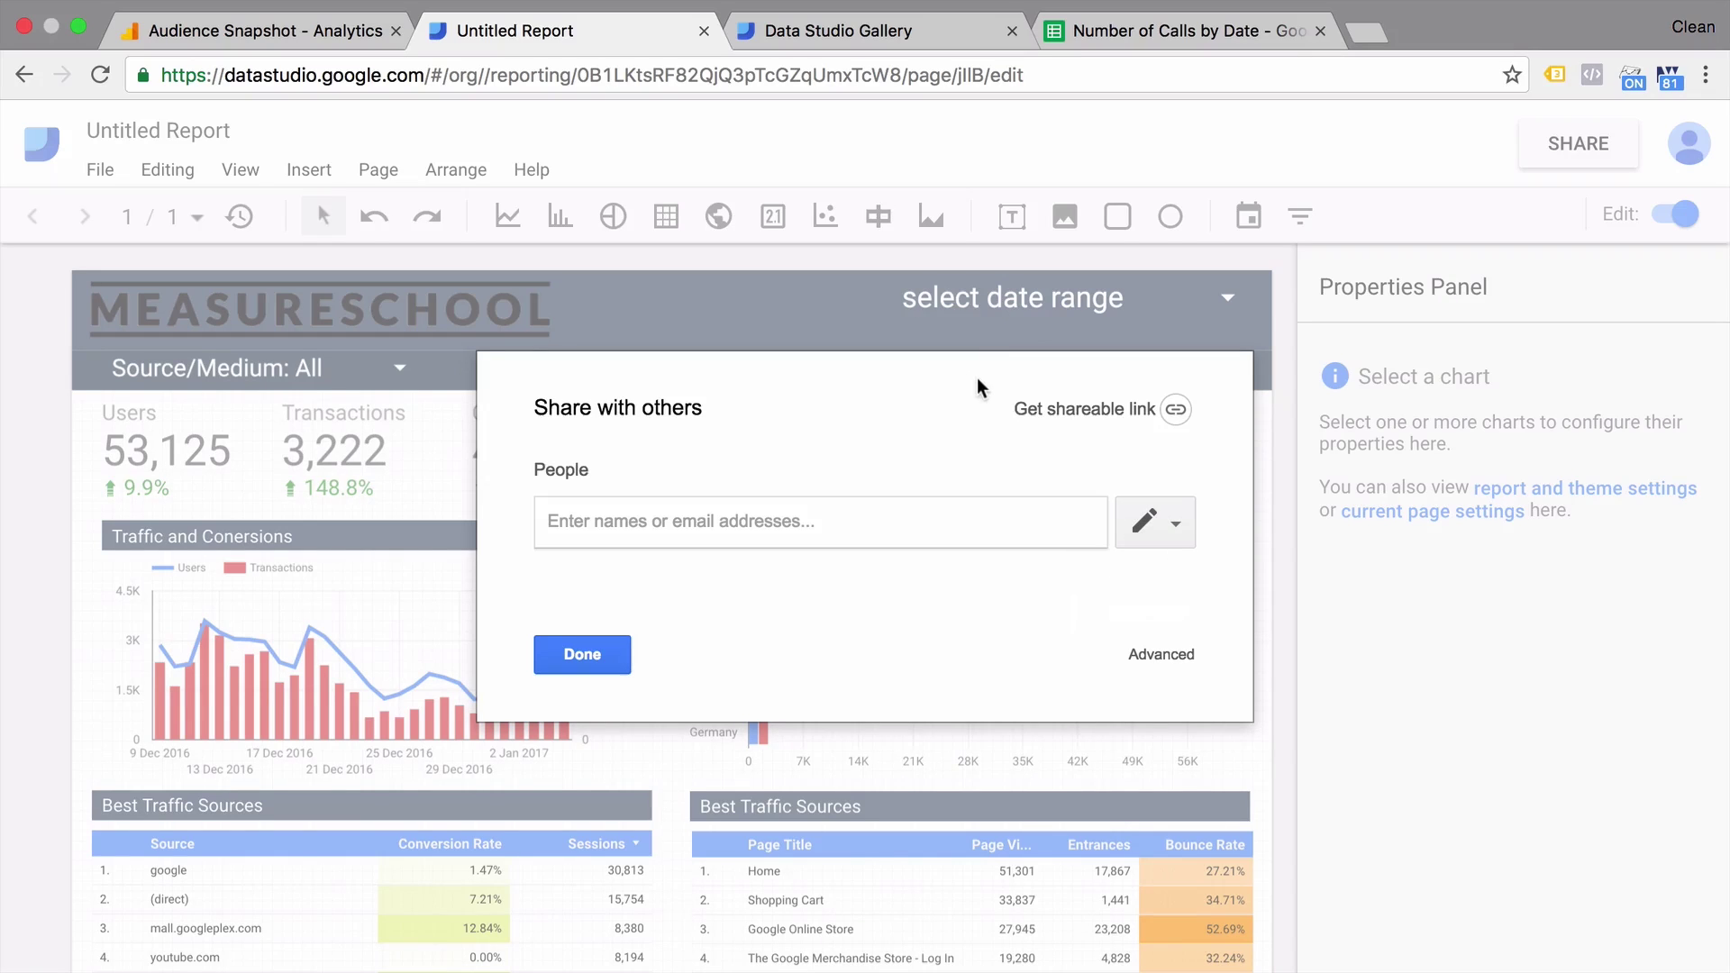
Turn on a shareable link that lets anyone at Kreave.de with the link view the report, and finish sharing.
{"action": "left_click", "coordinate": [1030, 408]}
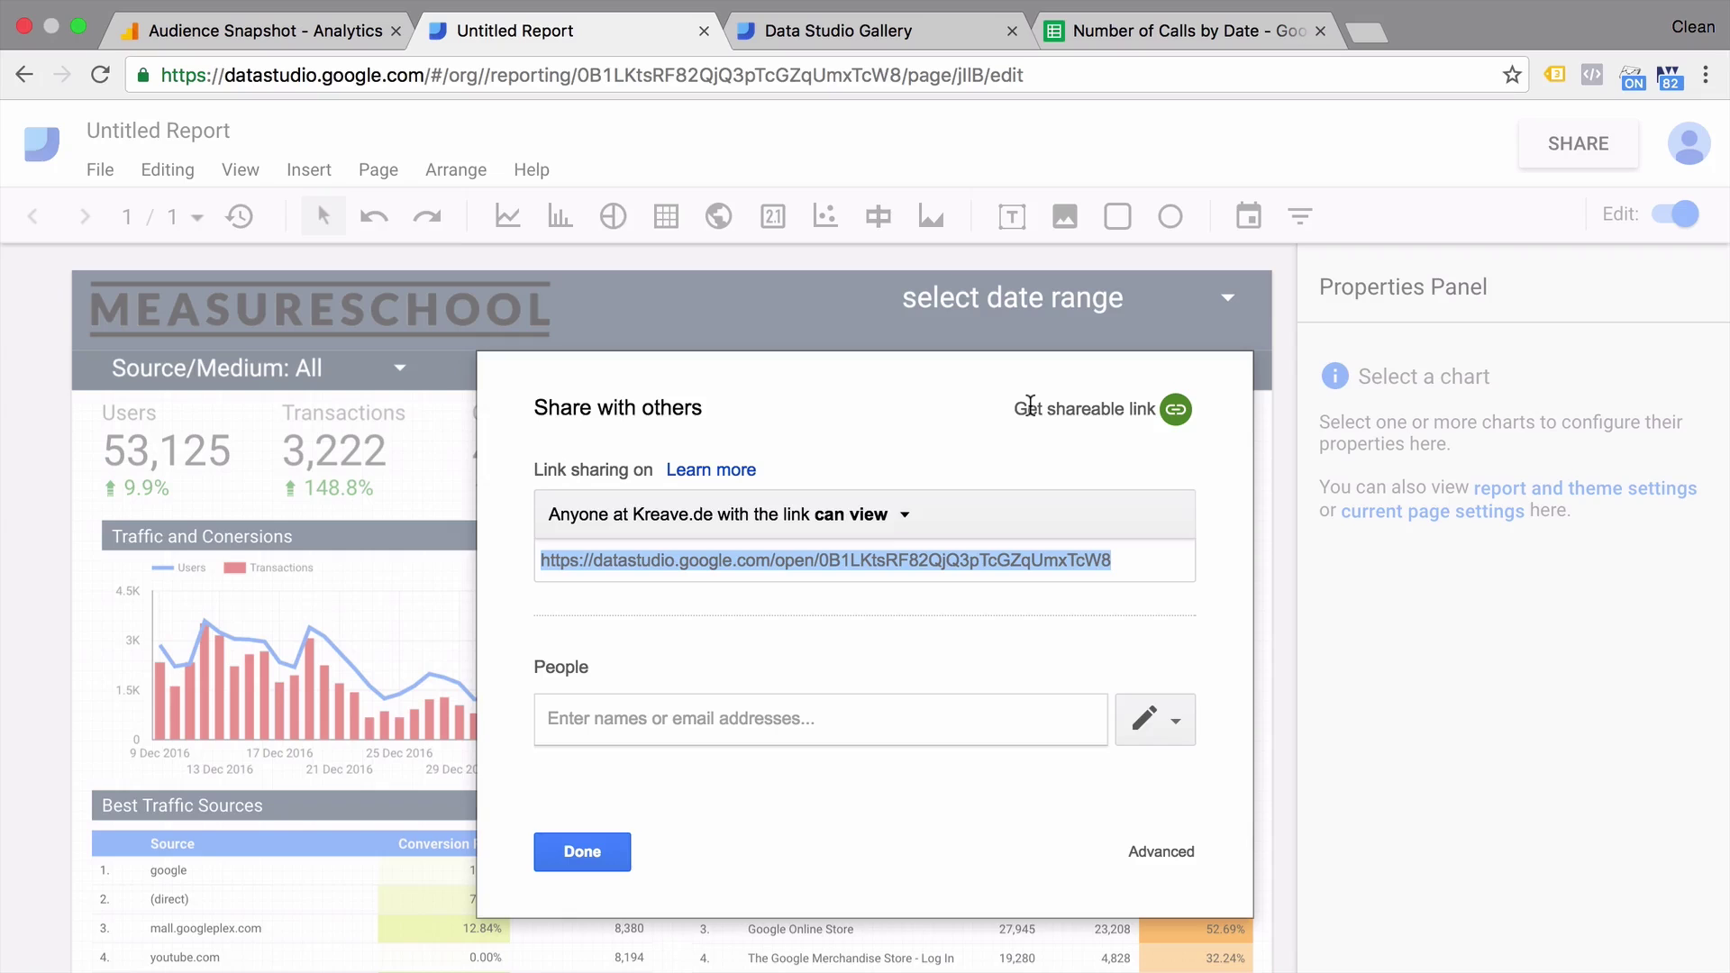
{"action": "left_click", "coordinate": [874, 517]}
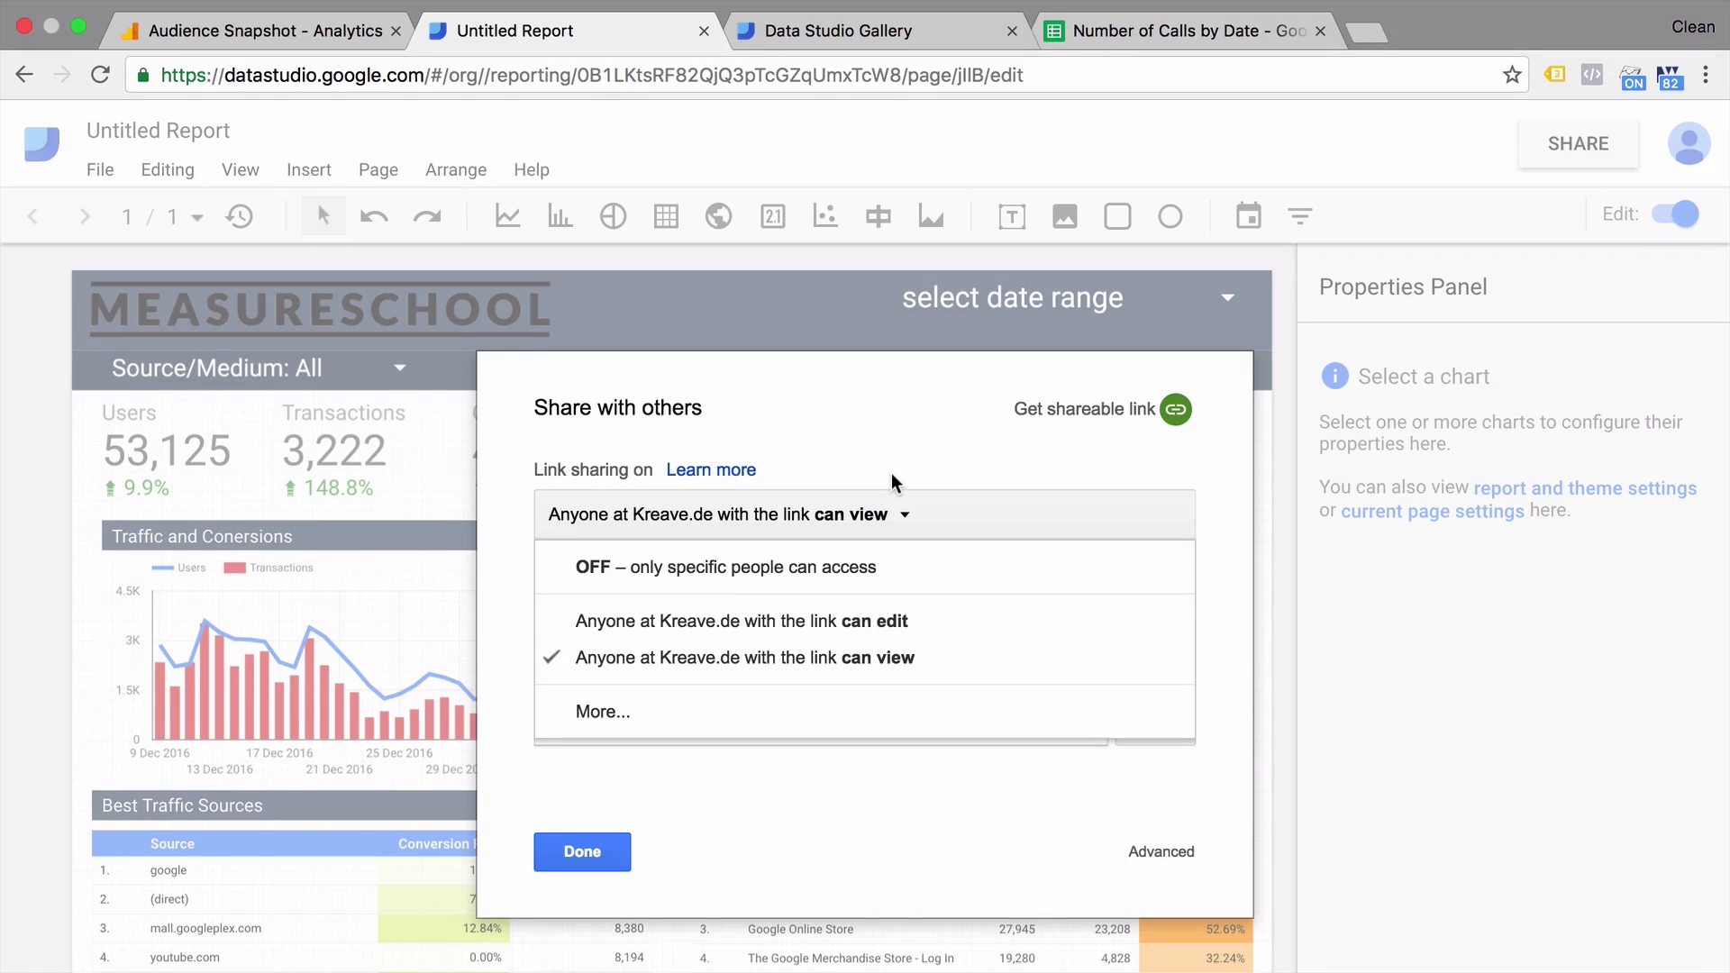
{"action": "left_click", "coordinate": [895, 483]}
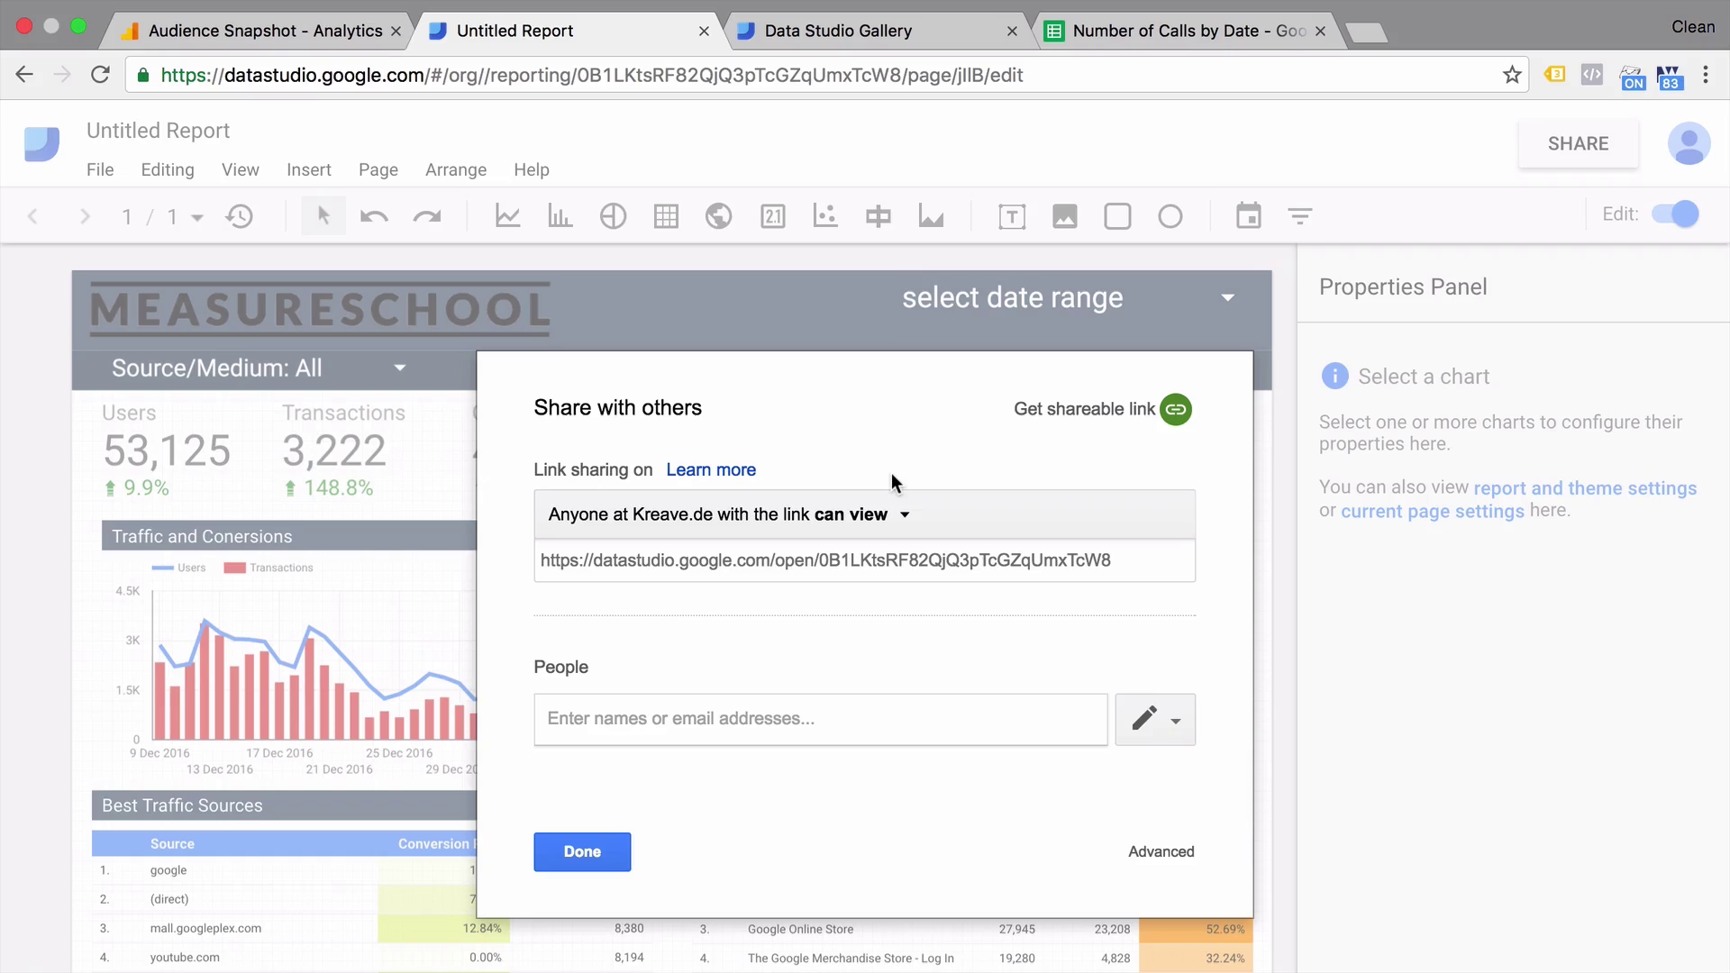
{"action": "left_click", "coordinate": [582, 867]}
In view mode, preview the report's print output as a PDF, cancel it and look over the page down to the tables.
{"action": "left_click", "coordinate": [1681, 218]}
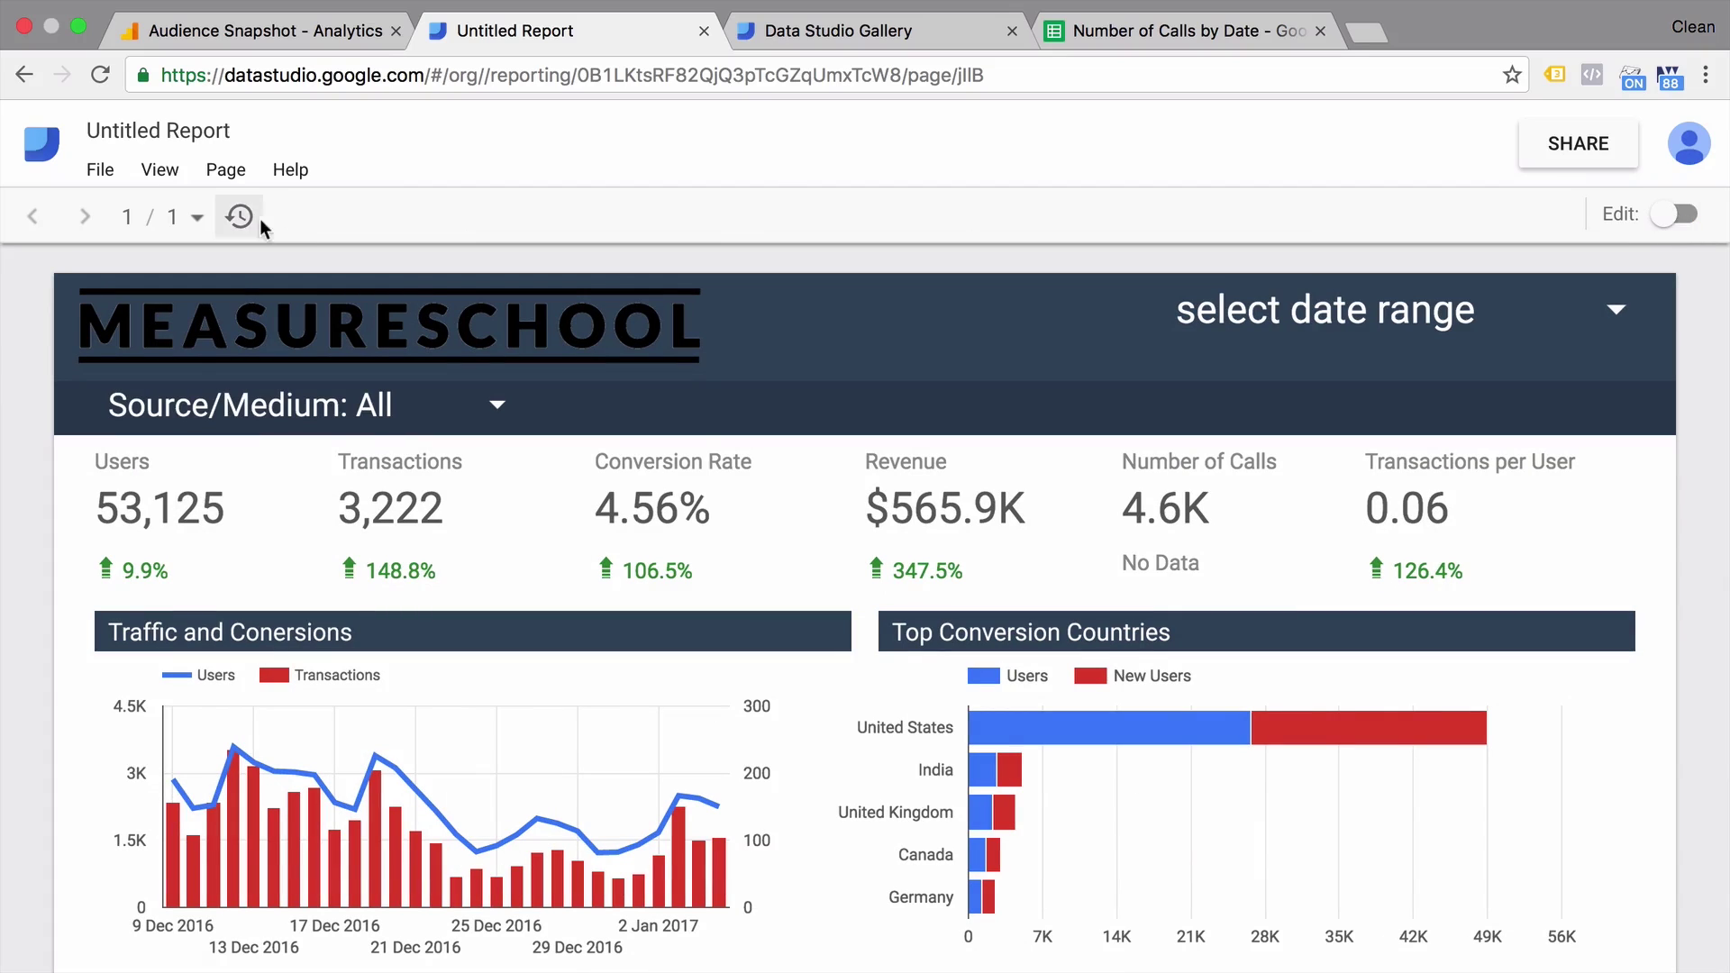
{"action": "left_click", "coordinate": [98, 174]}
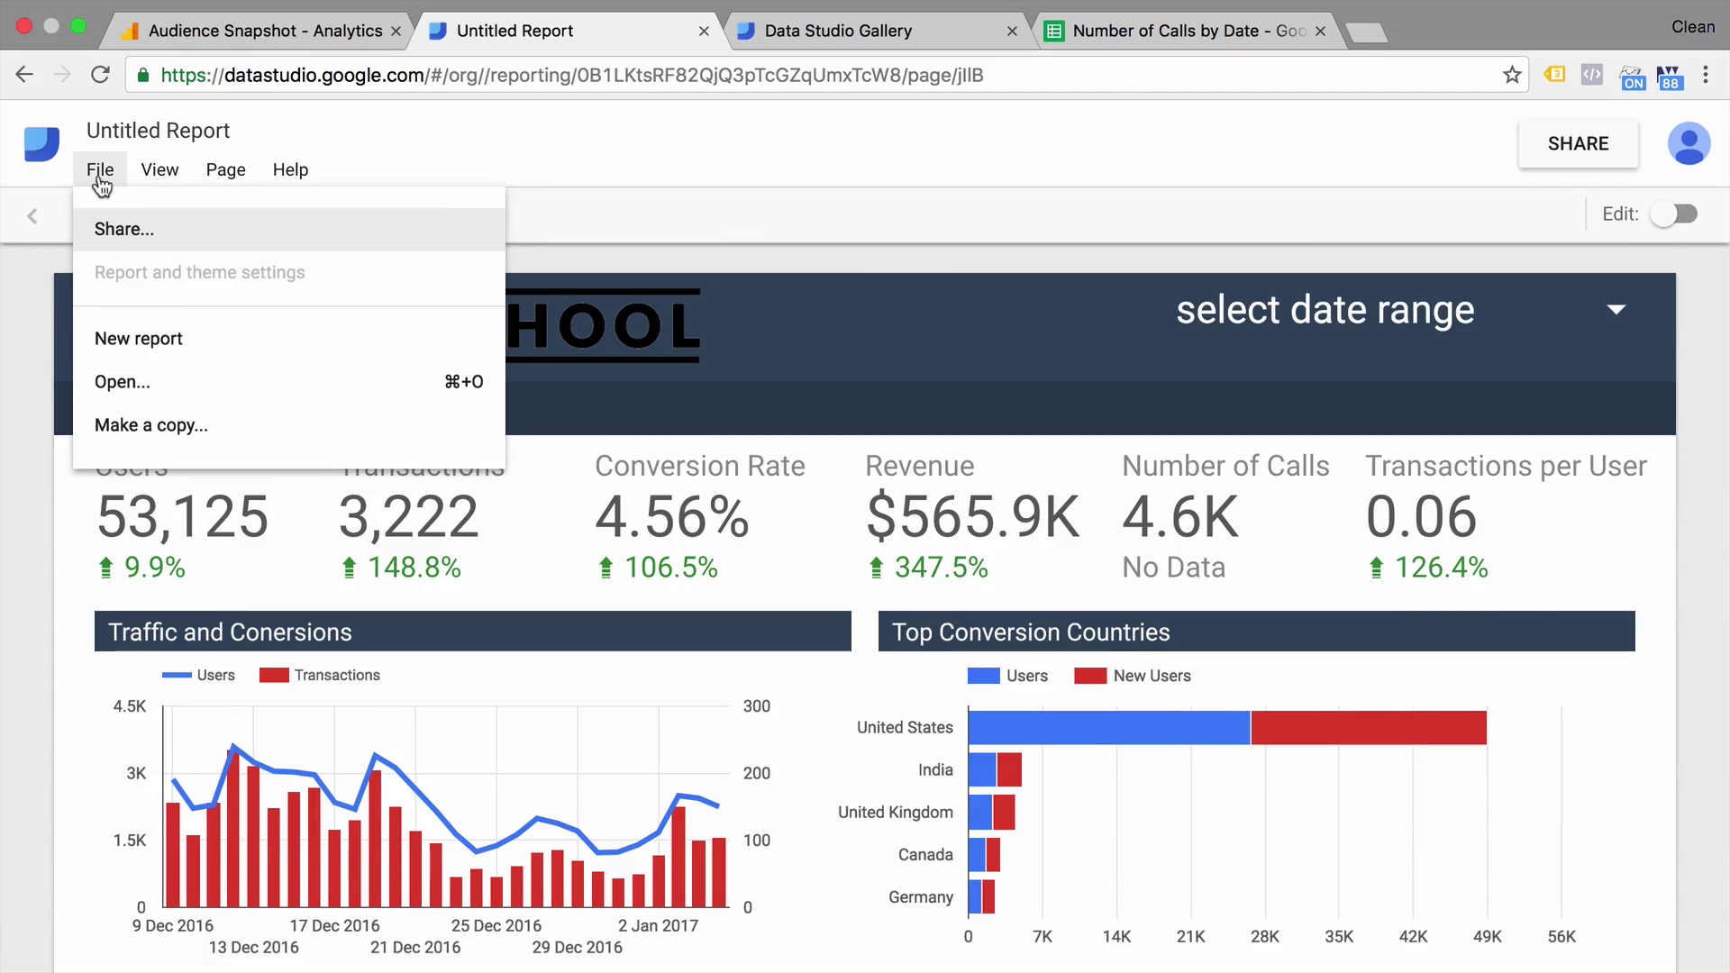
{"action": "key", "text": "super+p"}
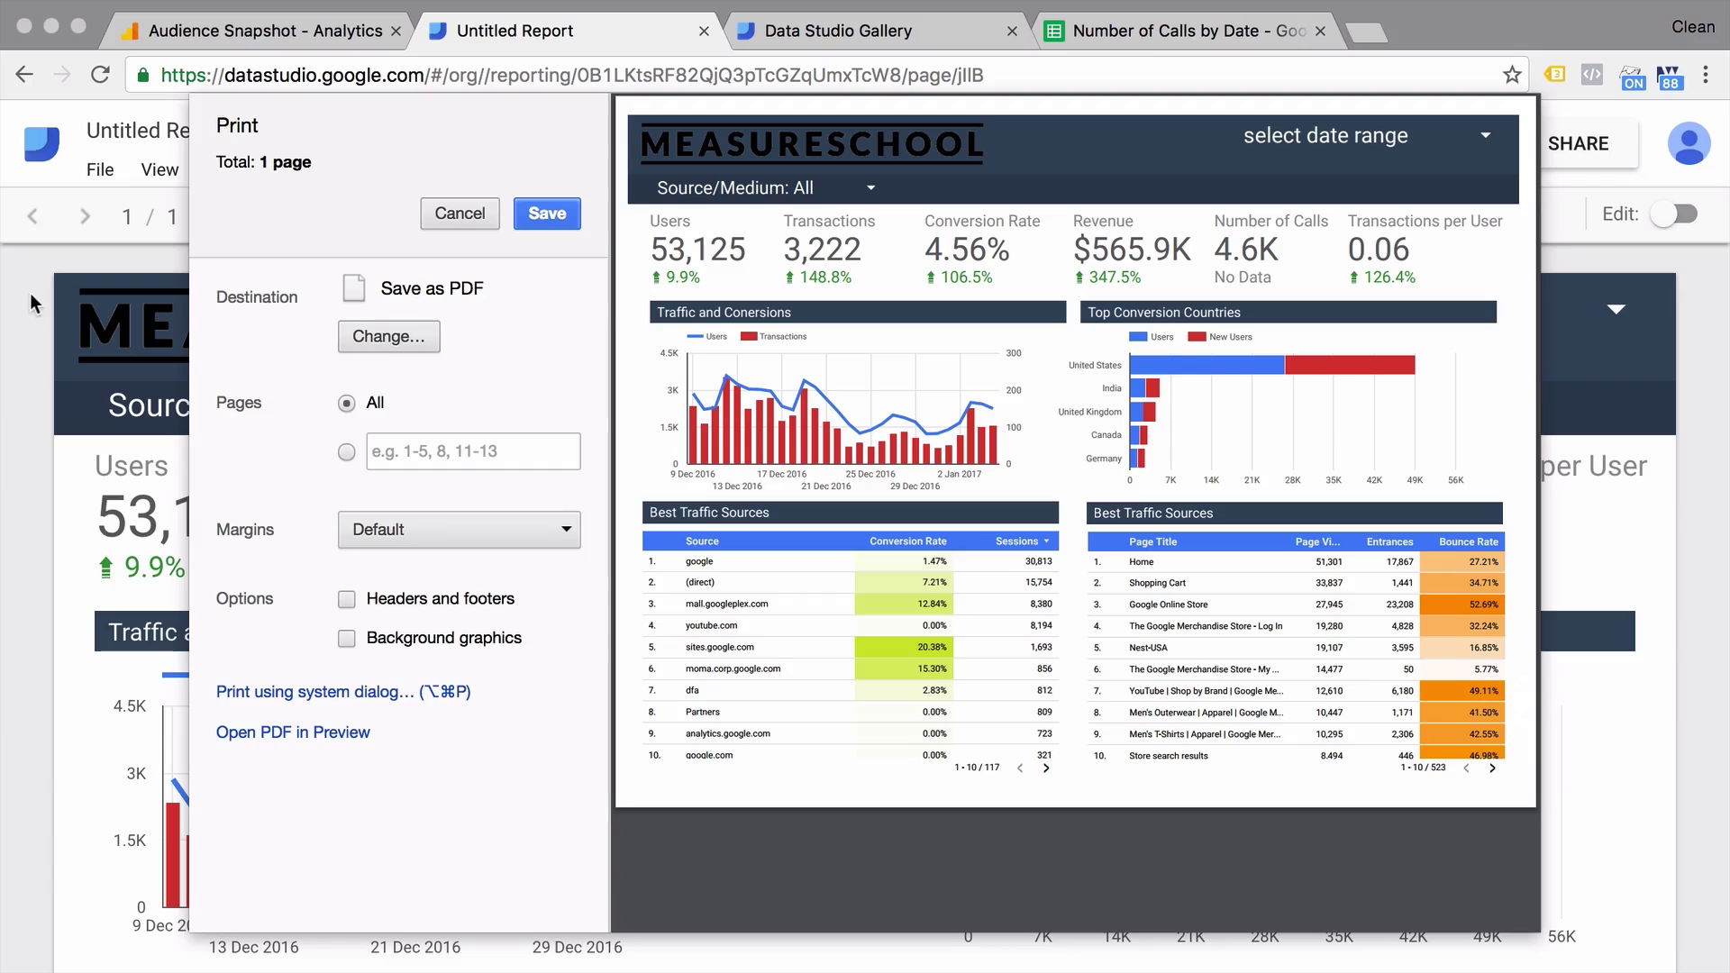
{"action": "left_click", "coordinate": [476, 209]}
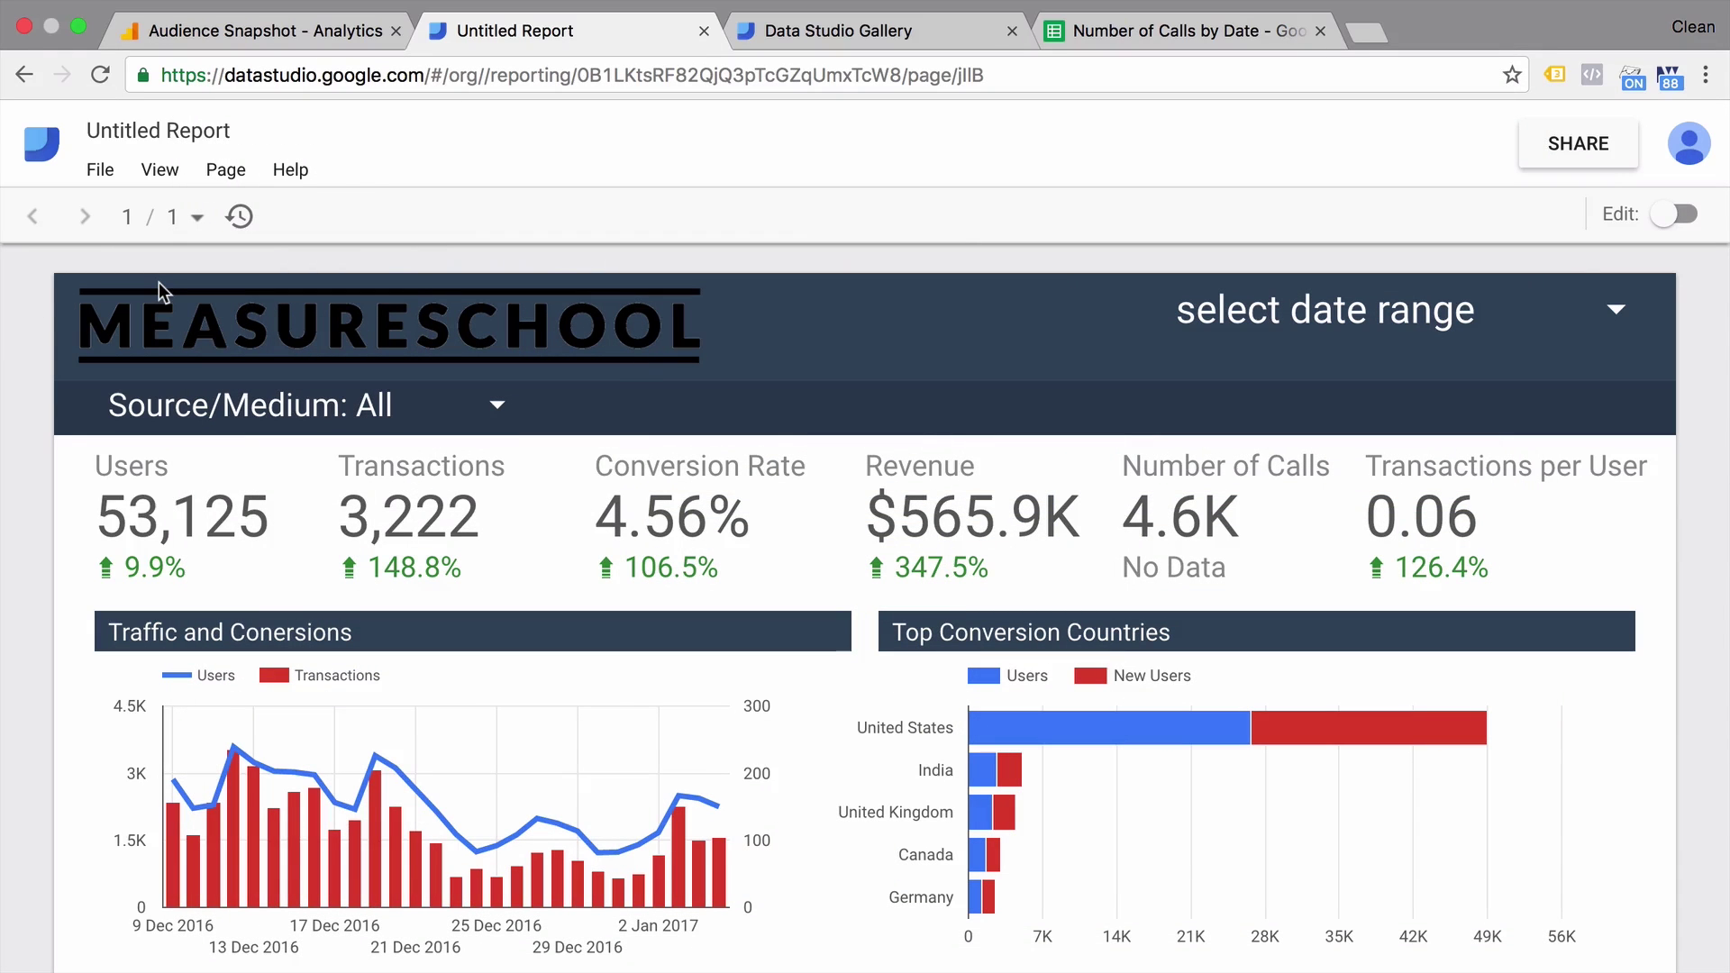
{"action": "scroll", "coordinate": [401, 568], "scroll_direction": "down", "scroll_amount": 6}
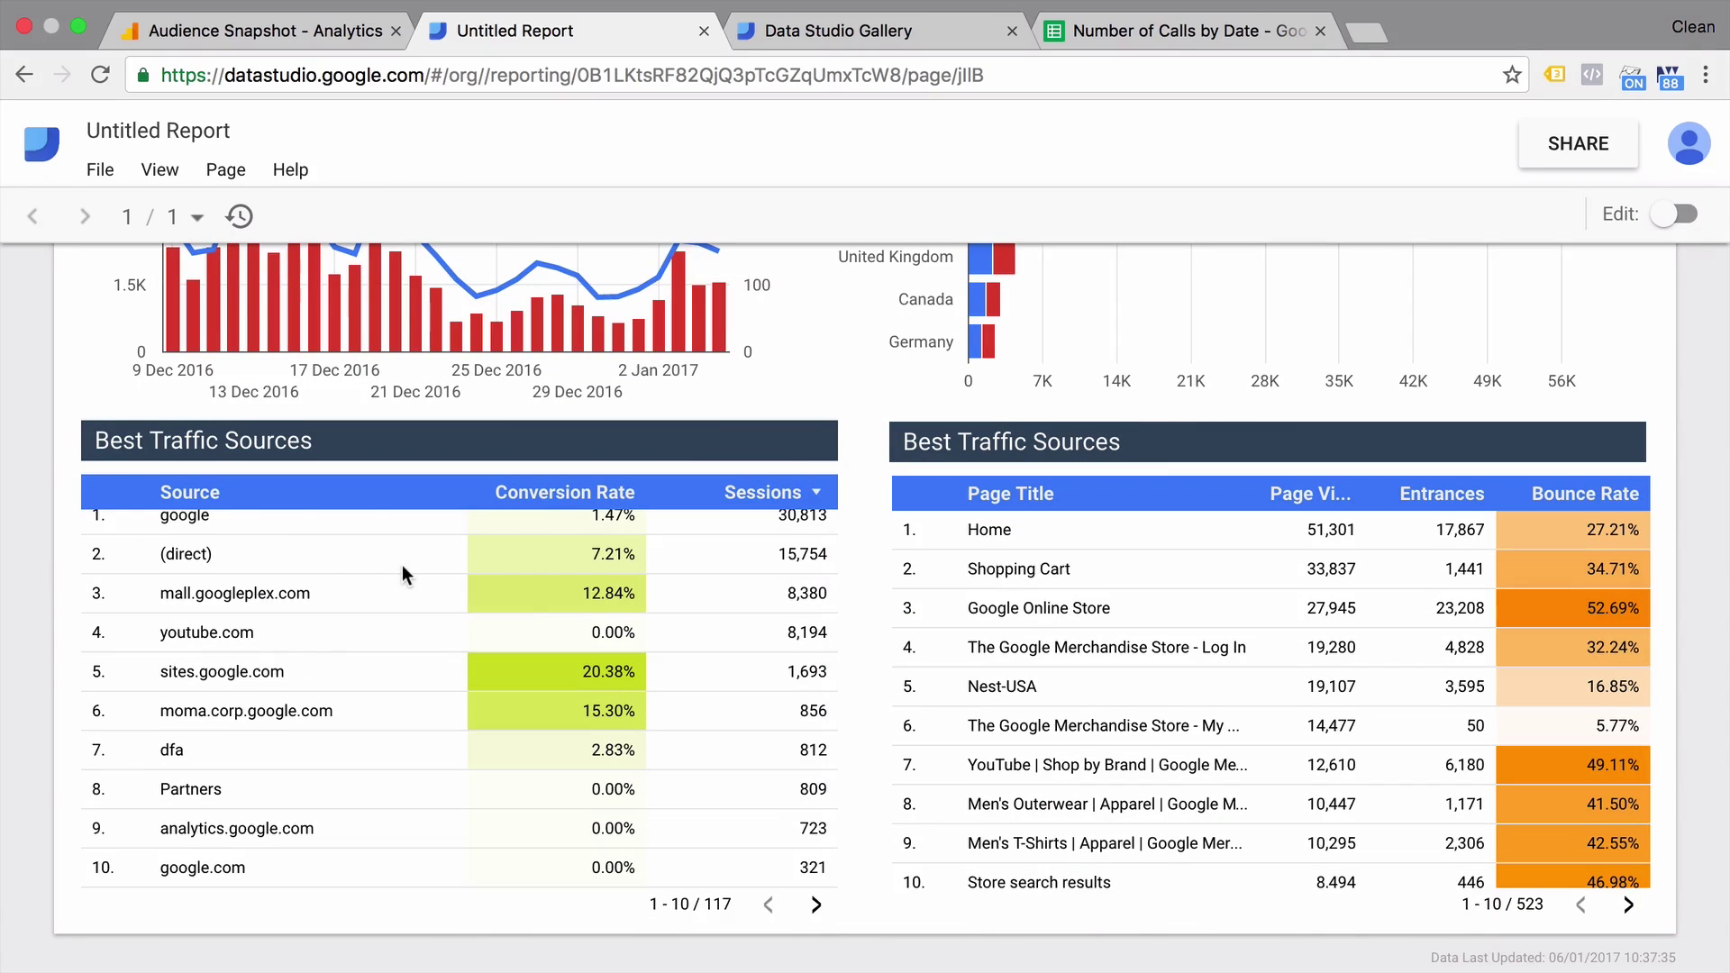
{"action": "scroll", "coordinate": [402, 565], "scroll_direction": "up", "scroll_amount": 6}
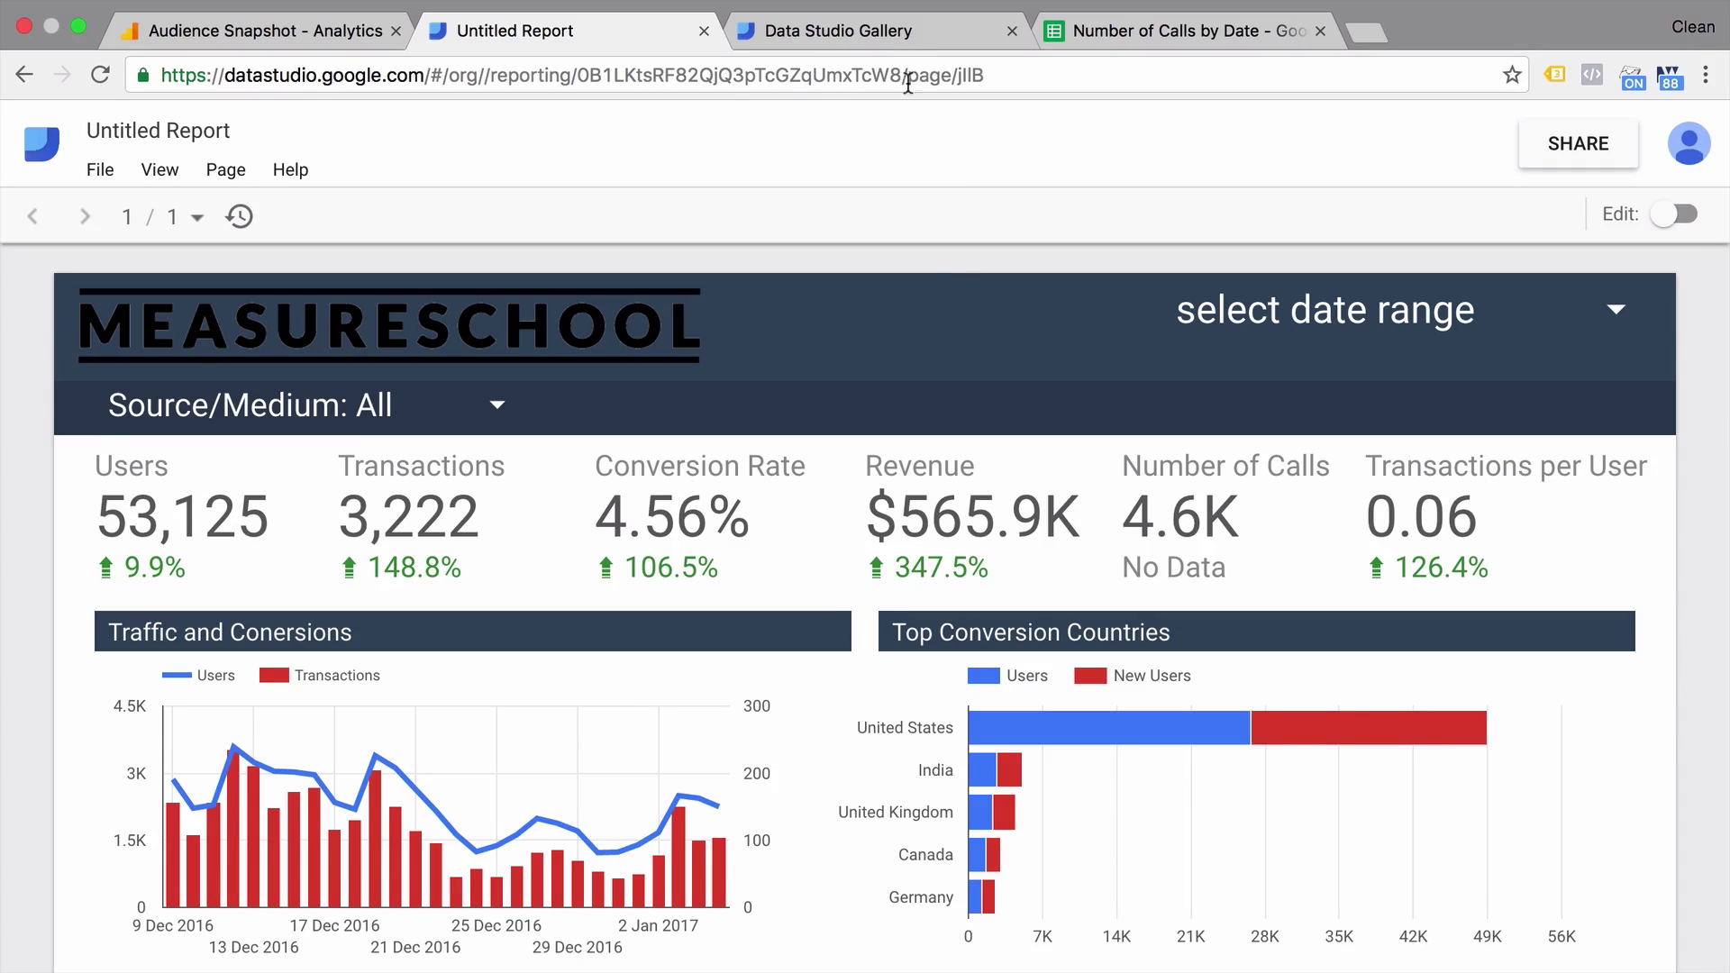
Switch to the Data Studio Gallery and browse the sample reports for inspiration.
{"action": "left_click", "coordinate": [941, 39]}
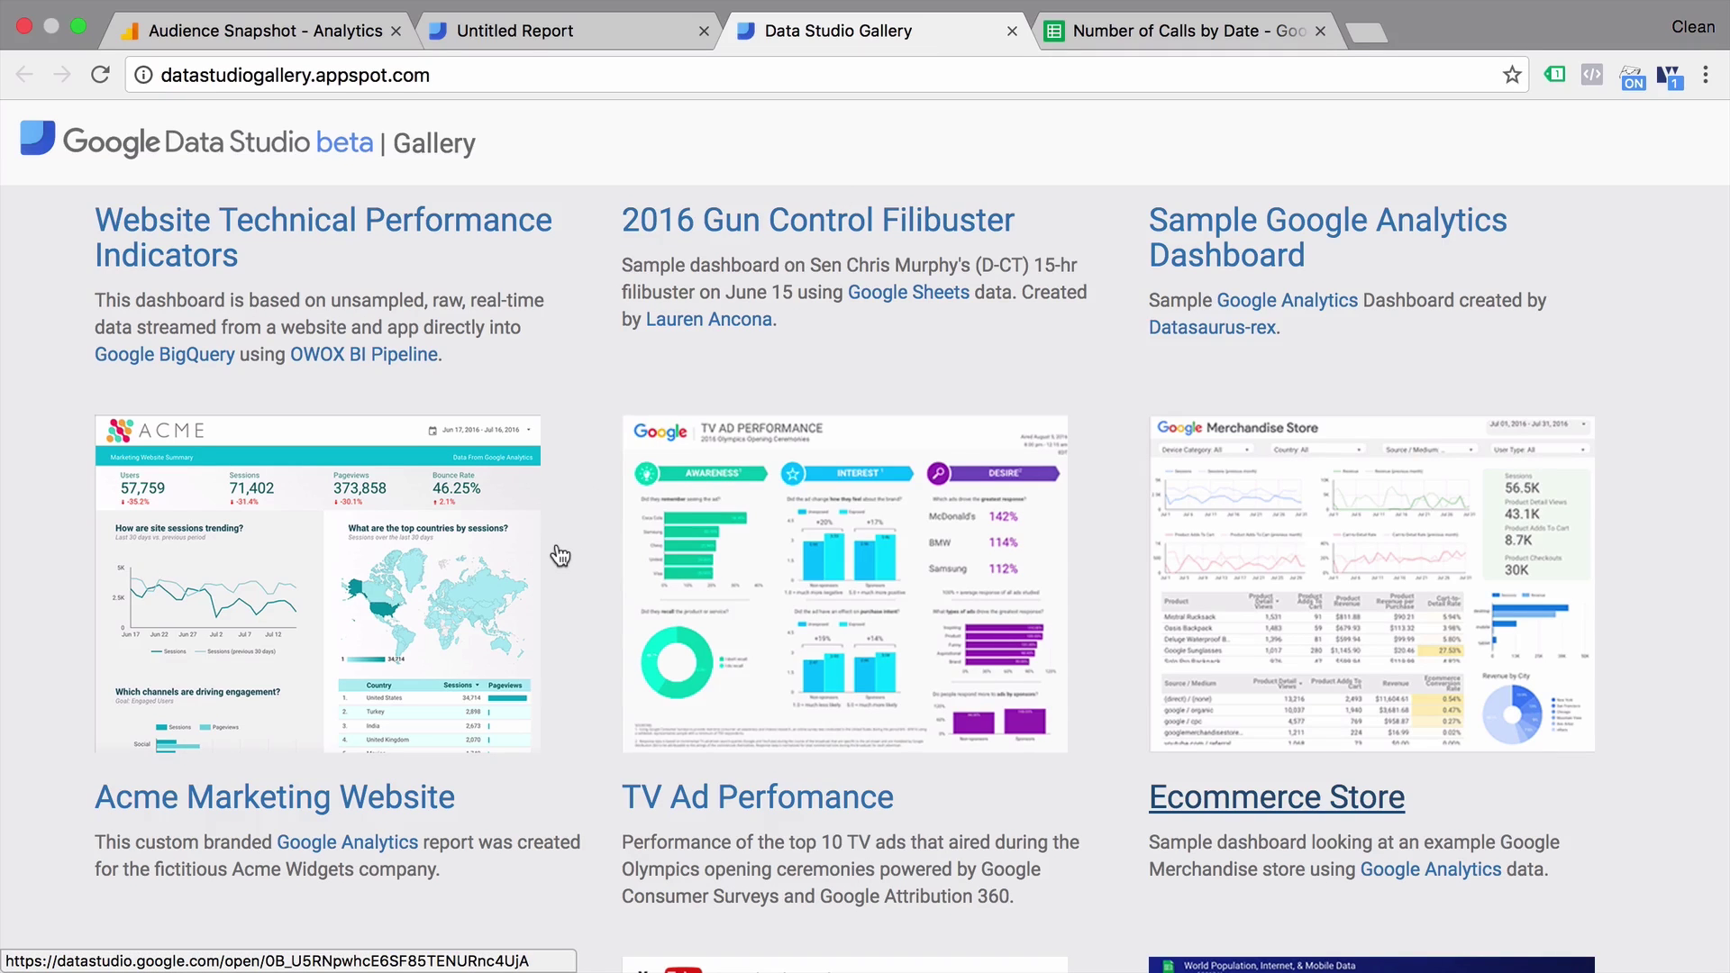
{"action": "scroll", "coordinate": [560, 556], "scroll_direction": "down", "scroll_amount": 6}
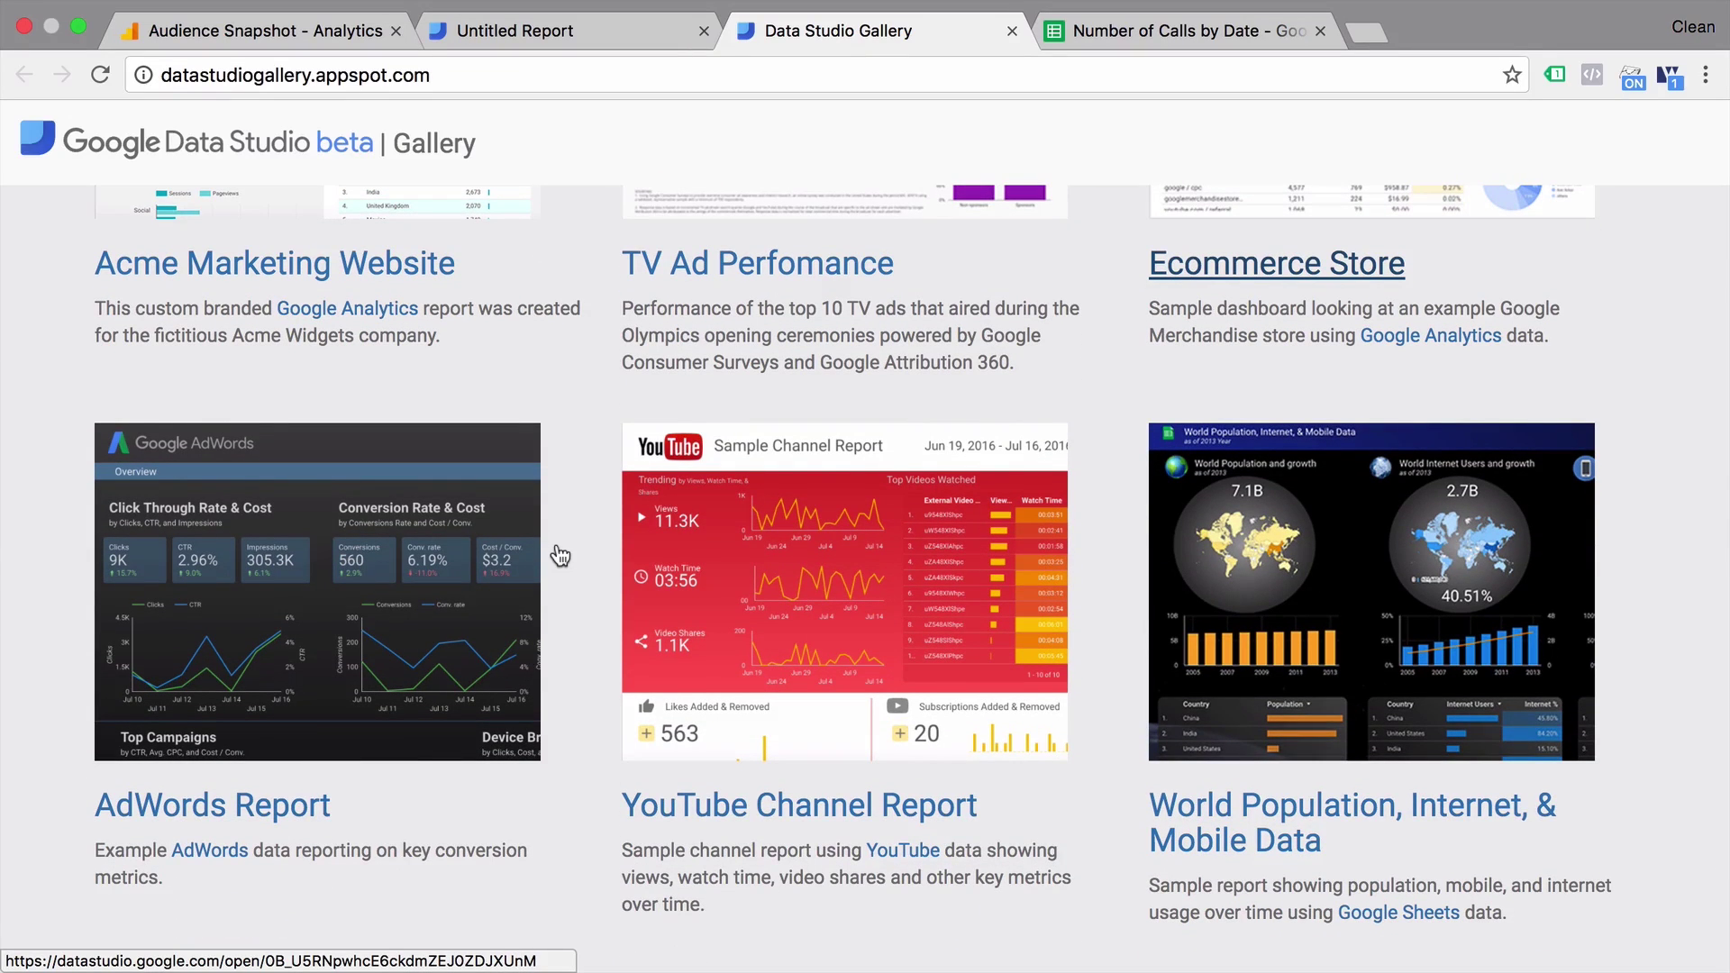
{"action": "scroll", "coordinate": [560, 556], "scroll_direction": "down", "scroll_amount": 4}
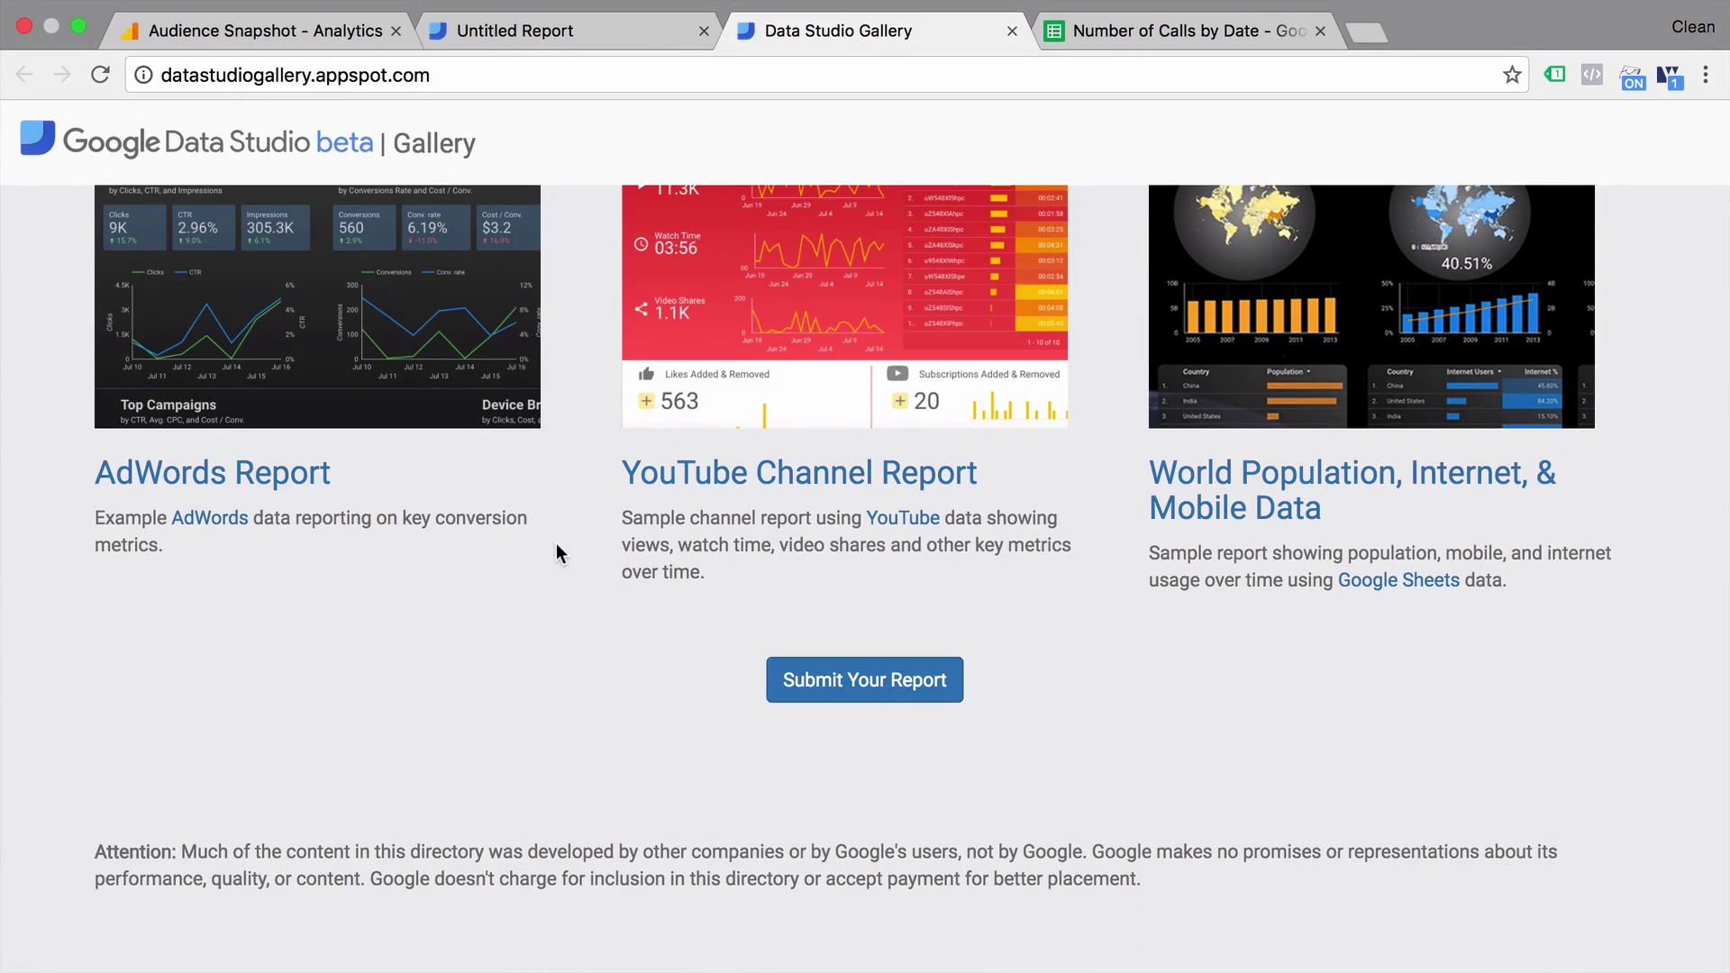
{"action": "scroll", "coordinate": [555, 543], "scroll_direction": "up", "scroll_amount": 5}
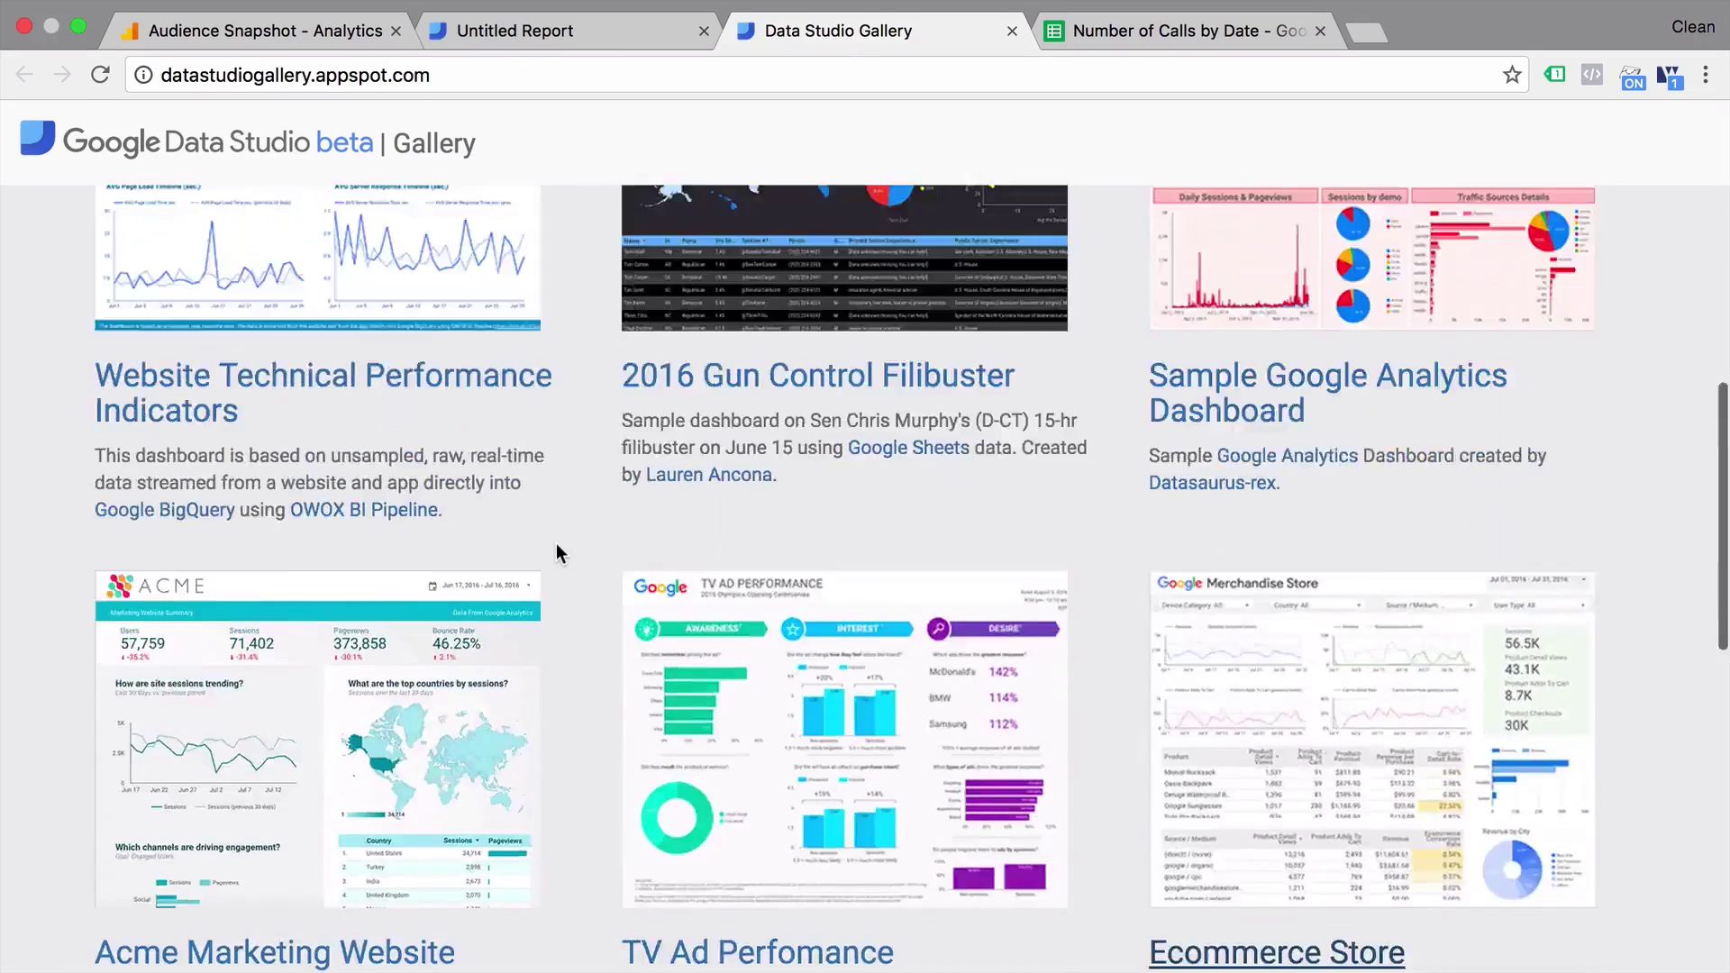
Back in the report's edit mode, rename it Digital Analytics Dashboard and return to the Data Studio home page.
{"action": "key", "text": "ctrl+shift+Tab"}
{"action": "left_click", "coordinate": [1658, 218]}
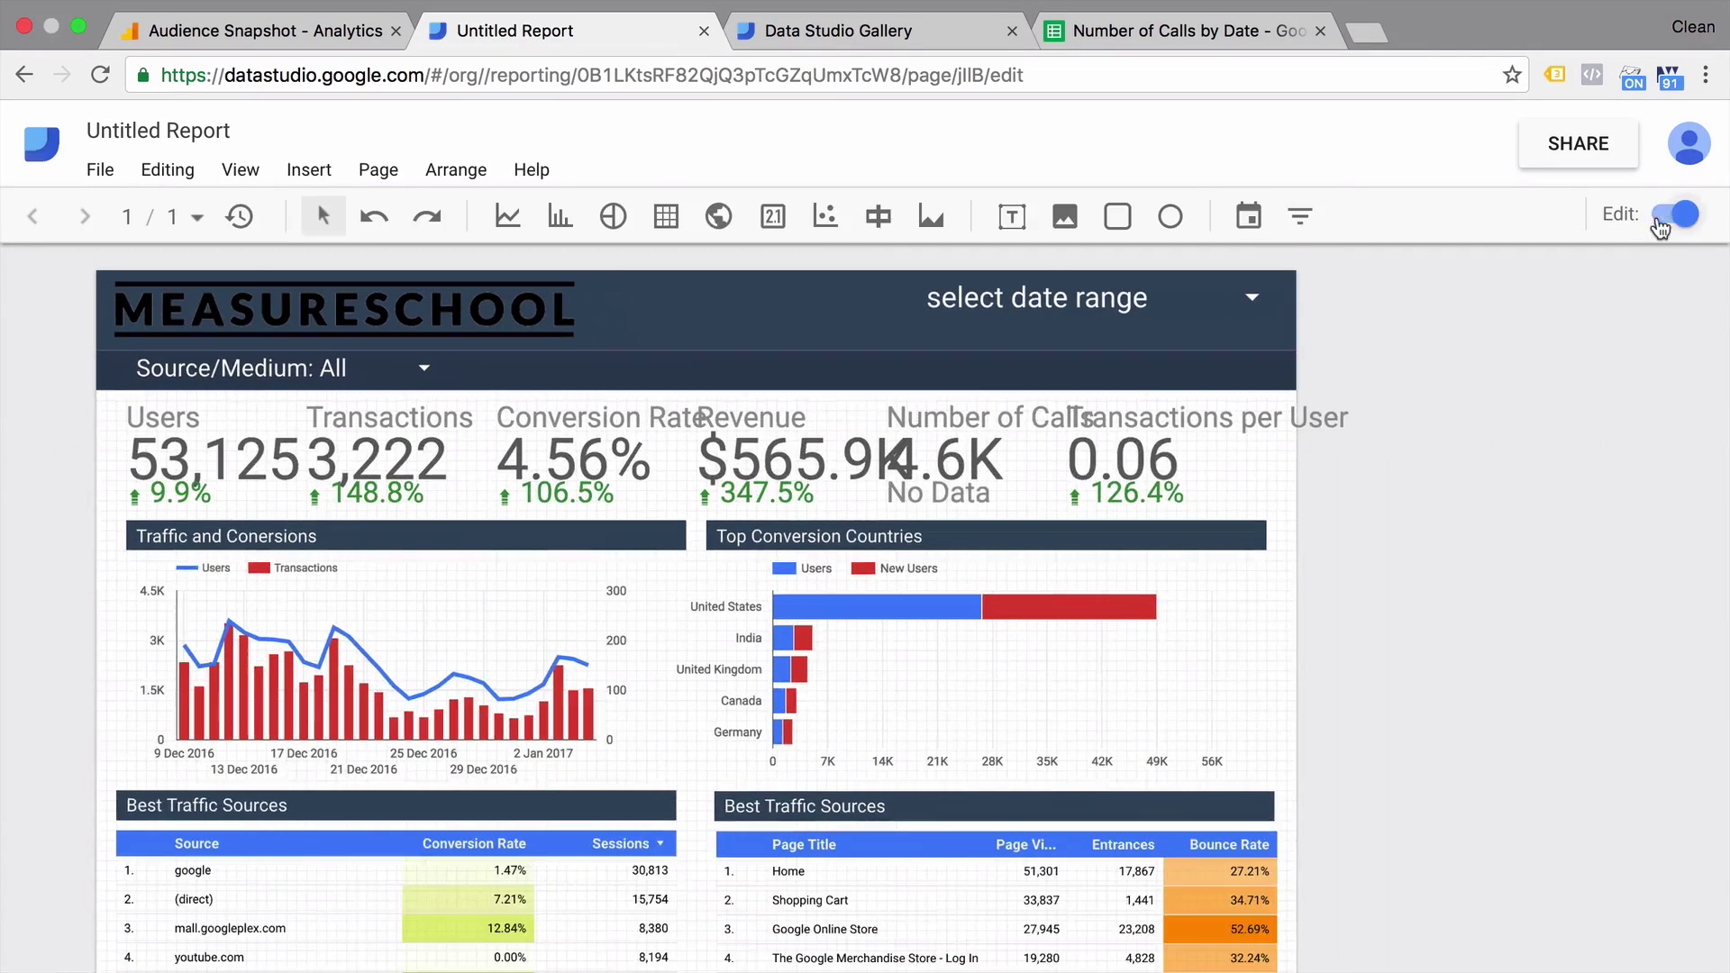
{"action": "left_click", "coordinate": [142, 138]}
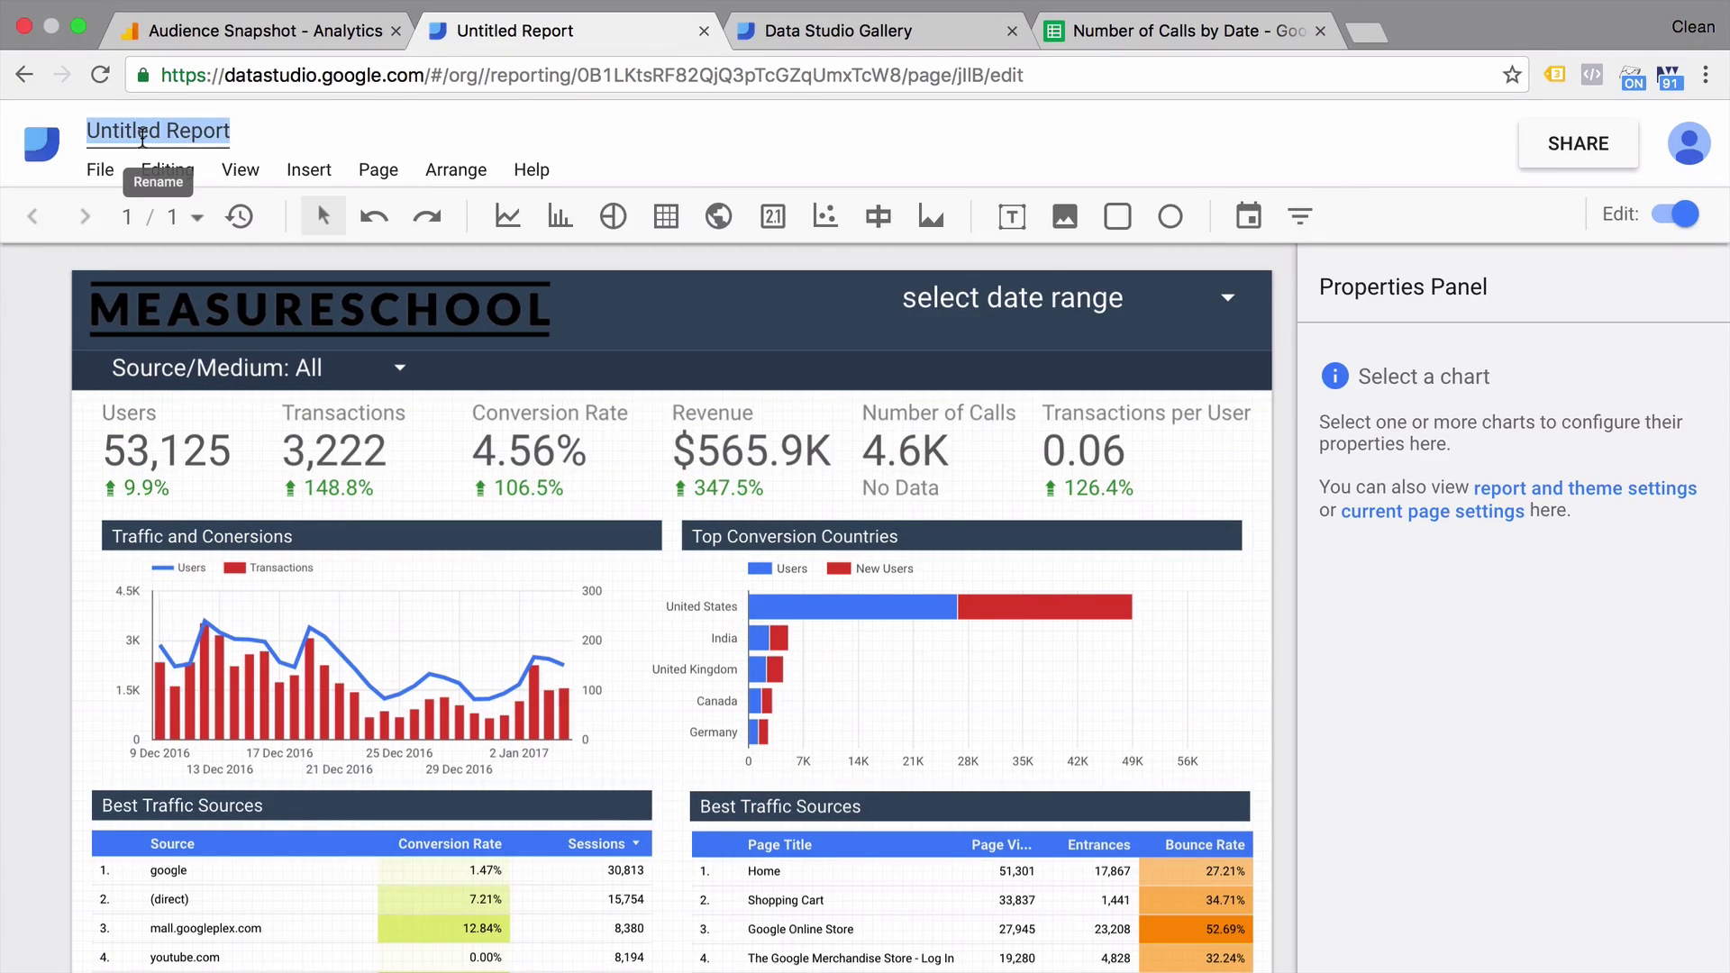
{"action": "type", "text": "Digital Analytics Dashboard"}
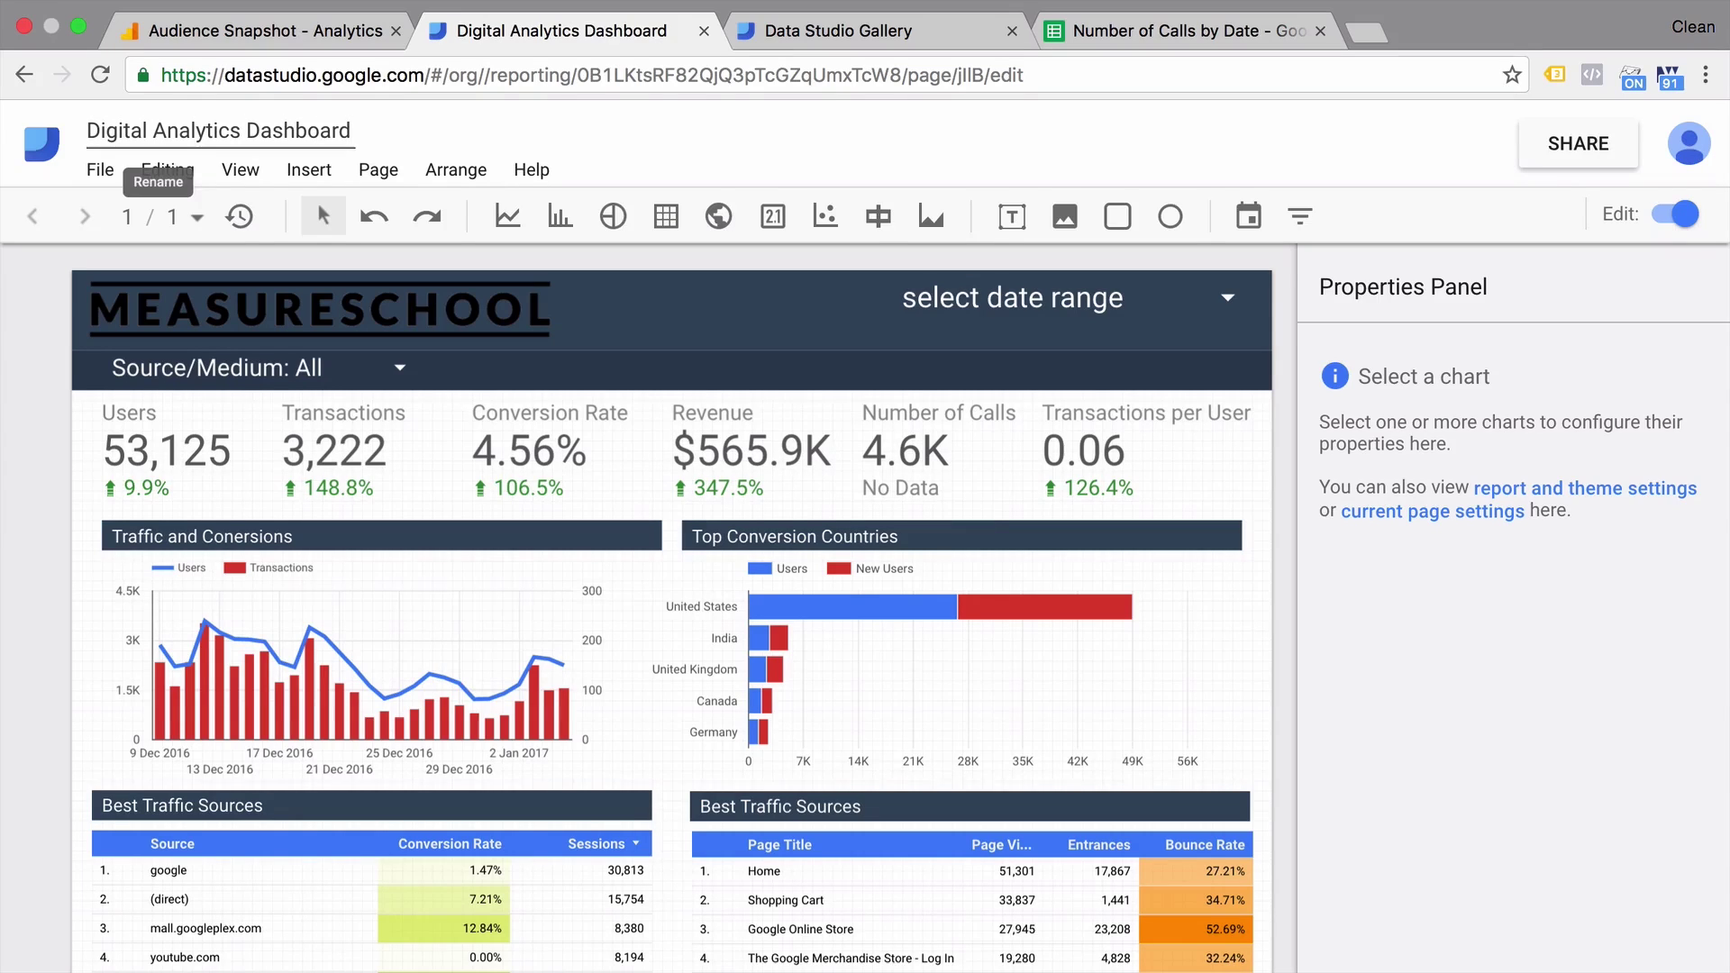
{"action": "key", "text": "Return"}
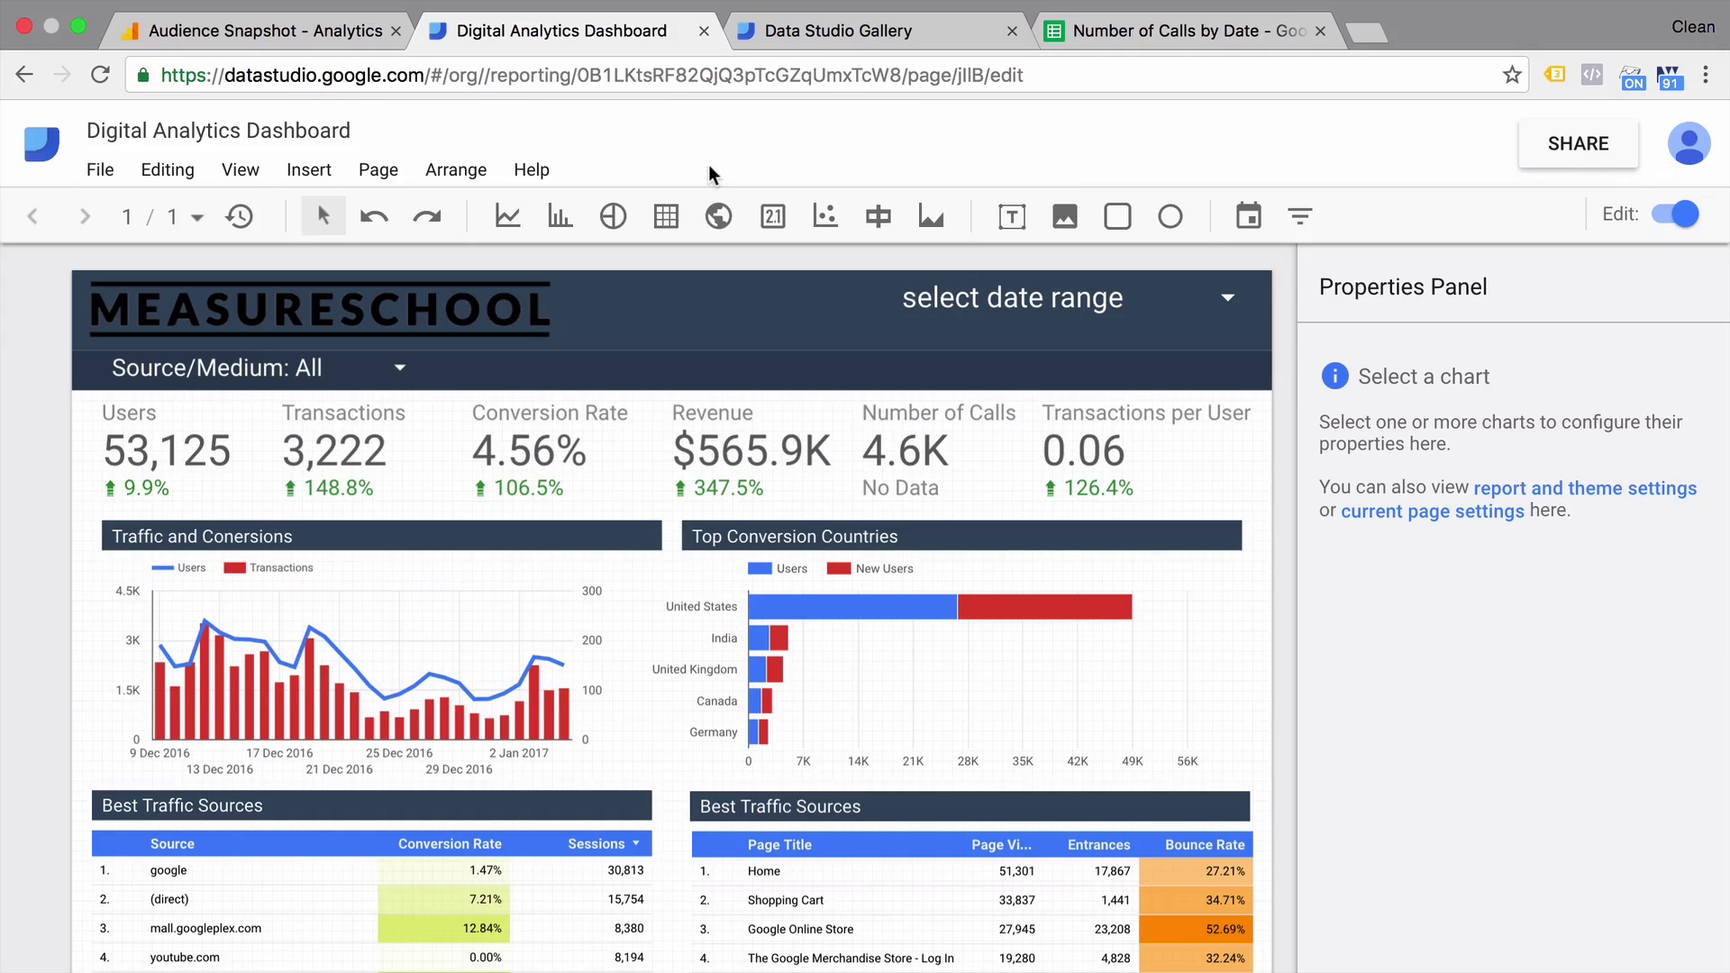
{"action": "left_click", "coordinate": [36, 146]}
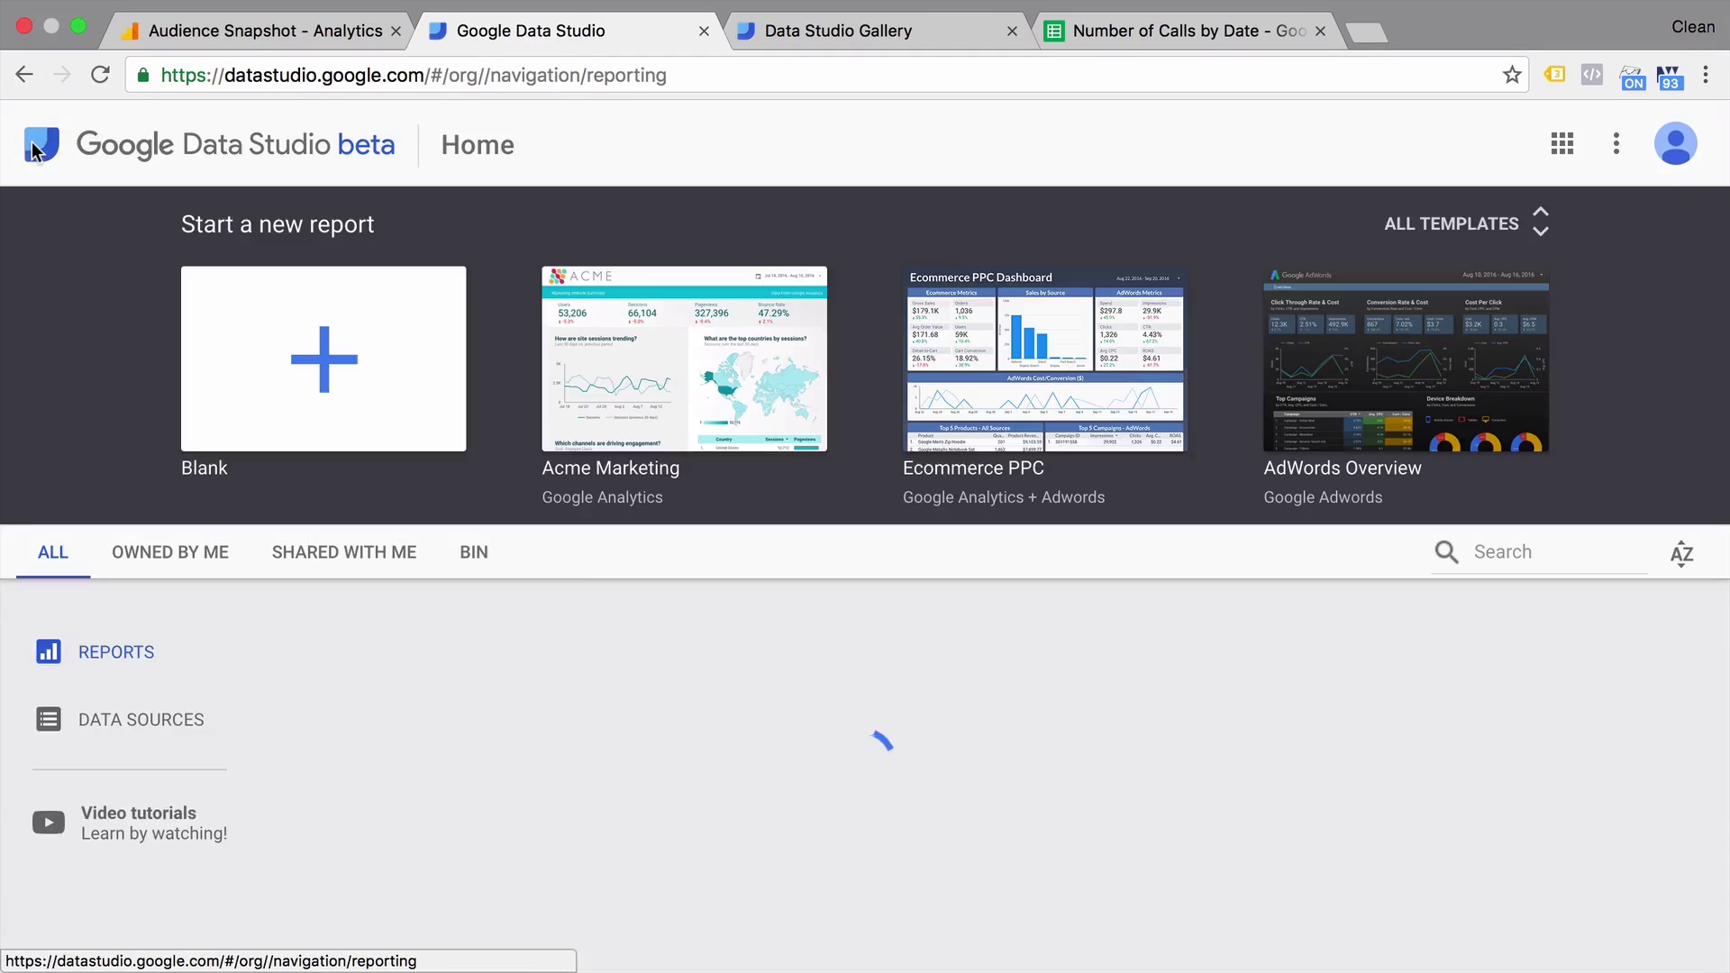